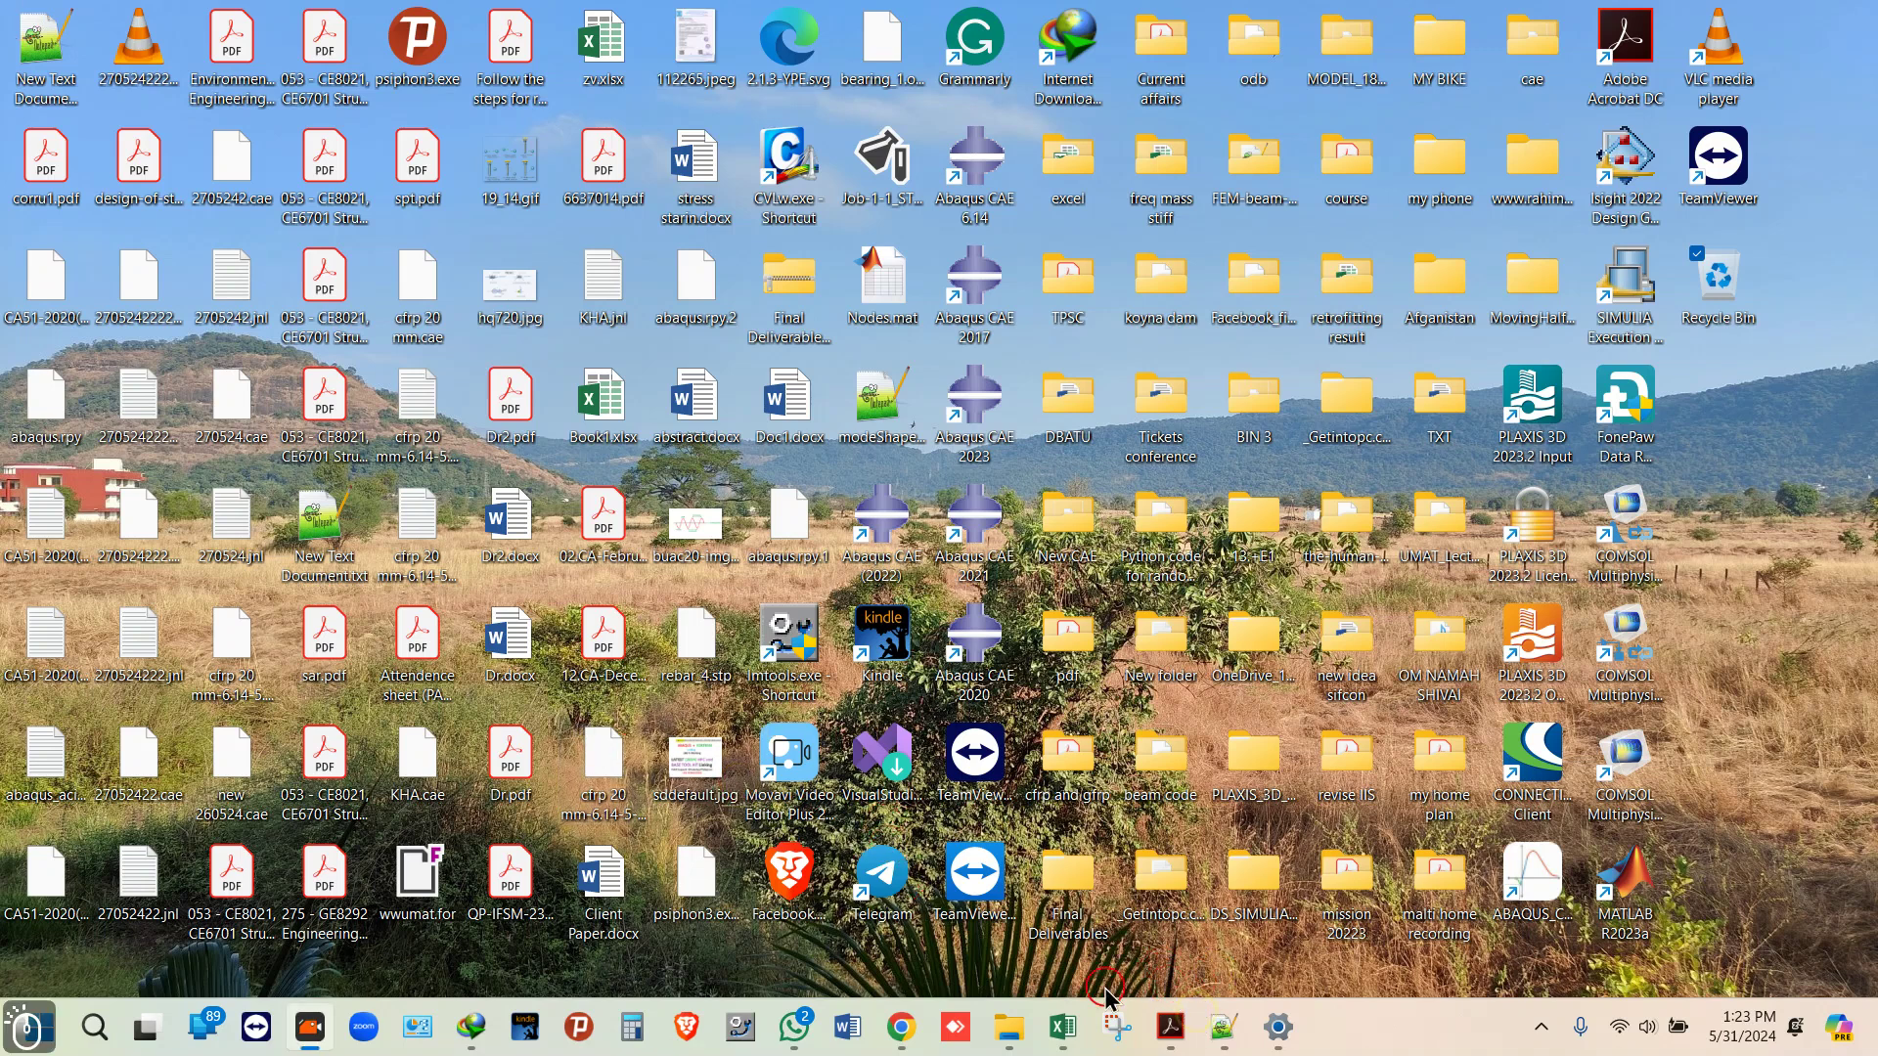
Step: Show the Chrome search results for '7 zip', select the query text, then switch to File Explorer
{"action": "left_click", "coordinate": [901, 1027]}
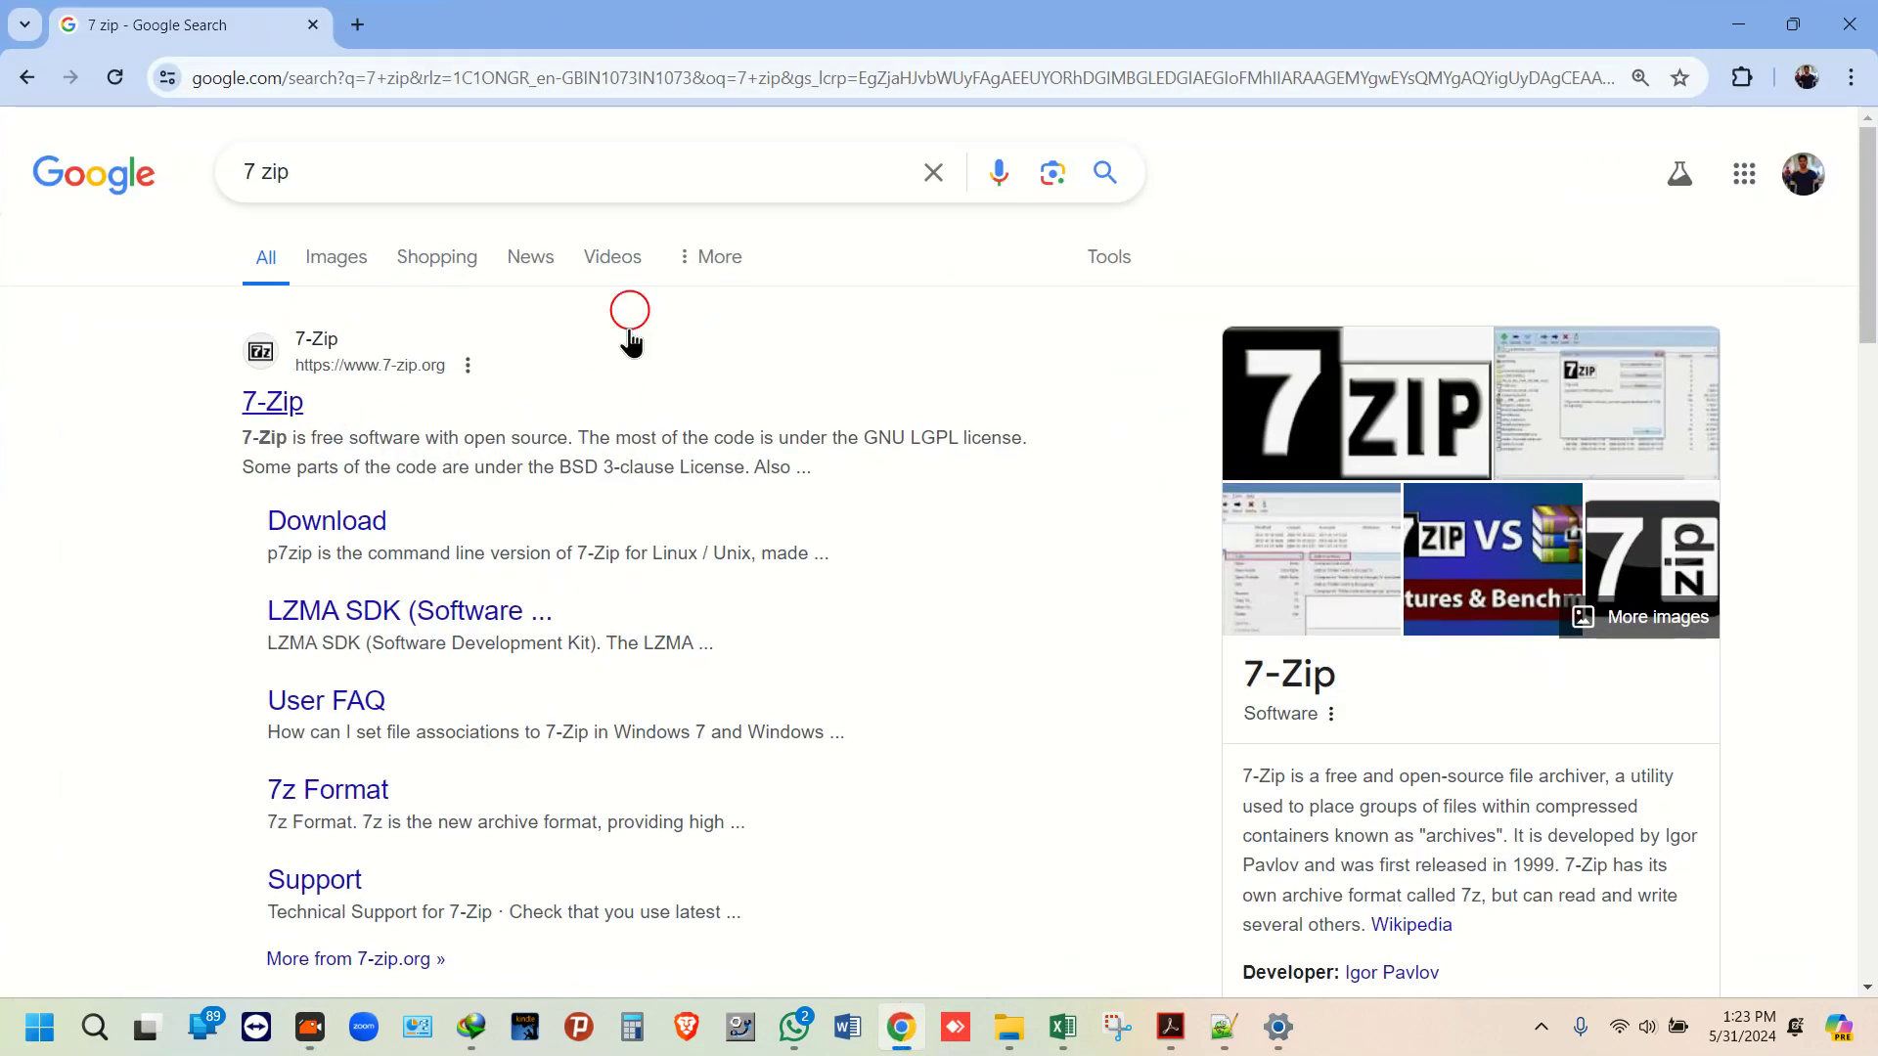
{"action": "triple_click", "coordinate": [352, 176]}
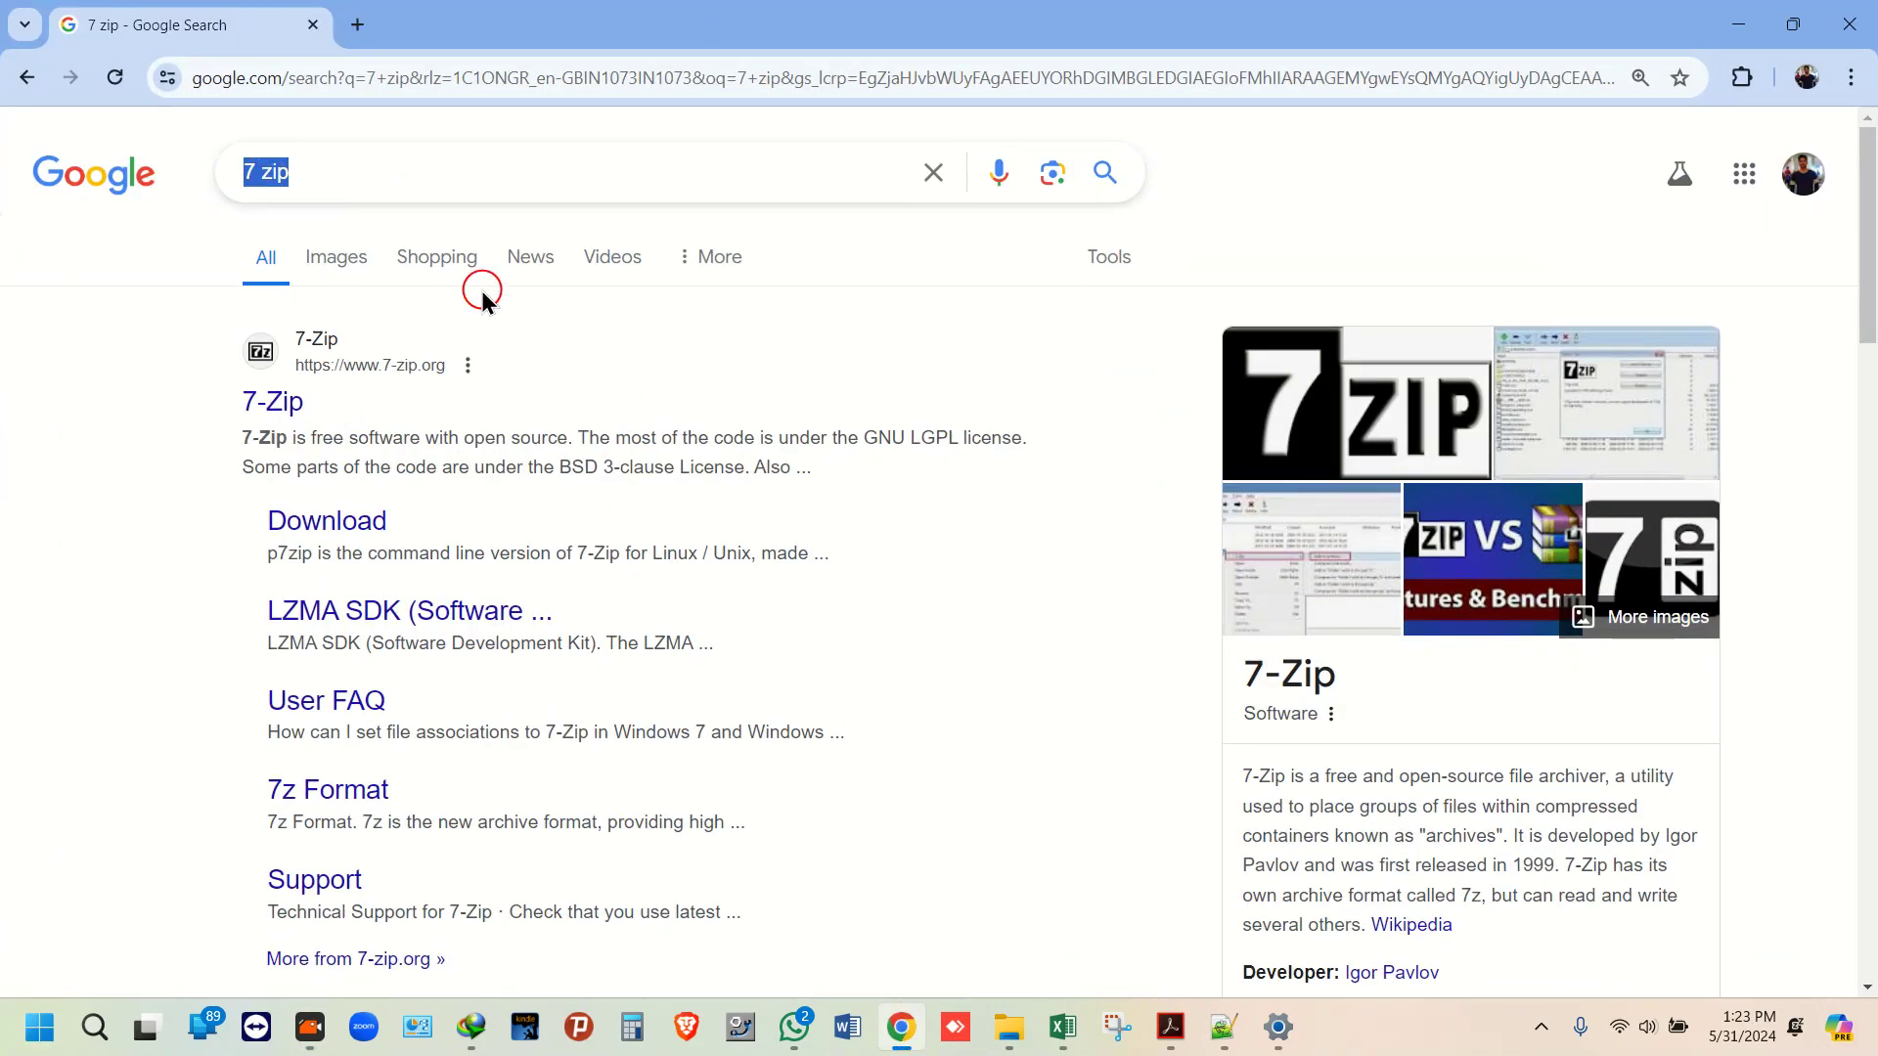
{"action": "left_click", "coordinate": [1008, 1029]}
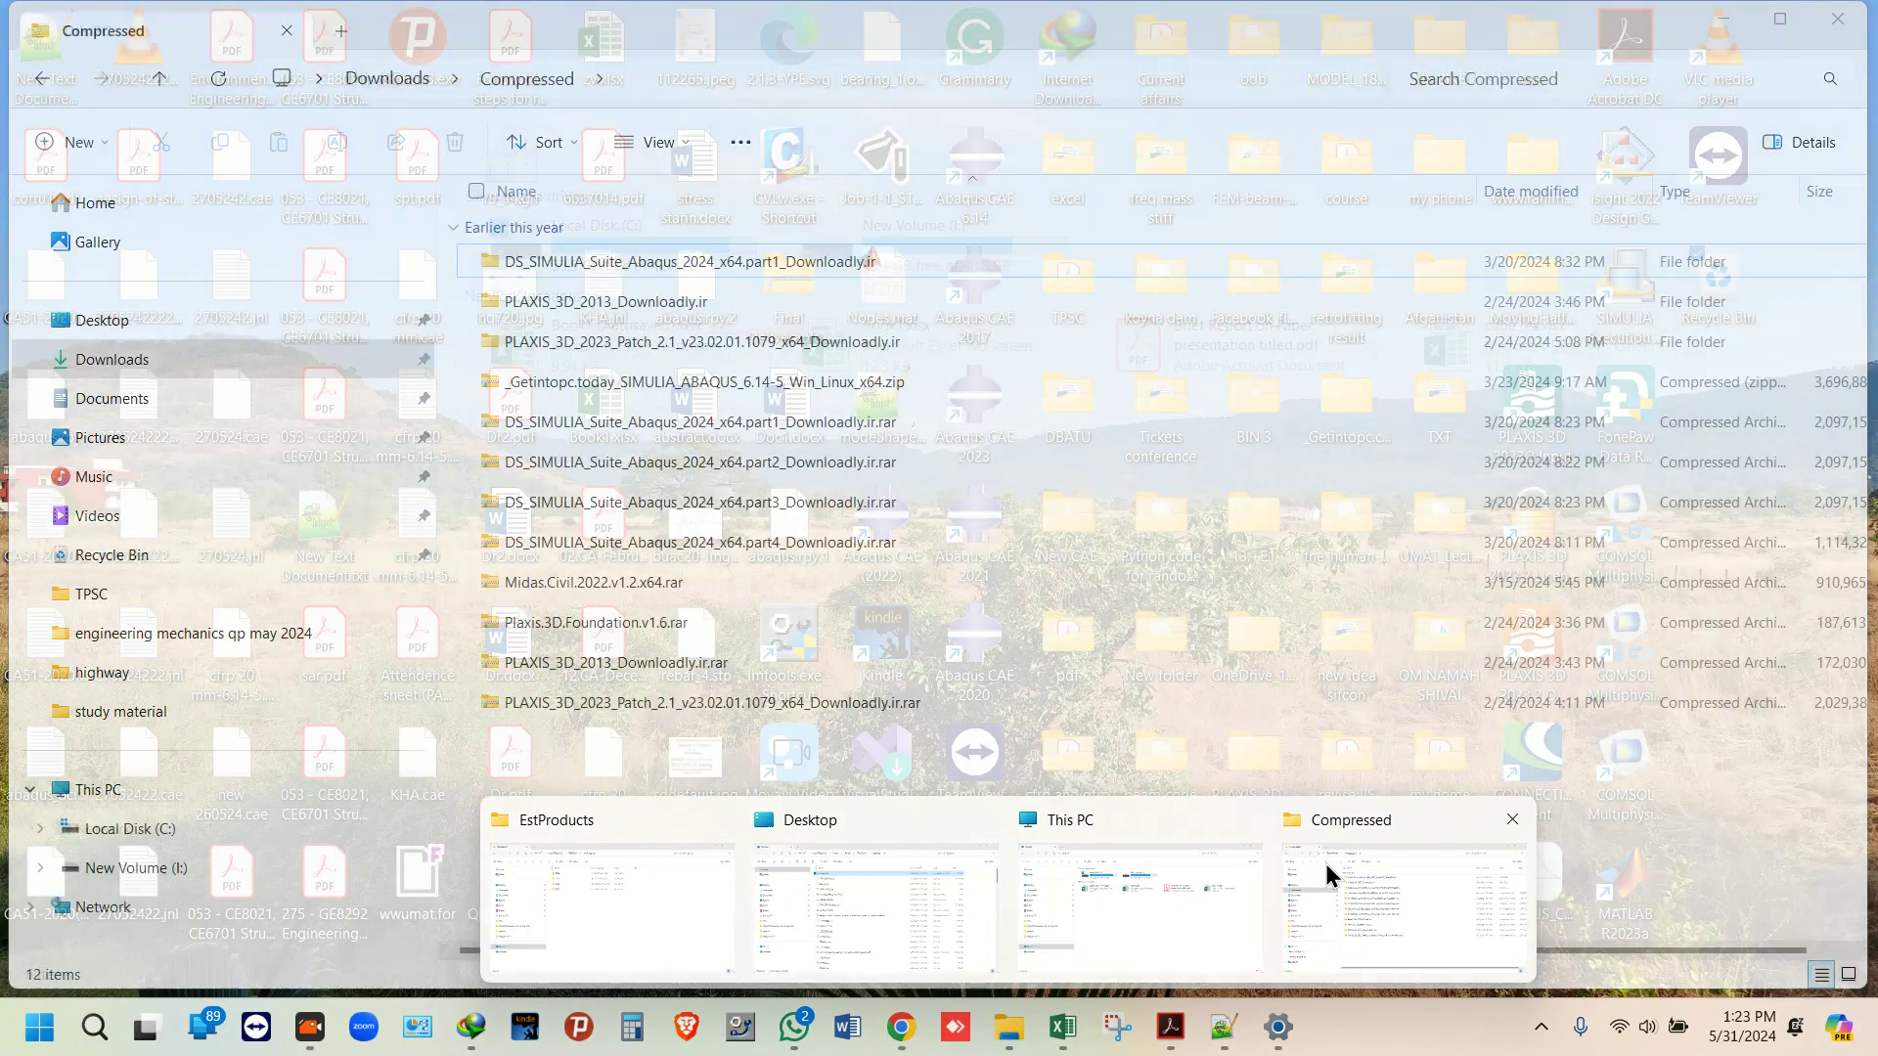
Step: Extract the Abaqus 2024 part1 RAR in Compressed with 7-Zip Extract Here, moving the progress dialog aside
{"action": "left_click", "coordinate": [1326, 867]}
{"action": "left_click", "coordinate": [766, 266]}
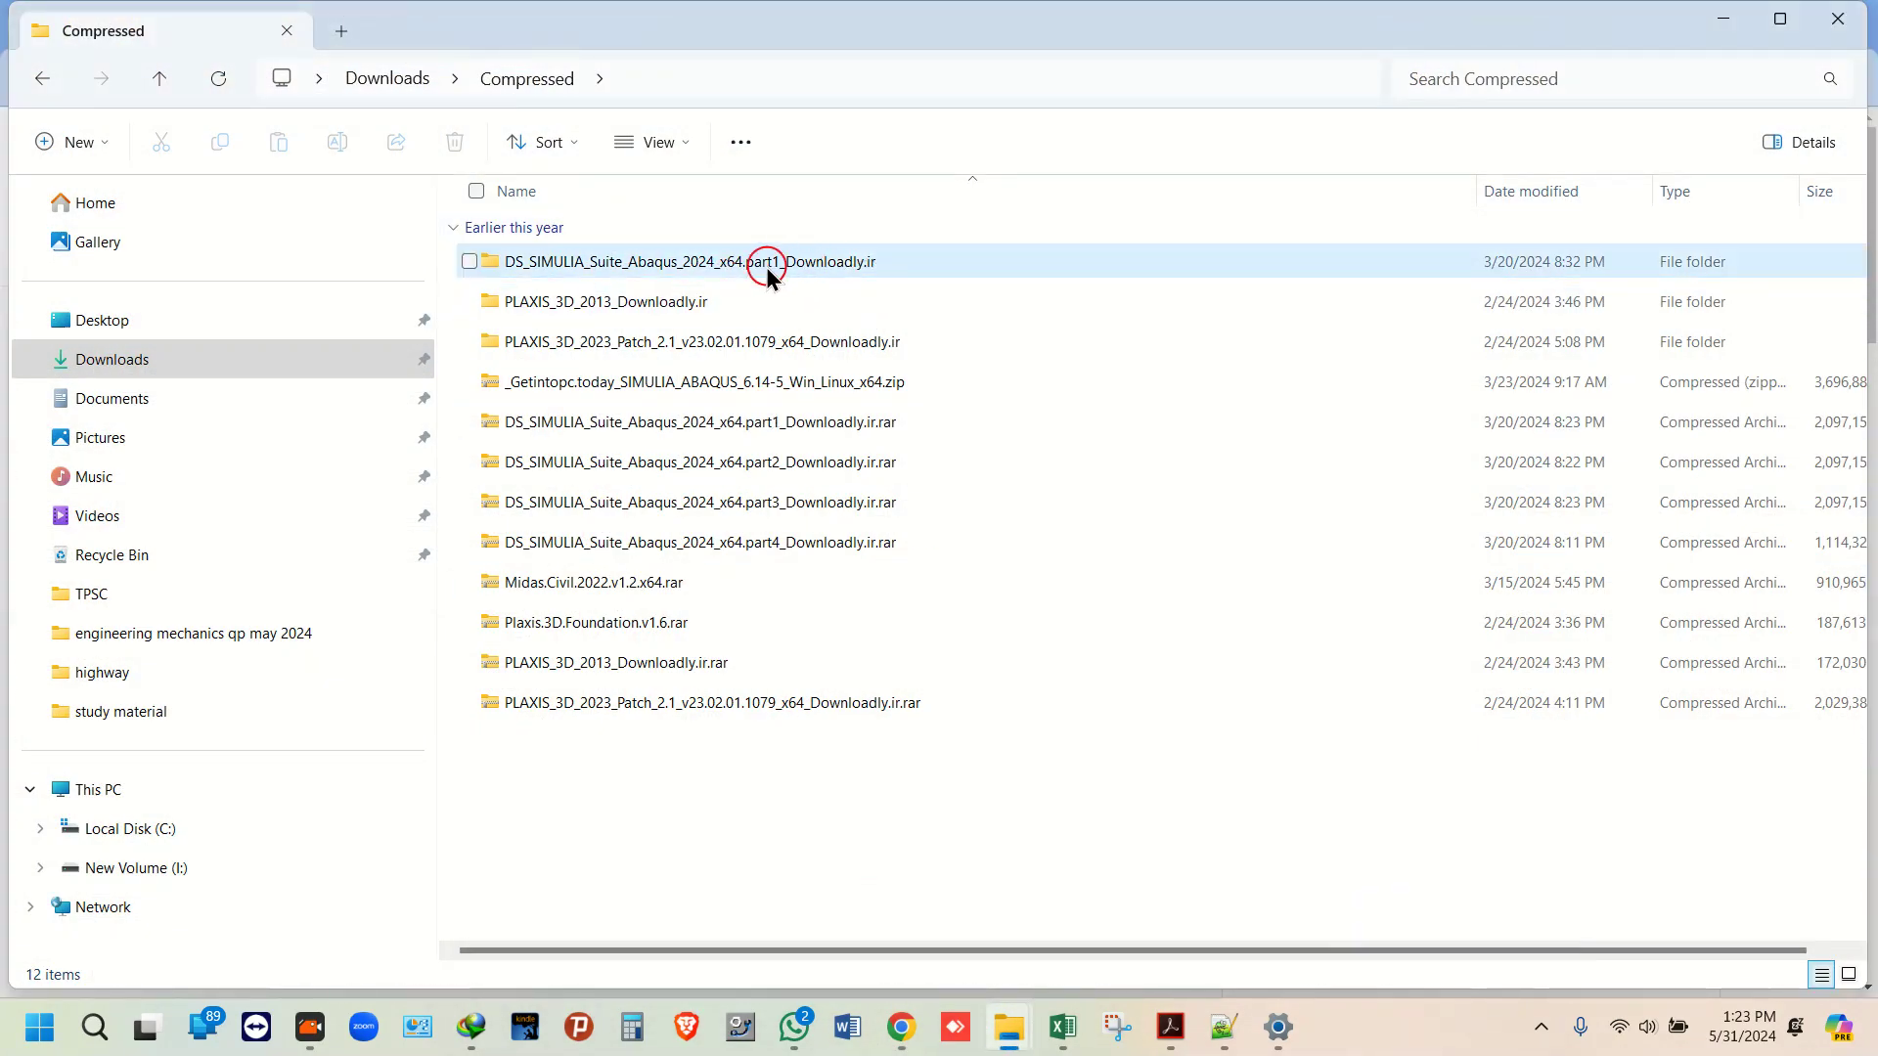
{"action": "left_click", "coordinate": [907, 265]}
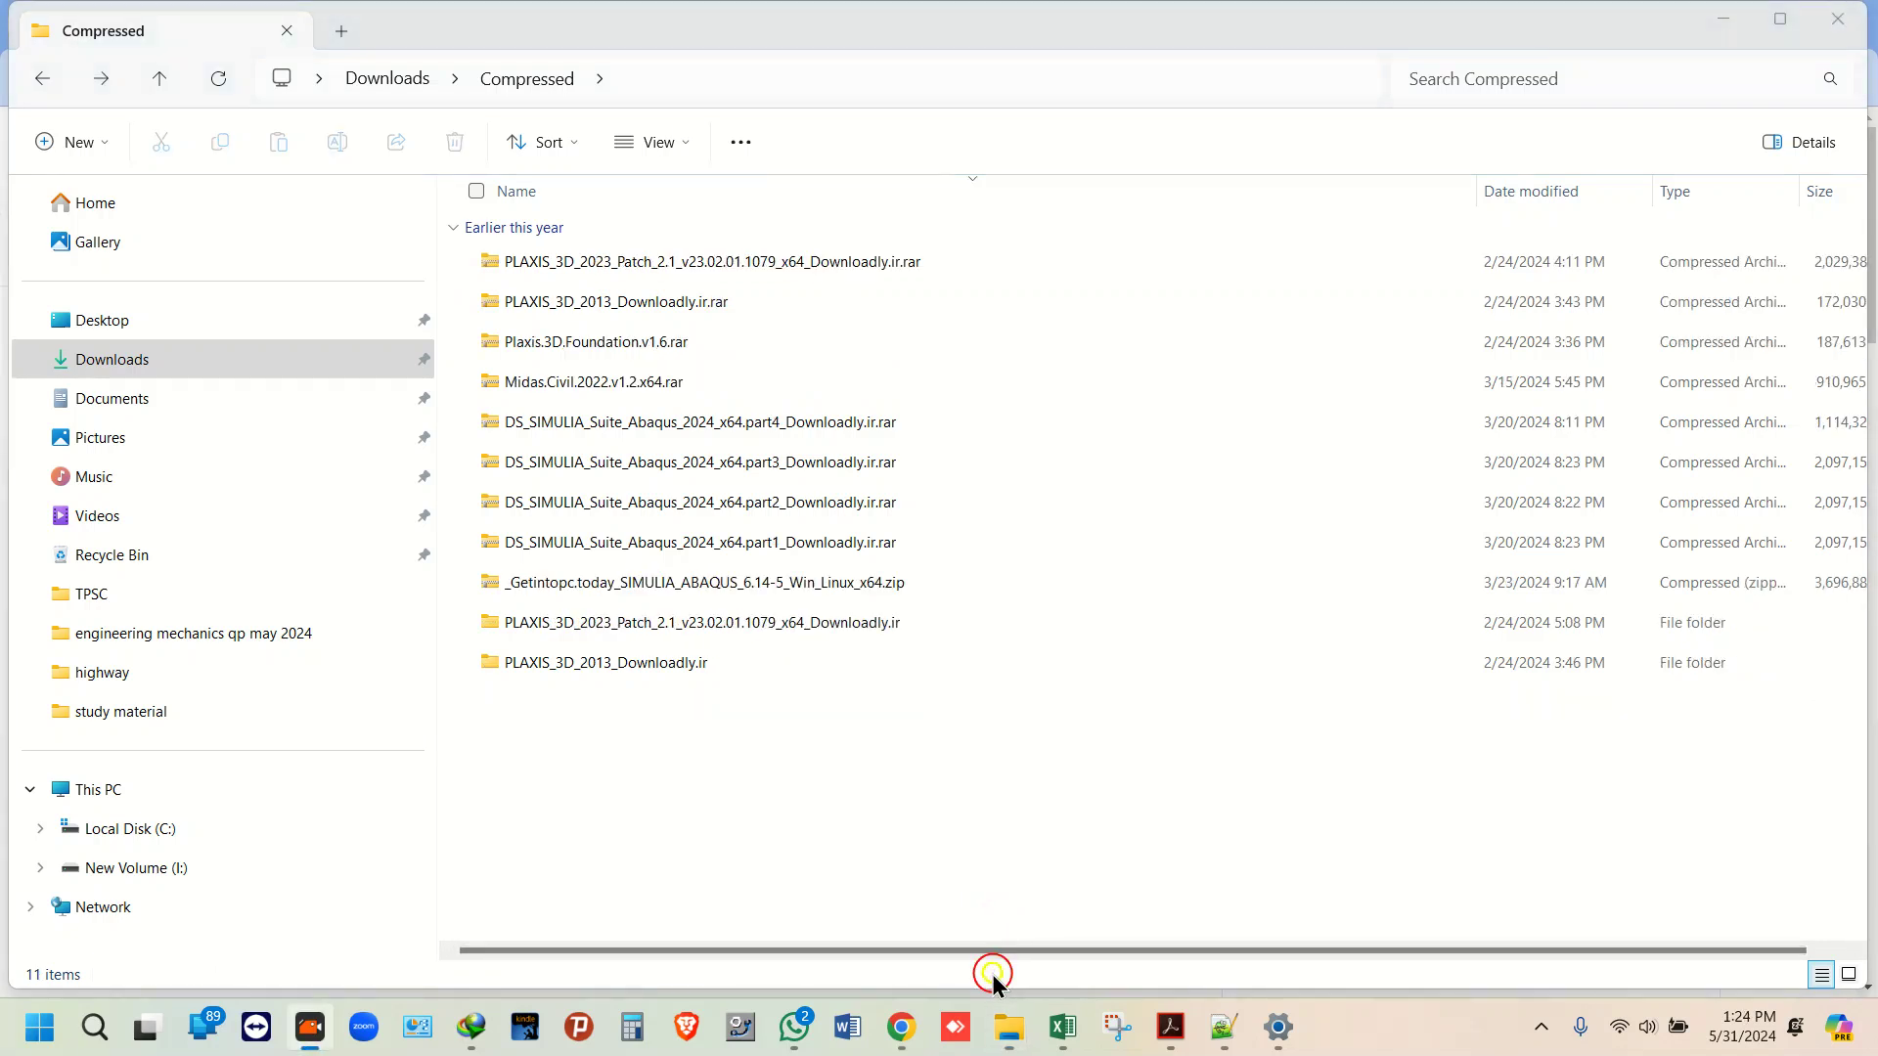
{"action": "left_click", "coordinate": [734, 548]}
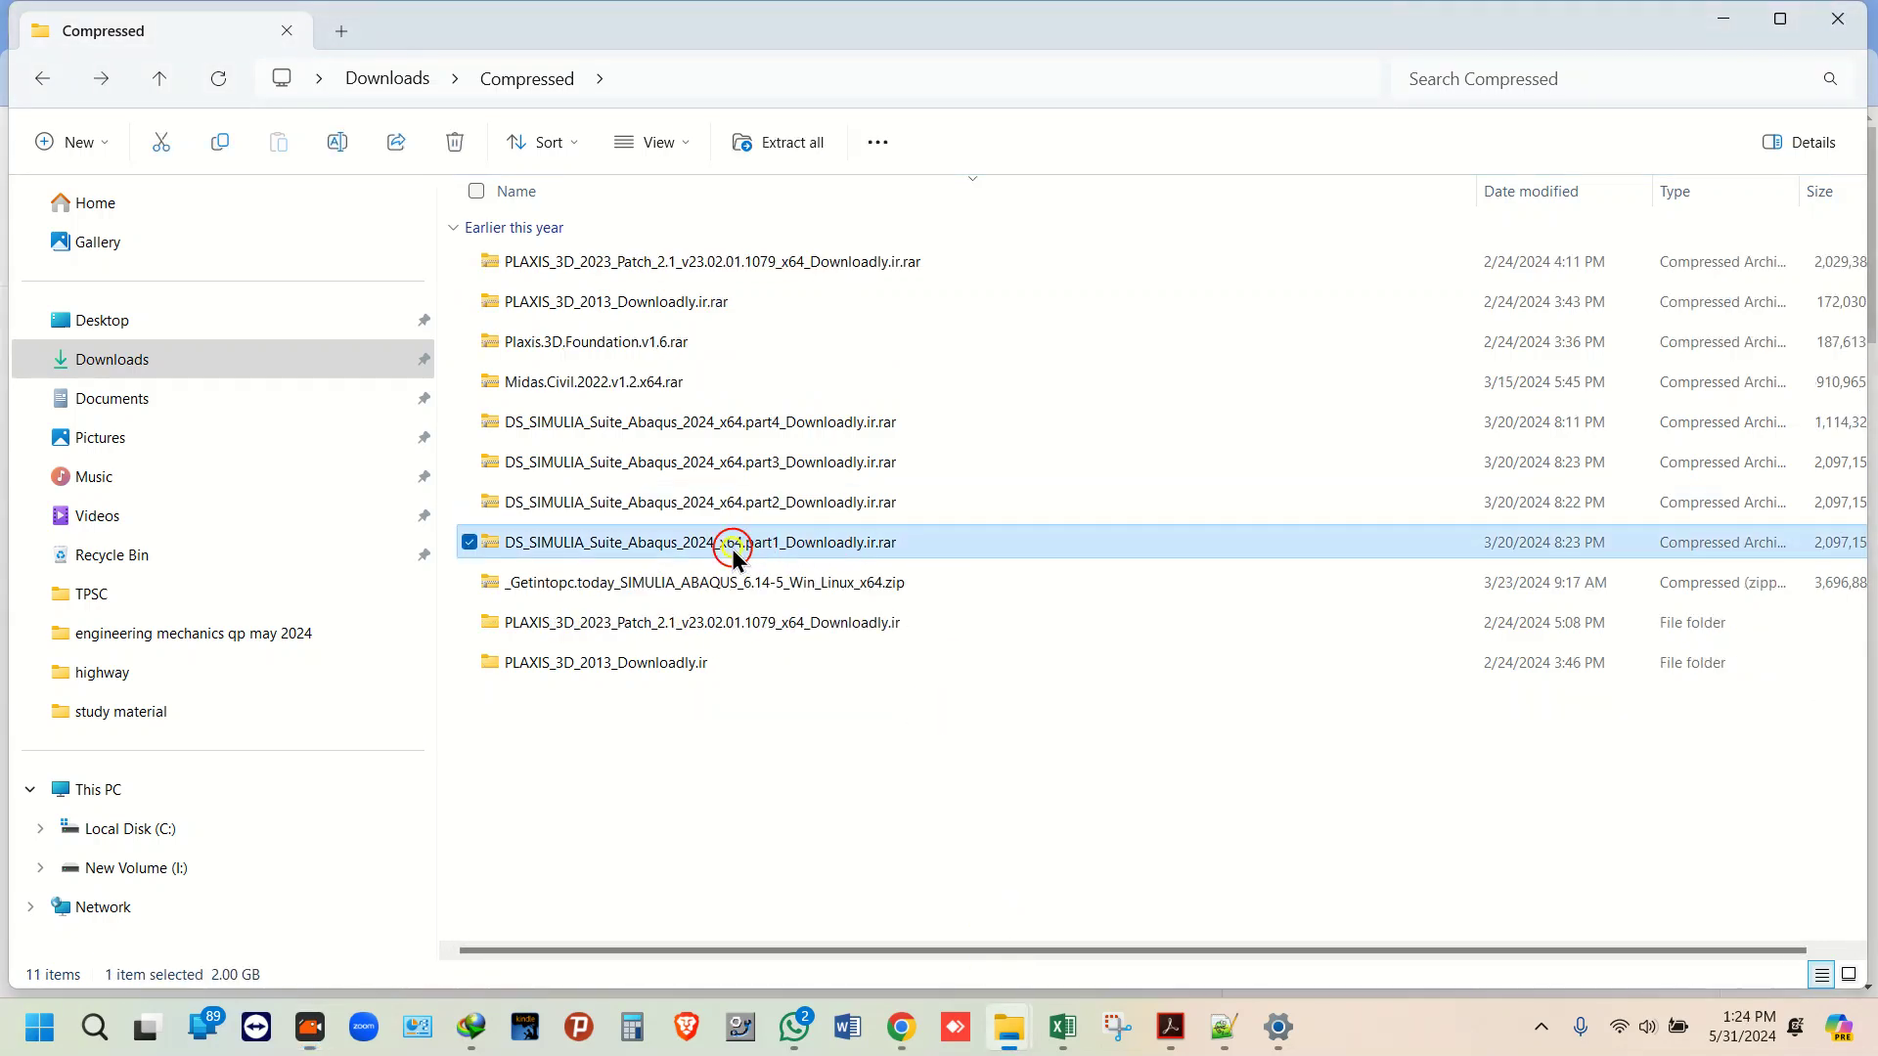
{"action": "right_click", "coordinate": [736, 543]}
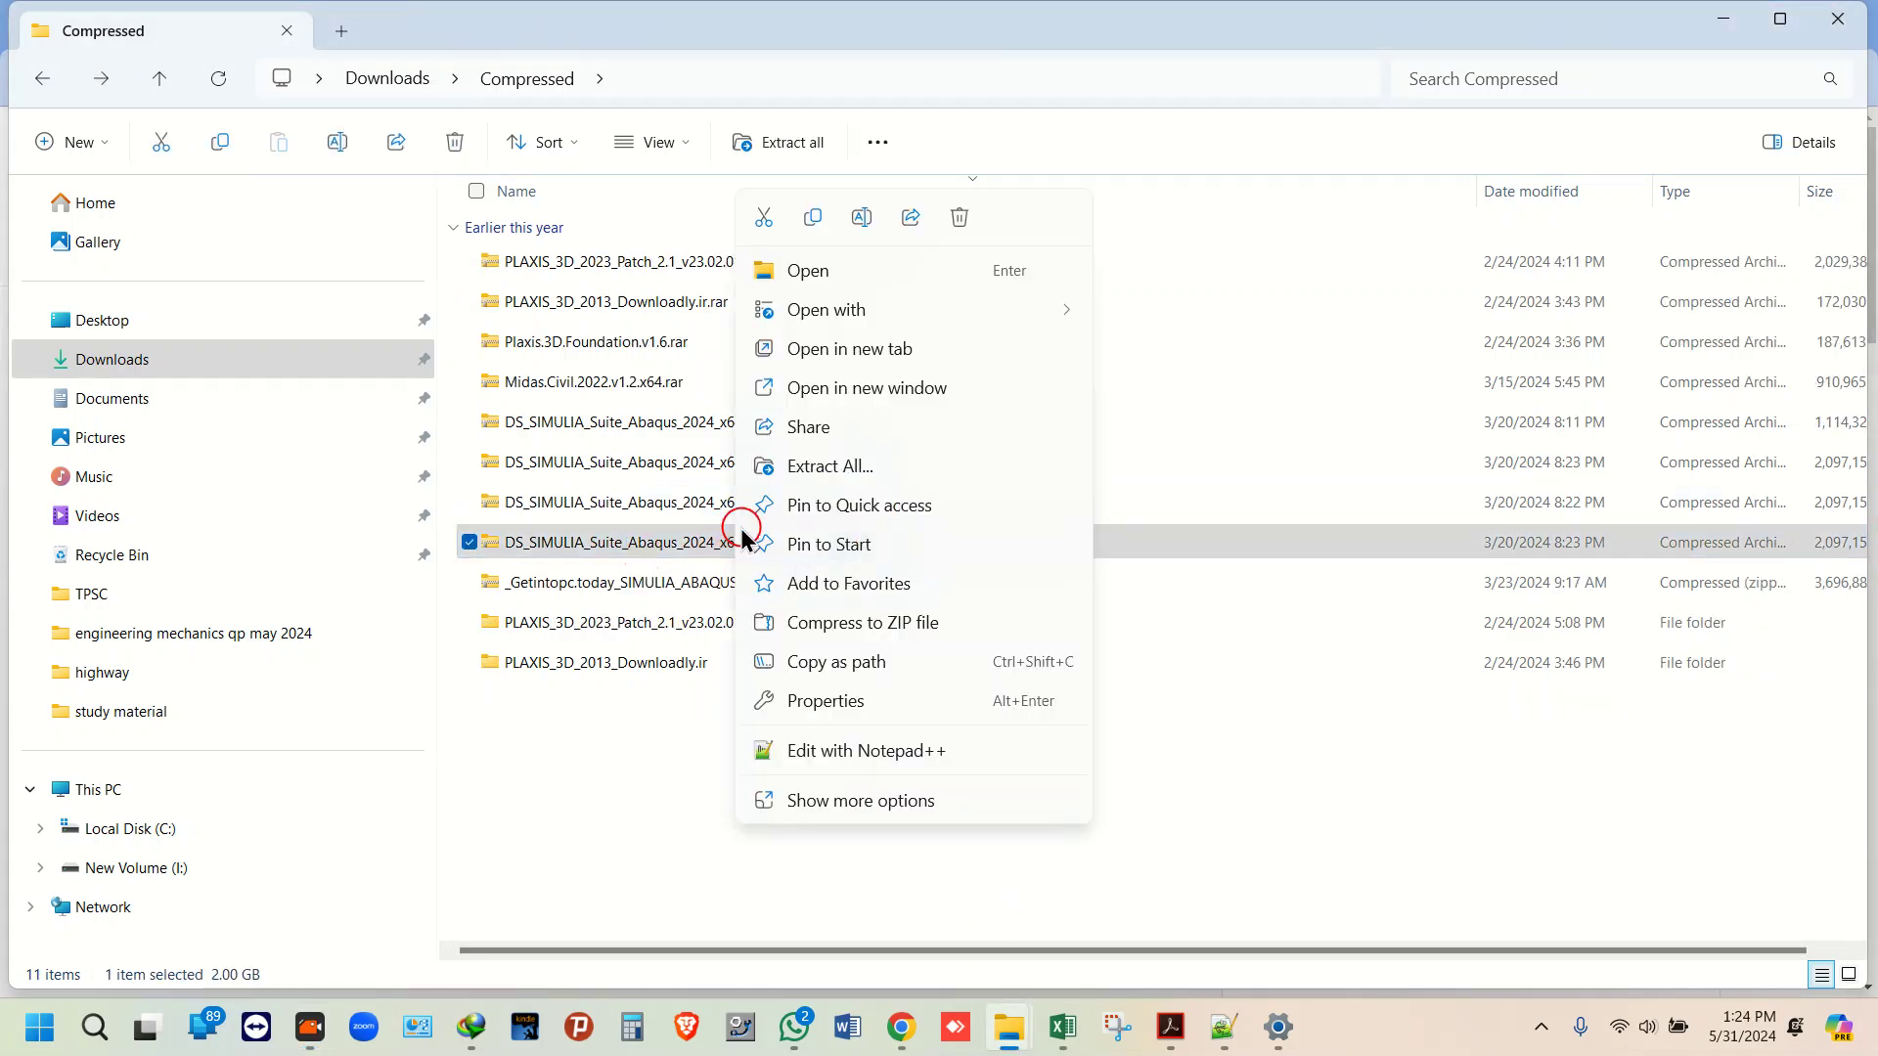
{"action": "left_click", "coordinate": [828, 800]}
{"action": "mouse_move", "coordinate": [911, 526]}
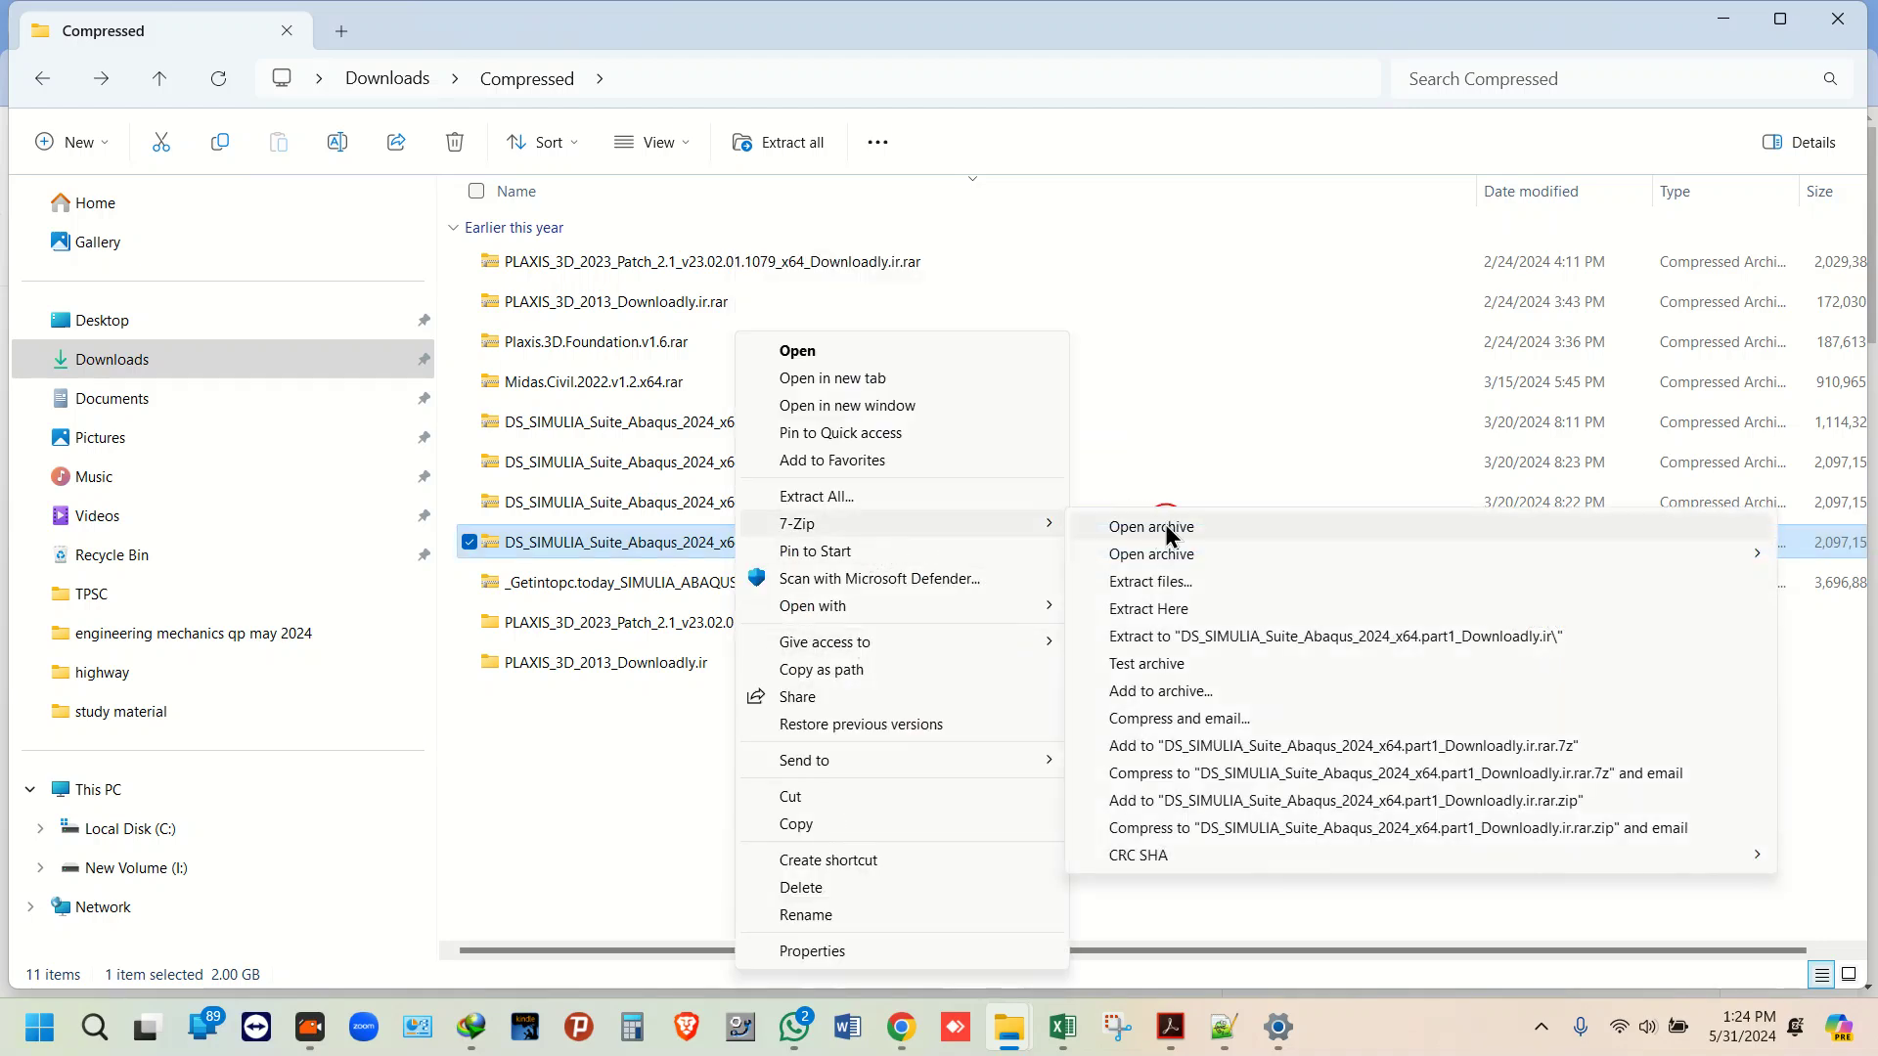
{"action": "left_click", "coordinate": [1149, 606]}
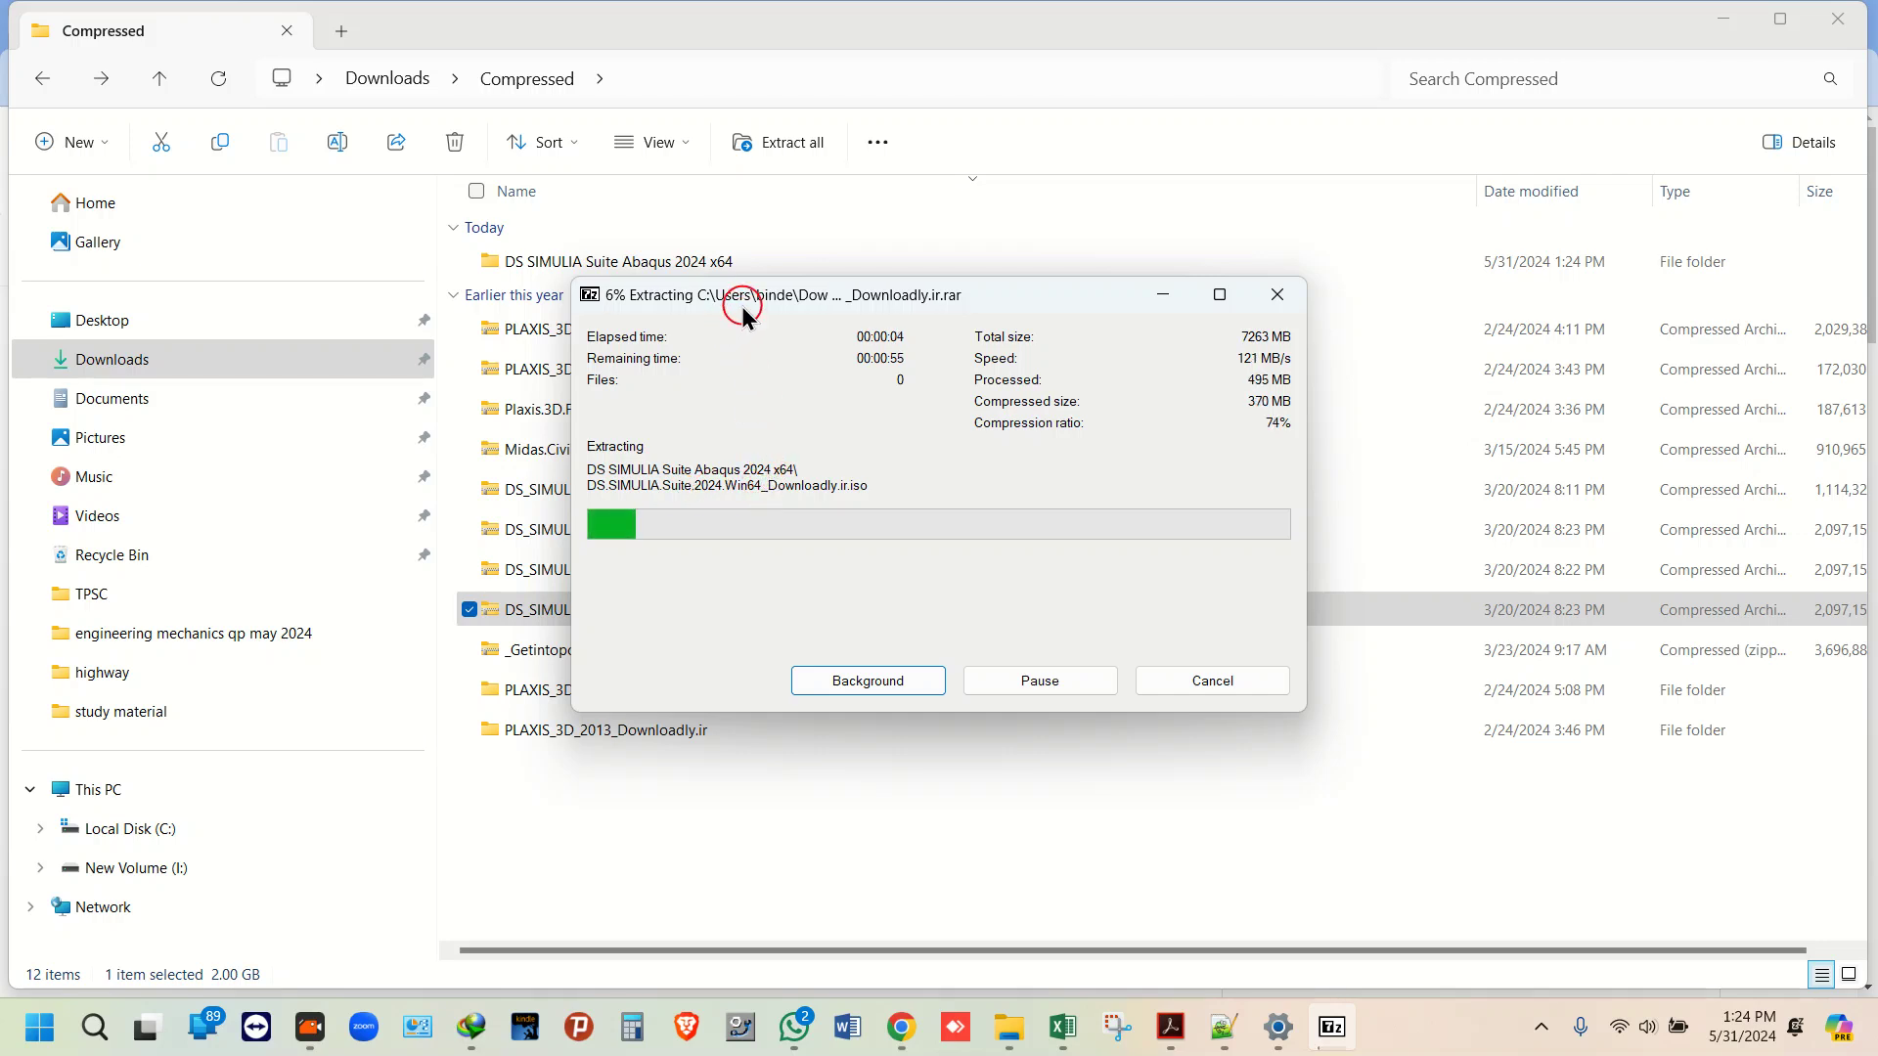
{"action": "left_click_drag", "start_coordinate": [751, 295], "coordinate": [1055, 365]}
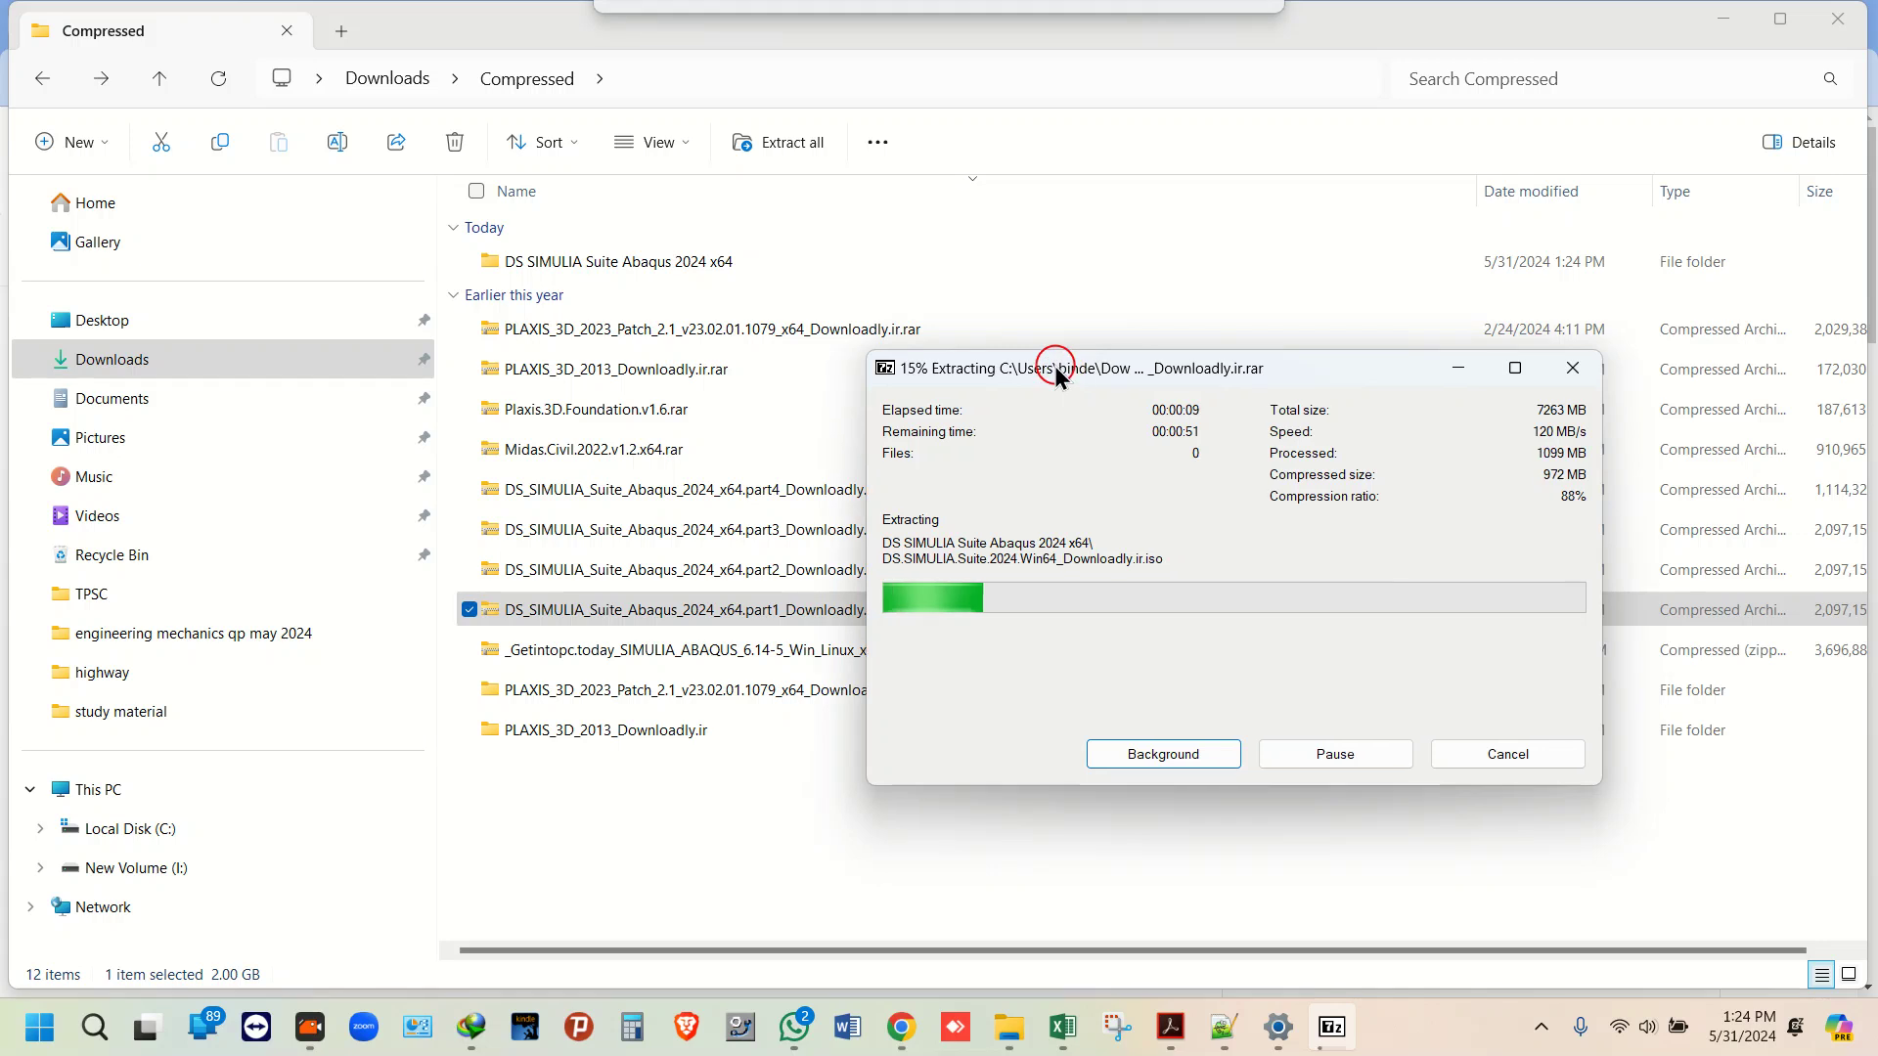
Step: Open the Environment Variables window from This PC's Properties via Advanced system settings
{"action": "left_click", "coordinate": [125, 790]}
{"action": "right_click", "coordinate": [125, 790]}
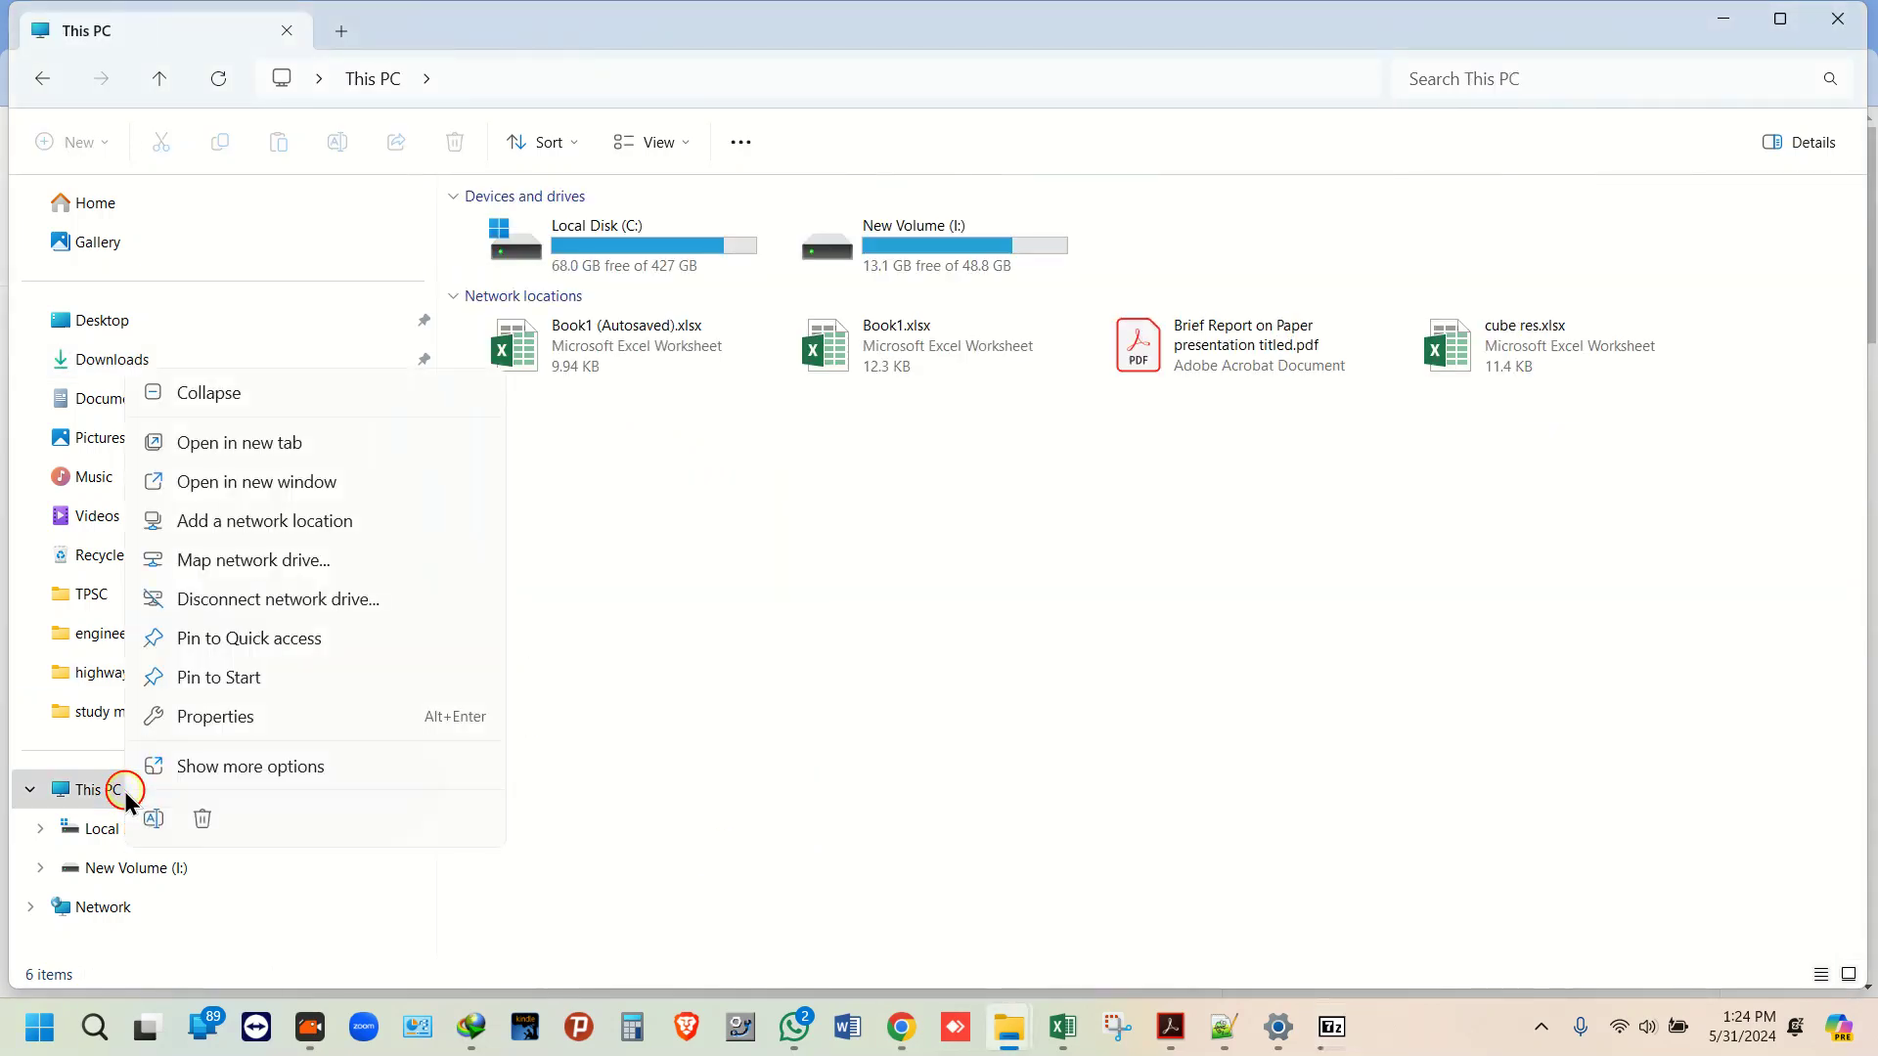
{"action": "left_click", "coordinate": [239, 714]}
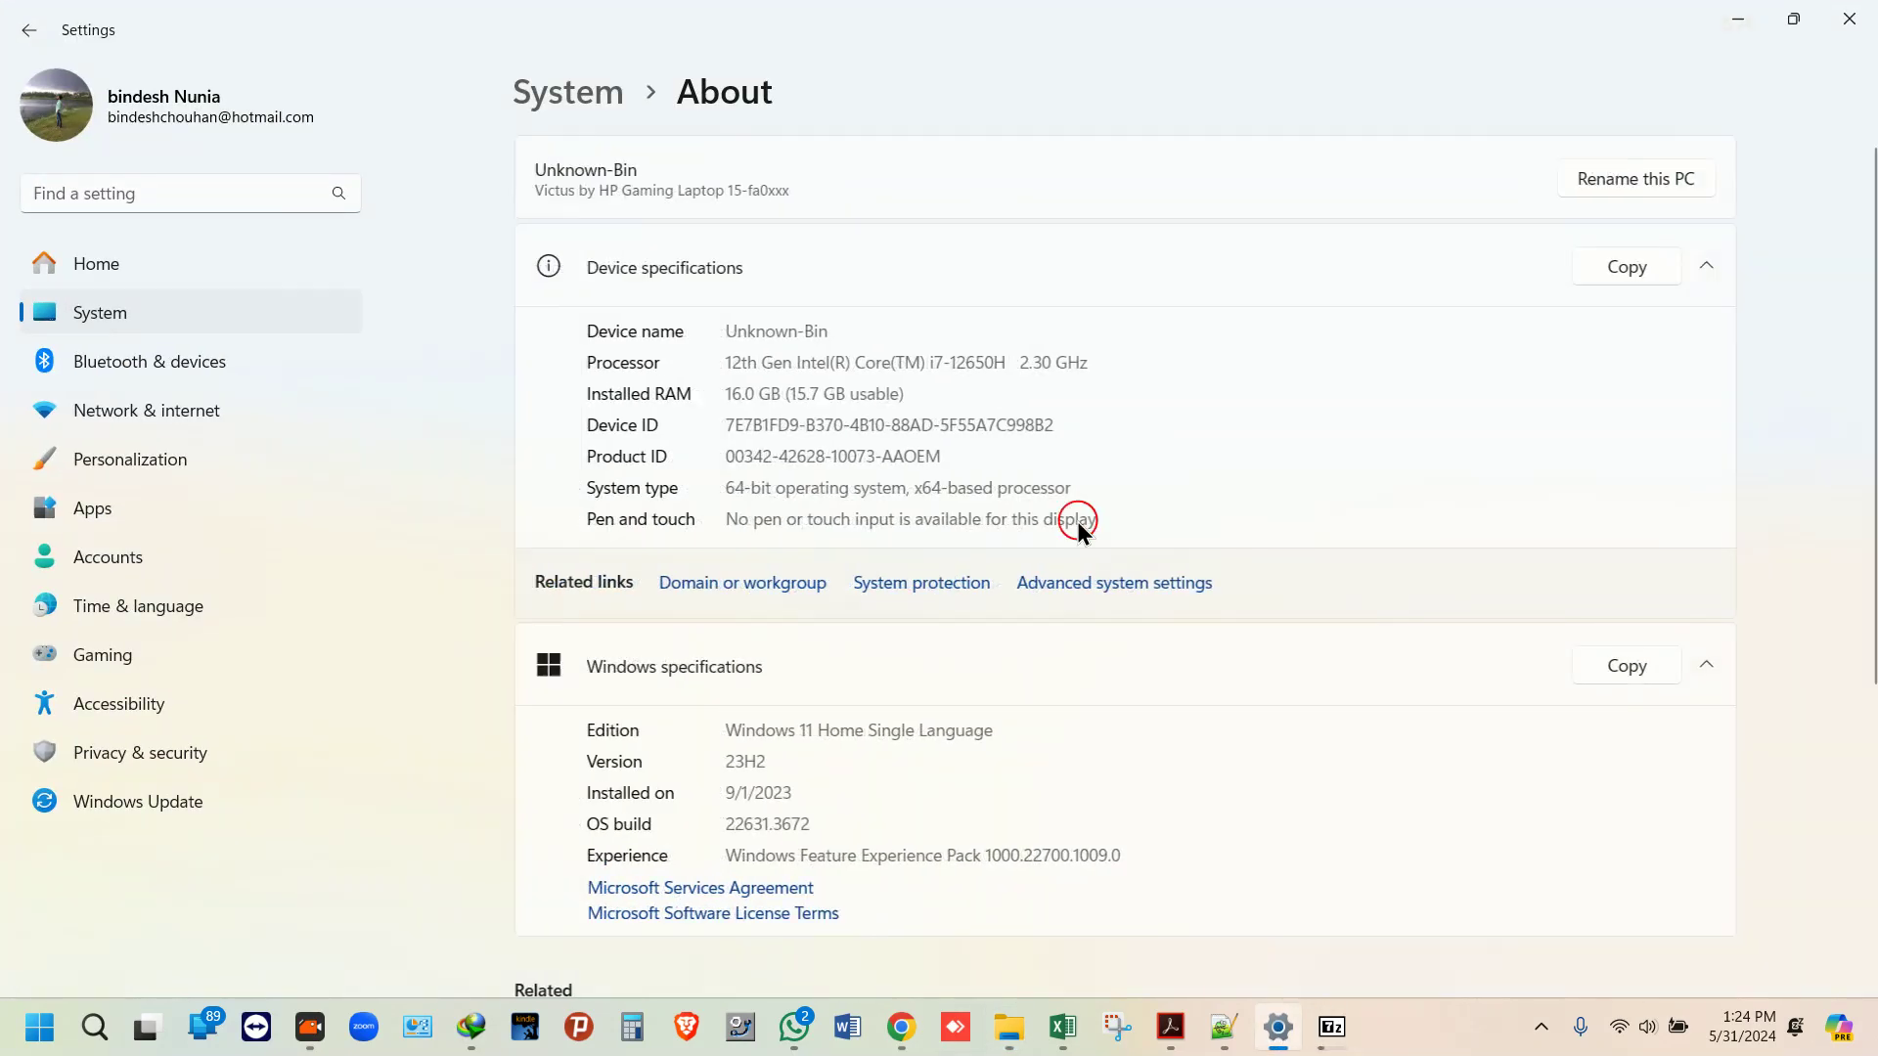
{"action": "left_click", "coordinate": [1101, 583]}
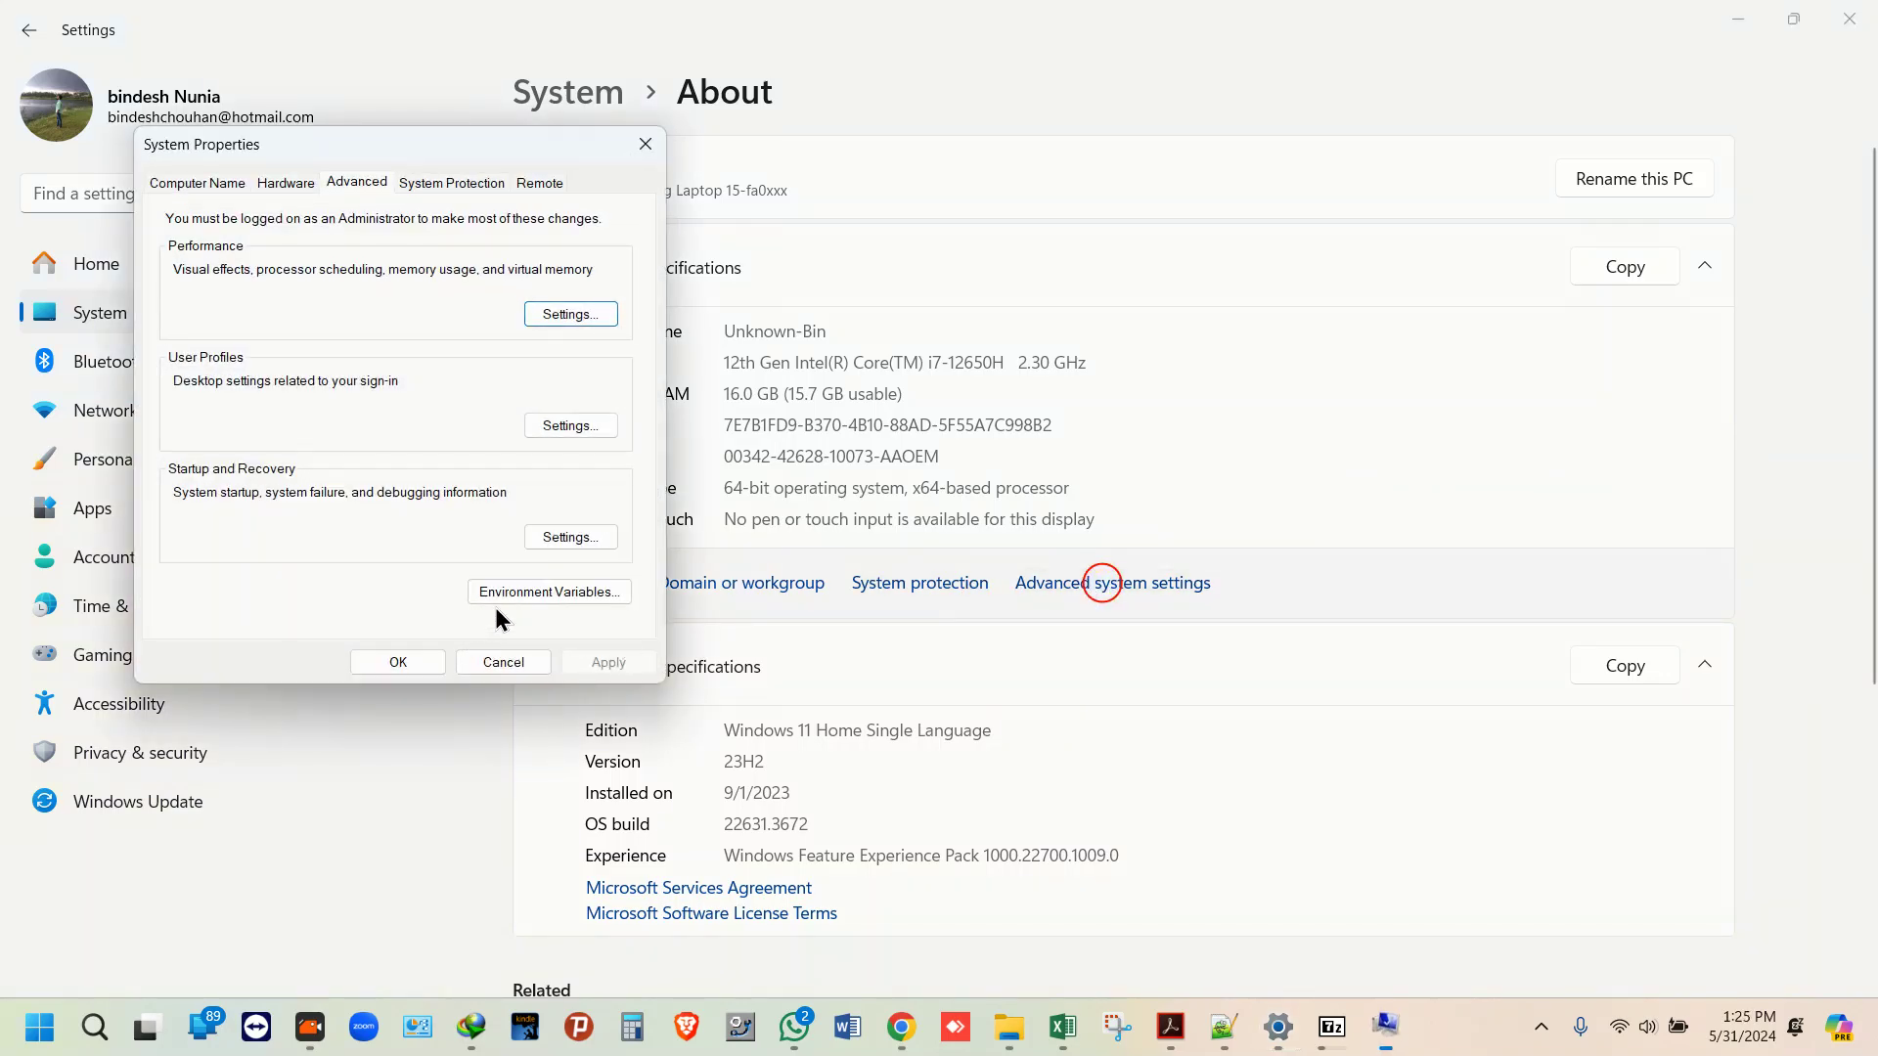
{"action": "left_click", "coordinate": [496, 595]}
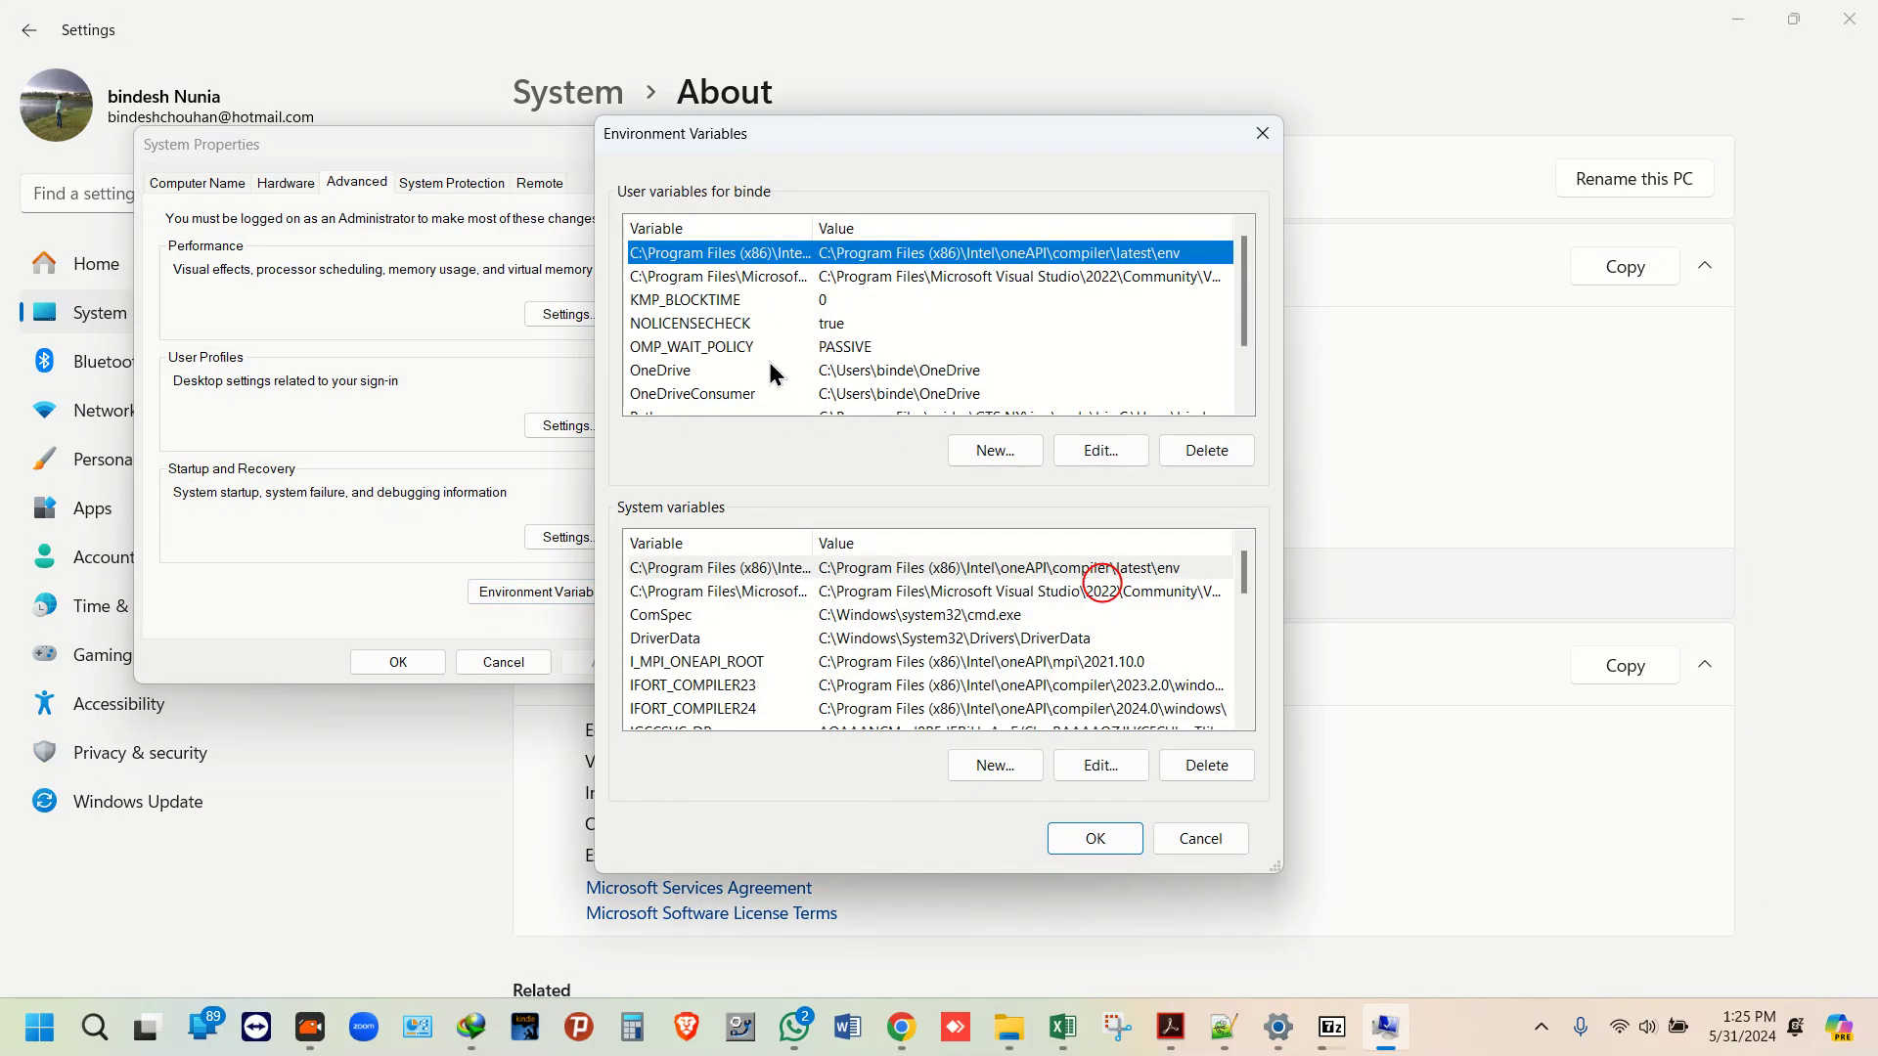
Step: Fill in a new user variable named NOLICENSECHECK with value true, correcting the name's spelling
{"action": "left_click", "coordinate": [994, 452]}
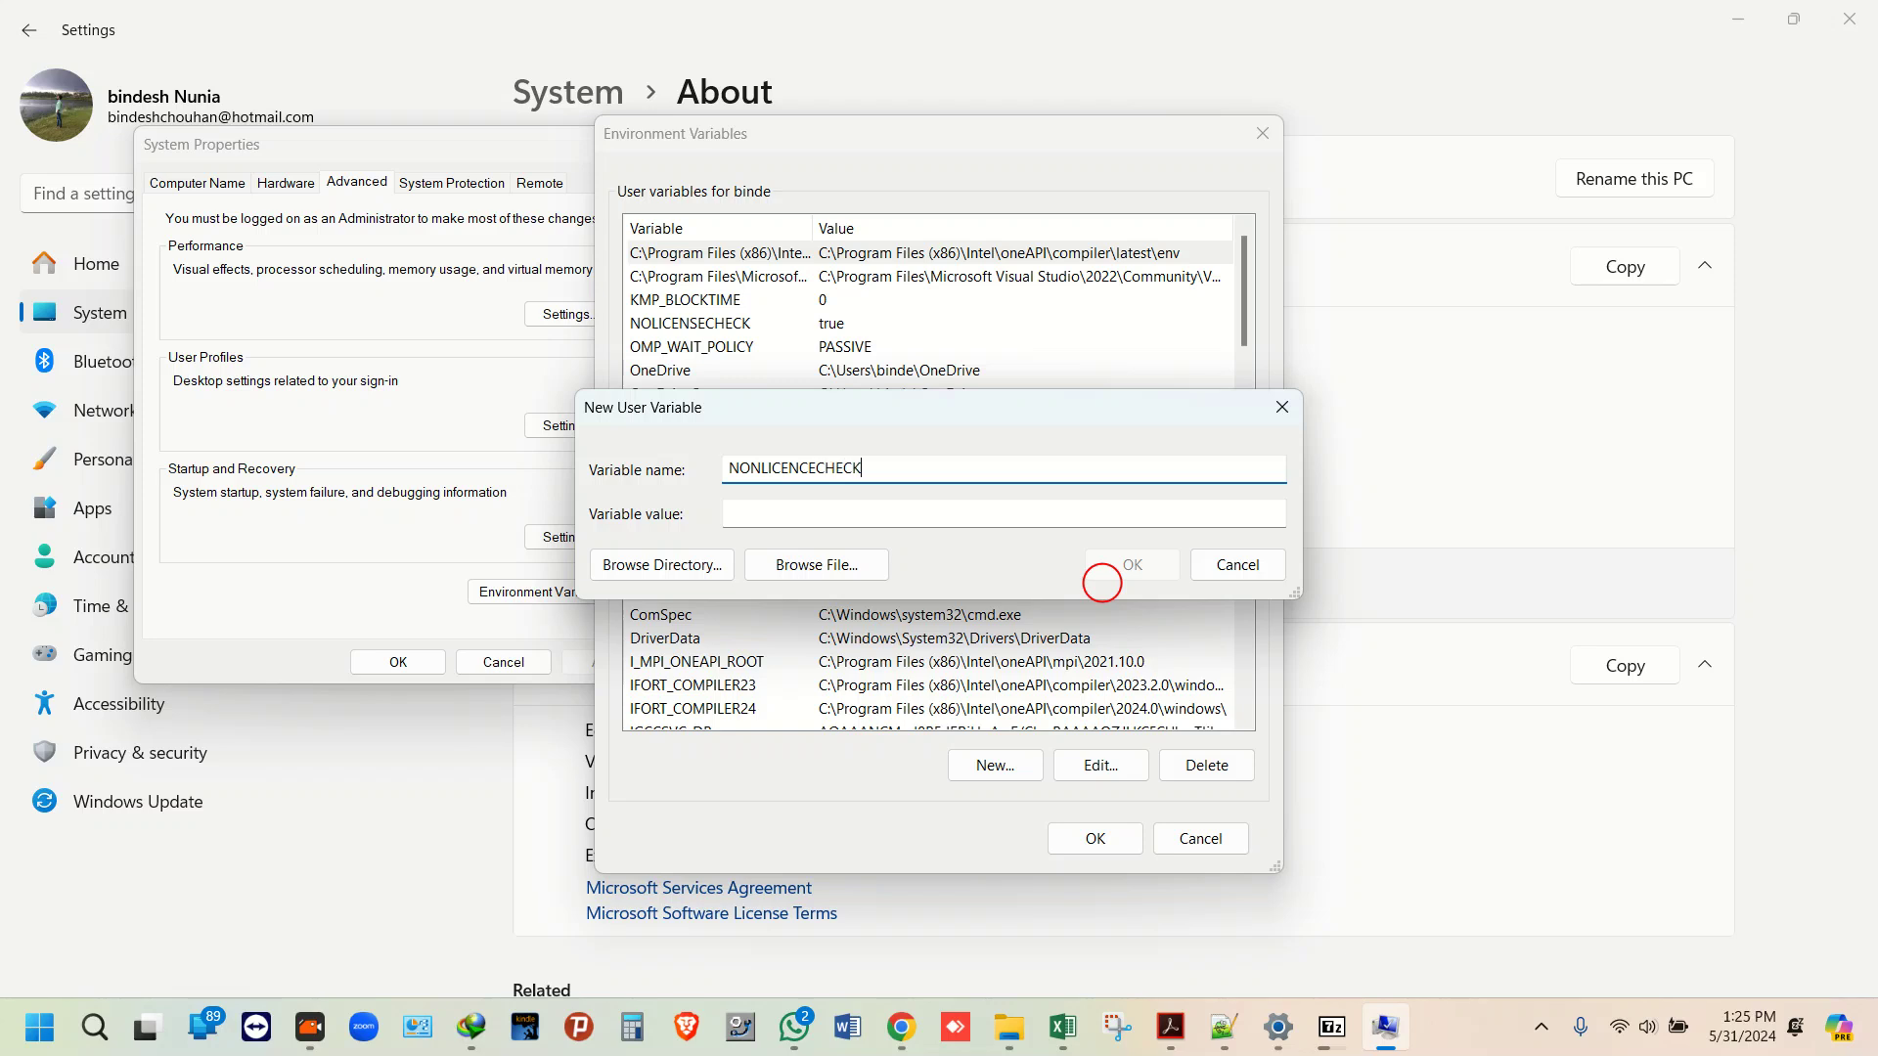
{"action": "left_click", "coordinate": [750, 513]}
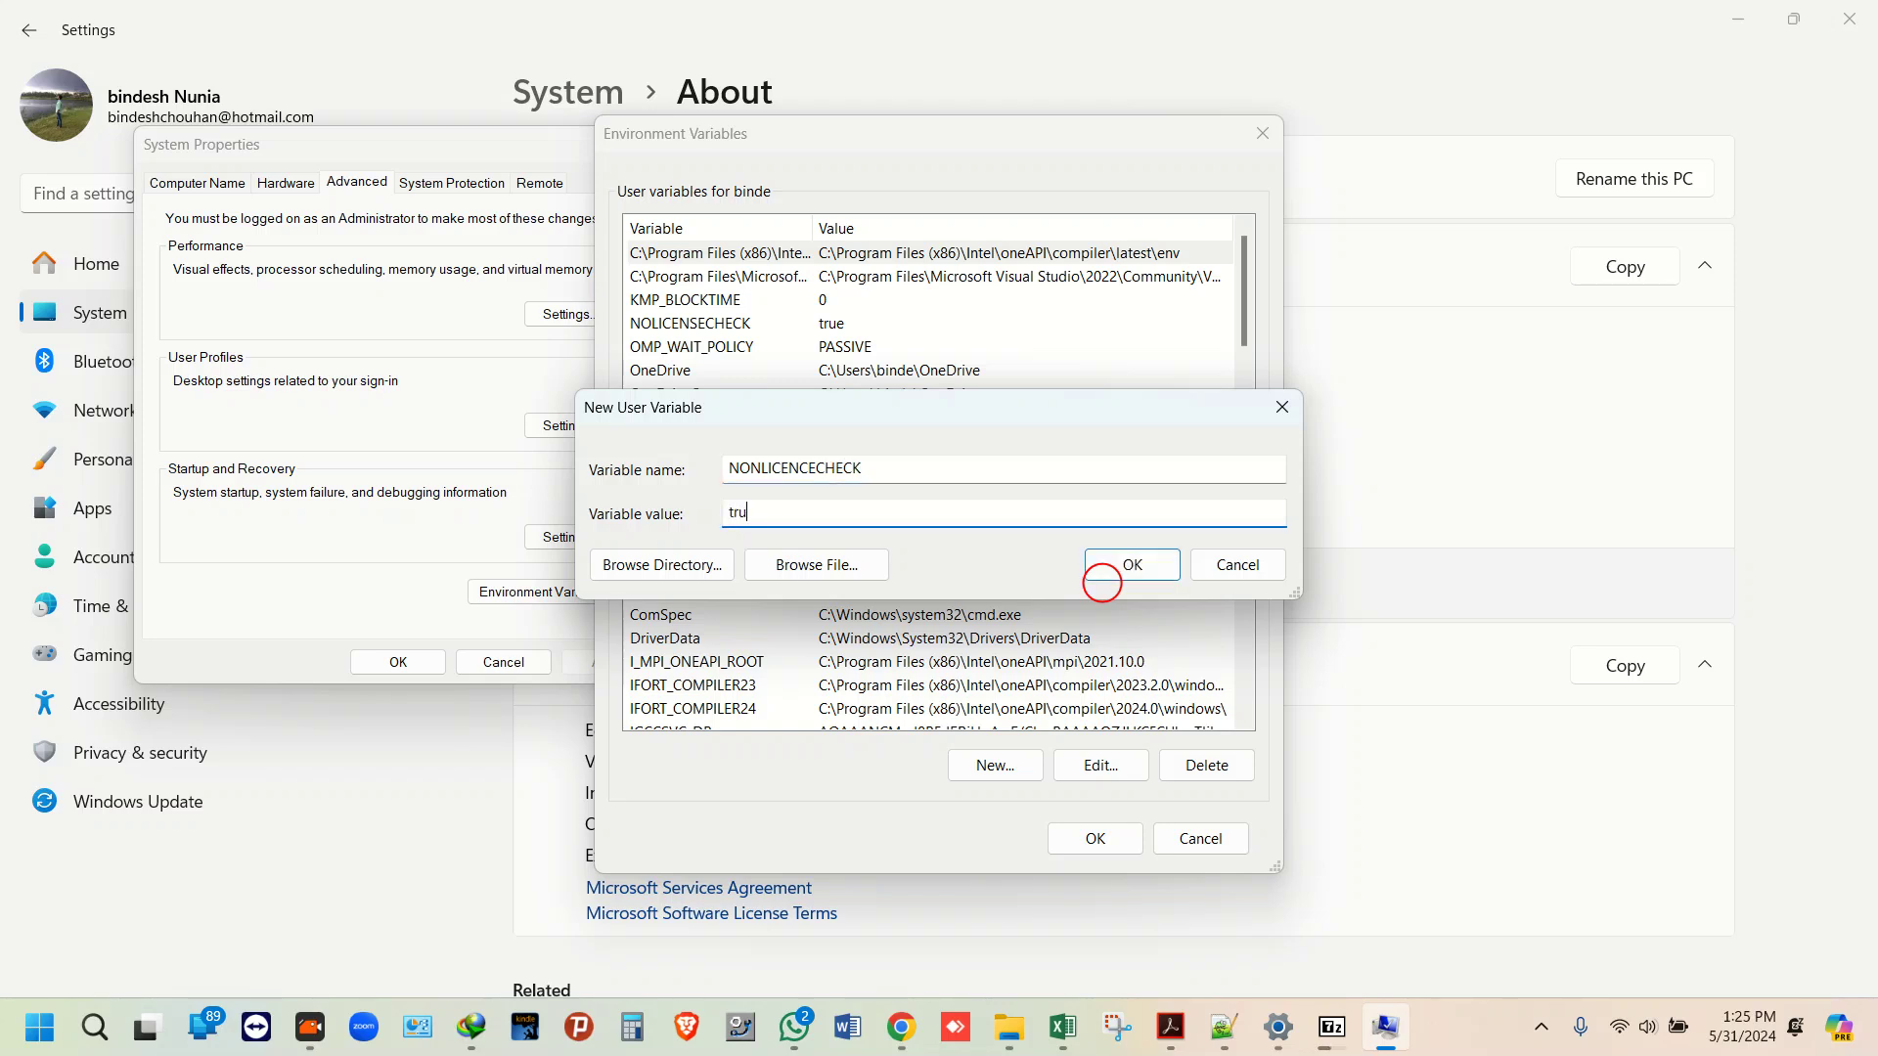
{"action": "left_click_drag", "start_coordinate": [832, 421], "coordinate": [828, 481]}
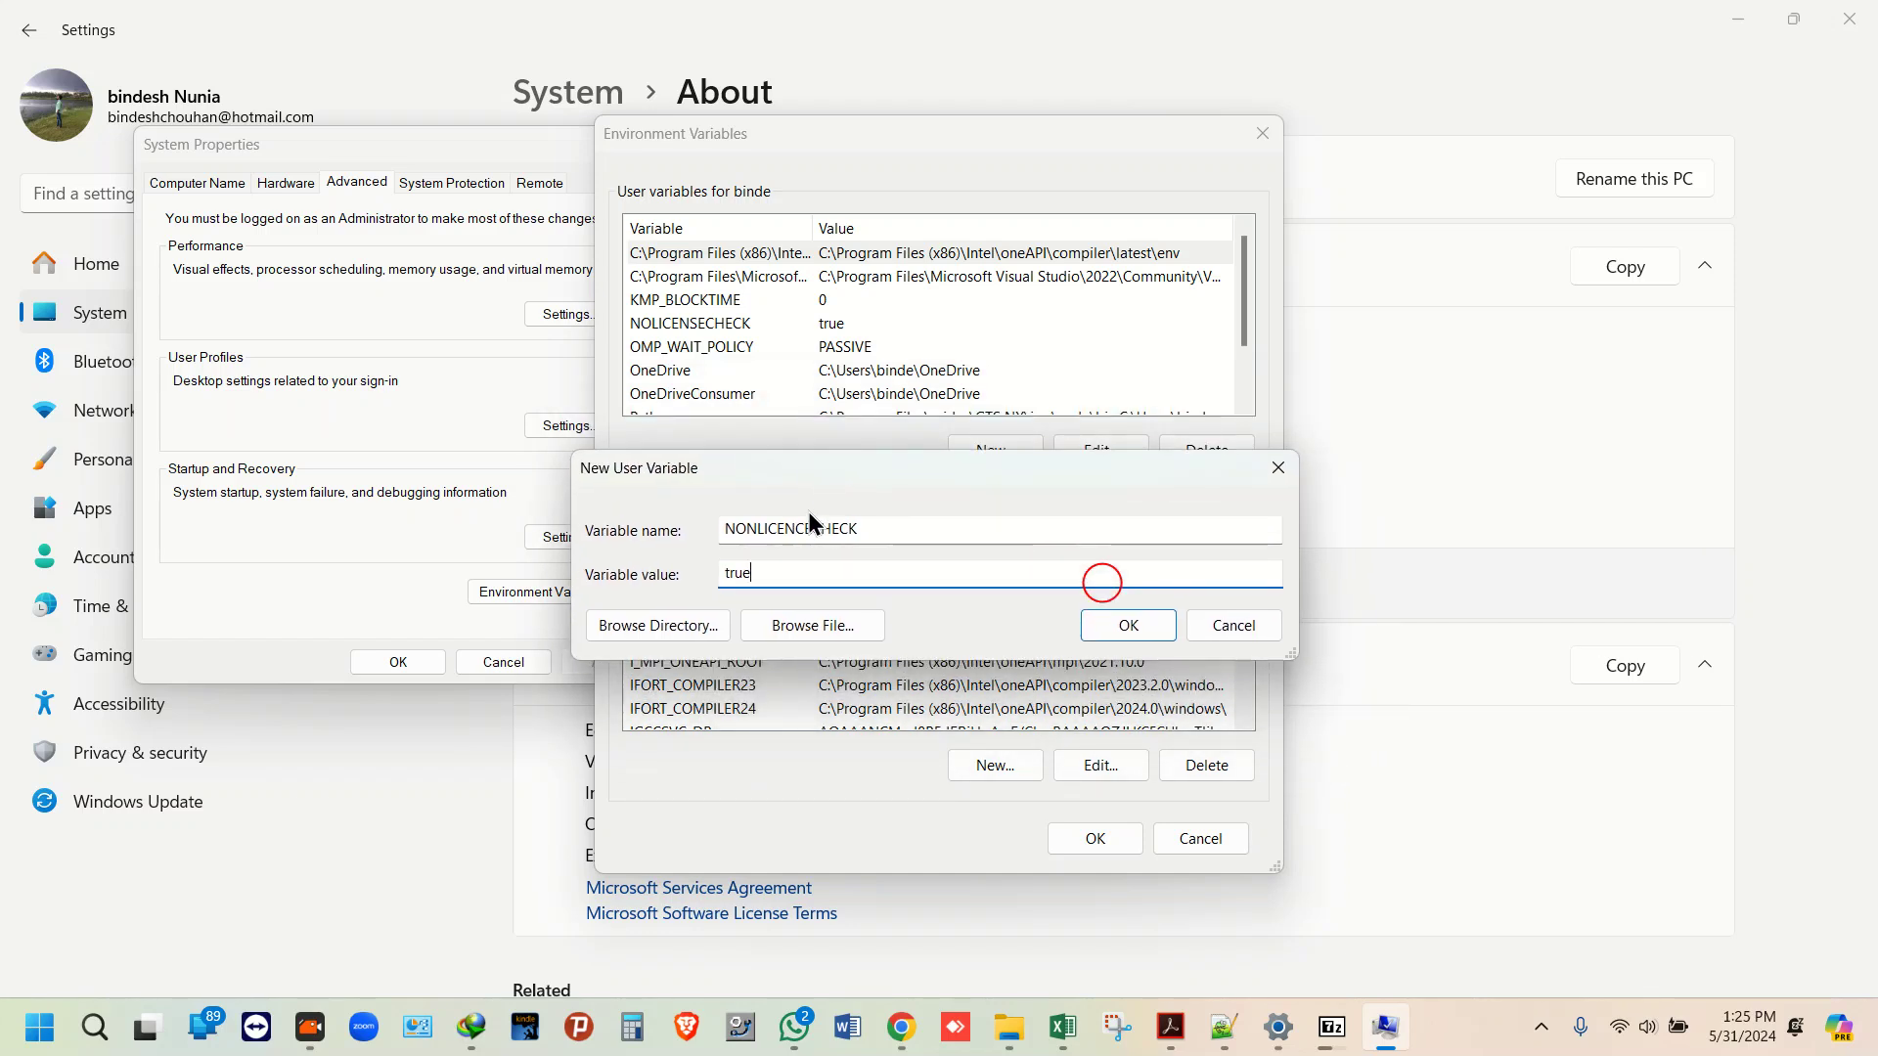
{"action": "left_click", "coordinate": [759, 531]}
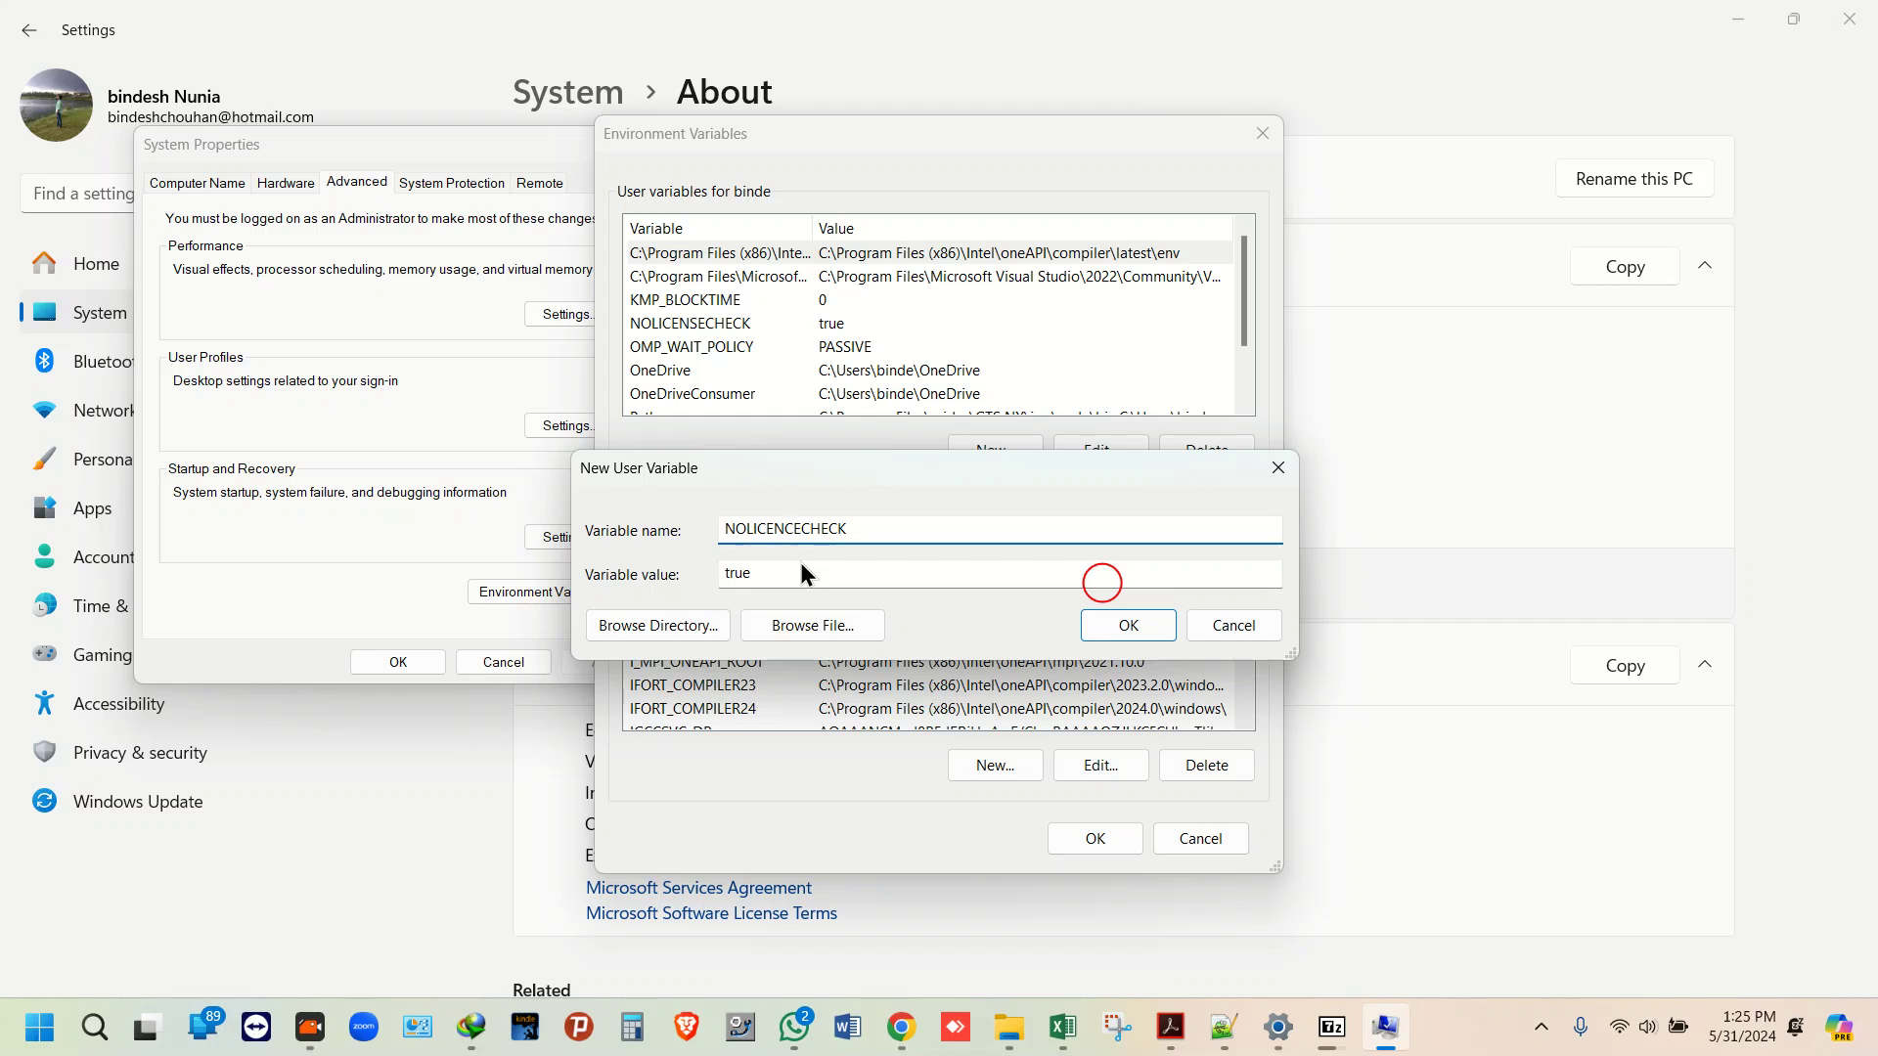
{"action": "key", "text": "BackSpace"}
{"action": "type", "text": "s"}
{"action": "left_click", "coordinate": [788, 583]}
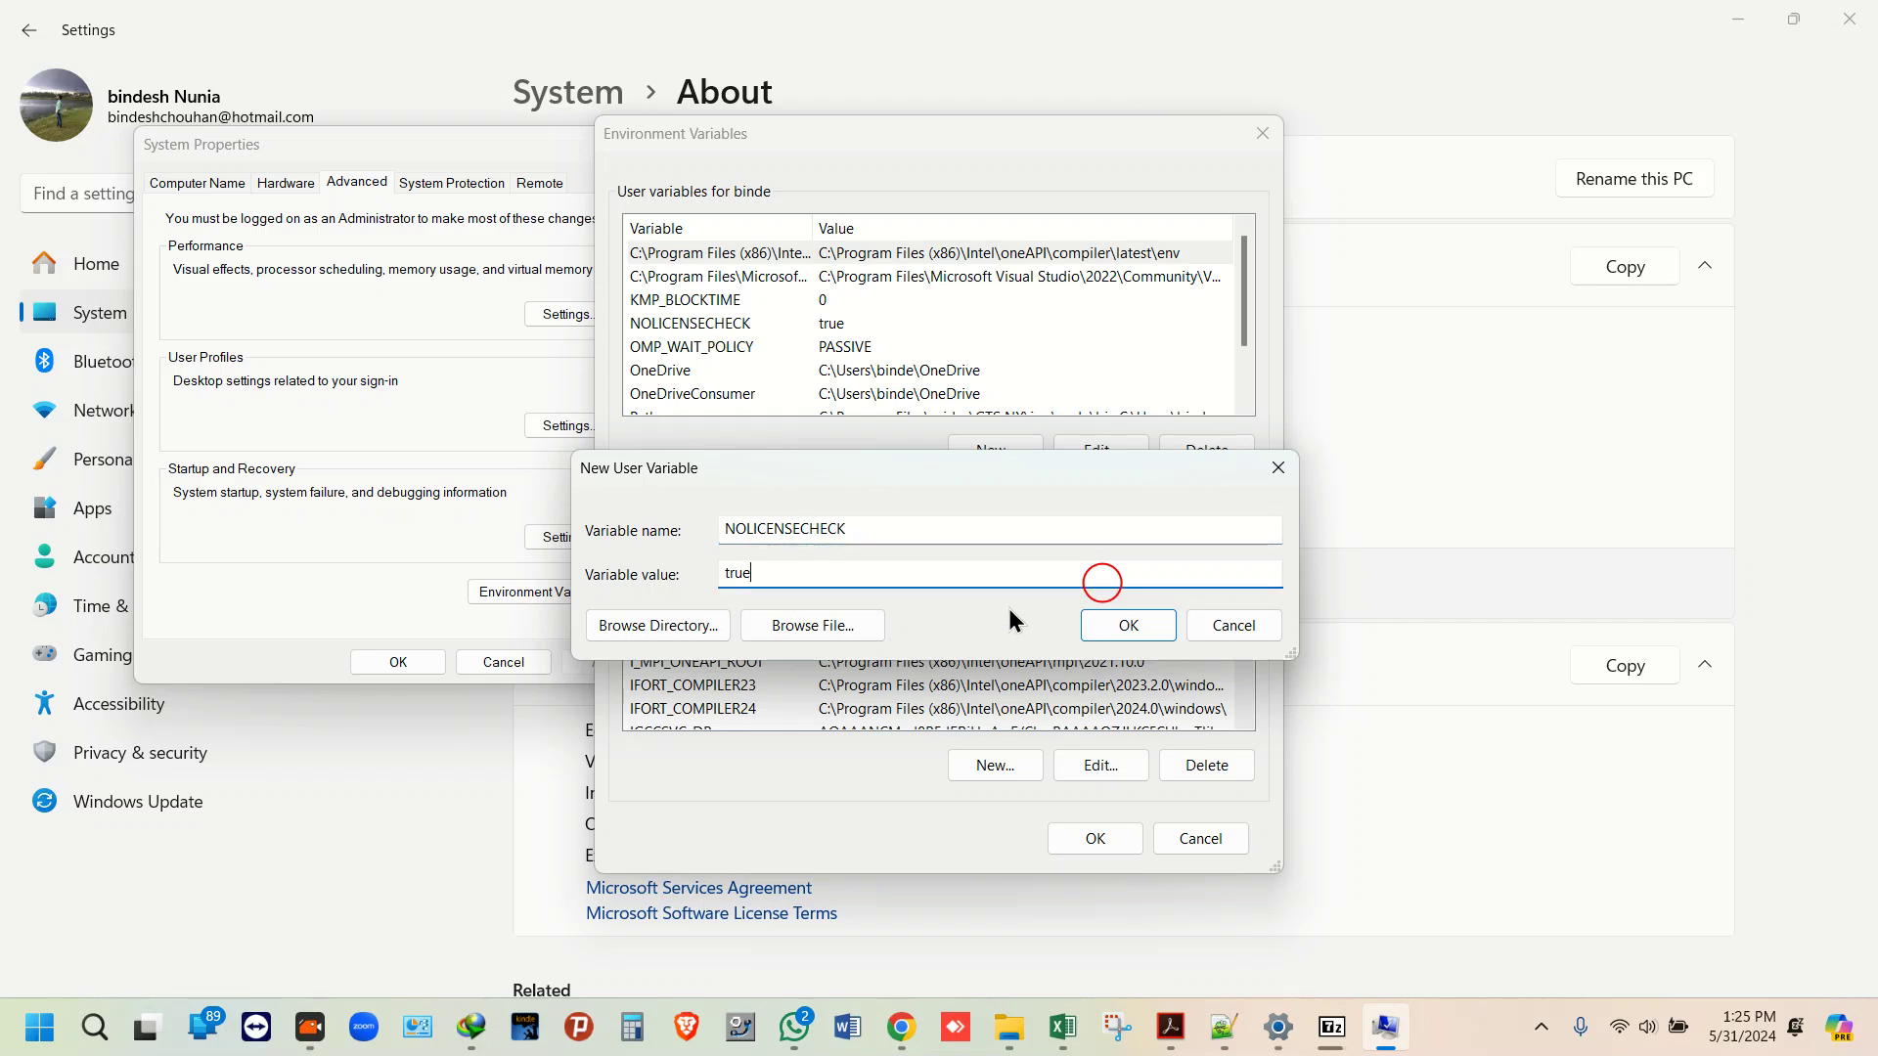
Step: Cancel the New User Variable and New System Variable dialogs
{"action": "double_click", "coordinate": [890, 536]}
{"action": "left_click", "coordinate": [1218, 624]}
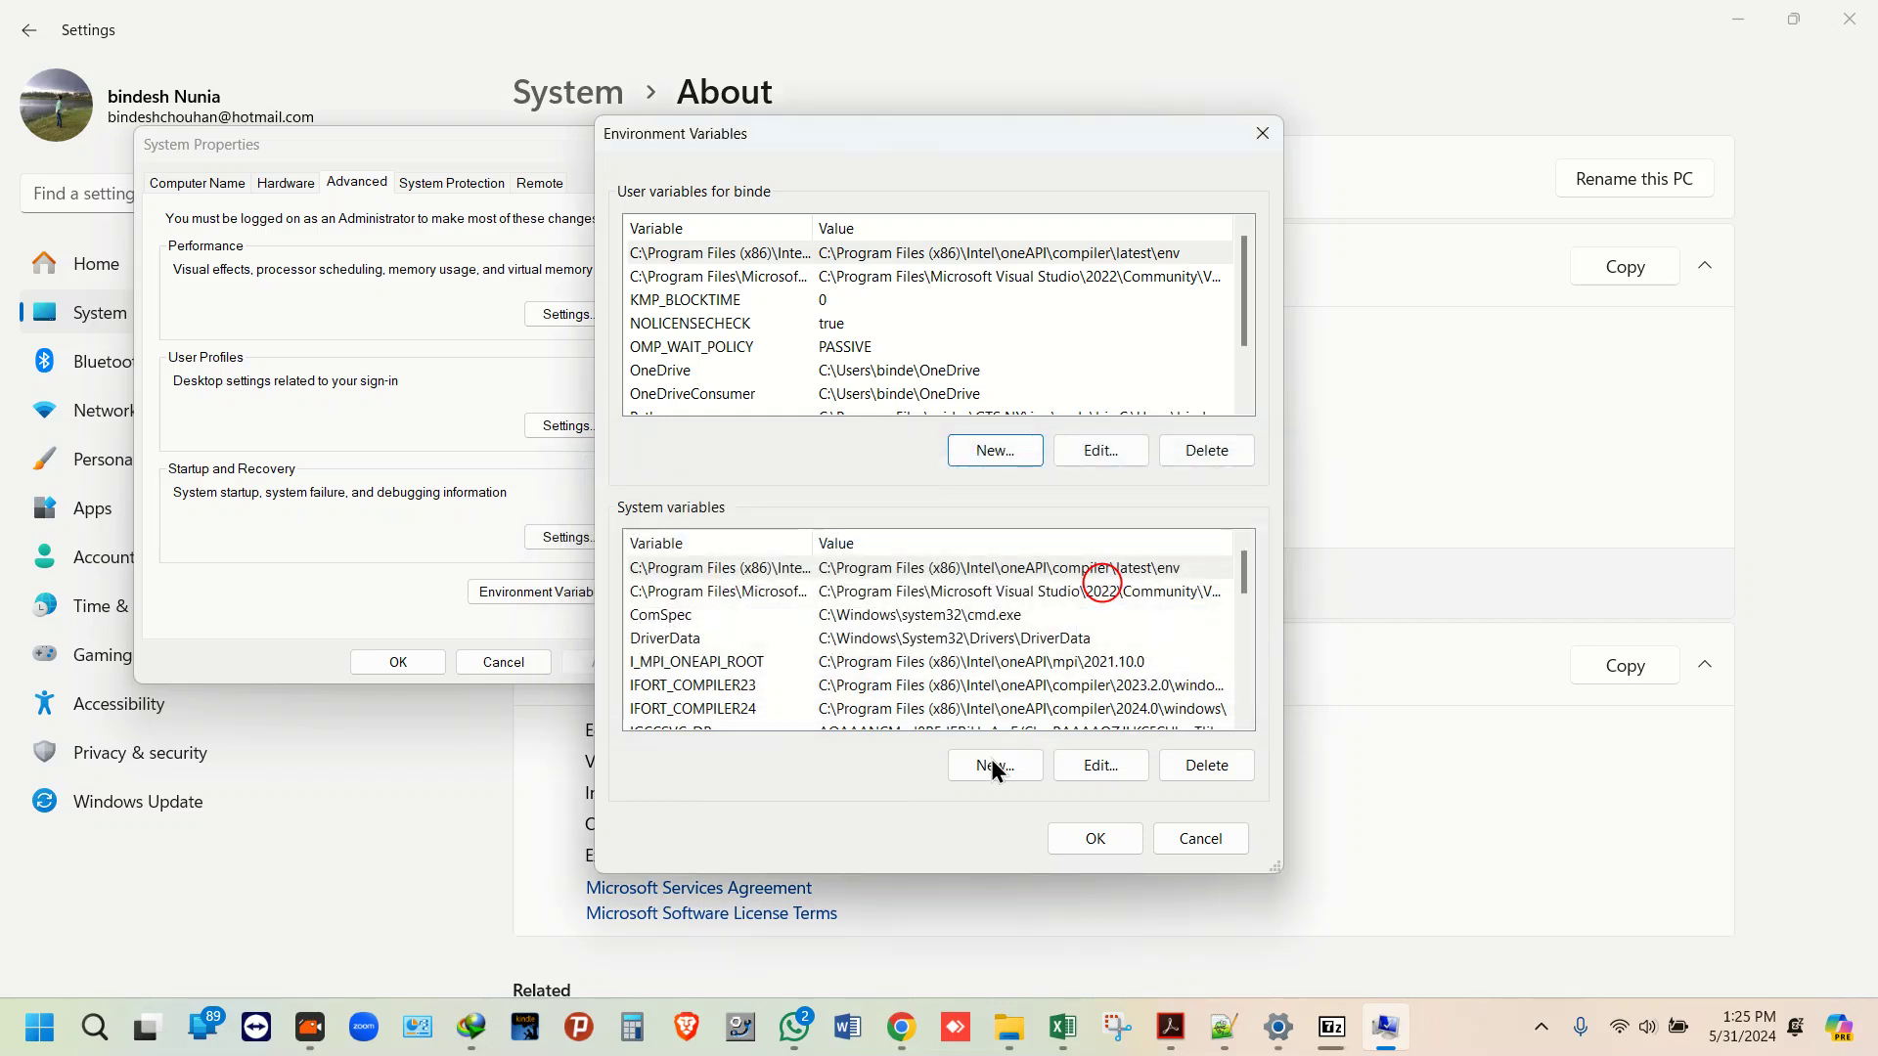
{"action": "left_click", "coordinate": [976, 771]}
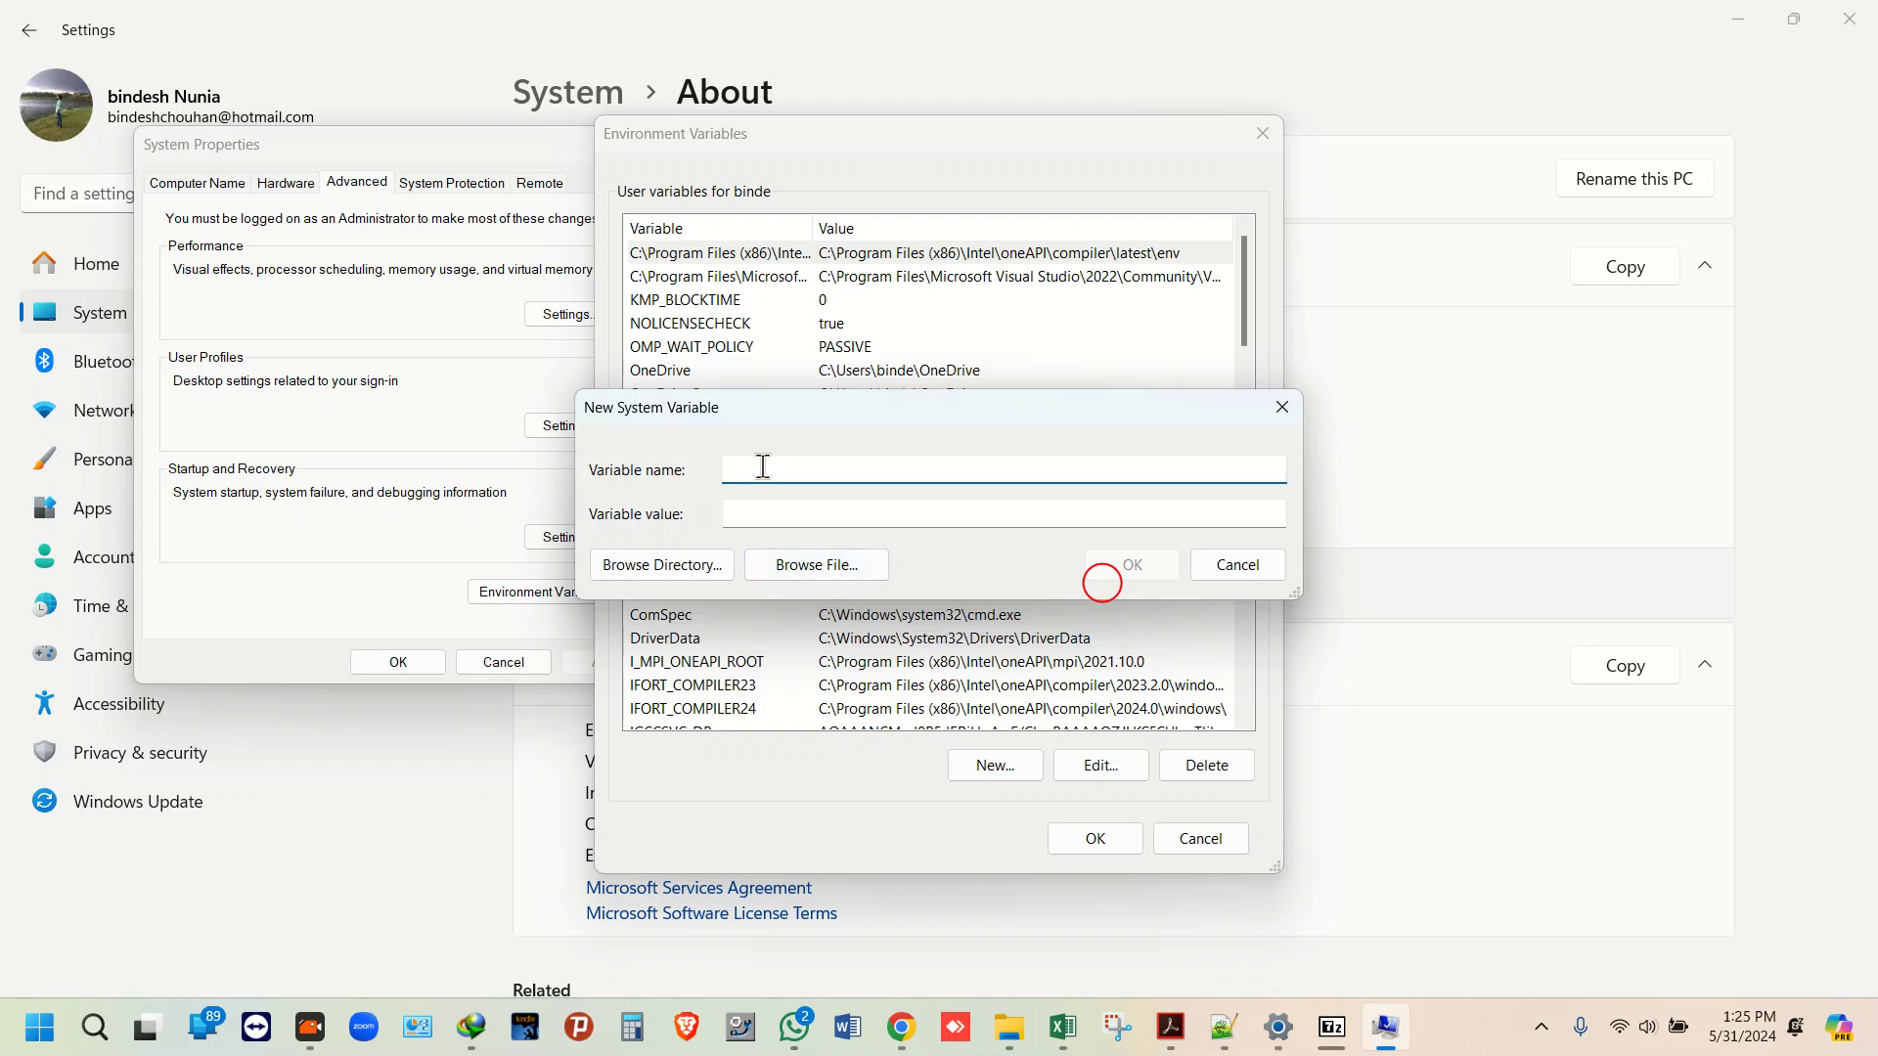
{"action": "left_click", "coordinate": [1239, 574]}
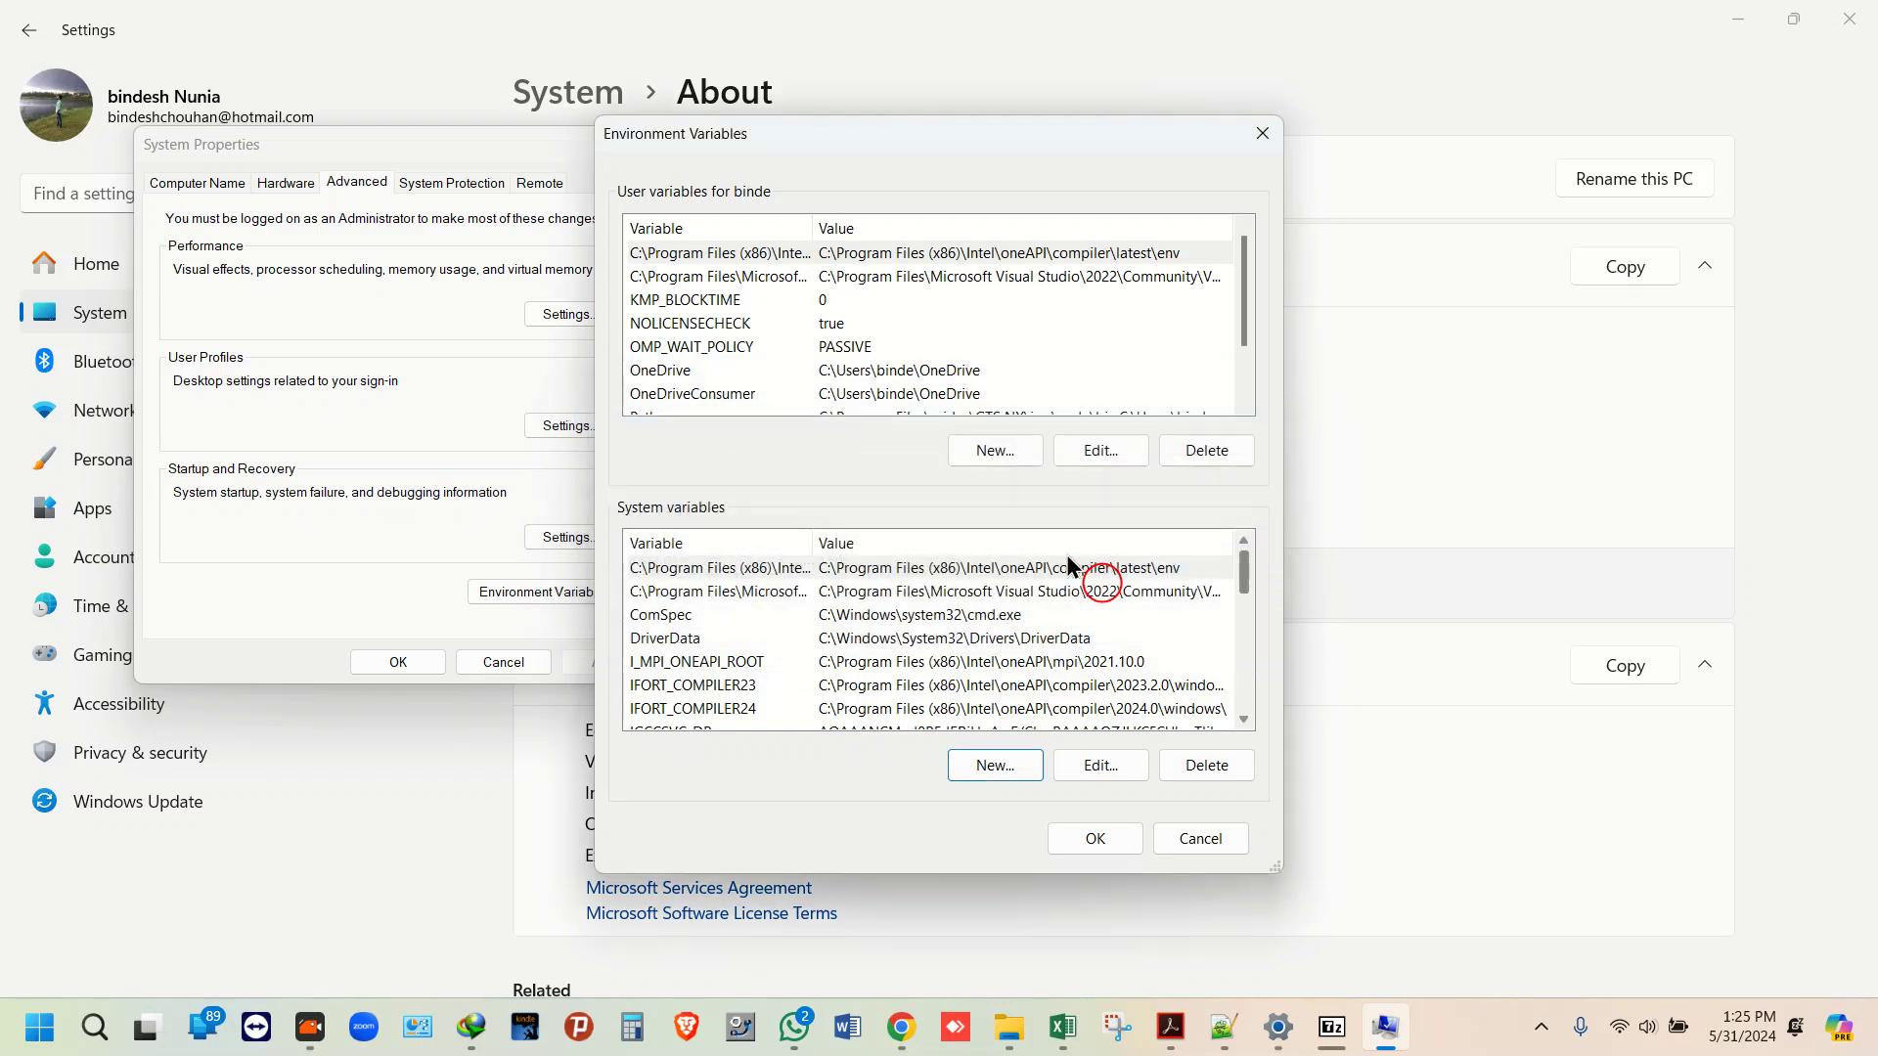
Step: Confirm NOLICENSECHECK = true in both user and system lists, then OK Environment Variables and System Properties
{"action": "scroll", "coordinate": [1058, 626], "scroll_direction": "down", "scroll_amount": 4}
{"action": "scroll", "coordinate": [1064, 625], "scroll_direction": "up", "scroll_amount": 2}
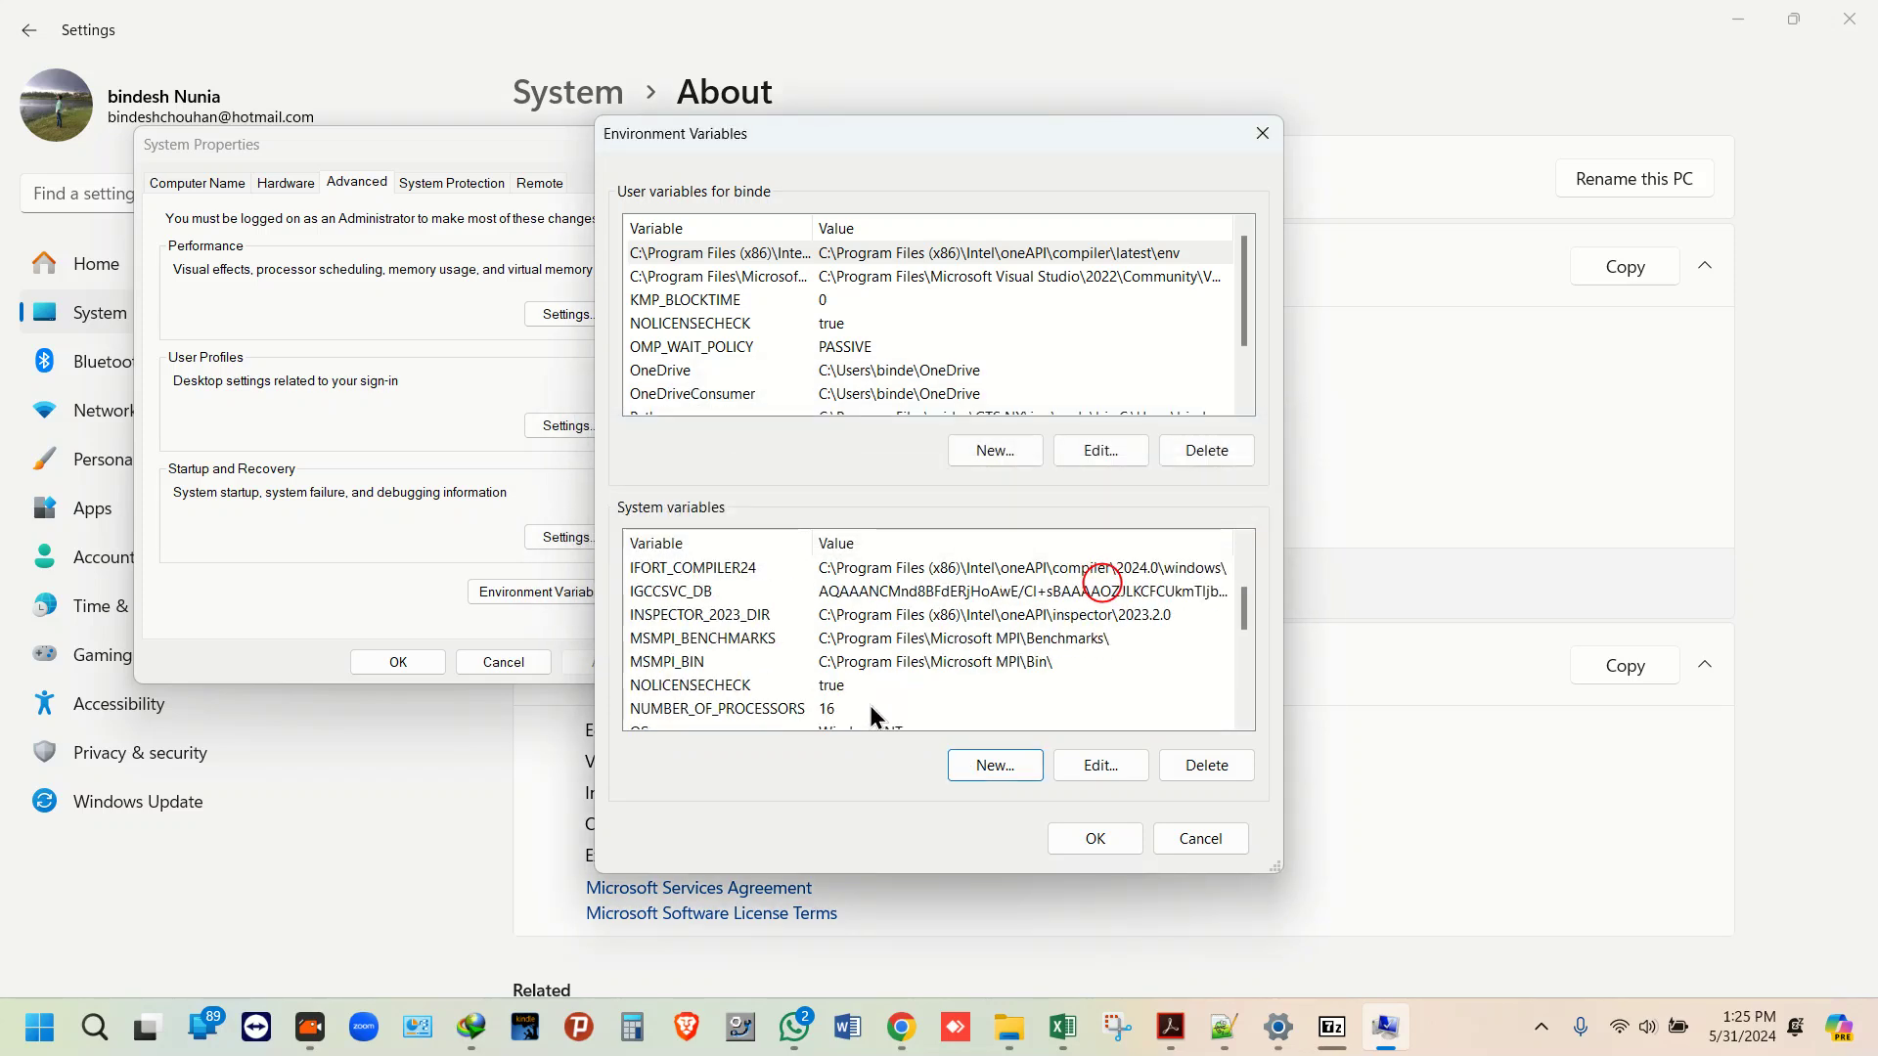
{"action": "left_click", "coordinate": [837, 688]}
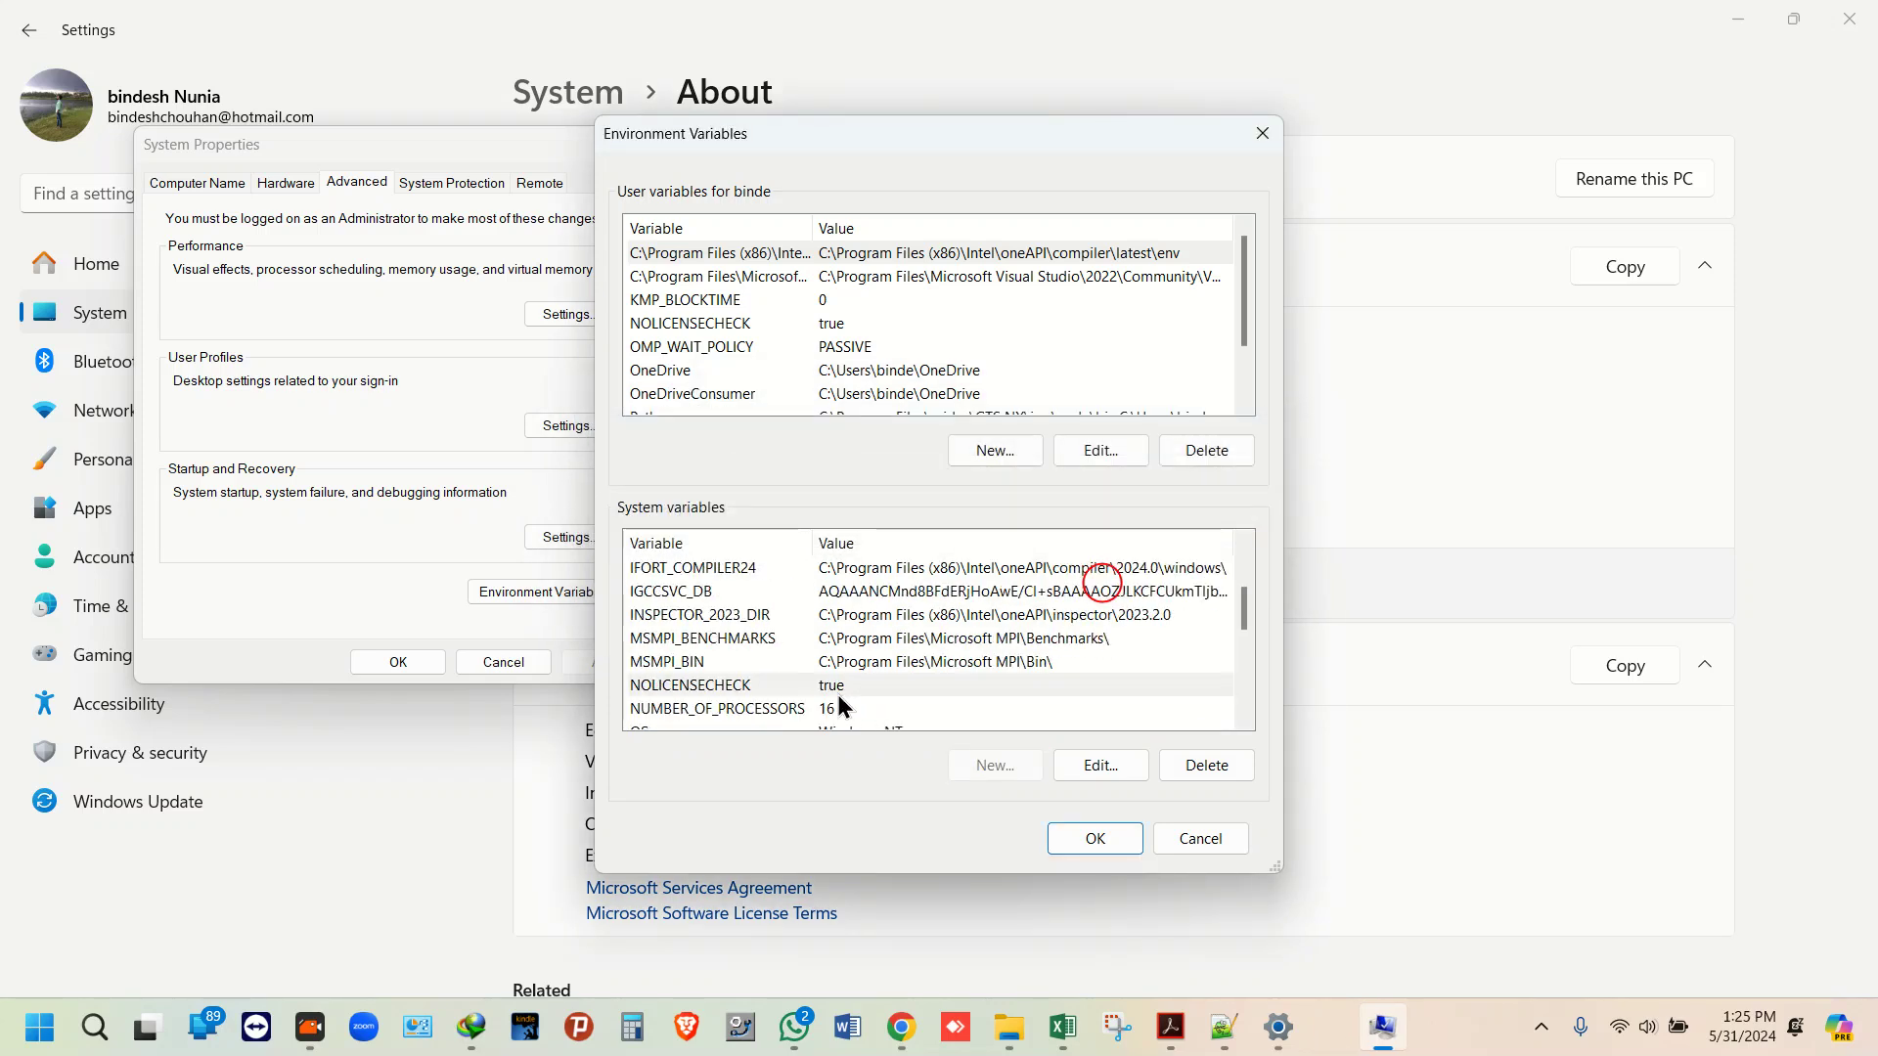
{"action": "left_click", "coordinate": [731, 326]}
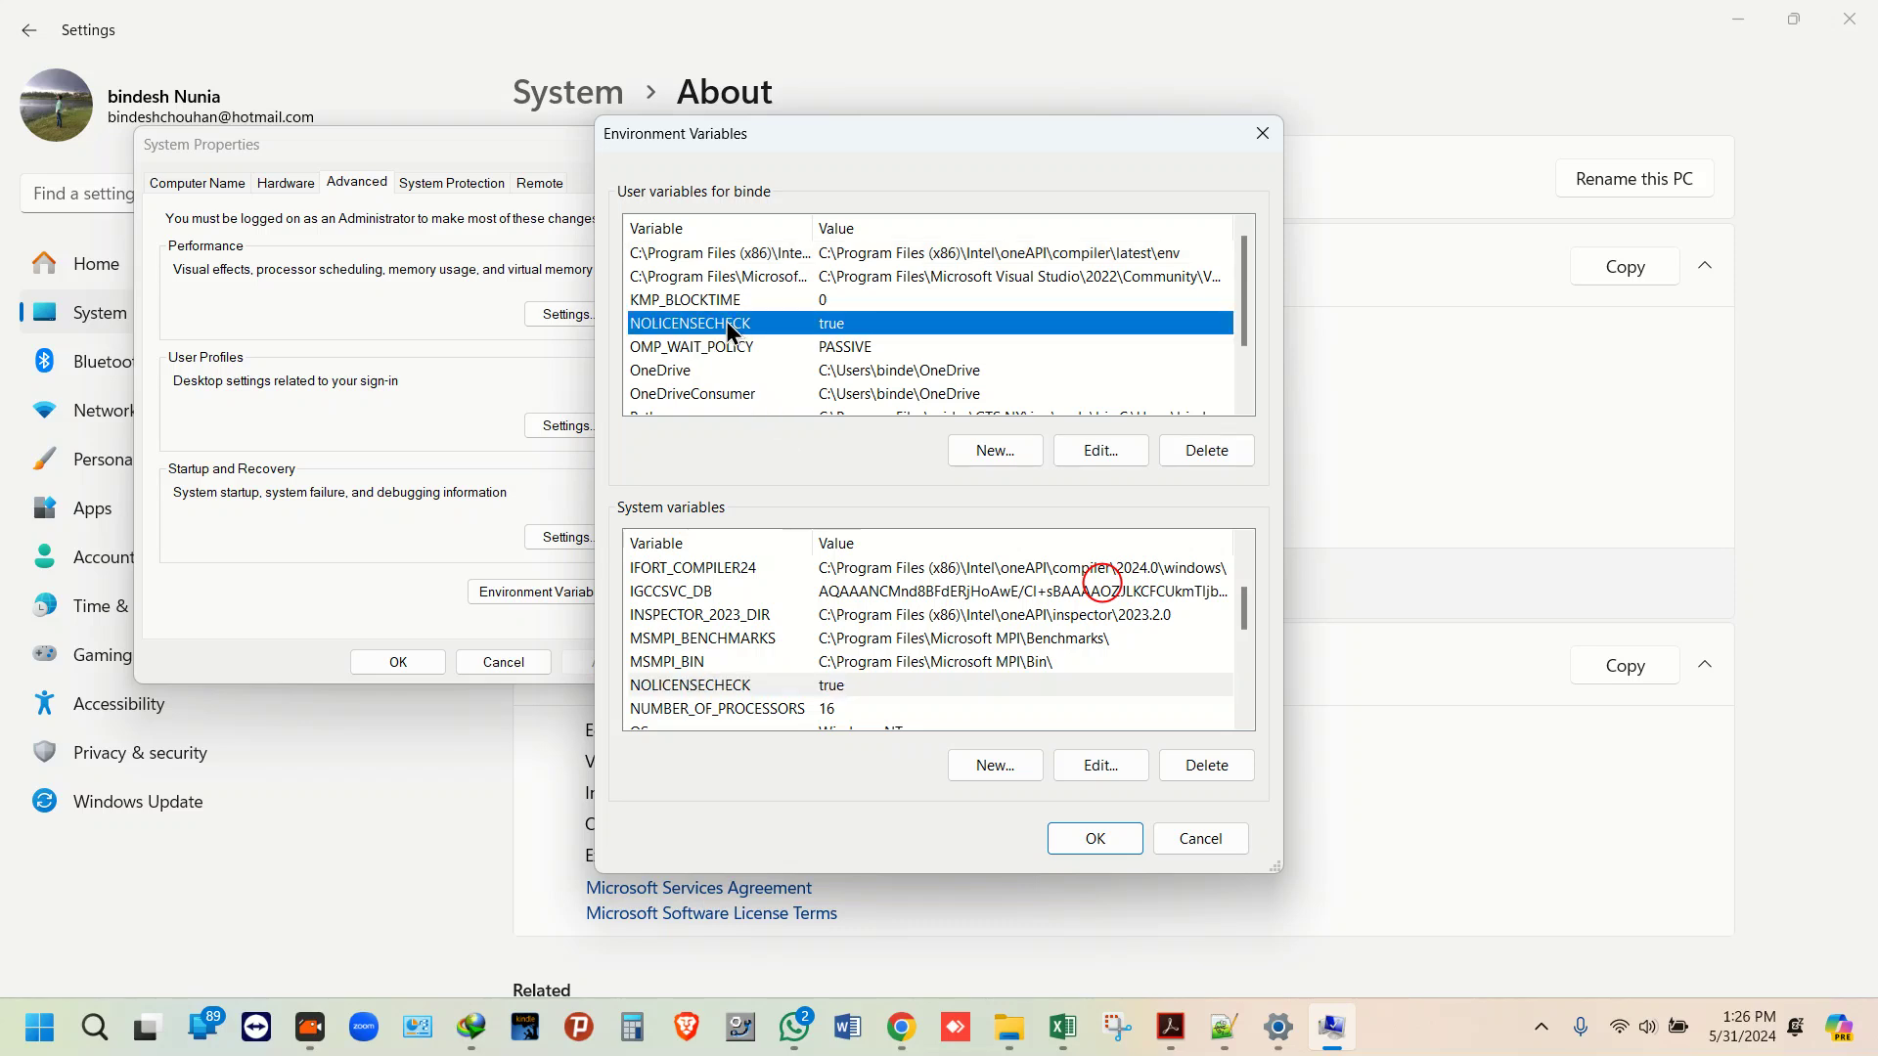
{"action": "left_click", "coordinate": [1094, 839]}
{"action": "left_click", "coordinate": [406, 662]}
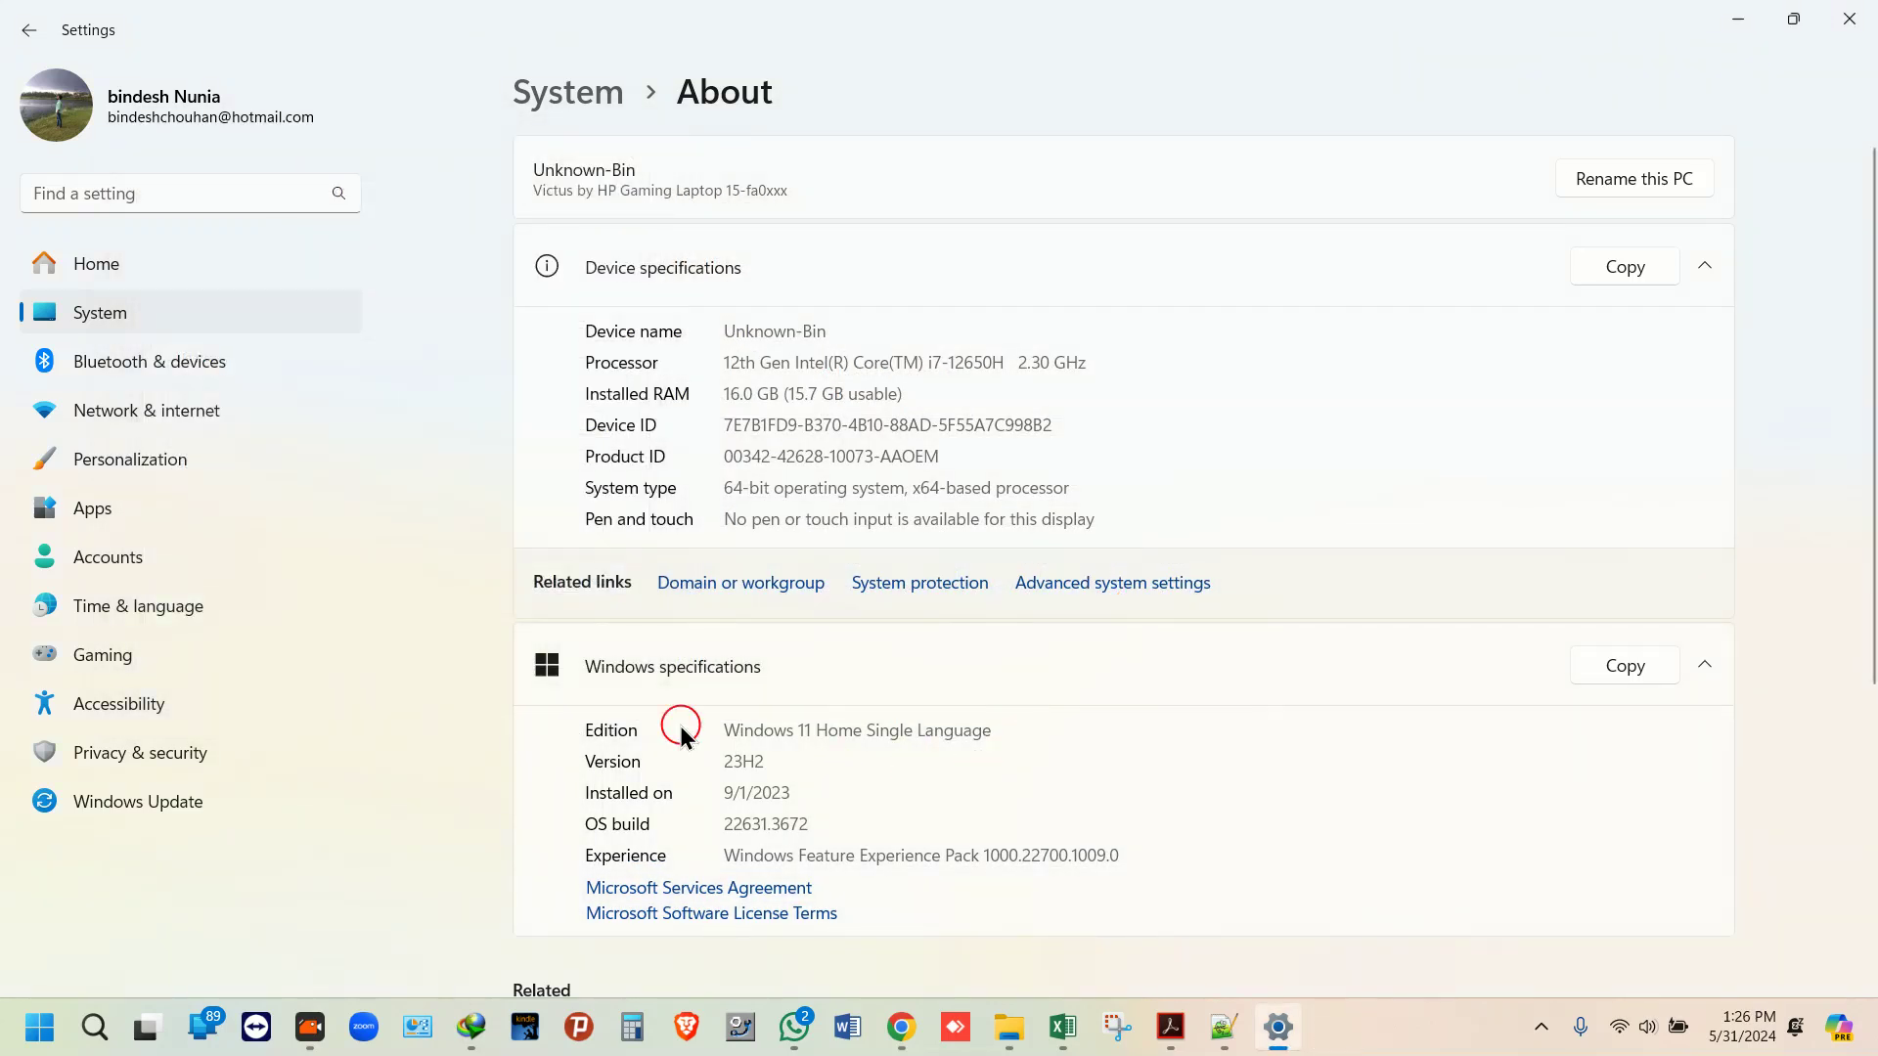
{"action": "mouse_move", "coordinate": [1009, 1027]}
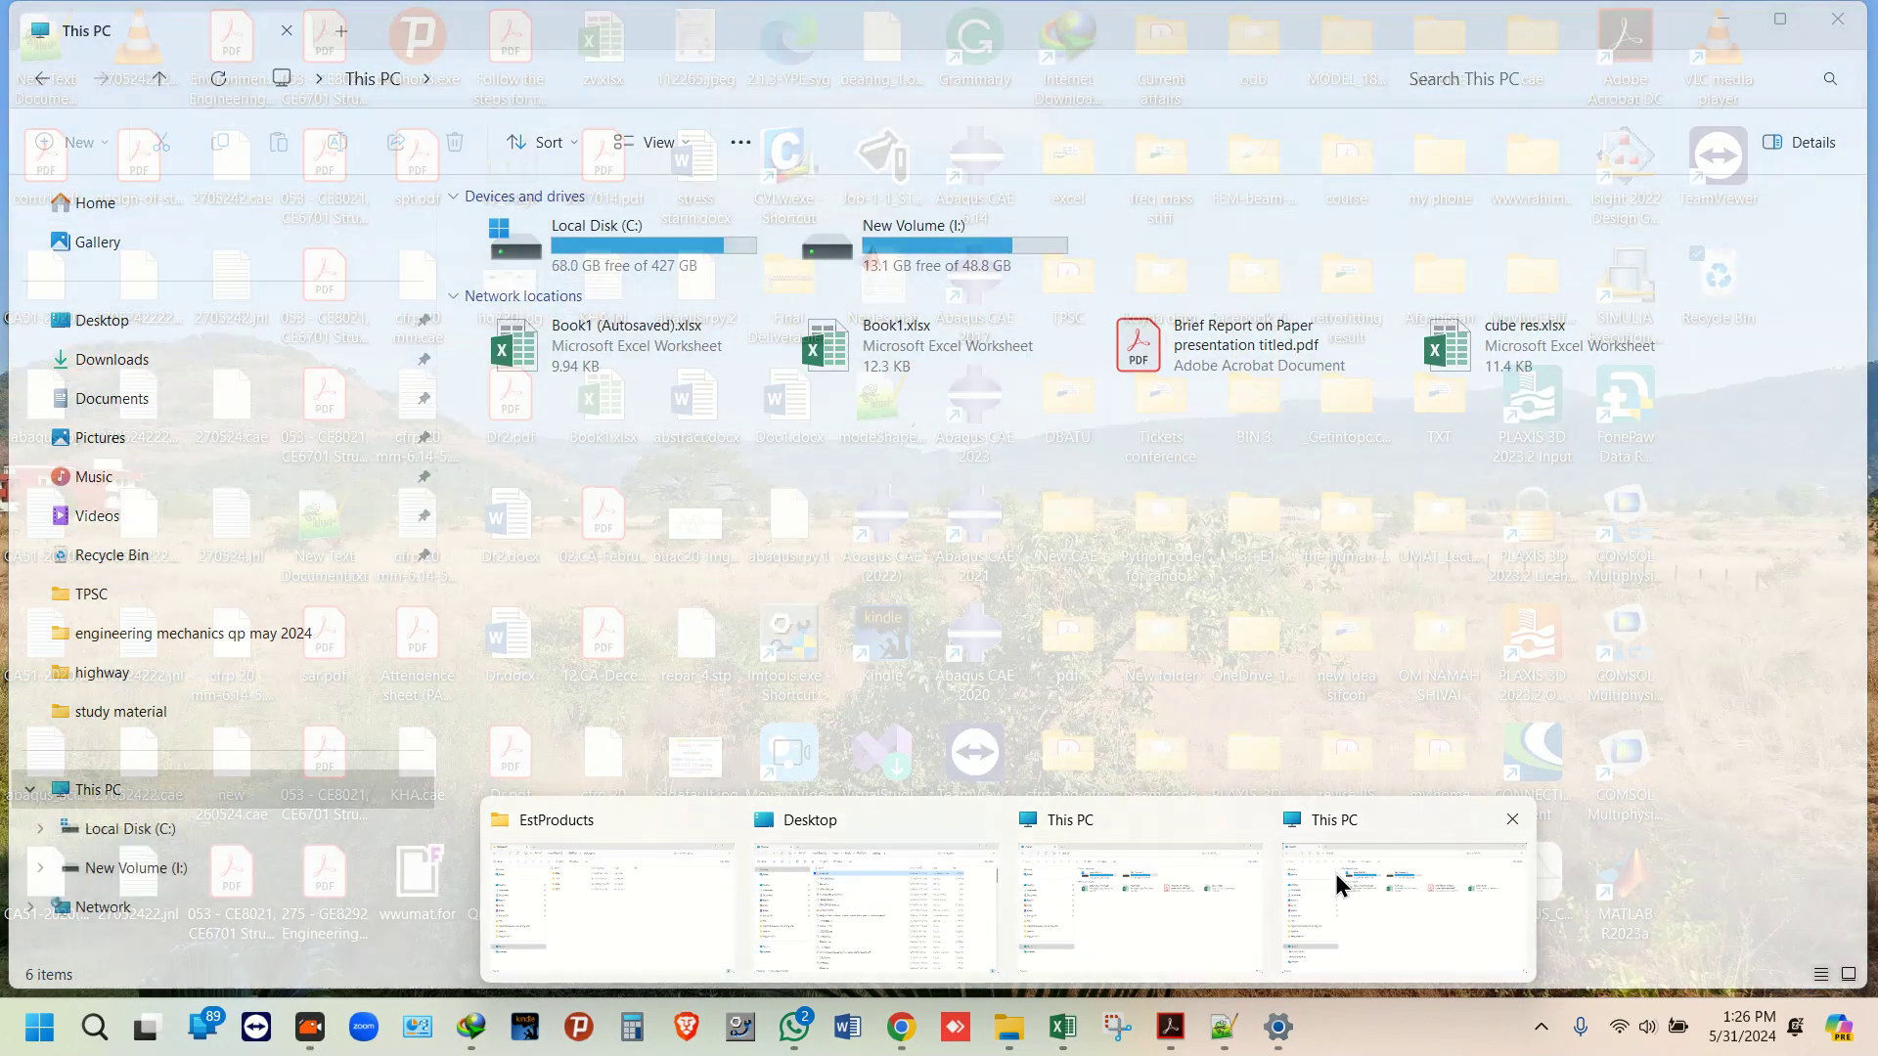
Step: Navigate to Downloads > Compressed and open the extracted Abaqus 2024 folder
{"action": "left_click", "coordinate": [867, 880]}
{"action": "left_click", "coordinate": [170, 386]}
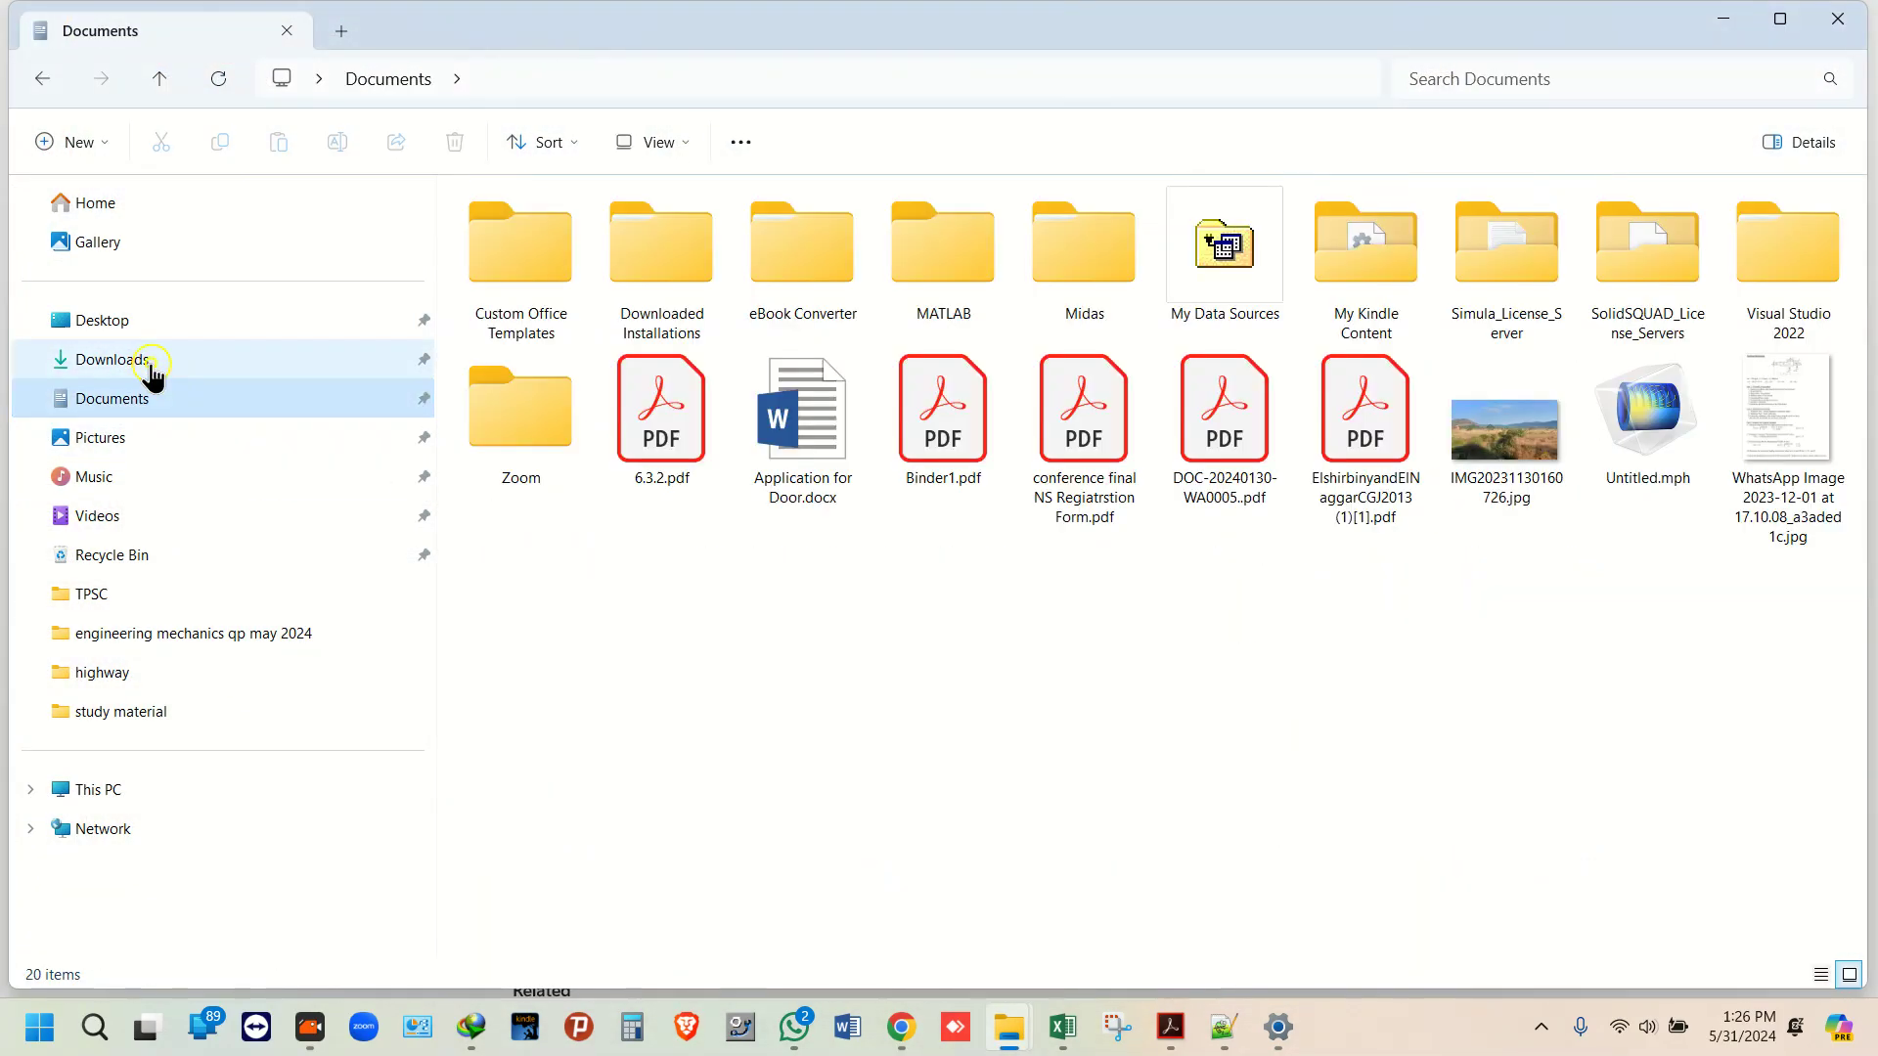
{"action": "left_click", "coordinate": [151, 367]}
{"action": "double_click", "coordinate": [567, 262]}
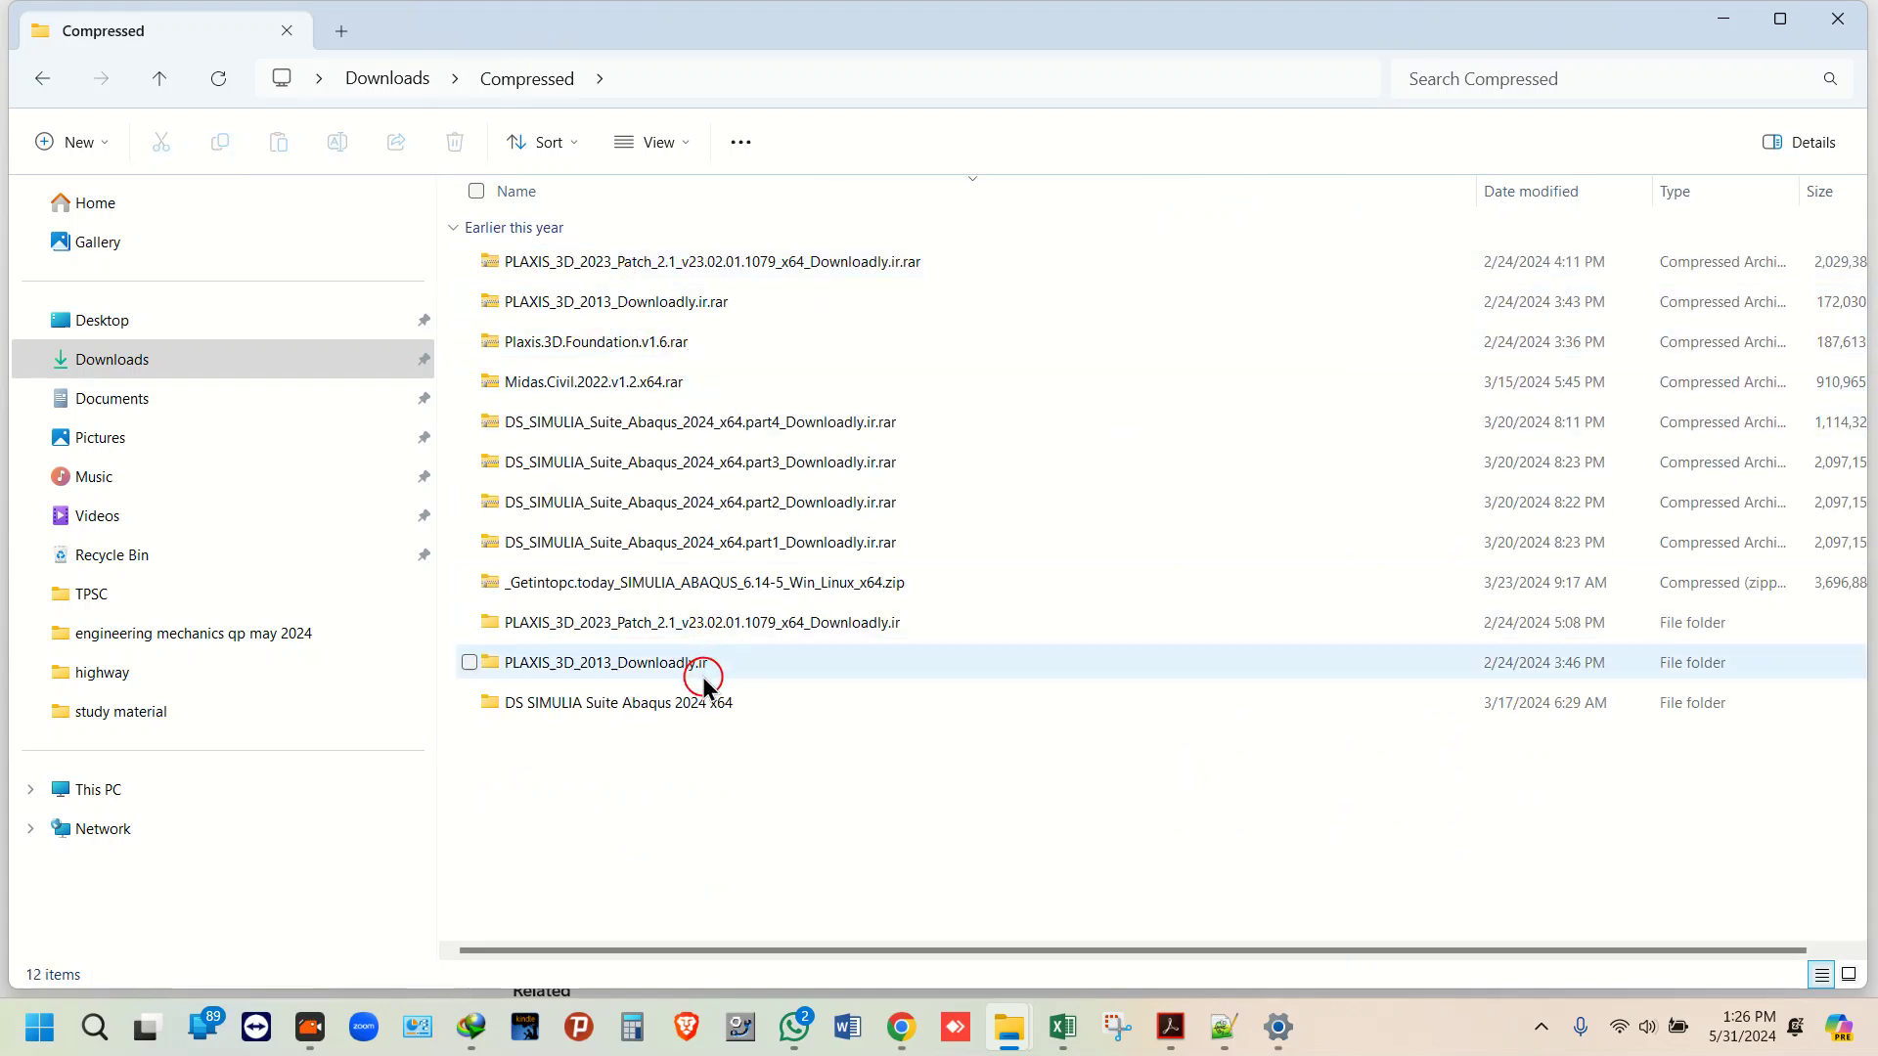
{"action": "double_click", "coordinate": [647, 706]}
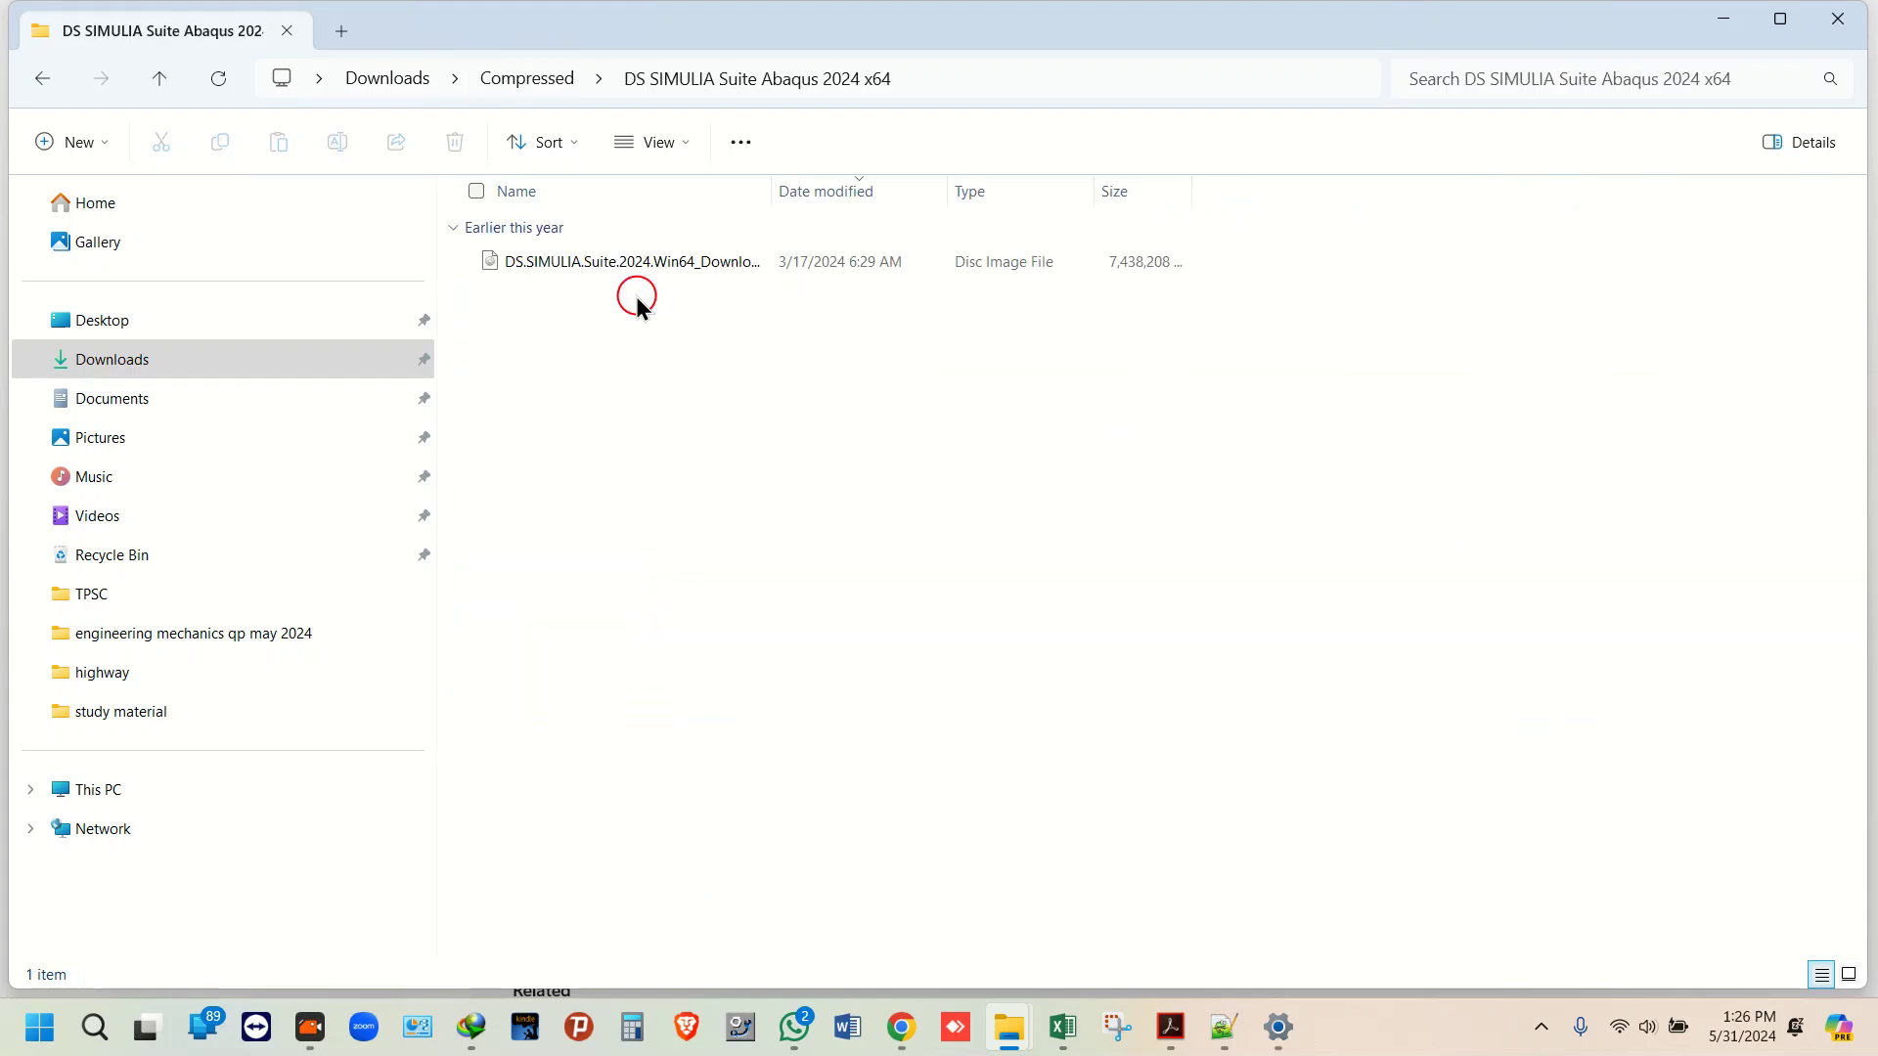
Step: Bring up the SIMULIA disc image's context options, checking 7-Zip, then reopen the menu for Mount
{"action": "left_click", "coordinate": [636, 267]}
{"action": "right_click", "coordinate": [636, 267]}
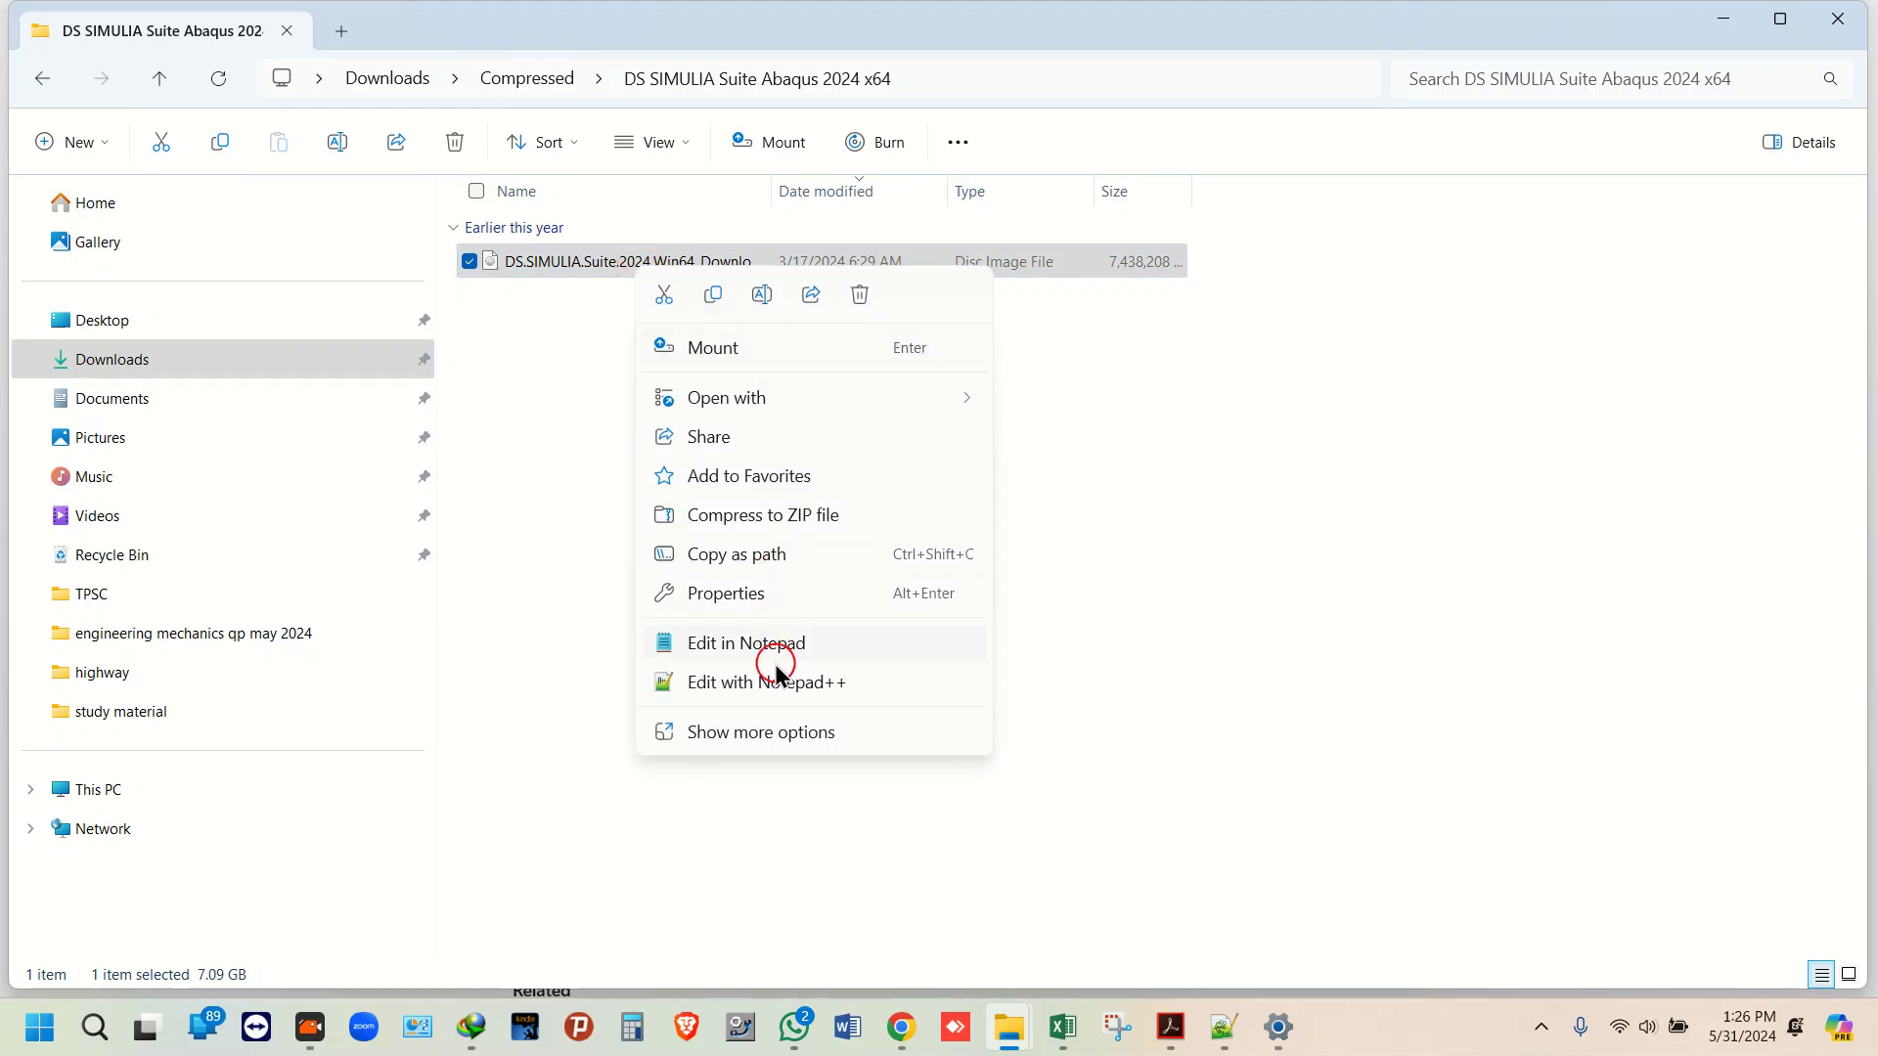
{"action": "left_click", "coordinate": [753, 733]}
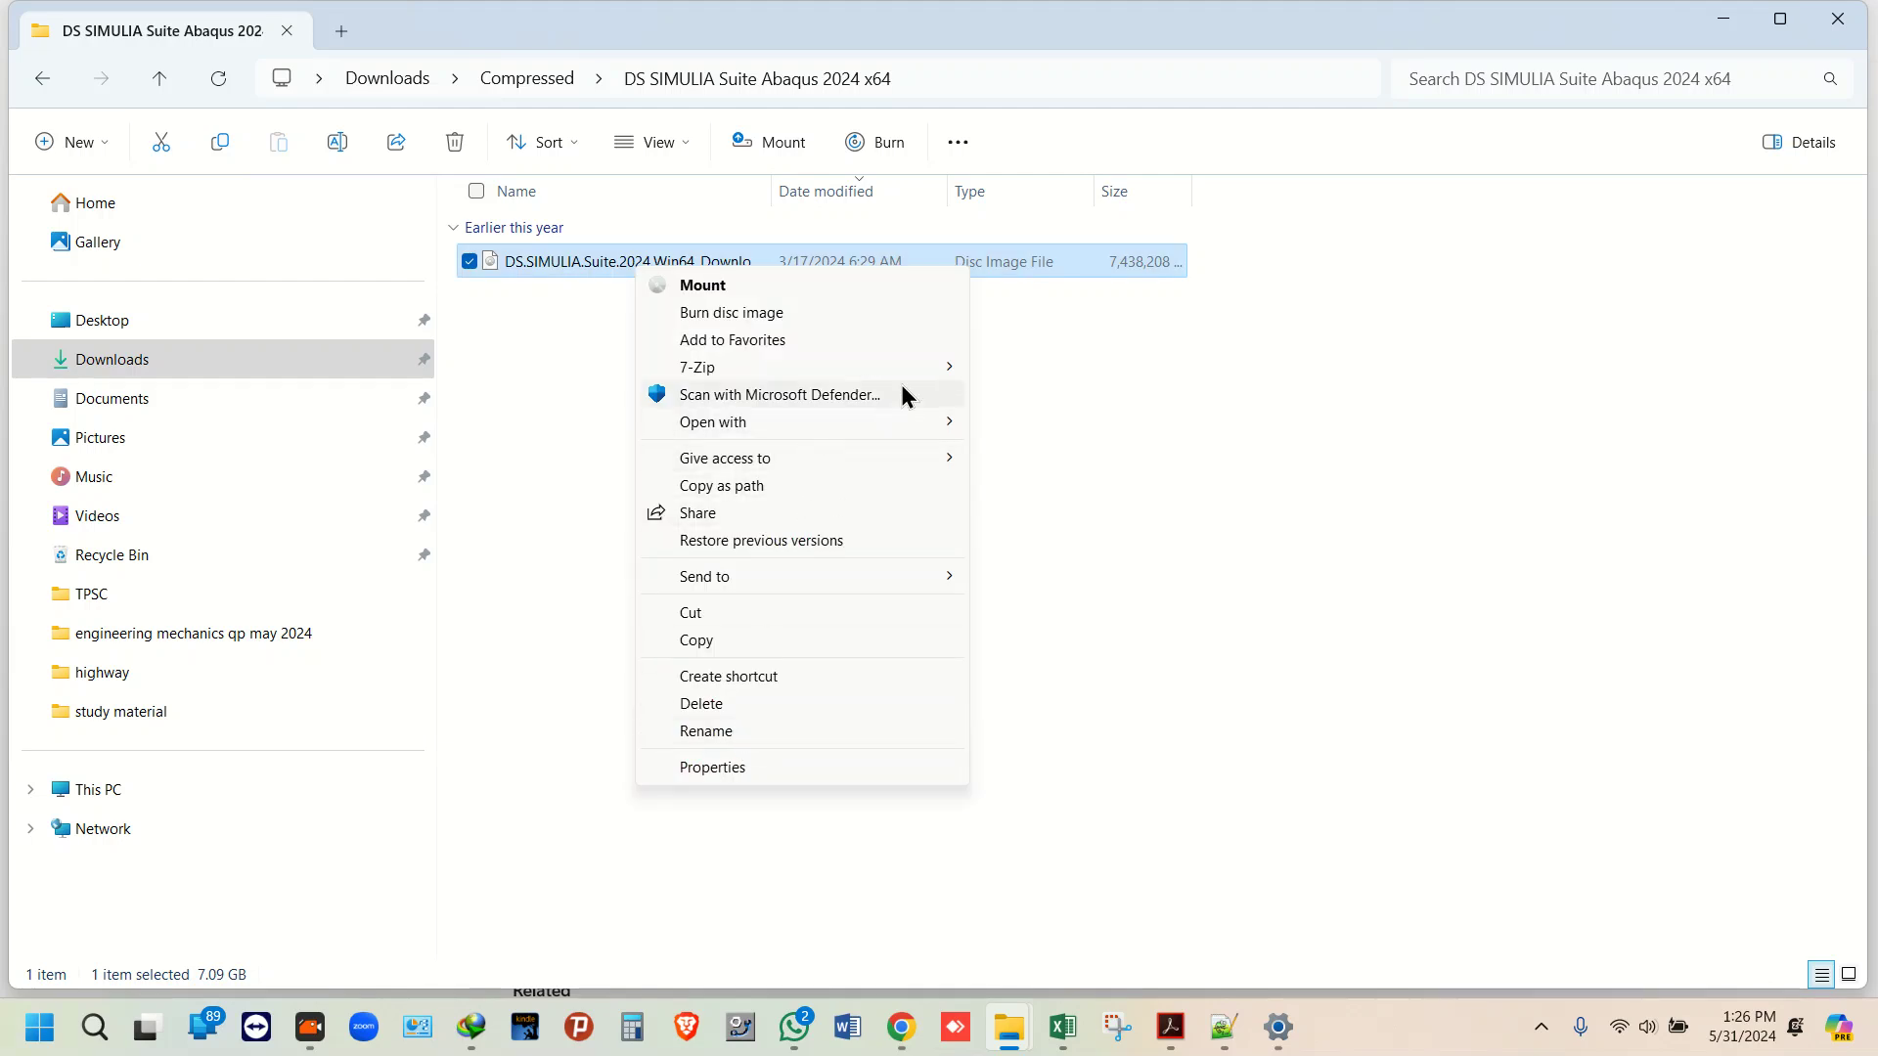
{"action": "mouse_move", "coordinate": [915, 372]}
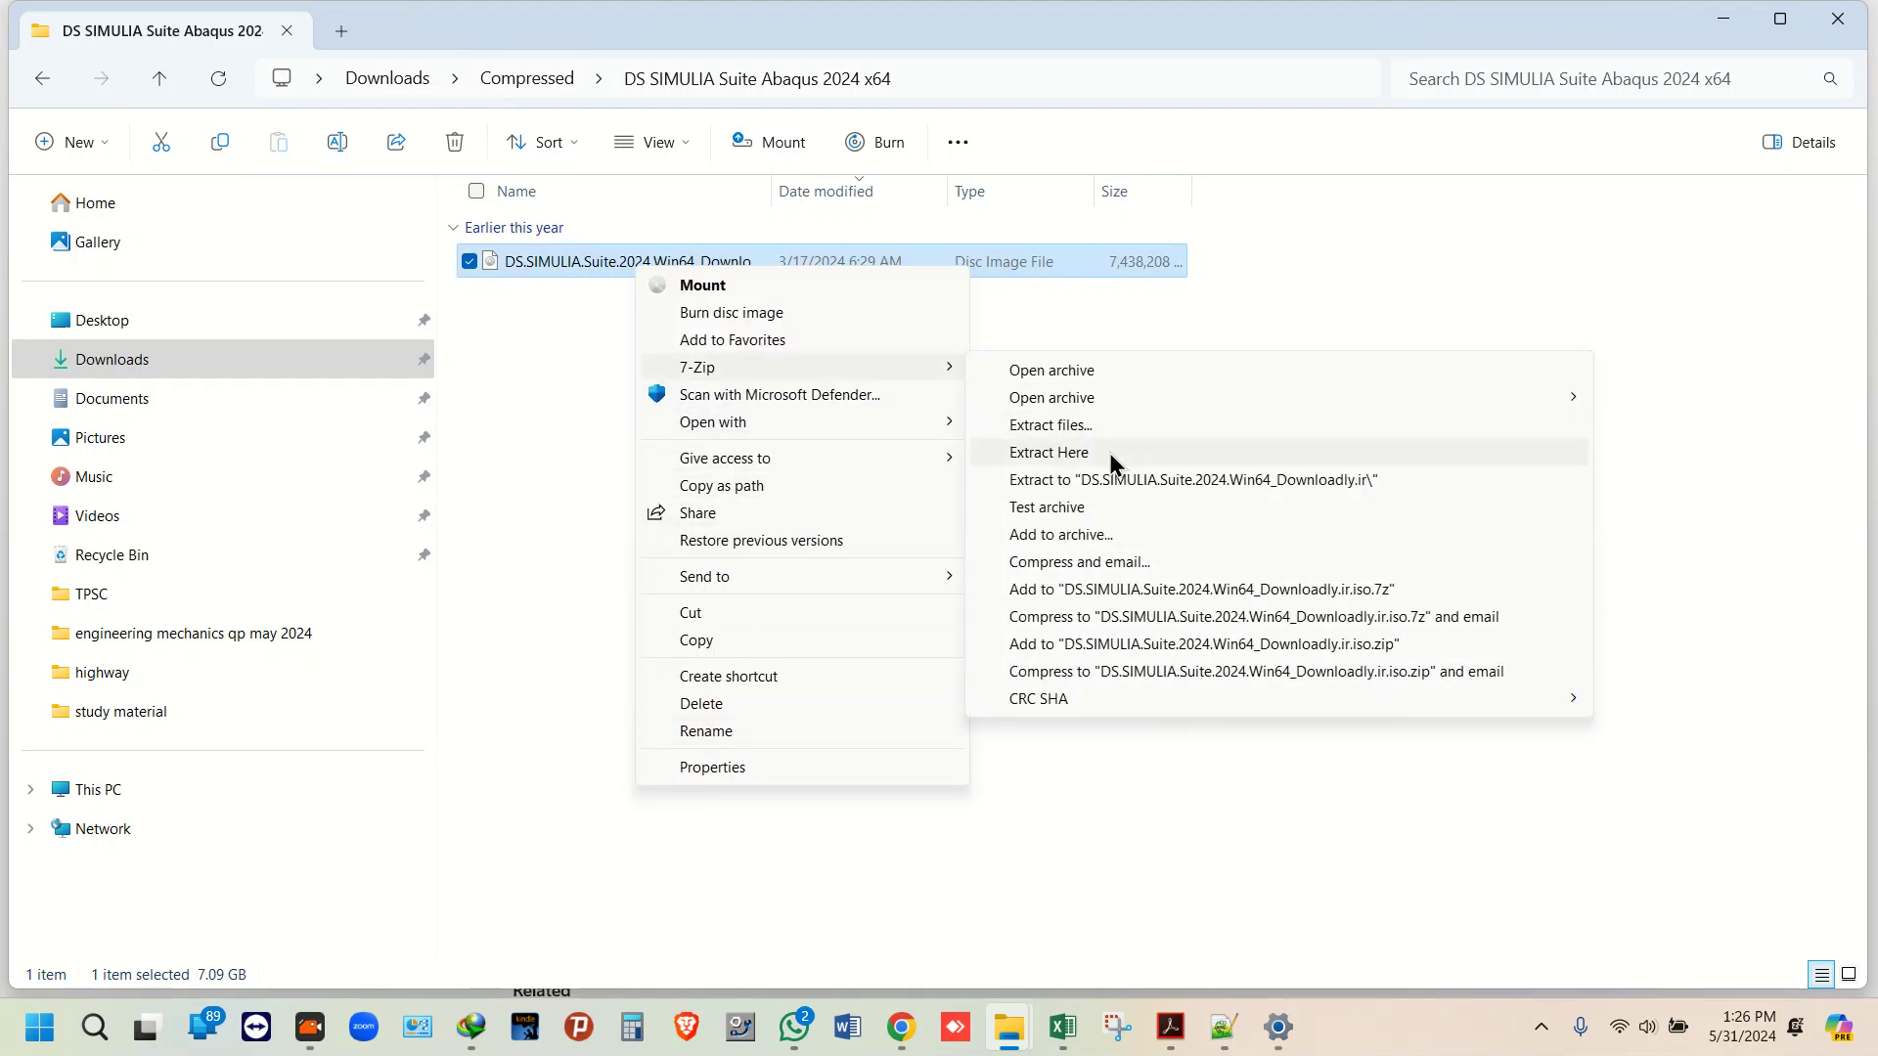
{"action": "left_click", "coordinate": [546, 344]}
{"action": "right_click", "coordinate": [571, 259]}
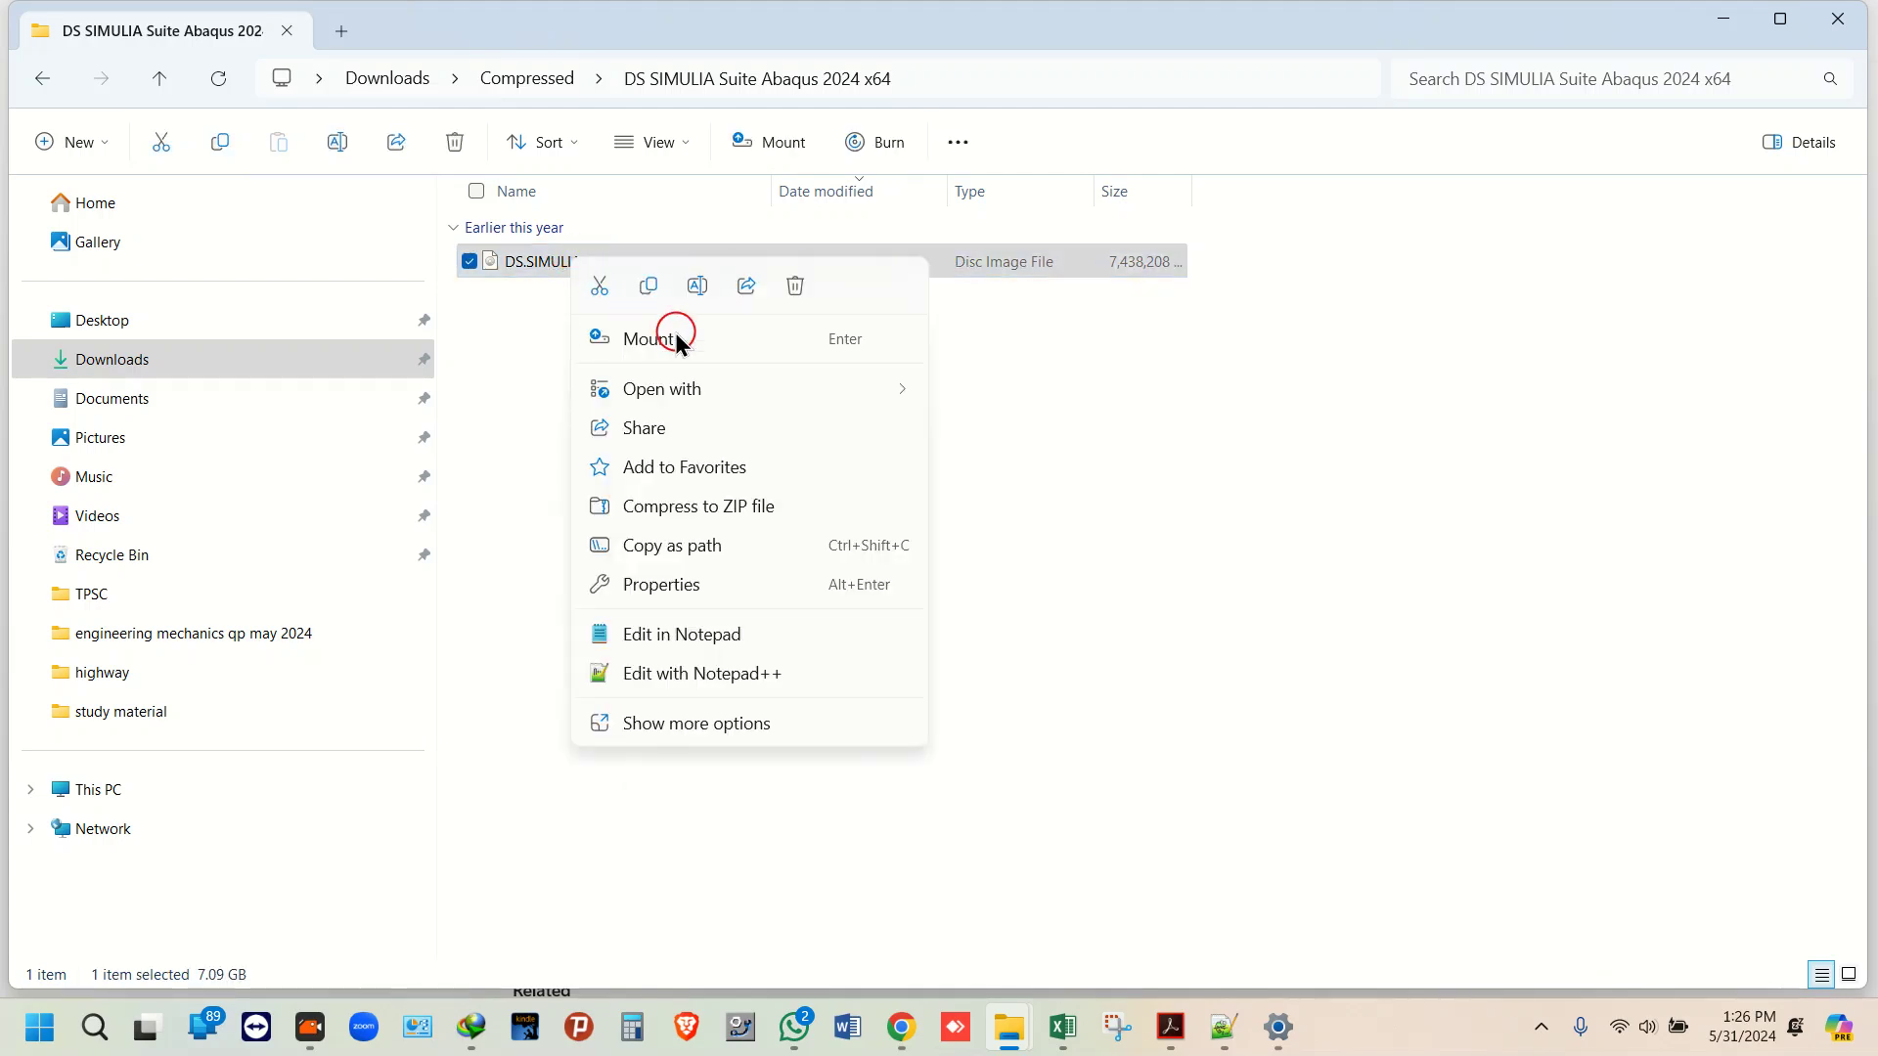
Step: Mount the SIMULIA disc image and open DVD Drive (J:) DSSIM2024, selecting Simula_License_Server.rar
{"action": "left_click", "coordinate": [683, 344]}
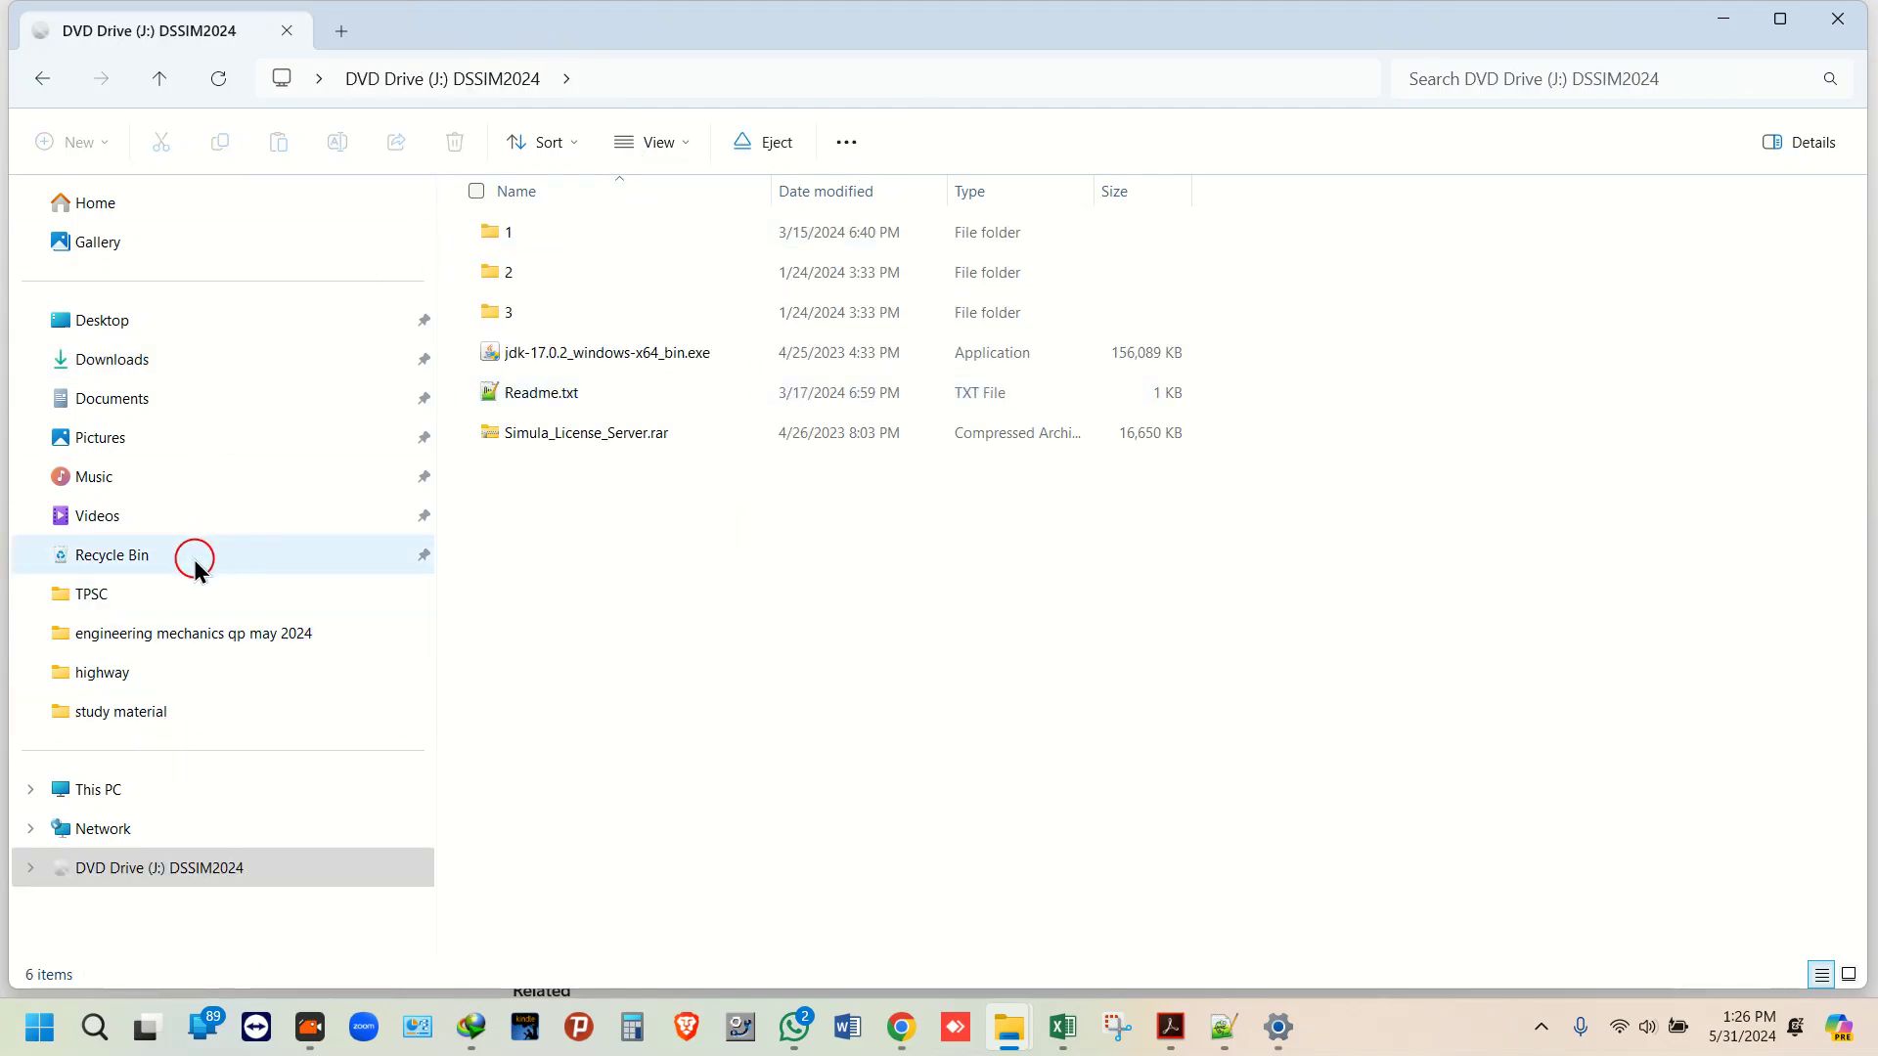
{"action": "left_click", "coordinate": [141, 802]}
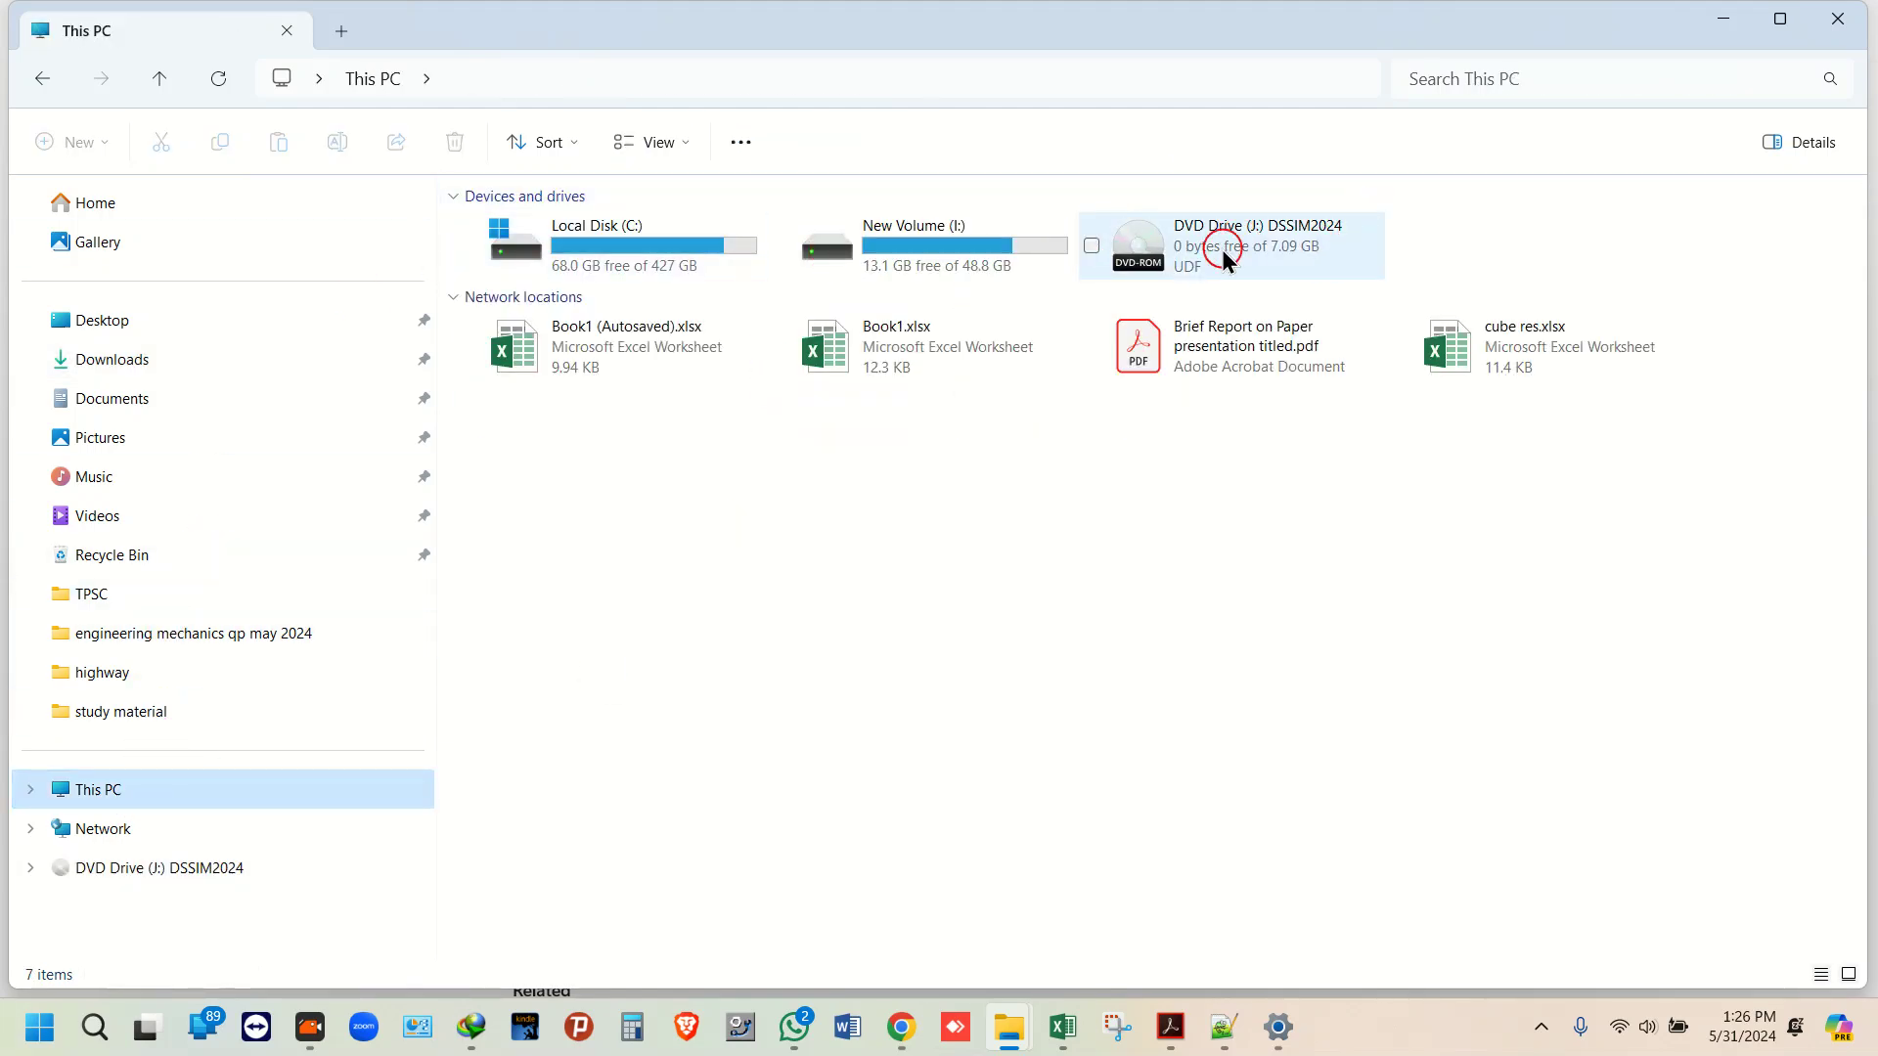
{"action": "double_click", "coordinate": [1285, 266]}
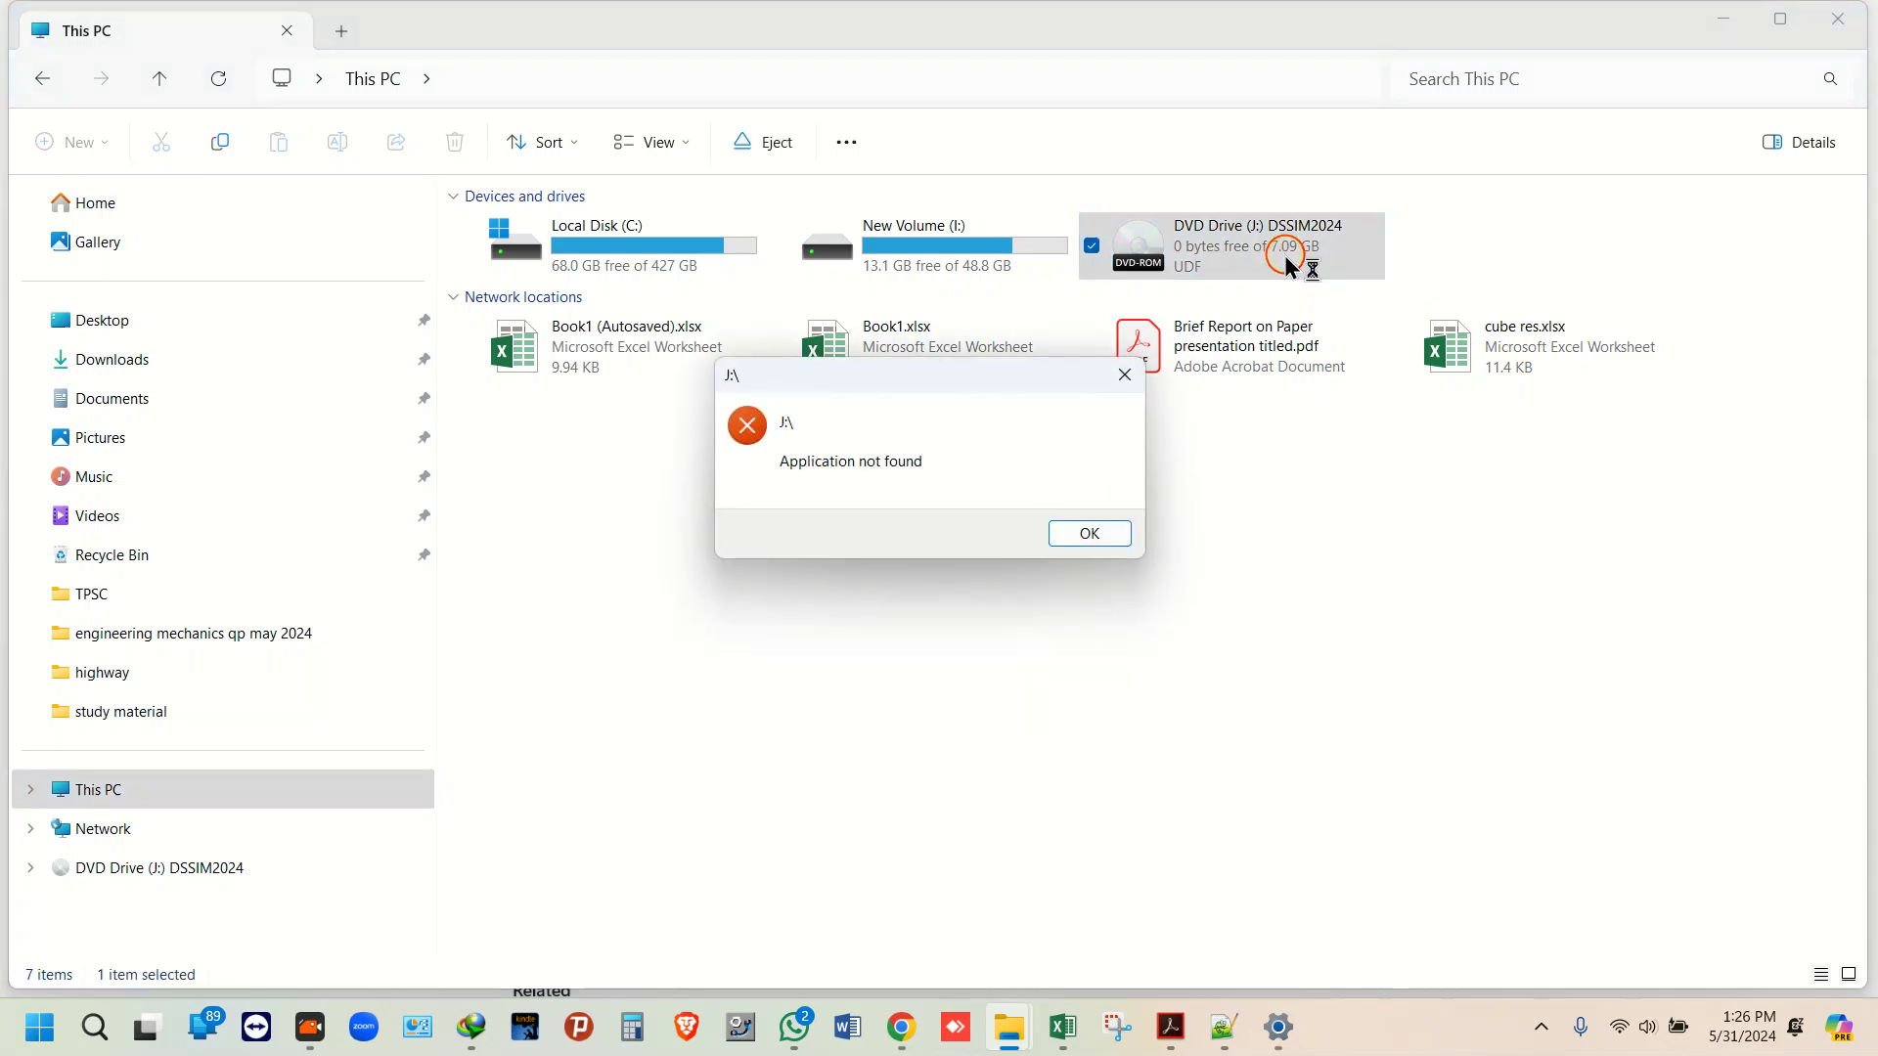
{"action": "left_click", "coordinate": [1124, 377]}
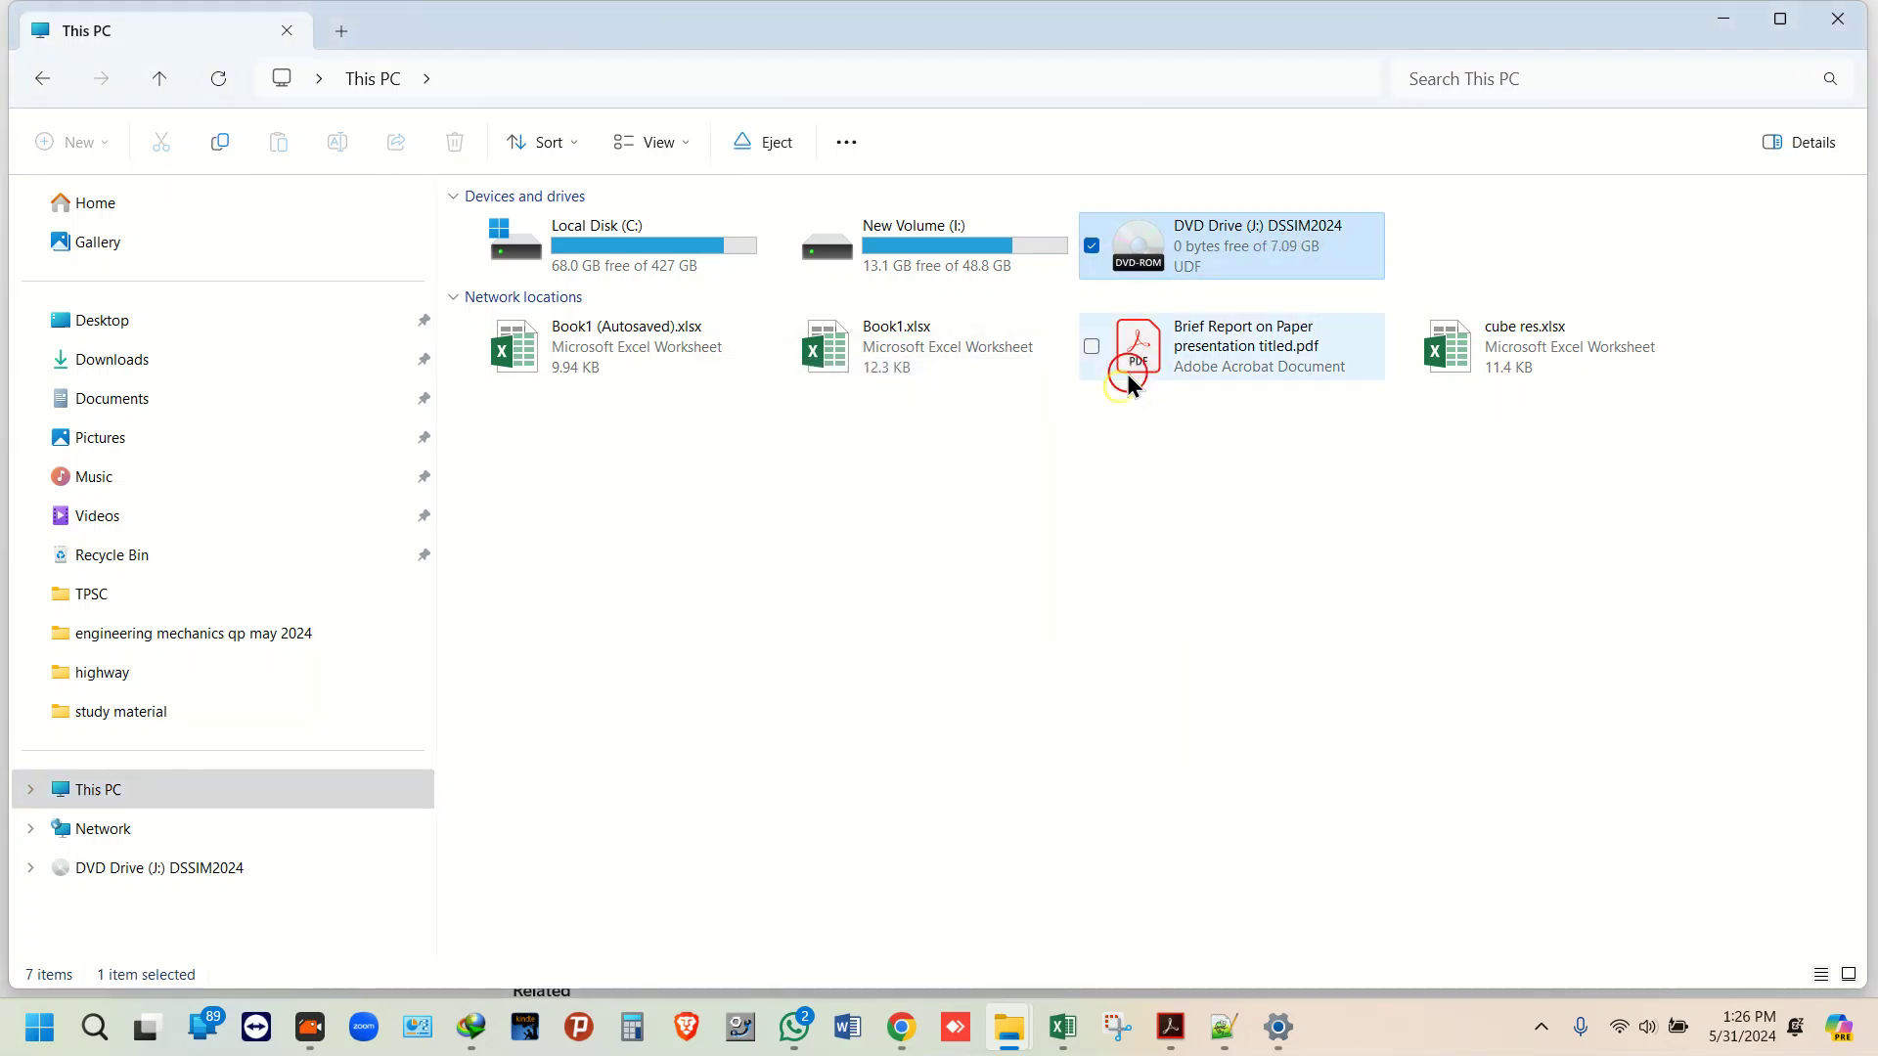
{"action": "right_click", "coordinate": [1183, 264]}
{"action": "left_click", "coordinate": [1275, 395]}
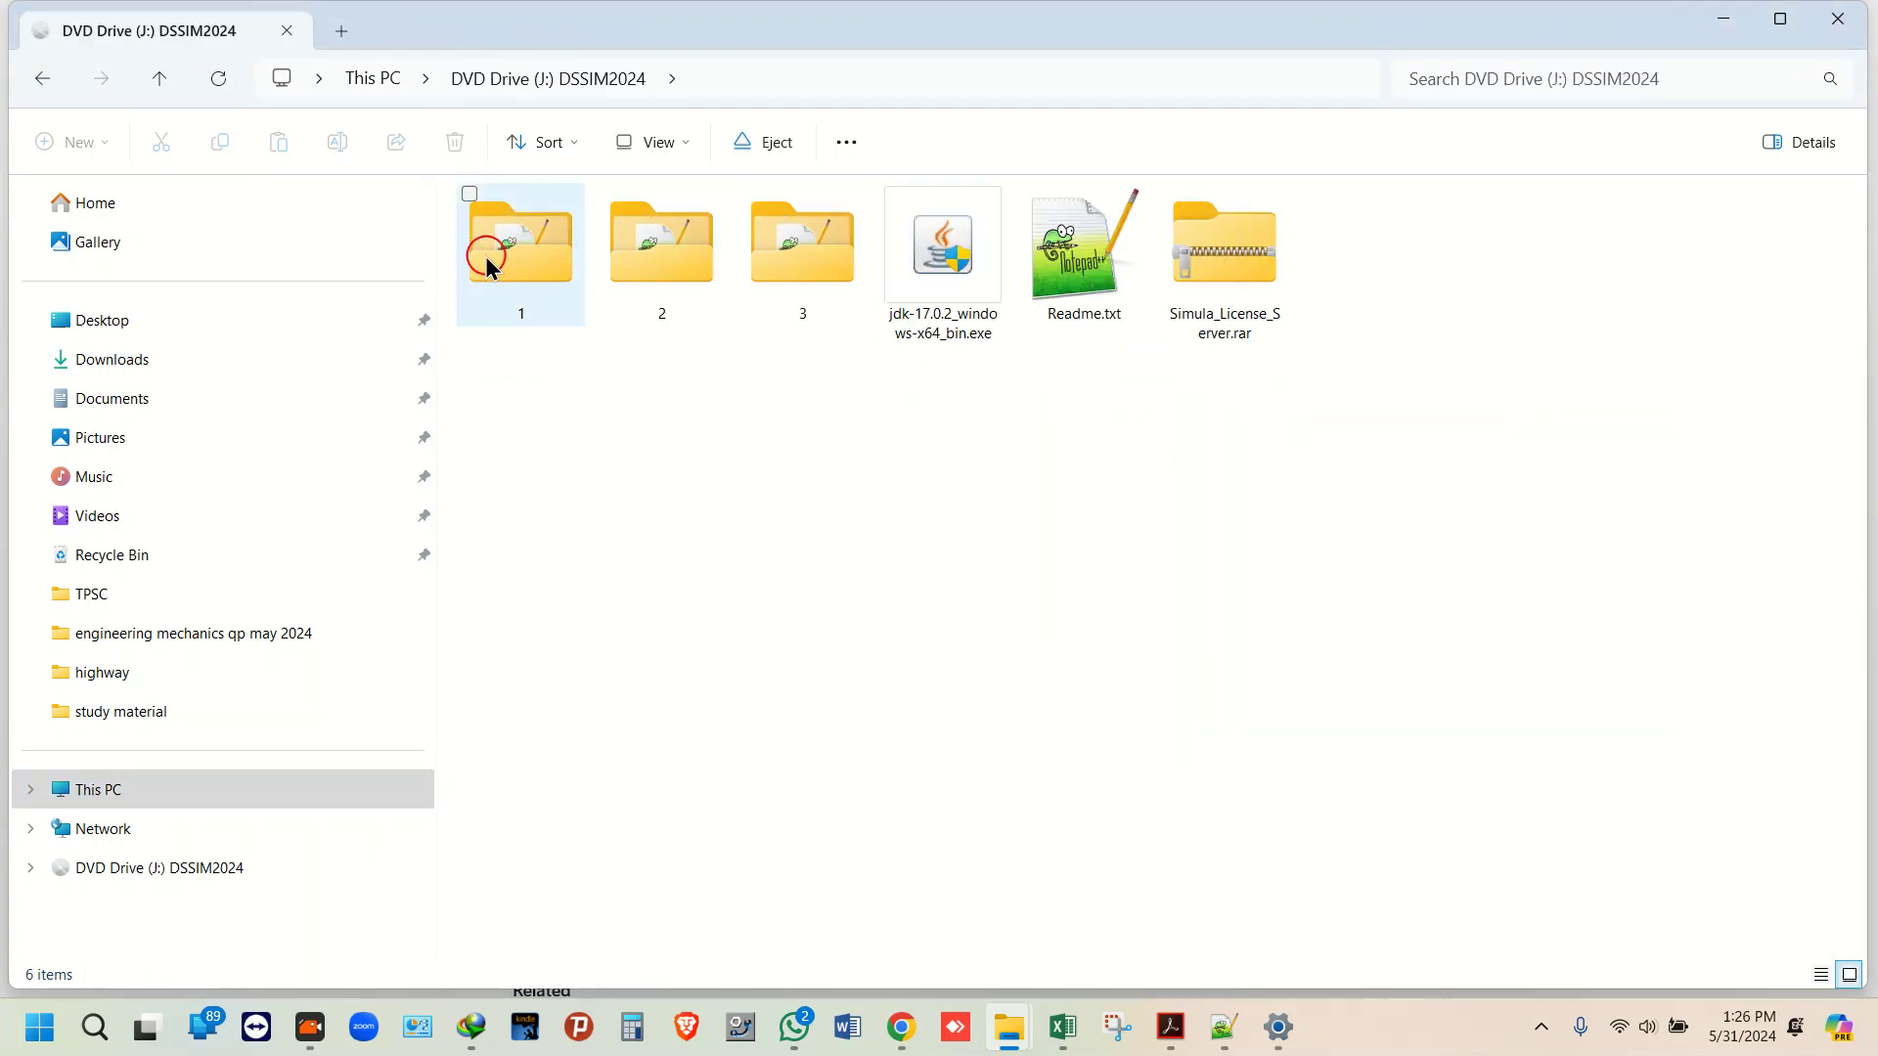
{"action": "left_click", "coordinate": [1212, 299]}
Step: Try 7-Zip Extract to on Simula_License_Server.rar, dismiss the error, and copy the archive instead
{"action": "right_click", "coordinate": [1212, 299]}
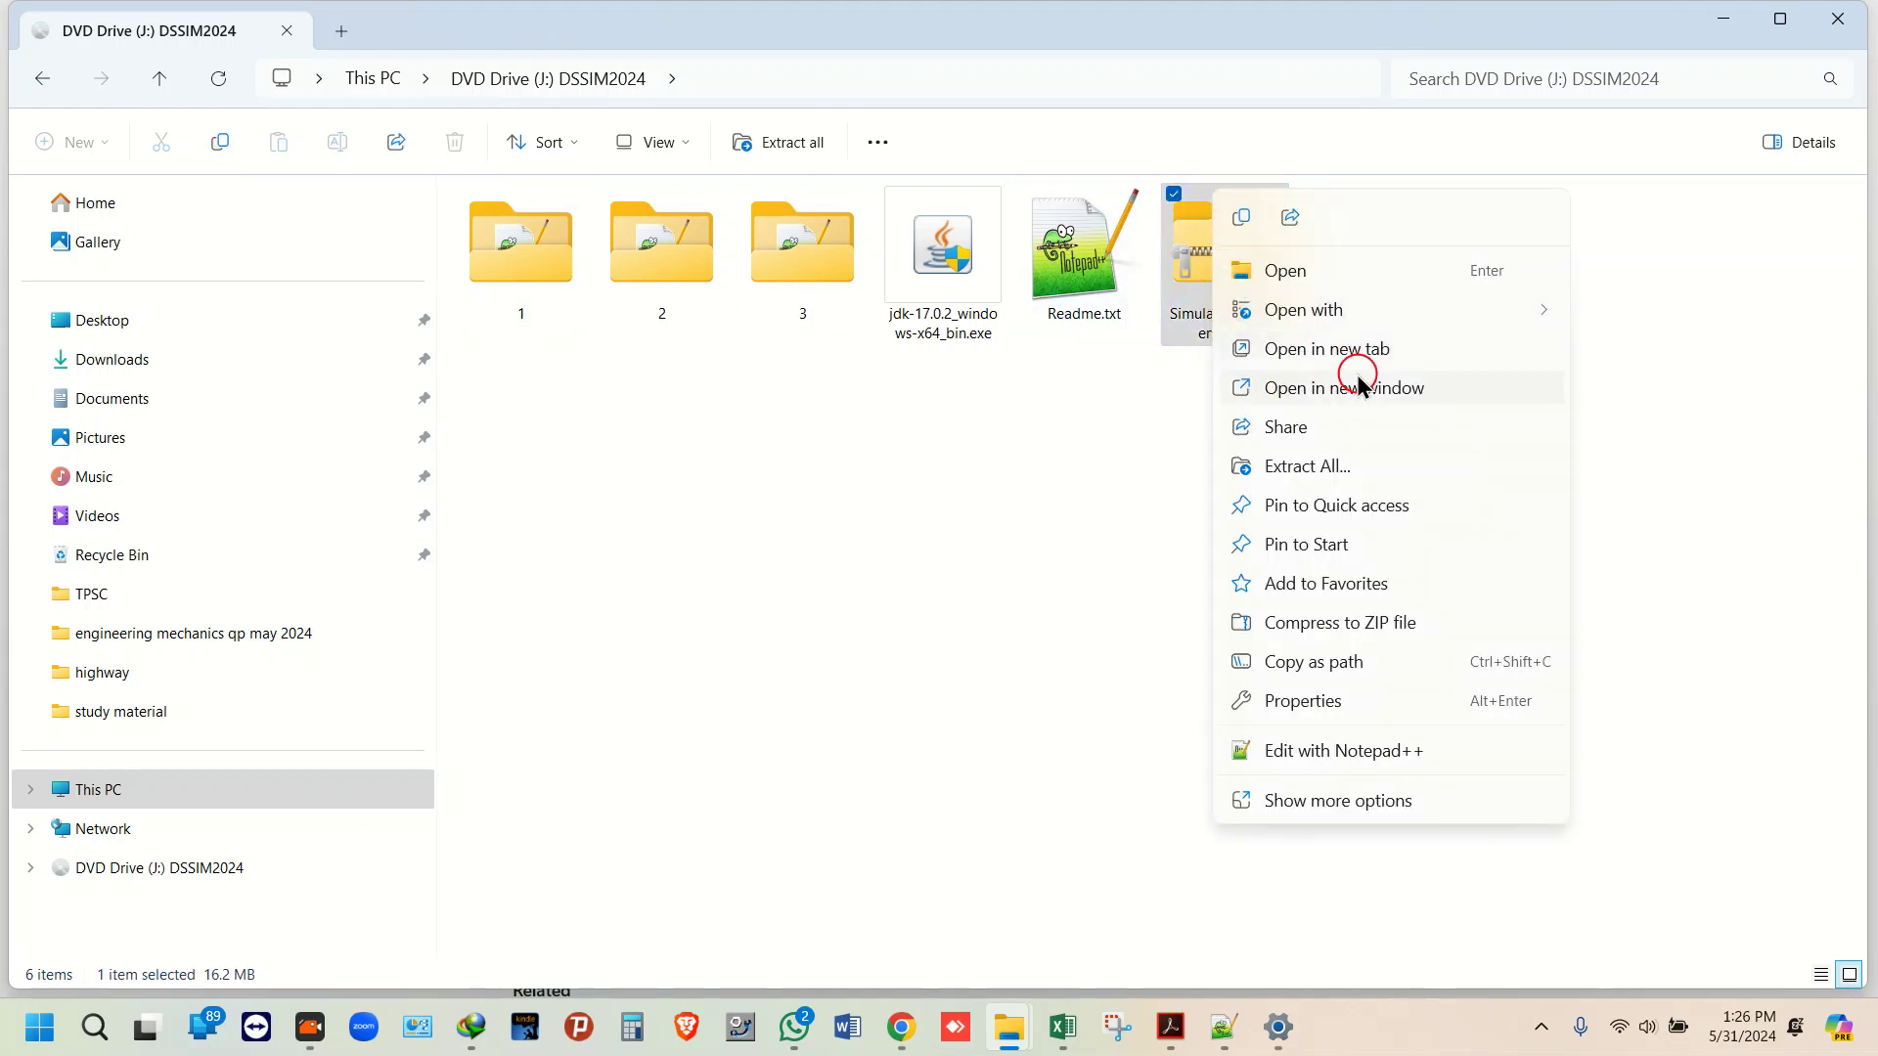
{"action": "left_click", "coordinate": [1326, 799]}
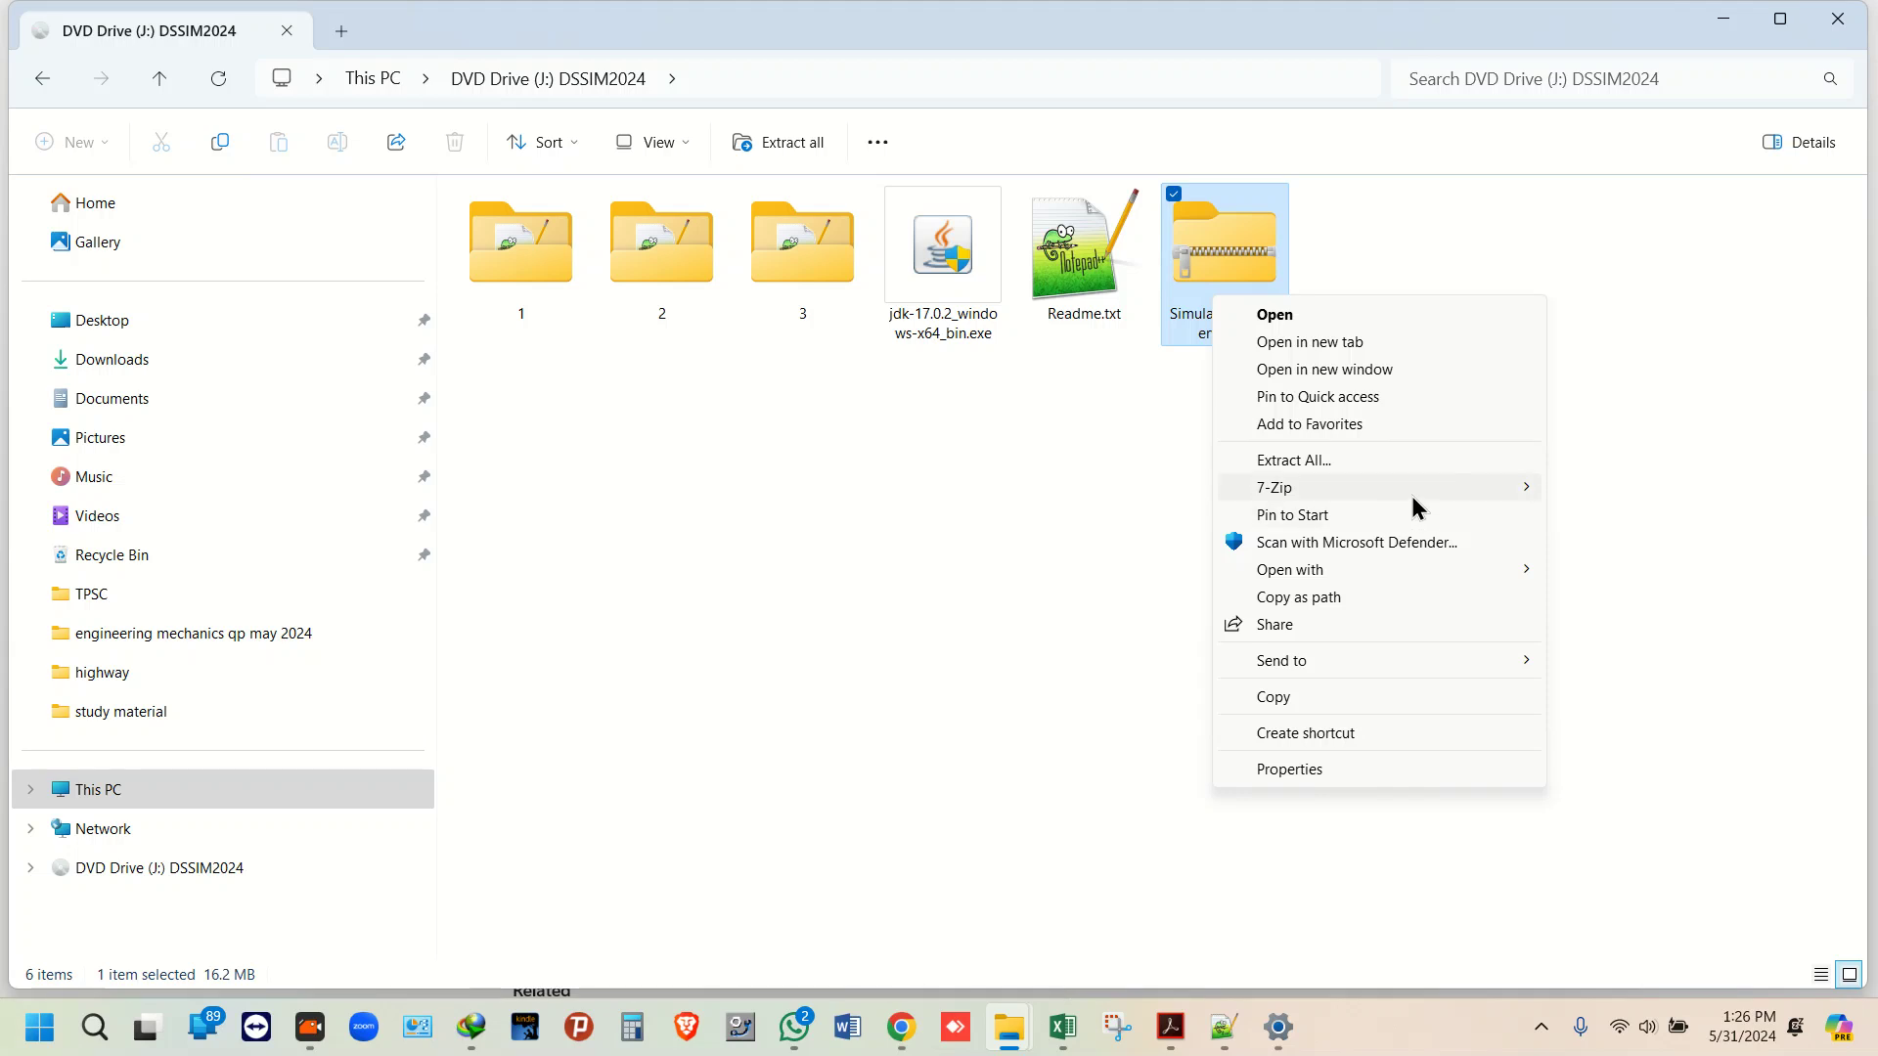
{"action": "mouse_move", "coordinate": [1412, 493]}
{"action": "left_click", "coordinate": [884, 601]}
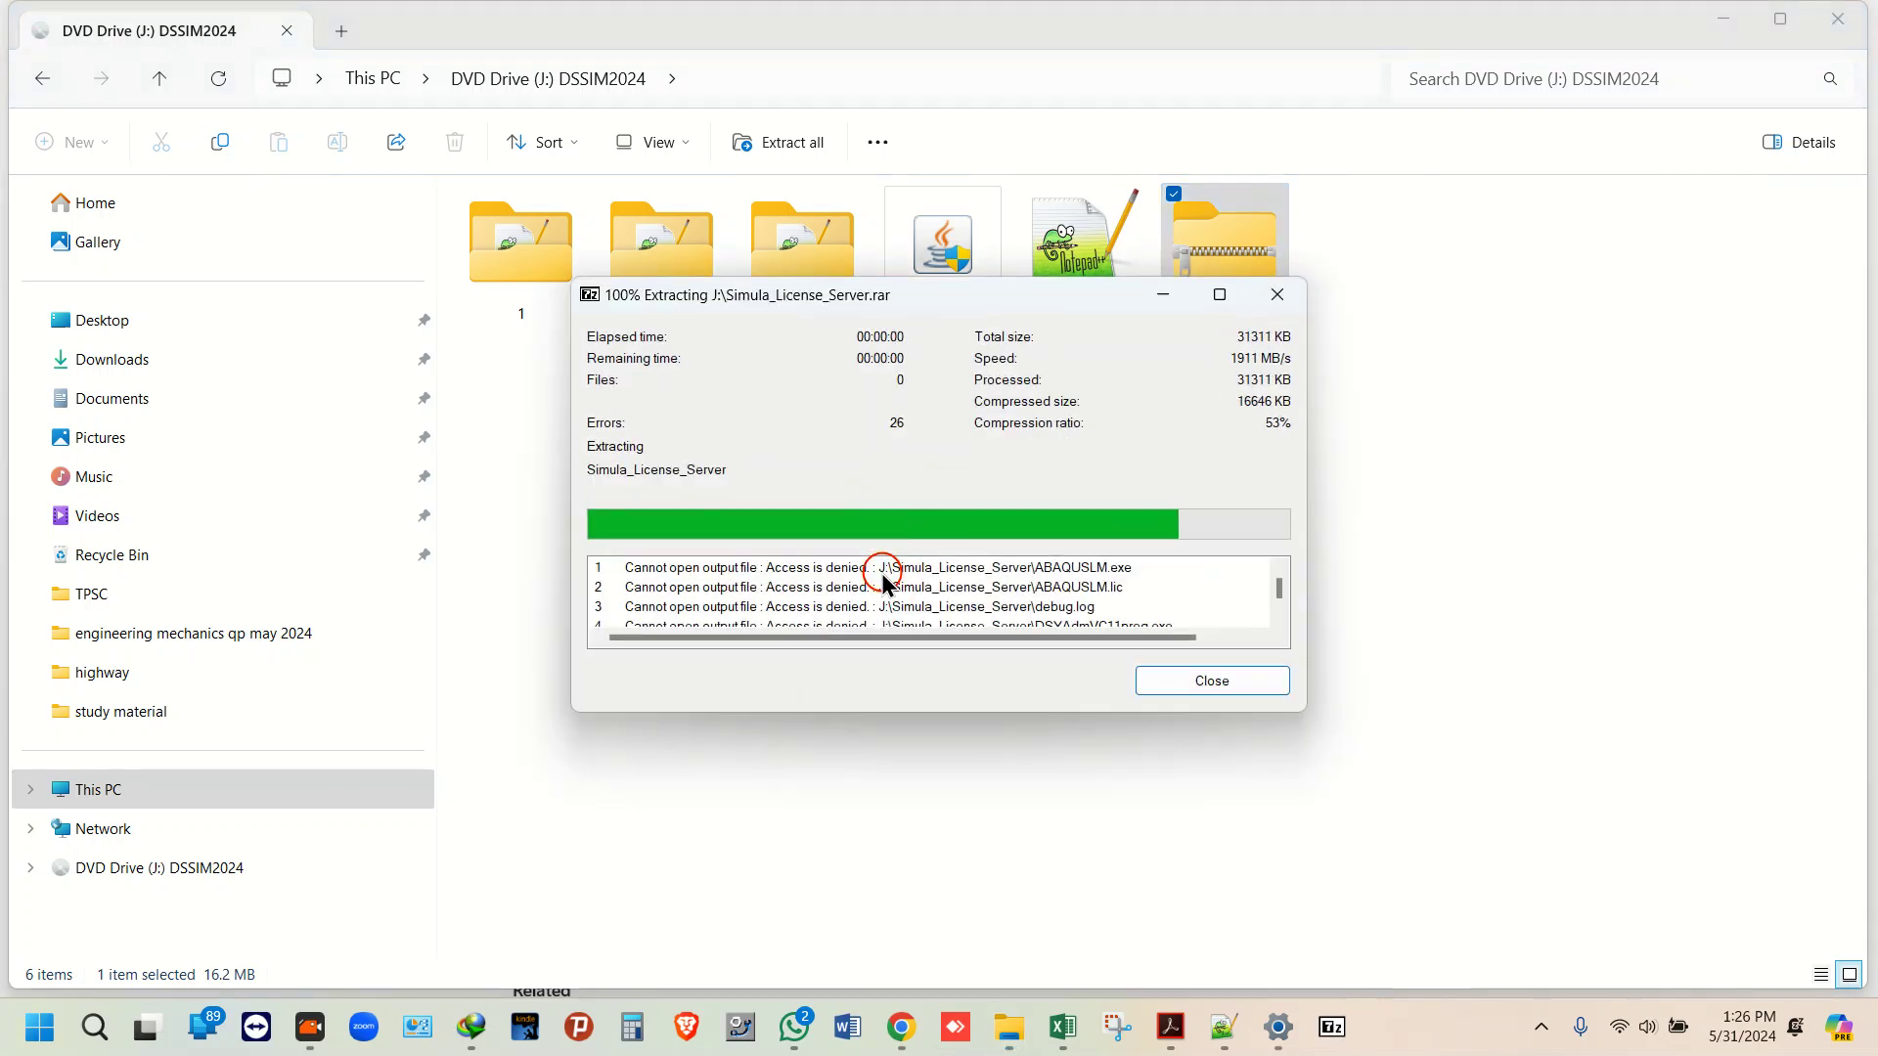
{"action": "left_click", "coordinate": [1157, 677]}
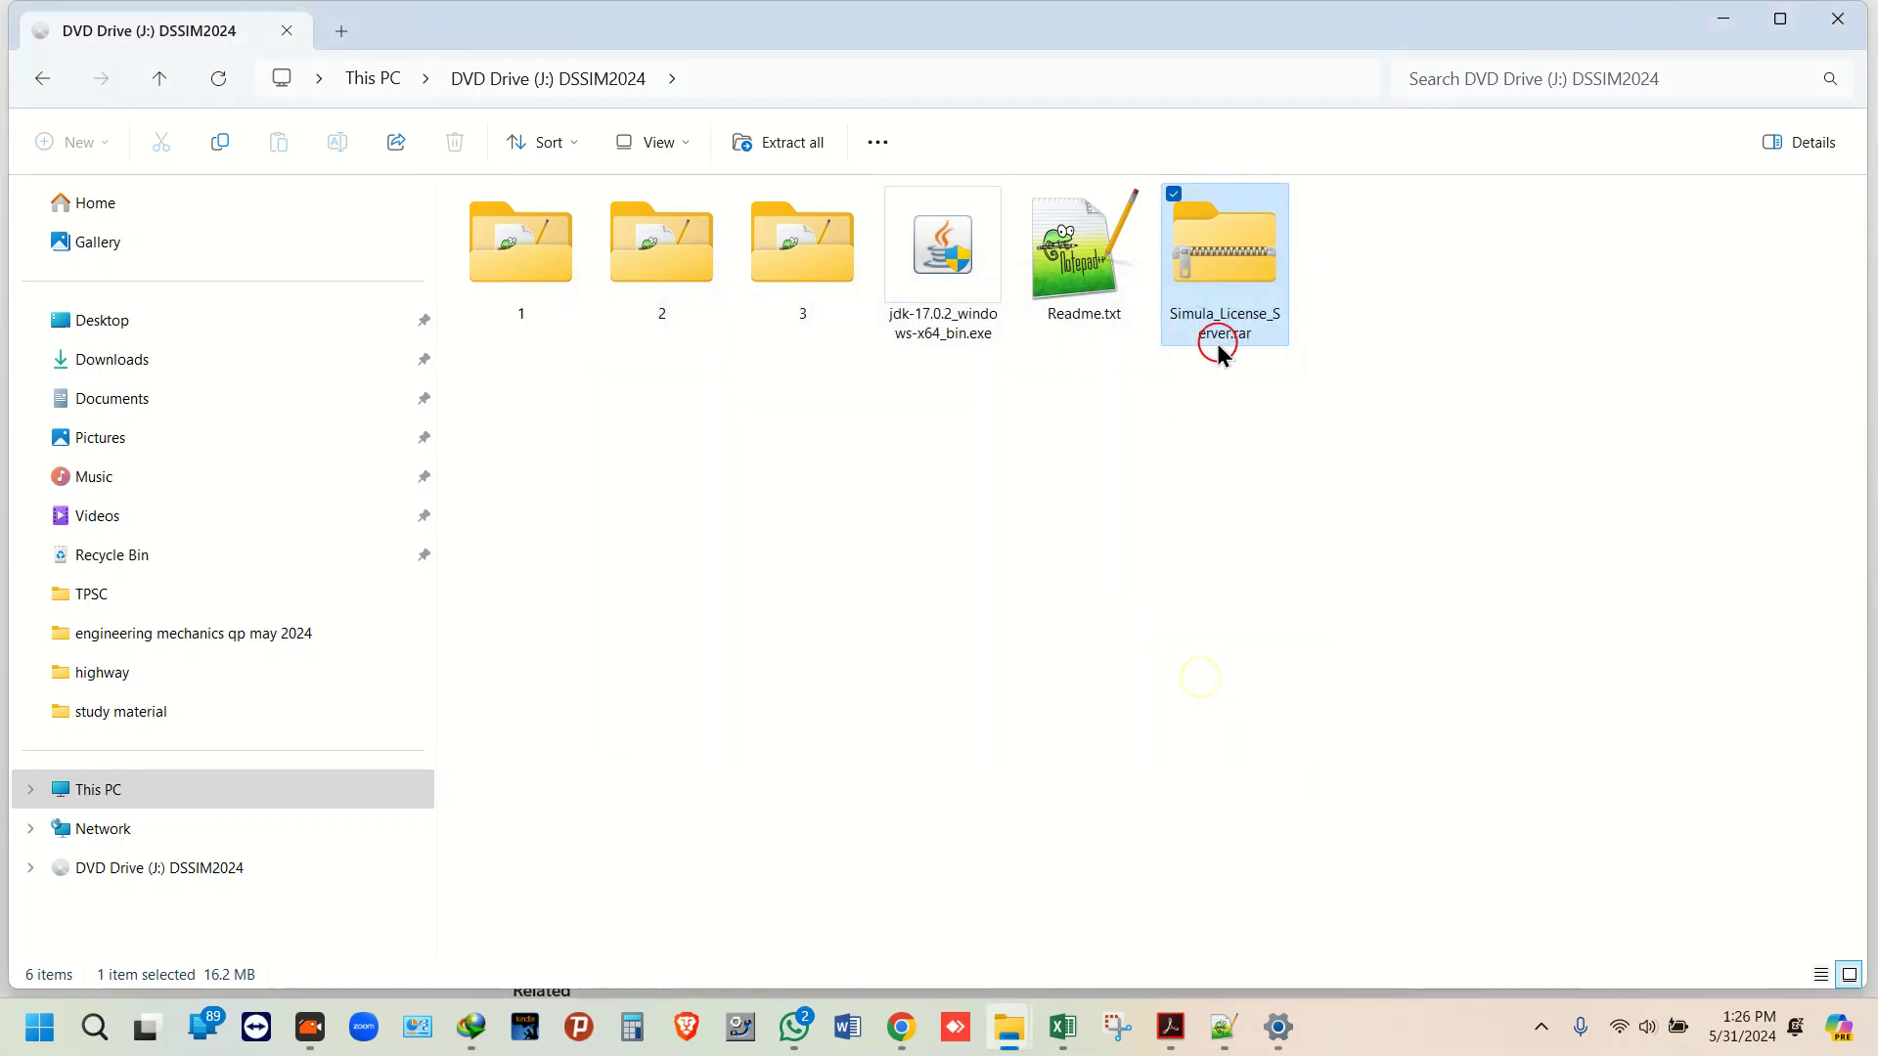
{"action": "right_click", "coordinate": [1231, 278]}
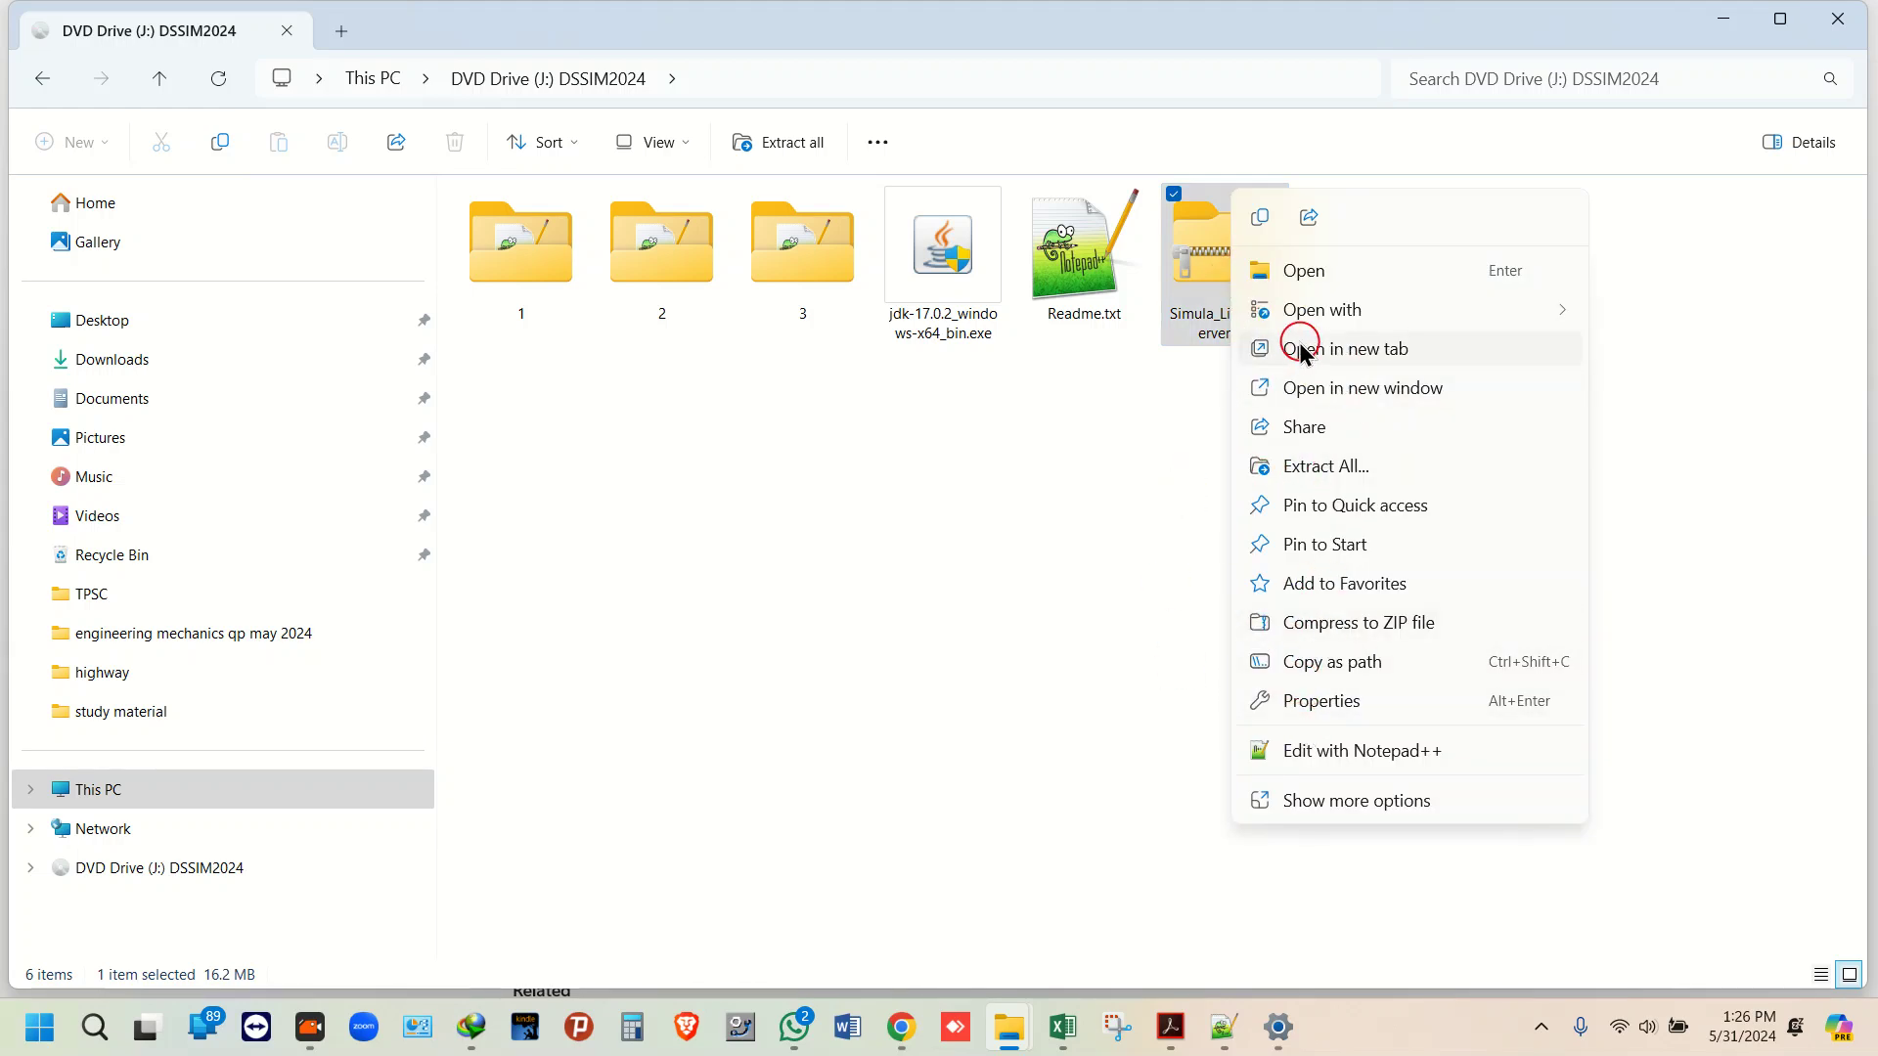
{"action": "left_click", "coordinate": [1259, 219]}
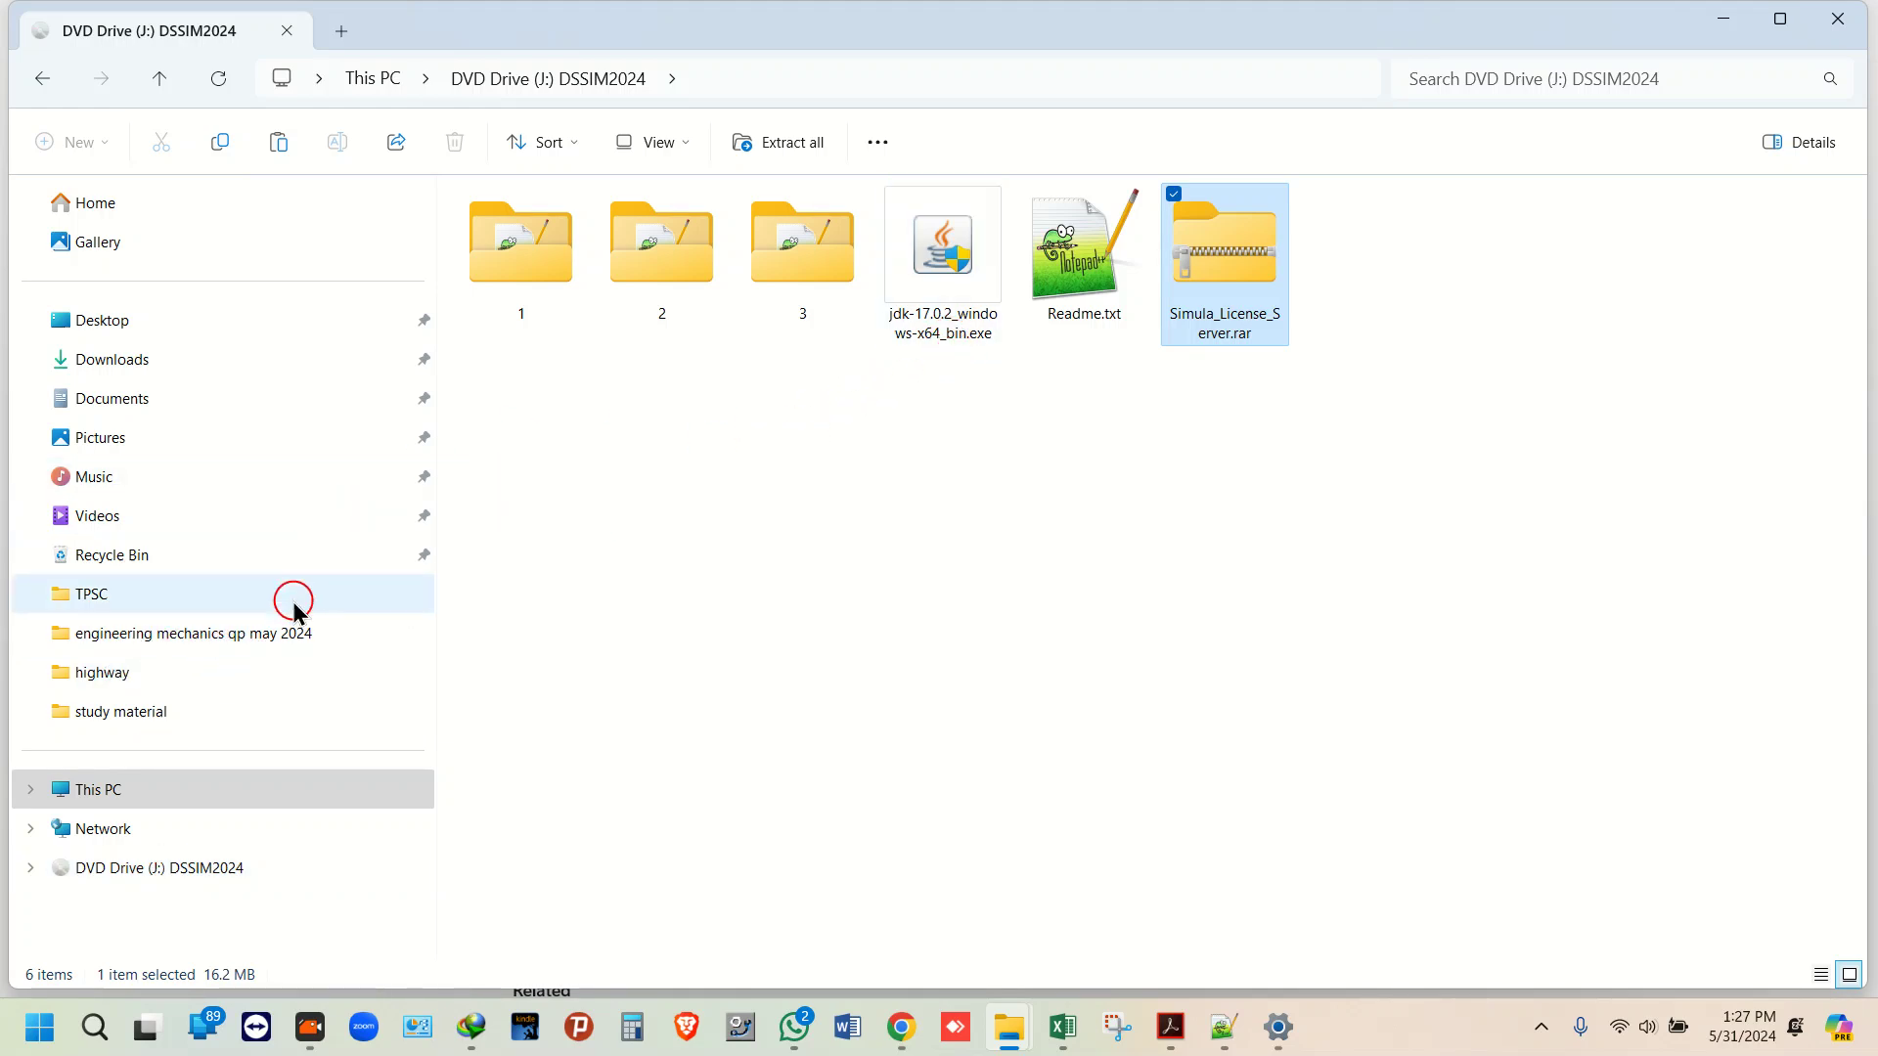
Step: Paste Simula_License_Server.rar onto the Desktop and extract it there with 7-Zip Extract Here
{"action": "left_click", "coordinate": [103, 328]}
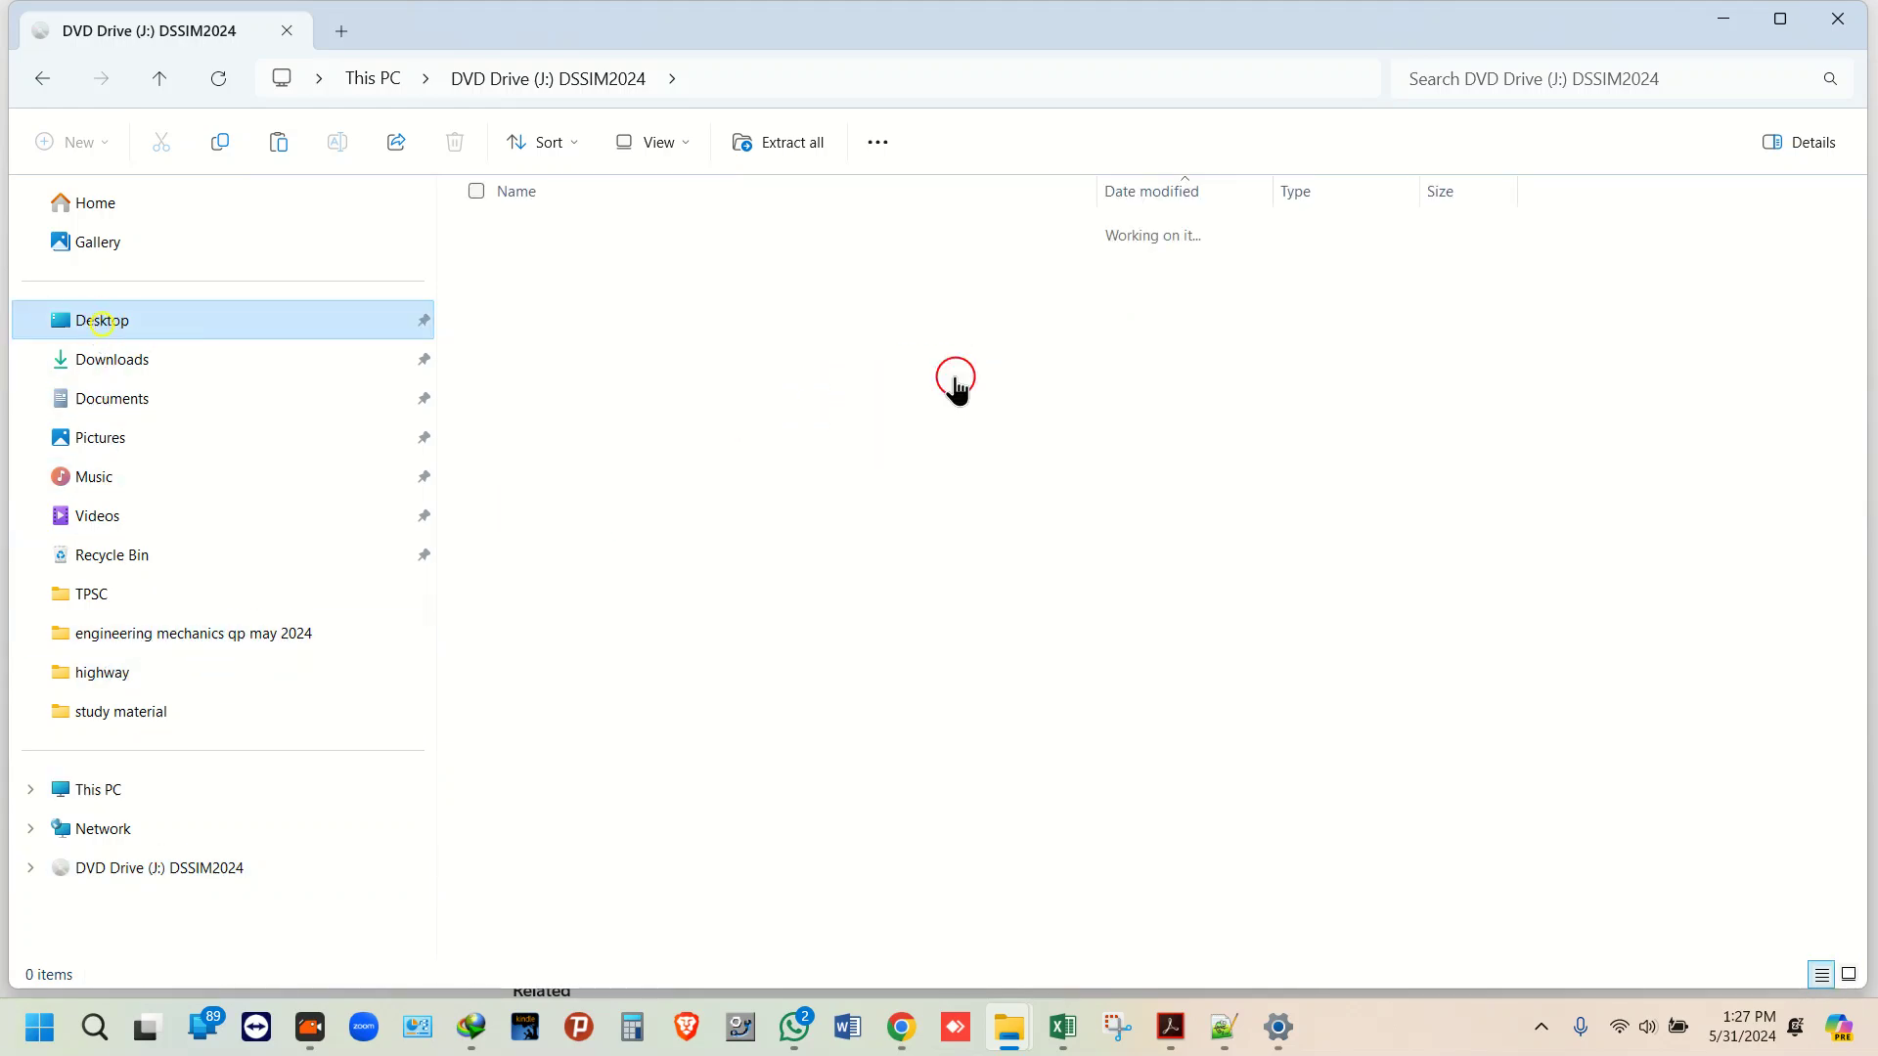
{"action": "right_click", "coordinate": [1665, 320]}
{"action": "left_click", "coordinate": [1368, 342]}
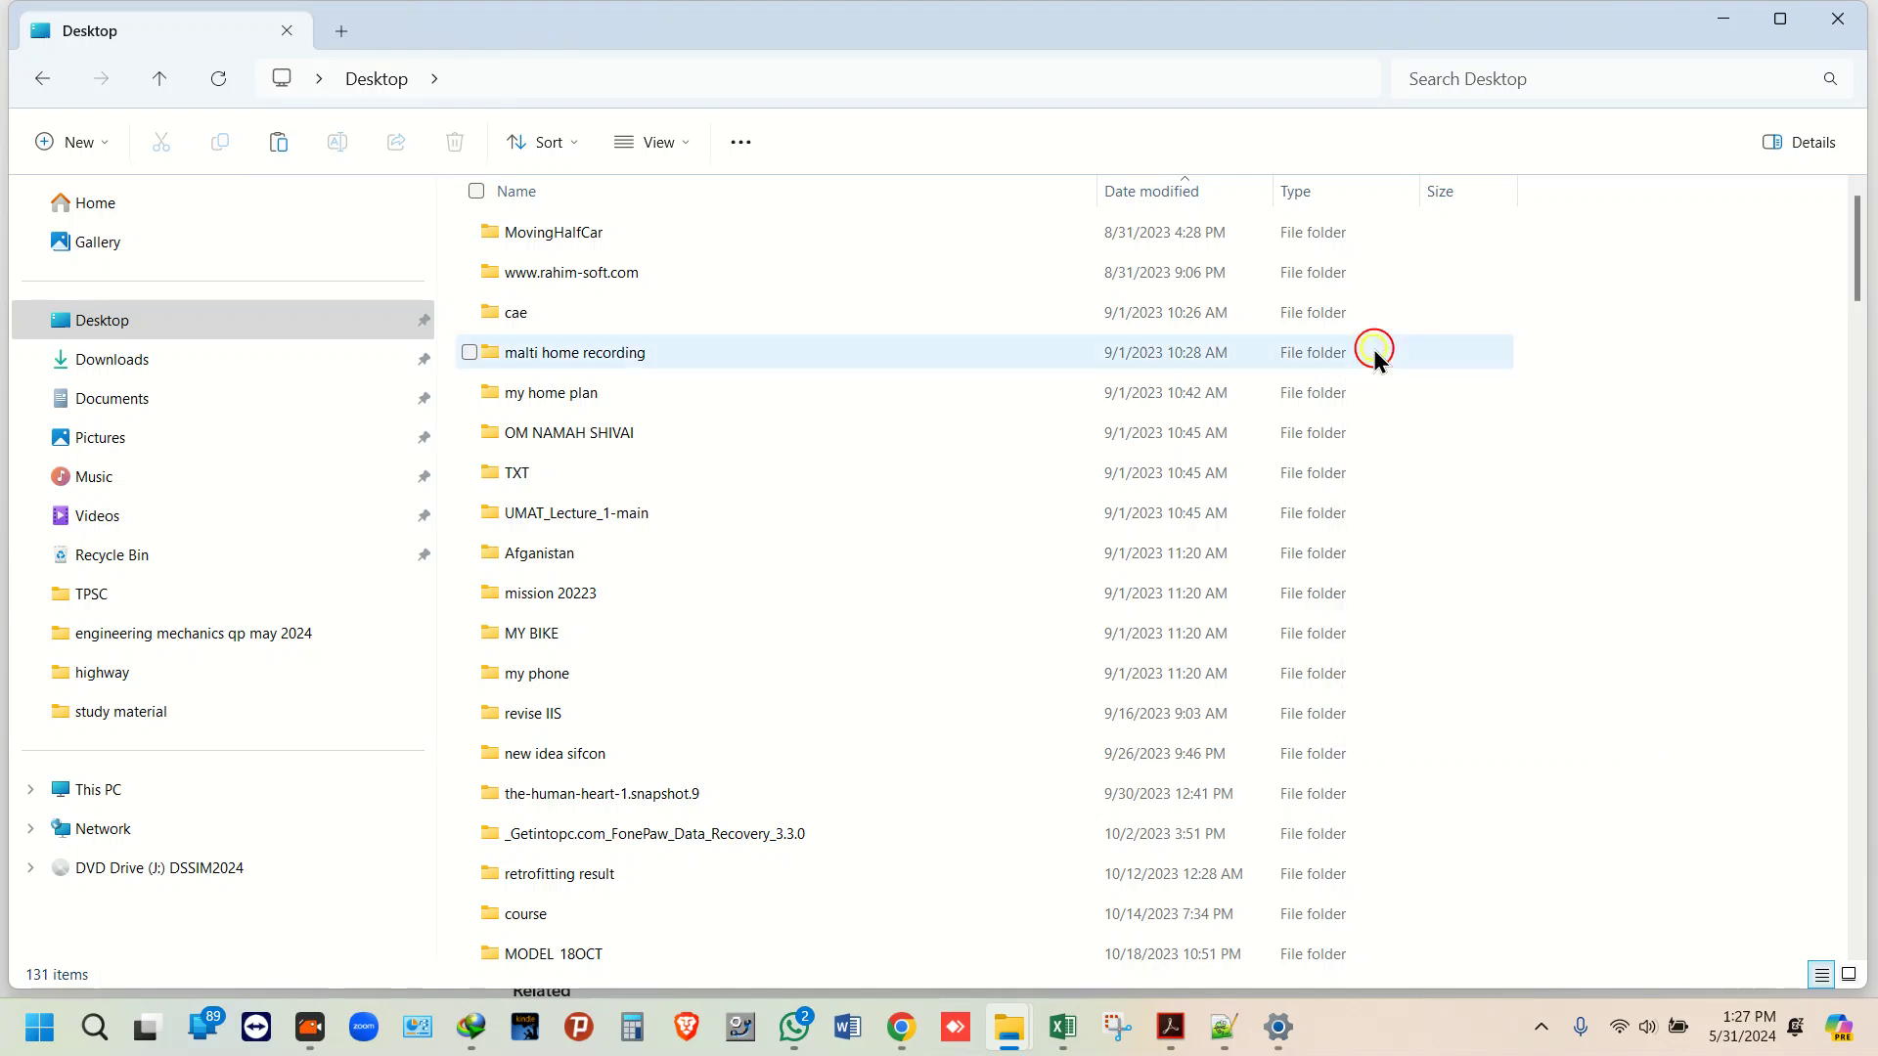
{"action": "right_click", "coordinate": [685, 954]}
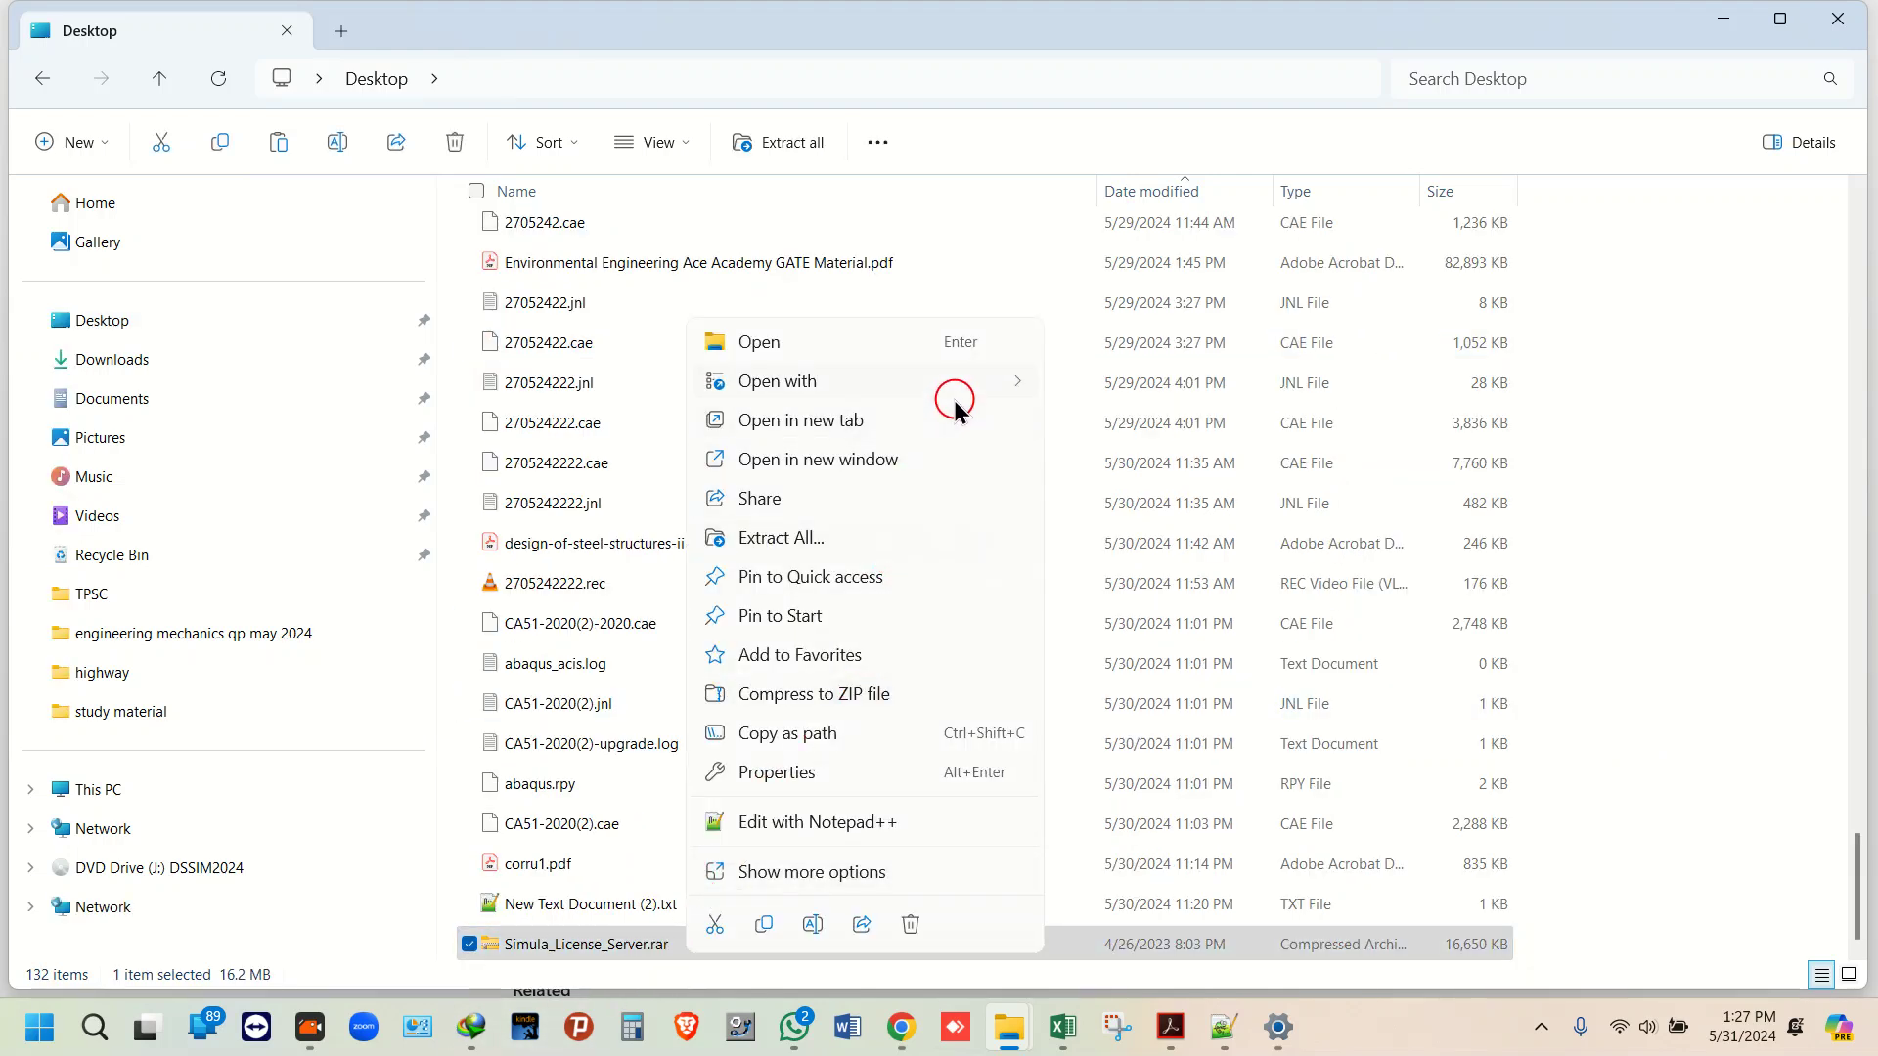
{"action": "left_click", "coordinate": [825, 870]}
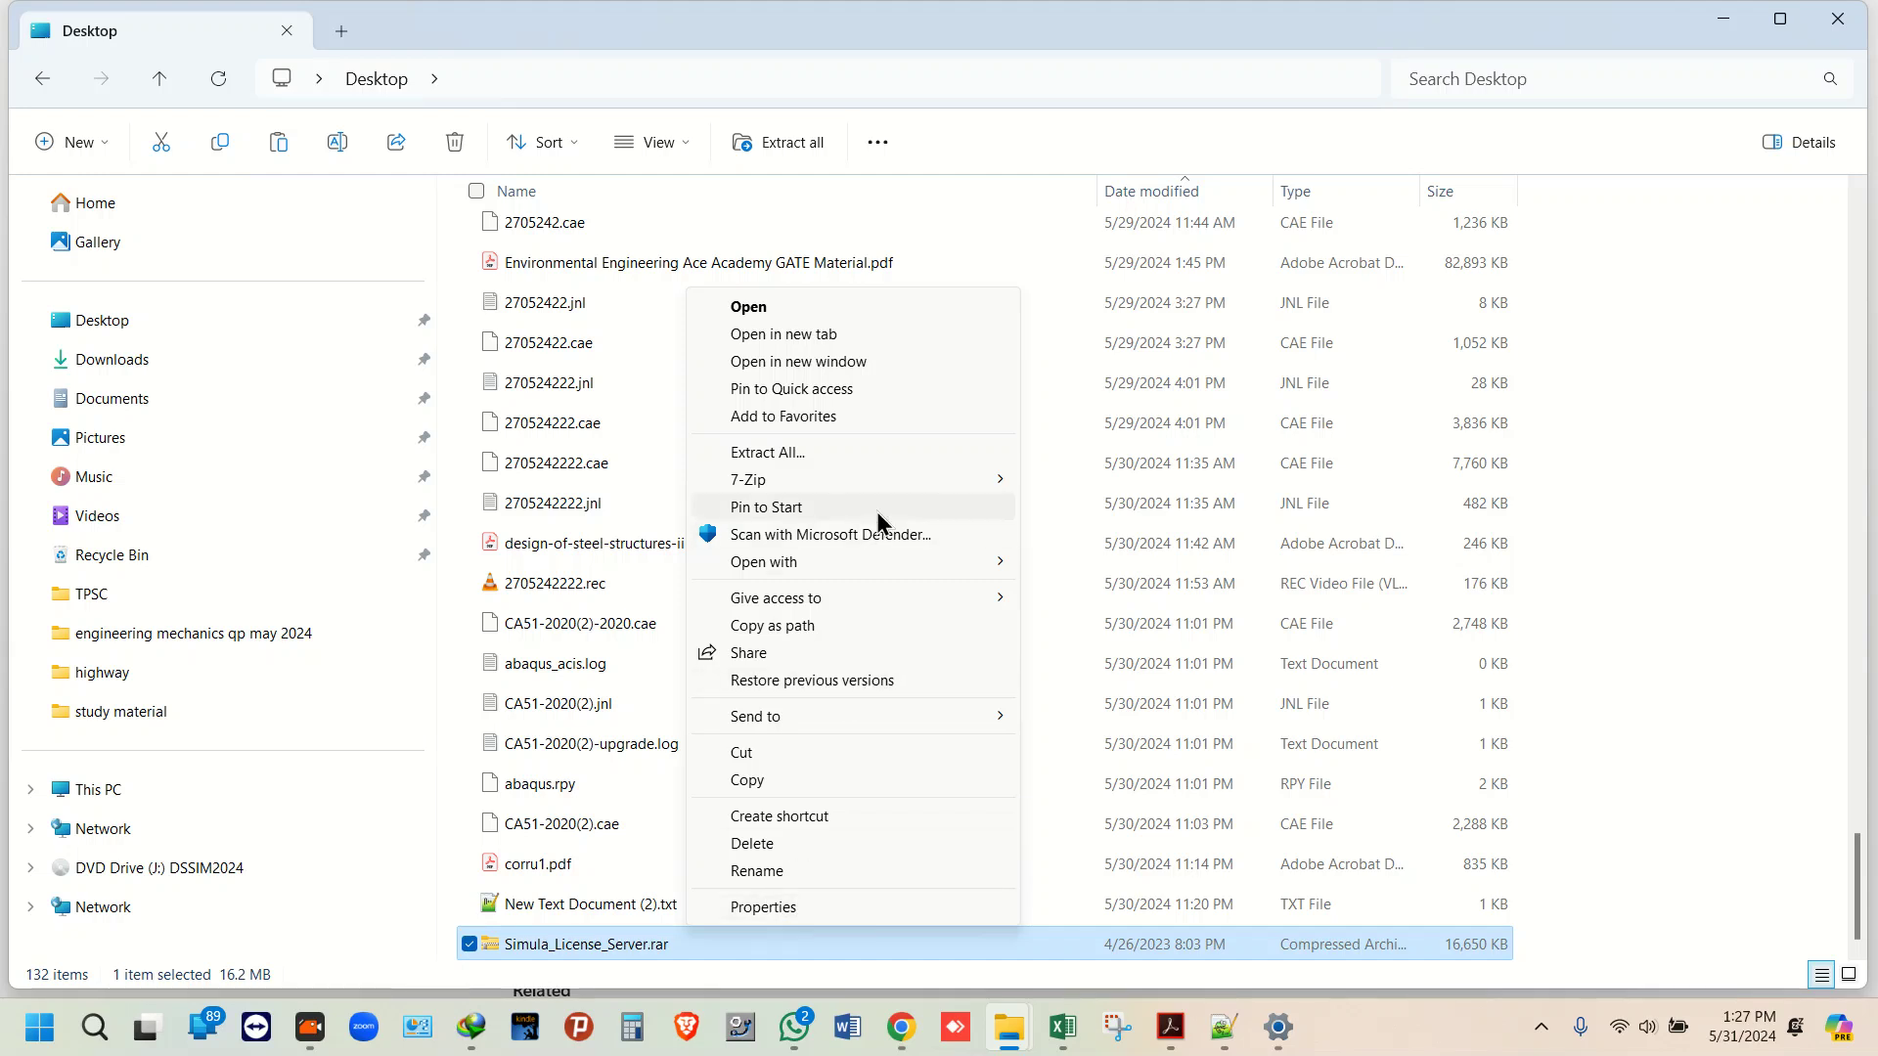
{"action": "mouse_move", "coordinate": [900, 479]}
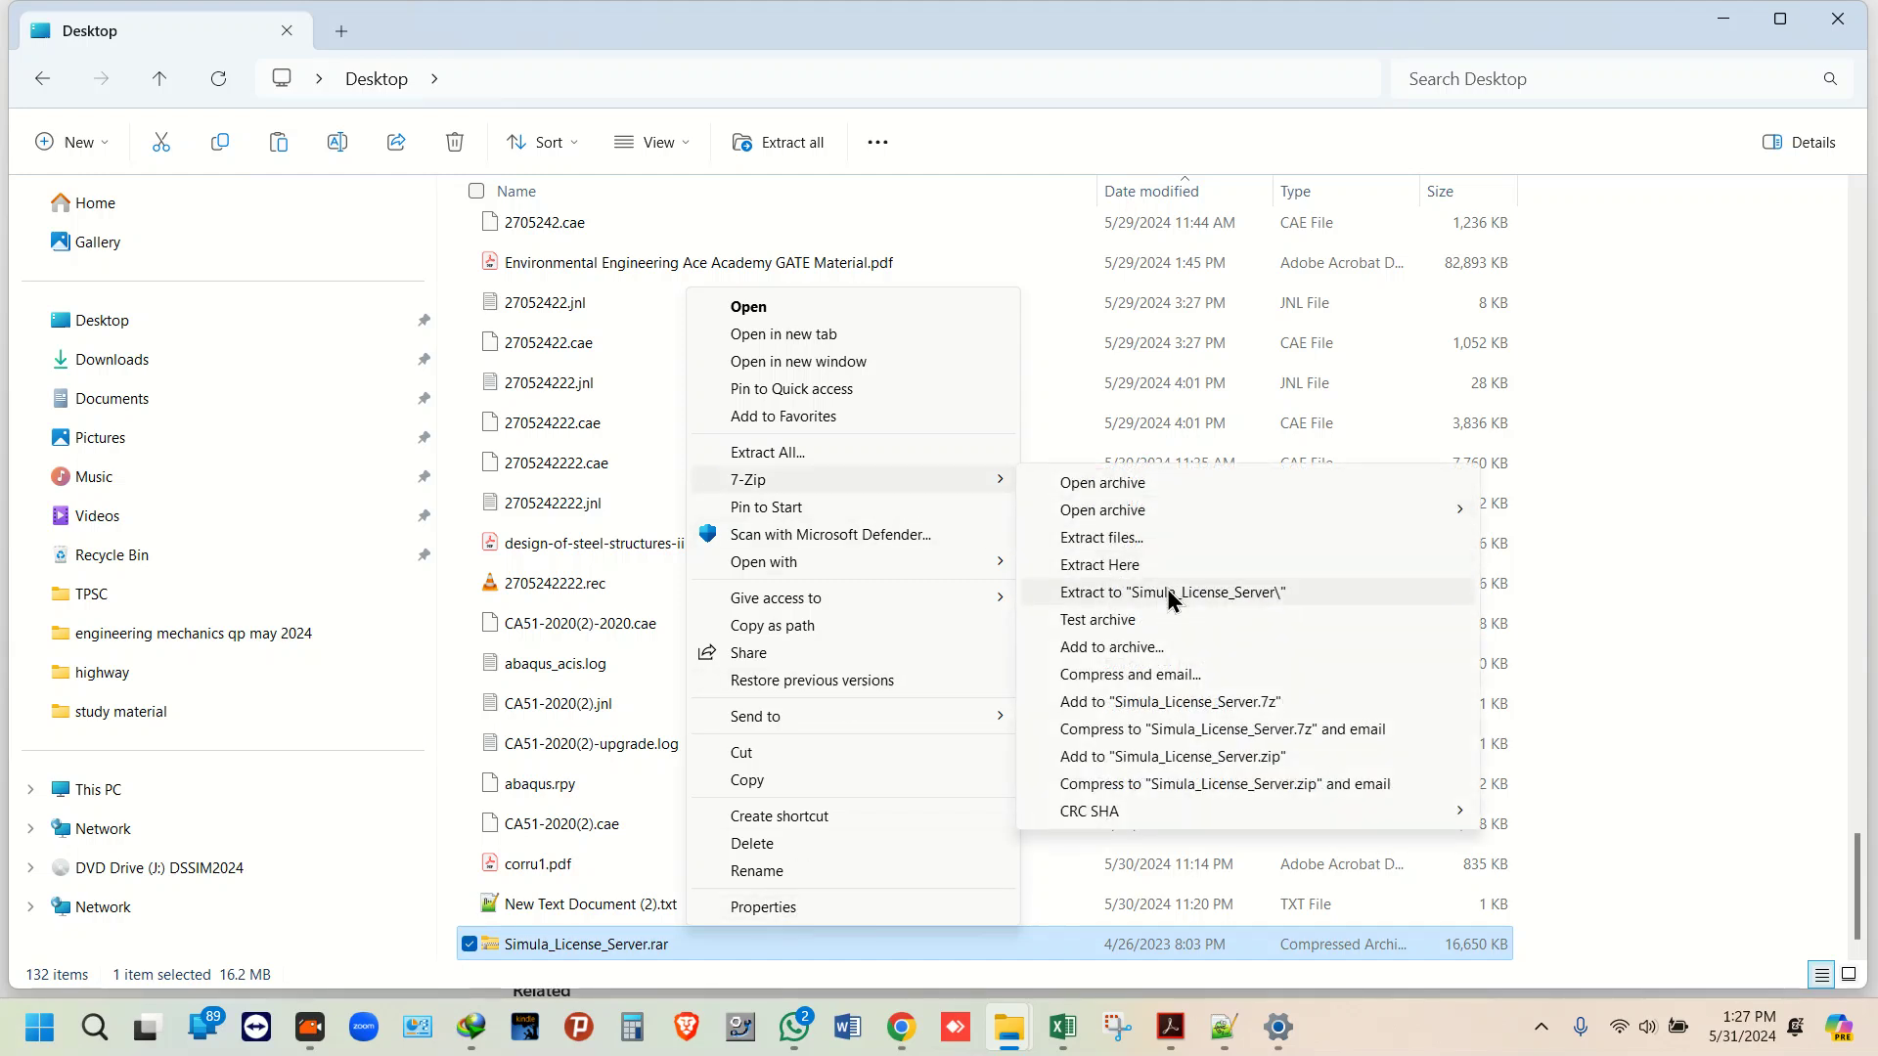
{"action": "left_click", "coordinate": [1154, 564]}
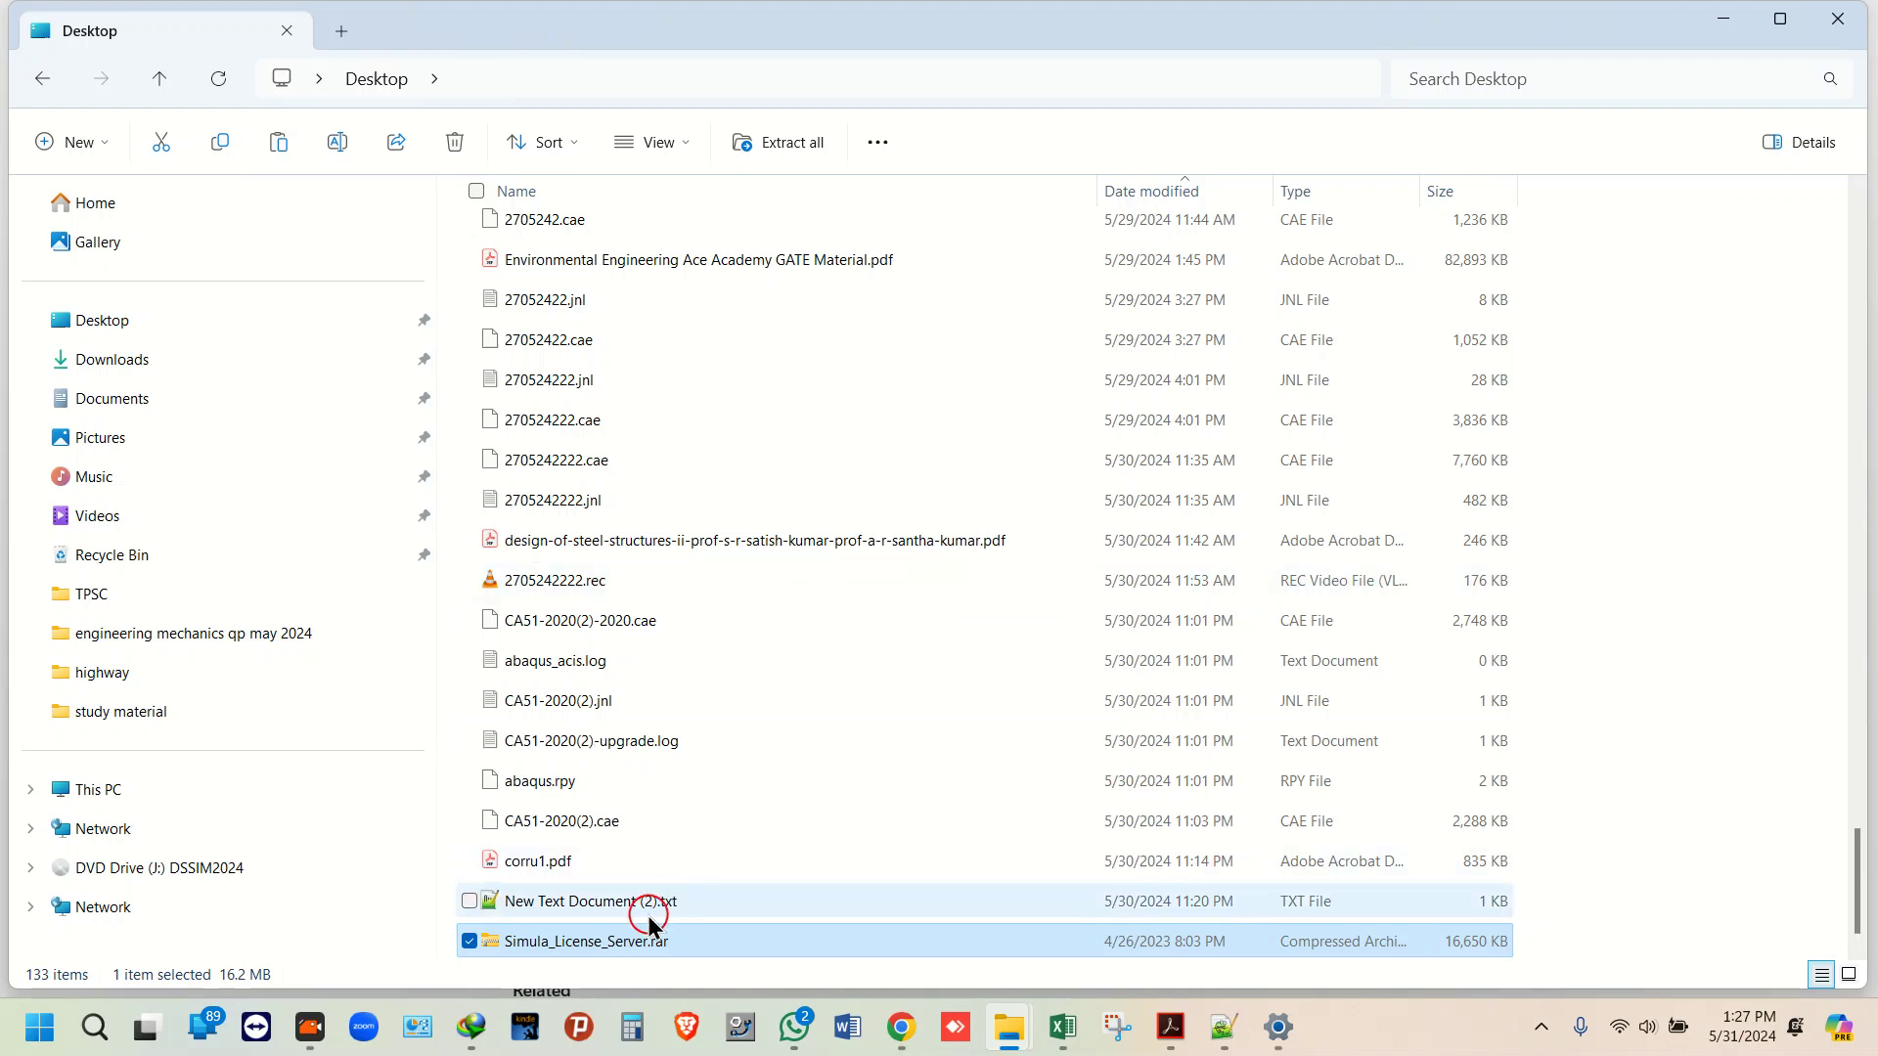
Step: Locate the extracted Simula_License_Server folder on the Desktop and open it
{"action": "left_click", "coordinate": [589, 948]}
{"action": "scroll", "coordinate": [589, 947], "scroll_direction": "up", "scroll_amount": 20}
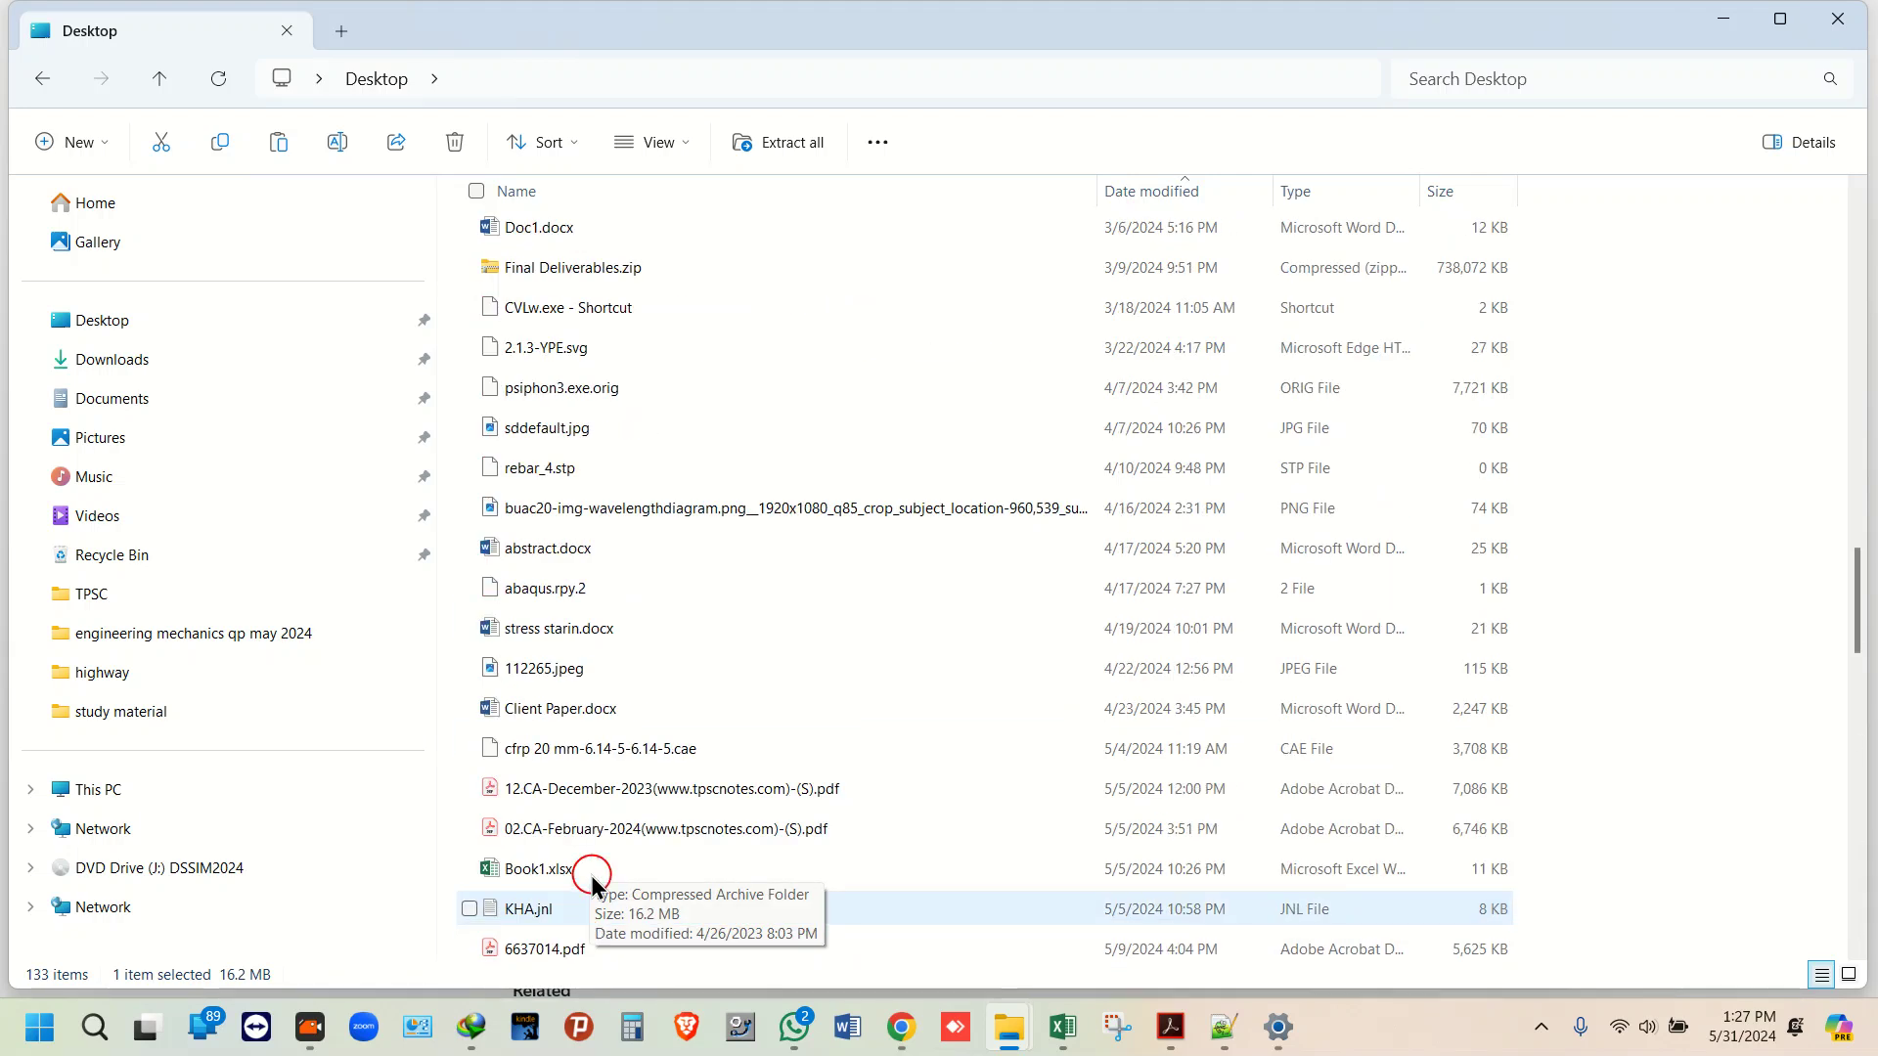
{"action": "scroll", "coordinate": [595, 479], "scroll_direction": "down", "scroll_amount": 12}
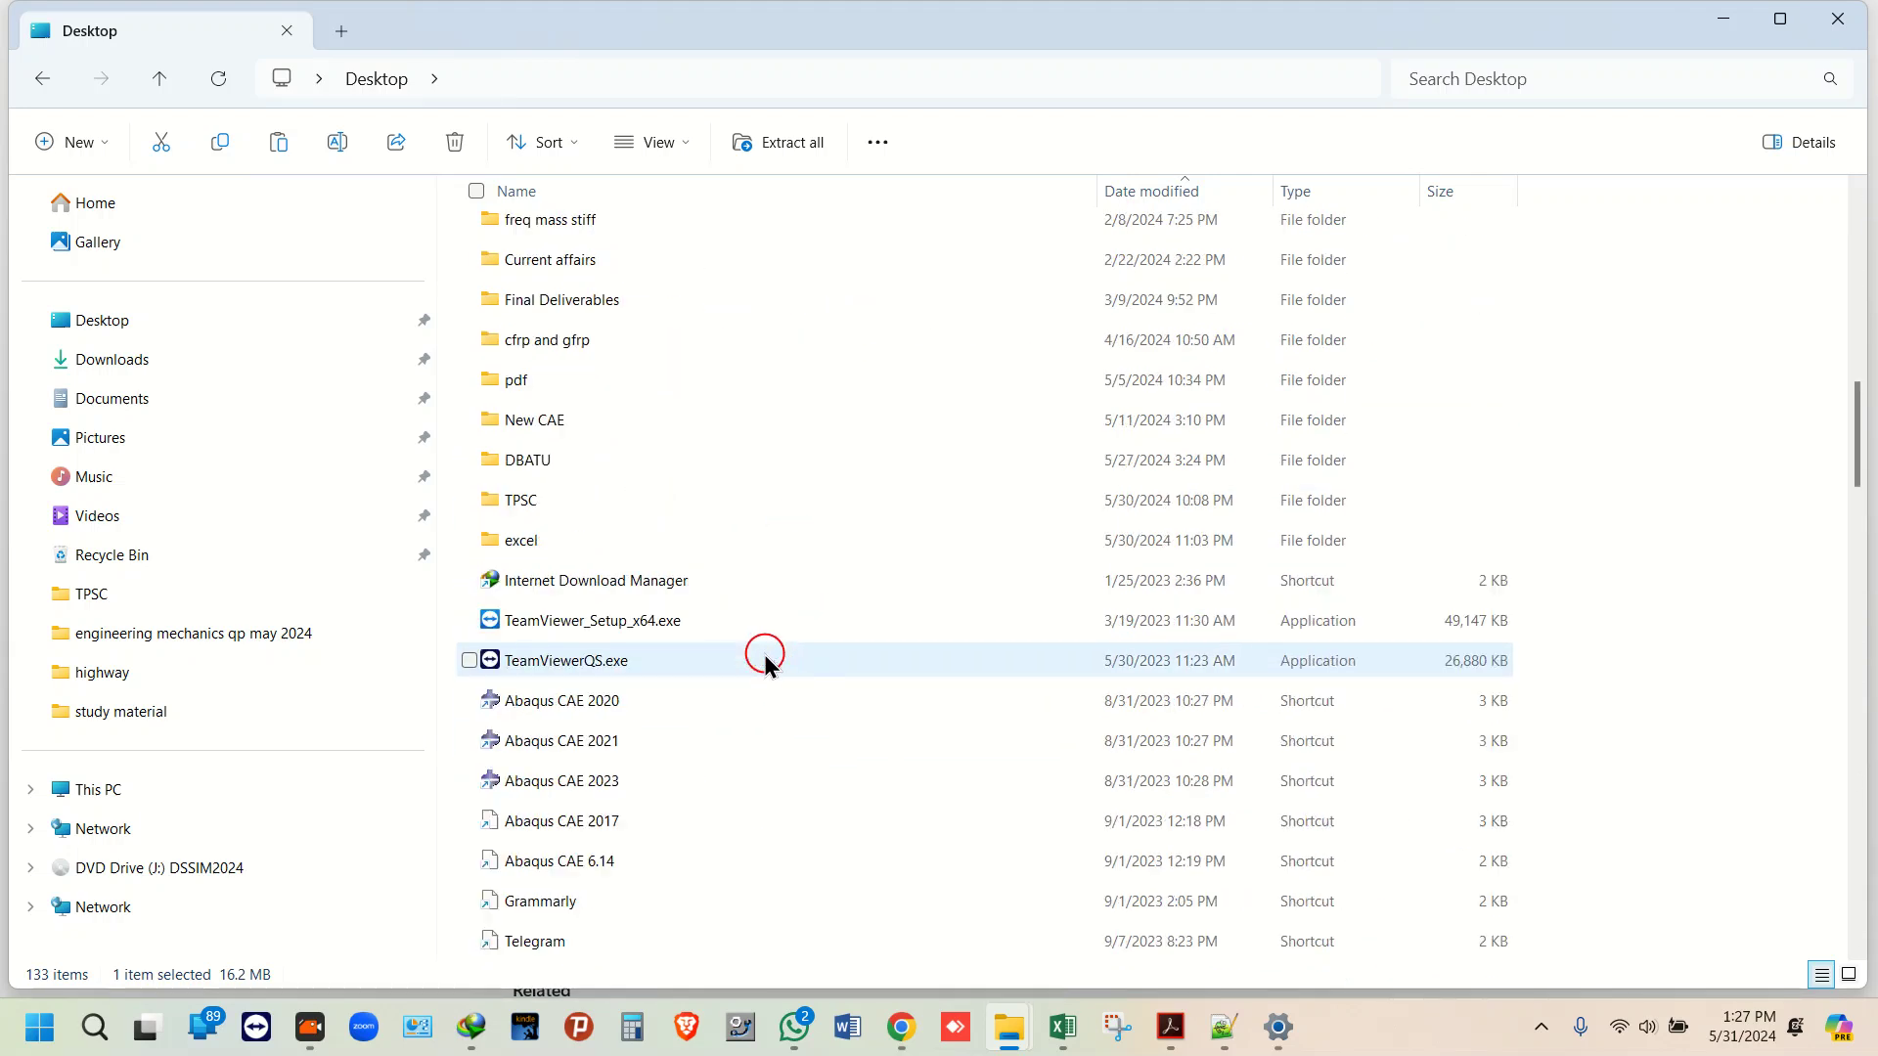
{"action": "left_click", "coordinate": [597, 345]}
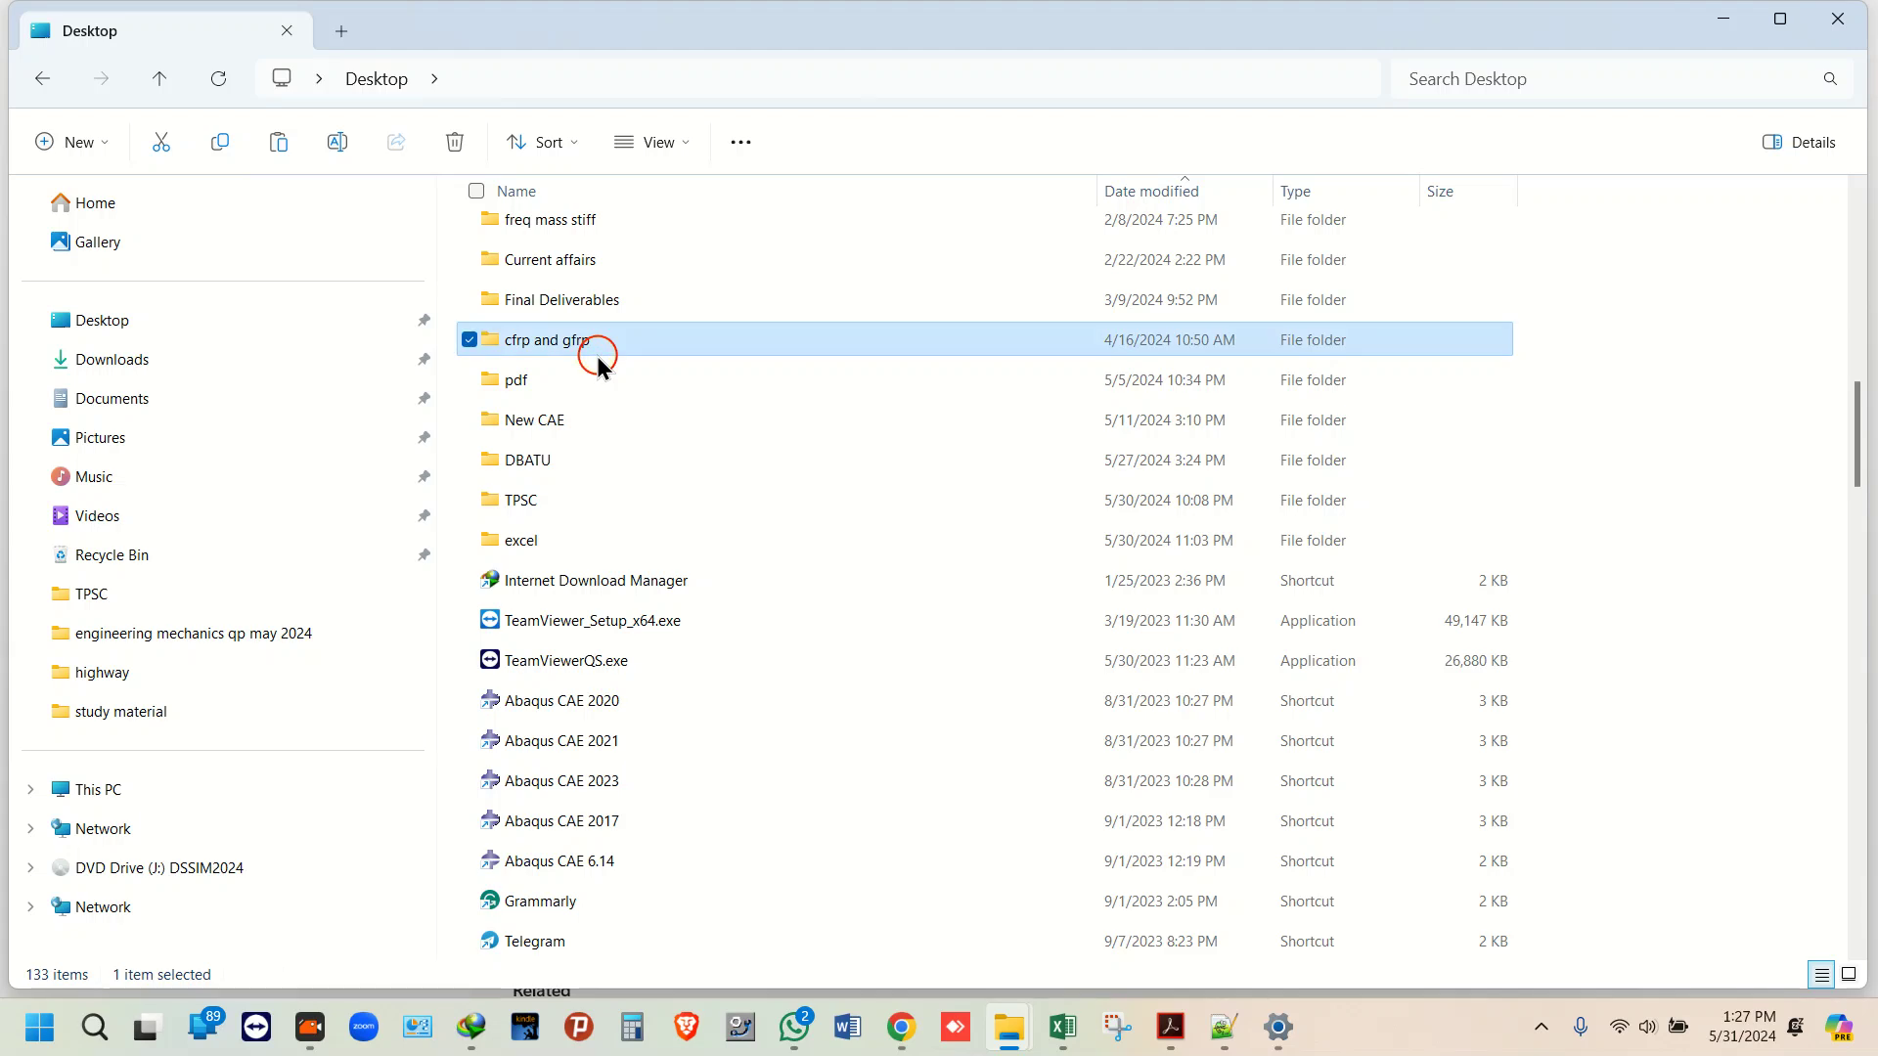
{"action": "type", "text": "st"}
{"action": "key", "text": "s"}
{"action": "key", "text": "s"}
{"action": "key", "text": "s"}
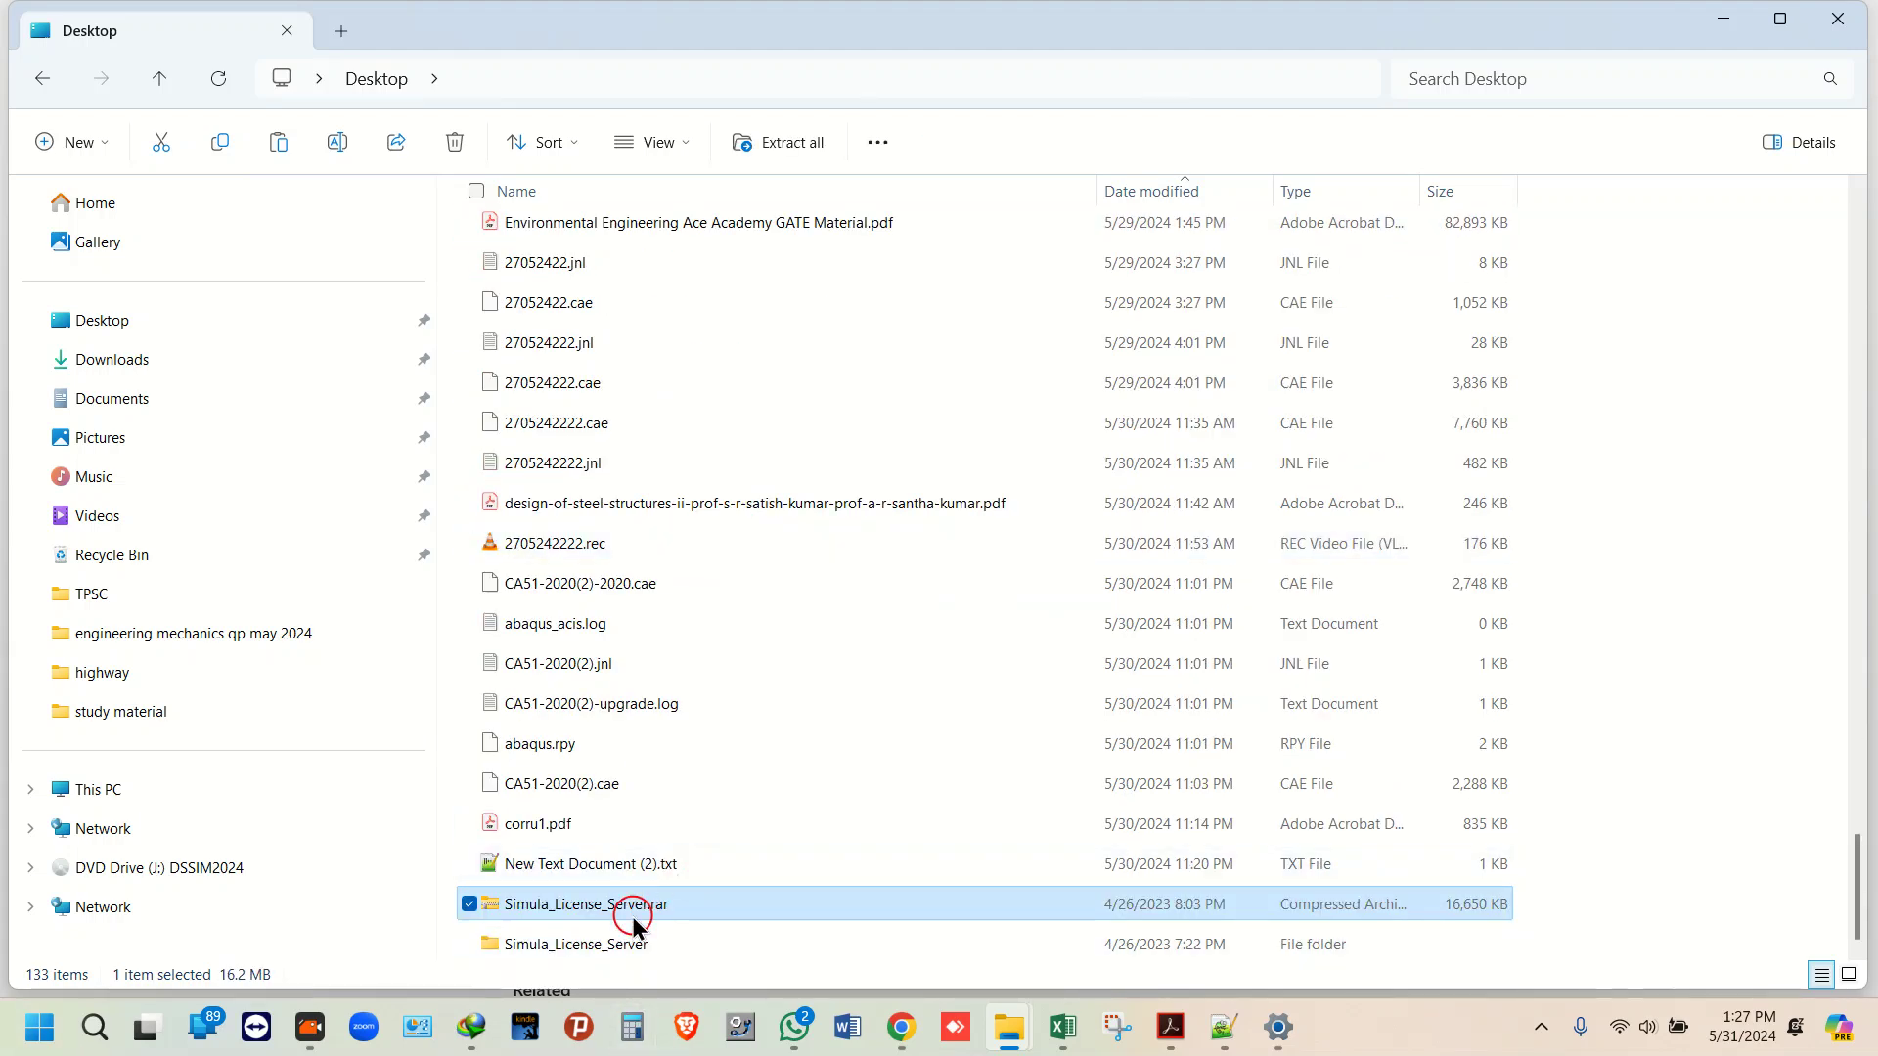
{"action": "double_click", "coordinate": [638, 953]}
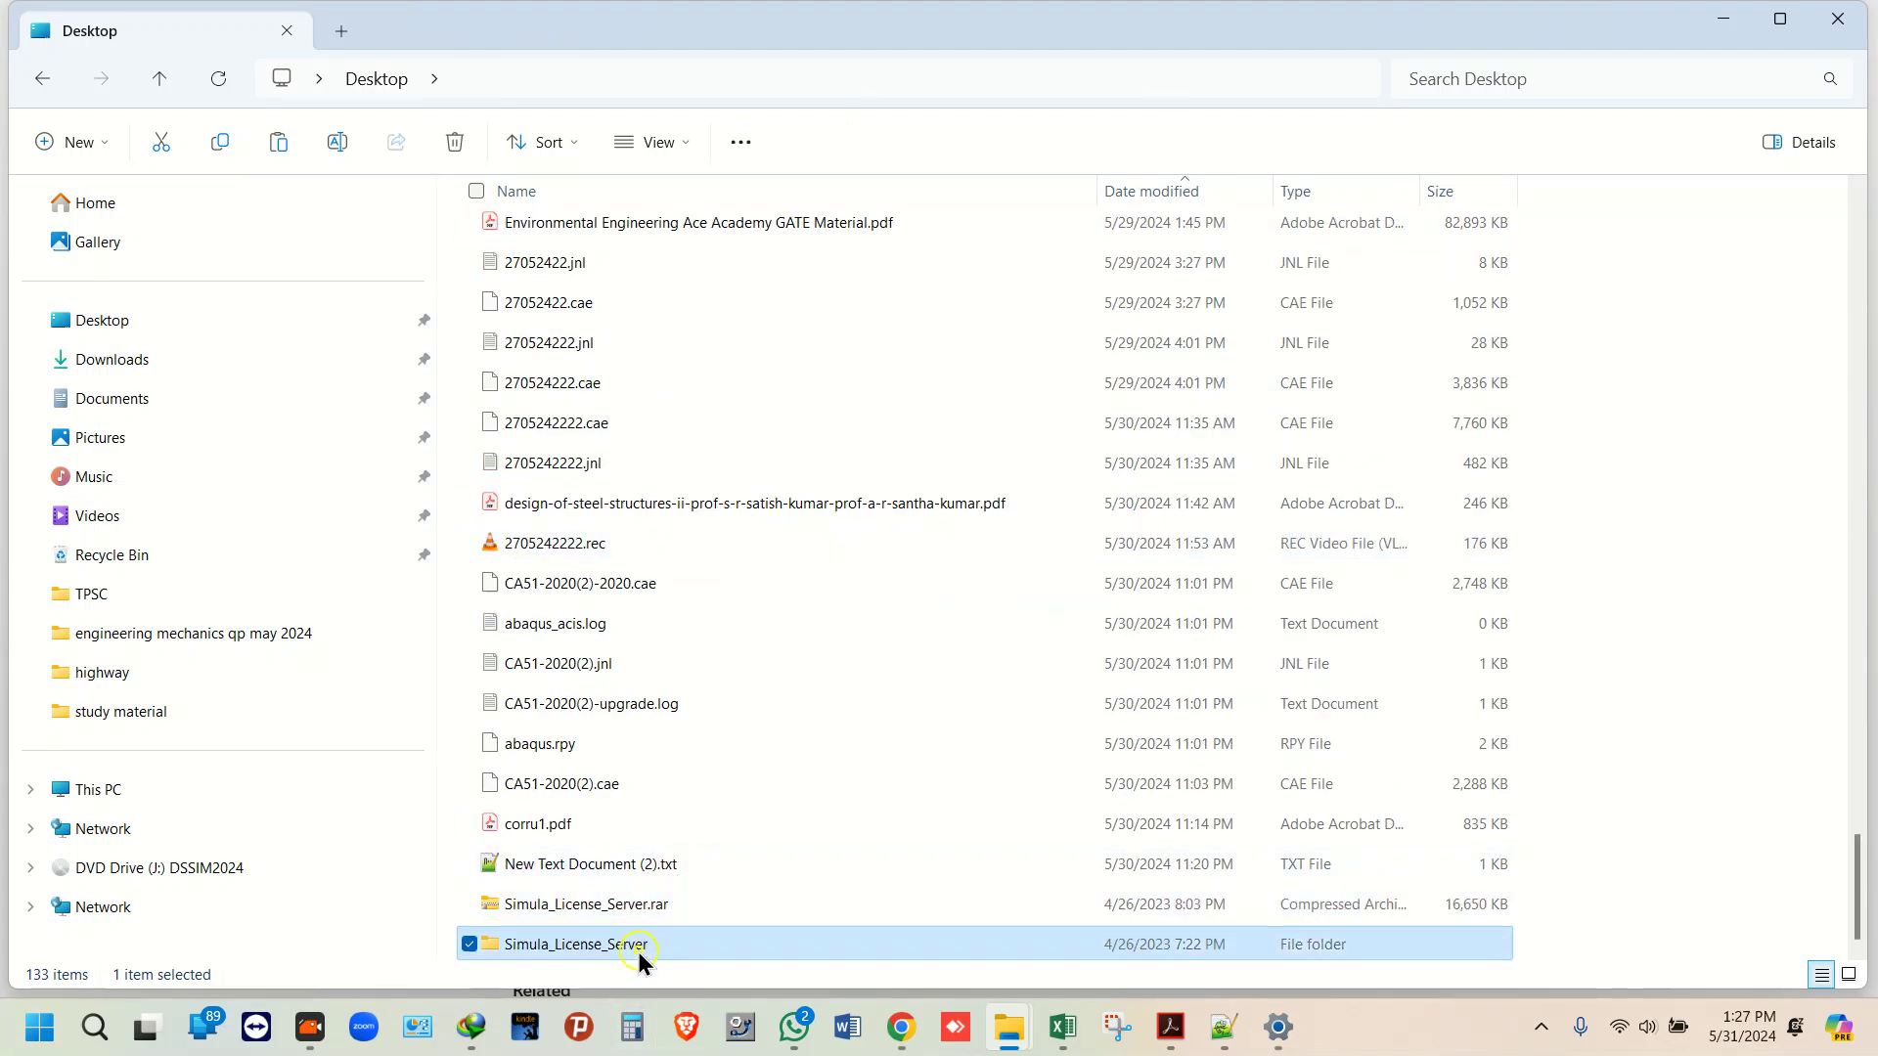
Step: Return to the Desktop and copy the Simula_License_Server folder
{"action": "left_click", "coordinate": [45, 74]}
{"action": "right_click", "coordinate": [583, 242]}
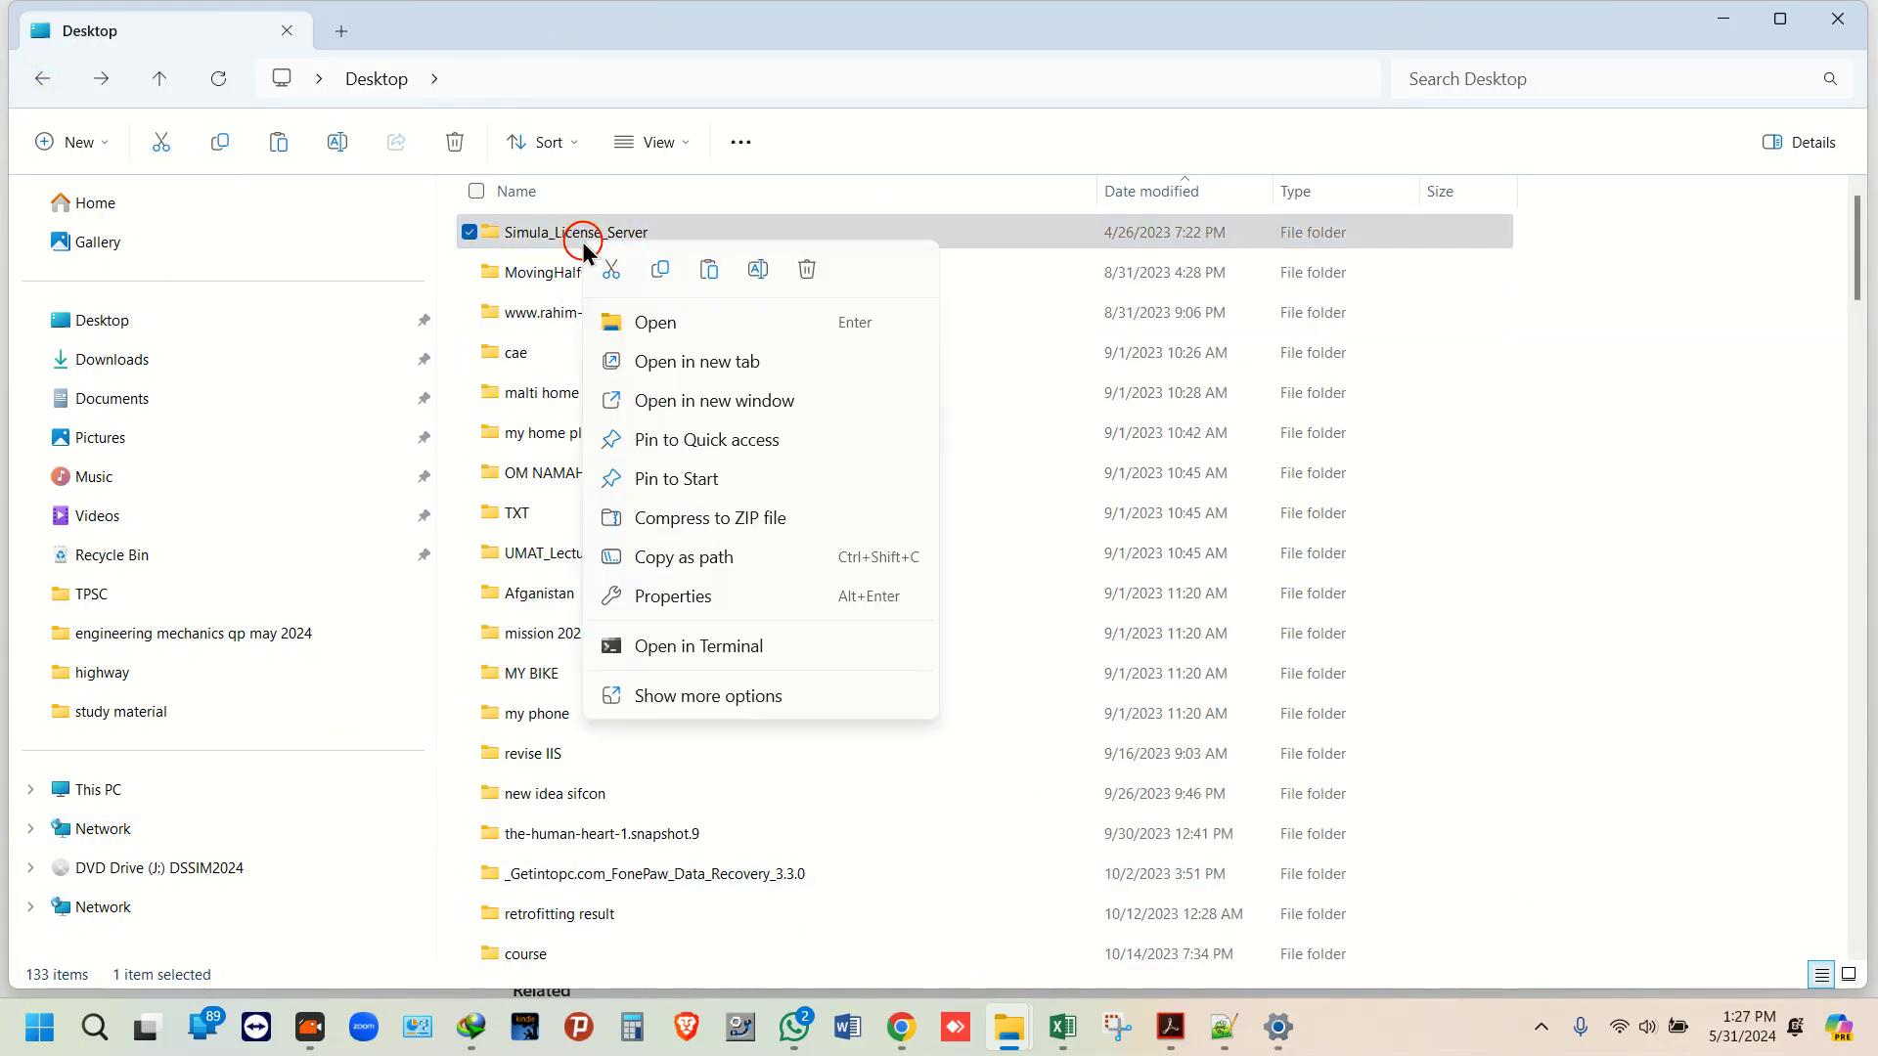
{"action": "key", "text": "Escape"}
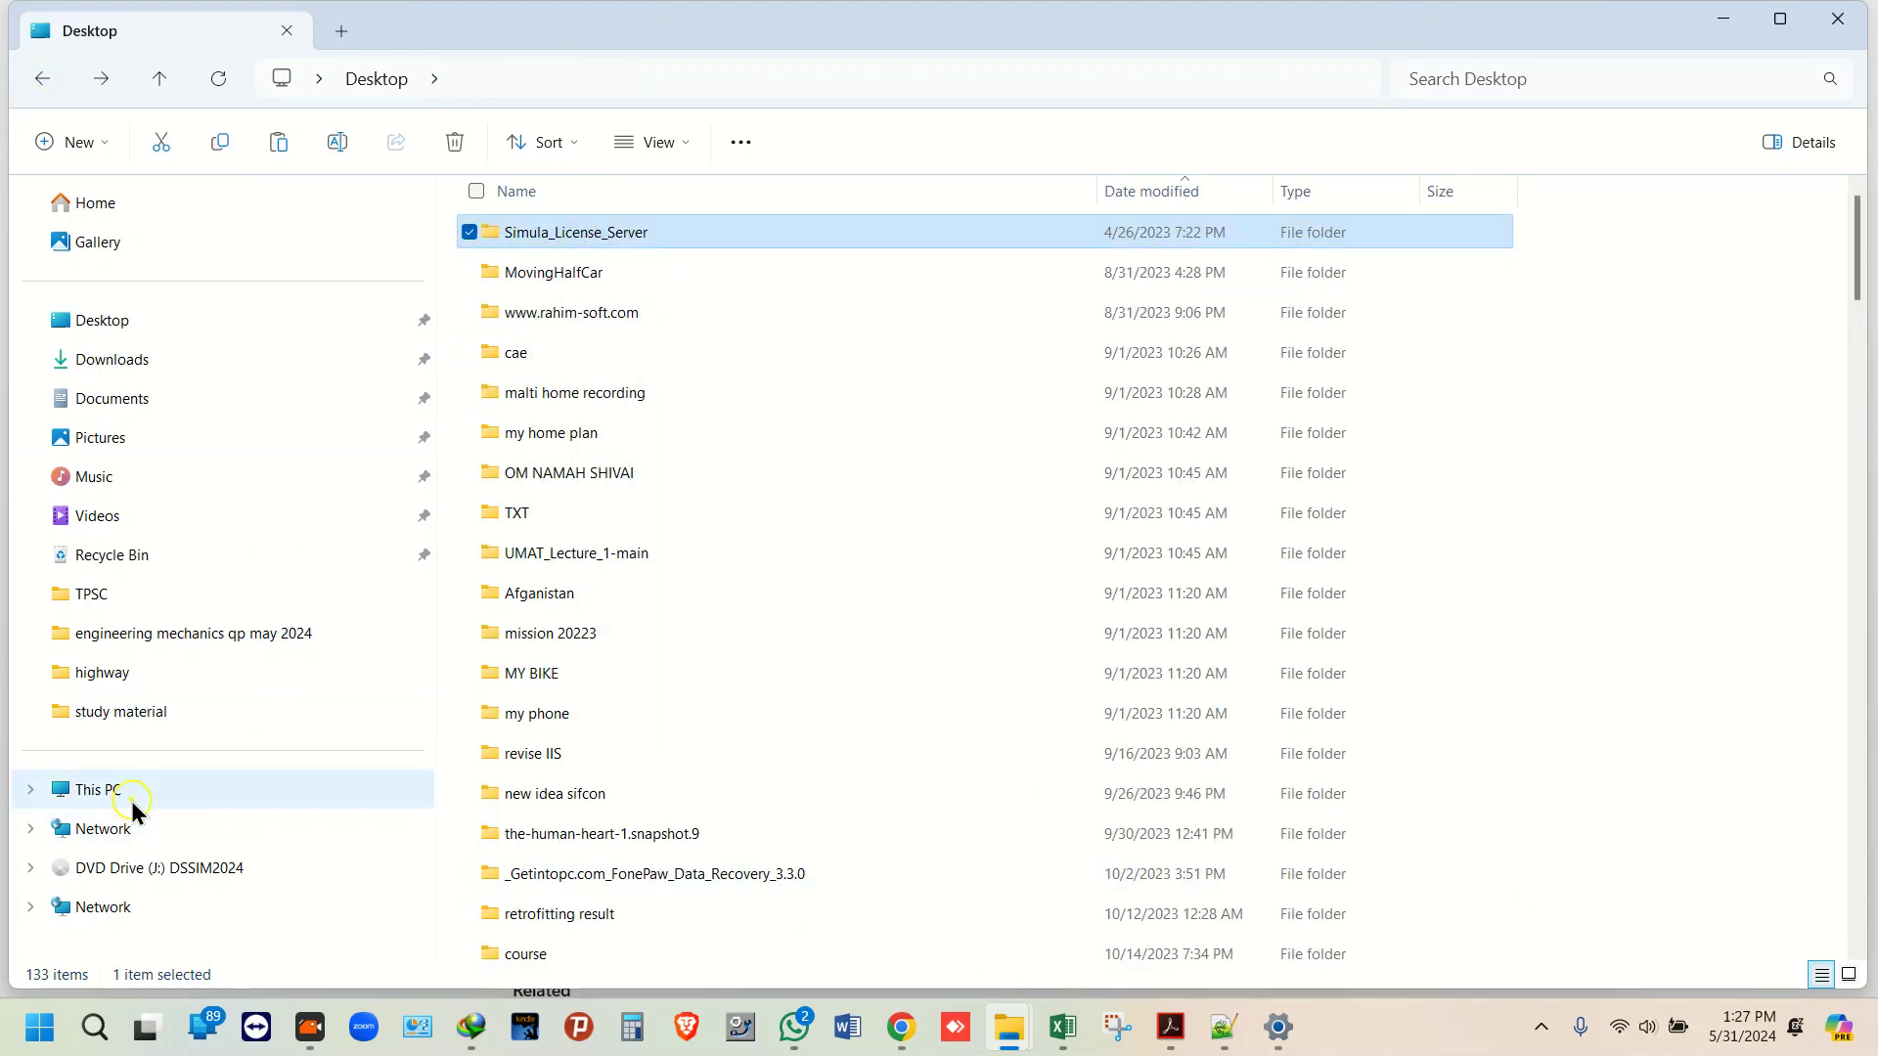
Step: Paste the folder into Local Disk (C:), replacing the existing files
{"action": "left_click", "coordinate": [130, 794]}
{"action": "double_click", "coordinate": [681, 259]}
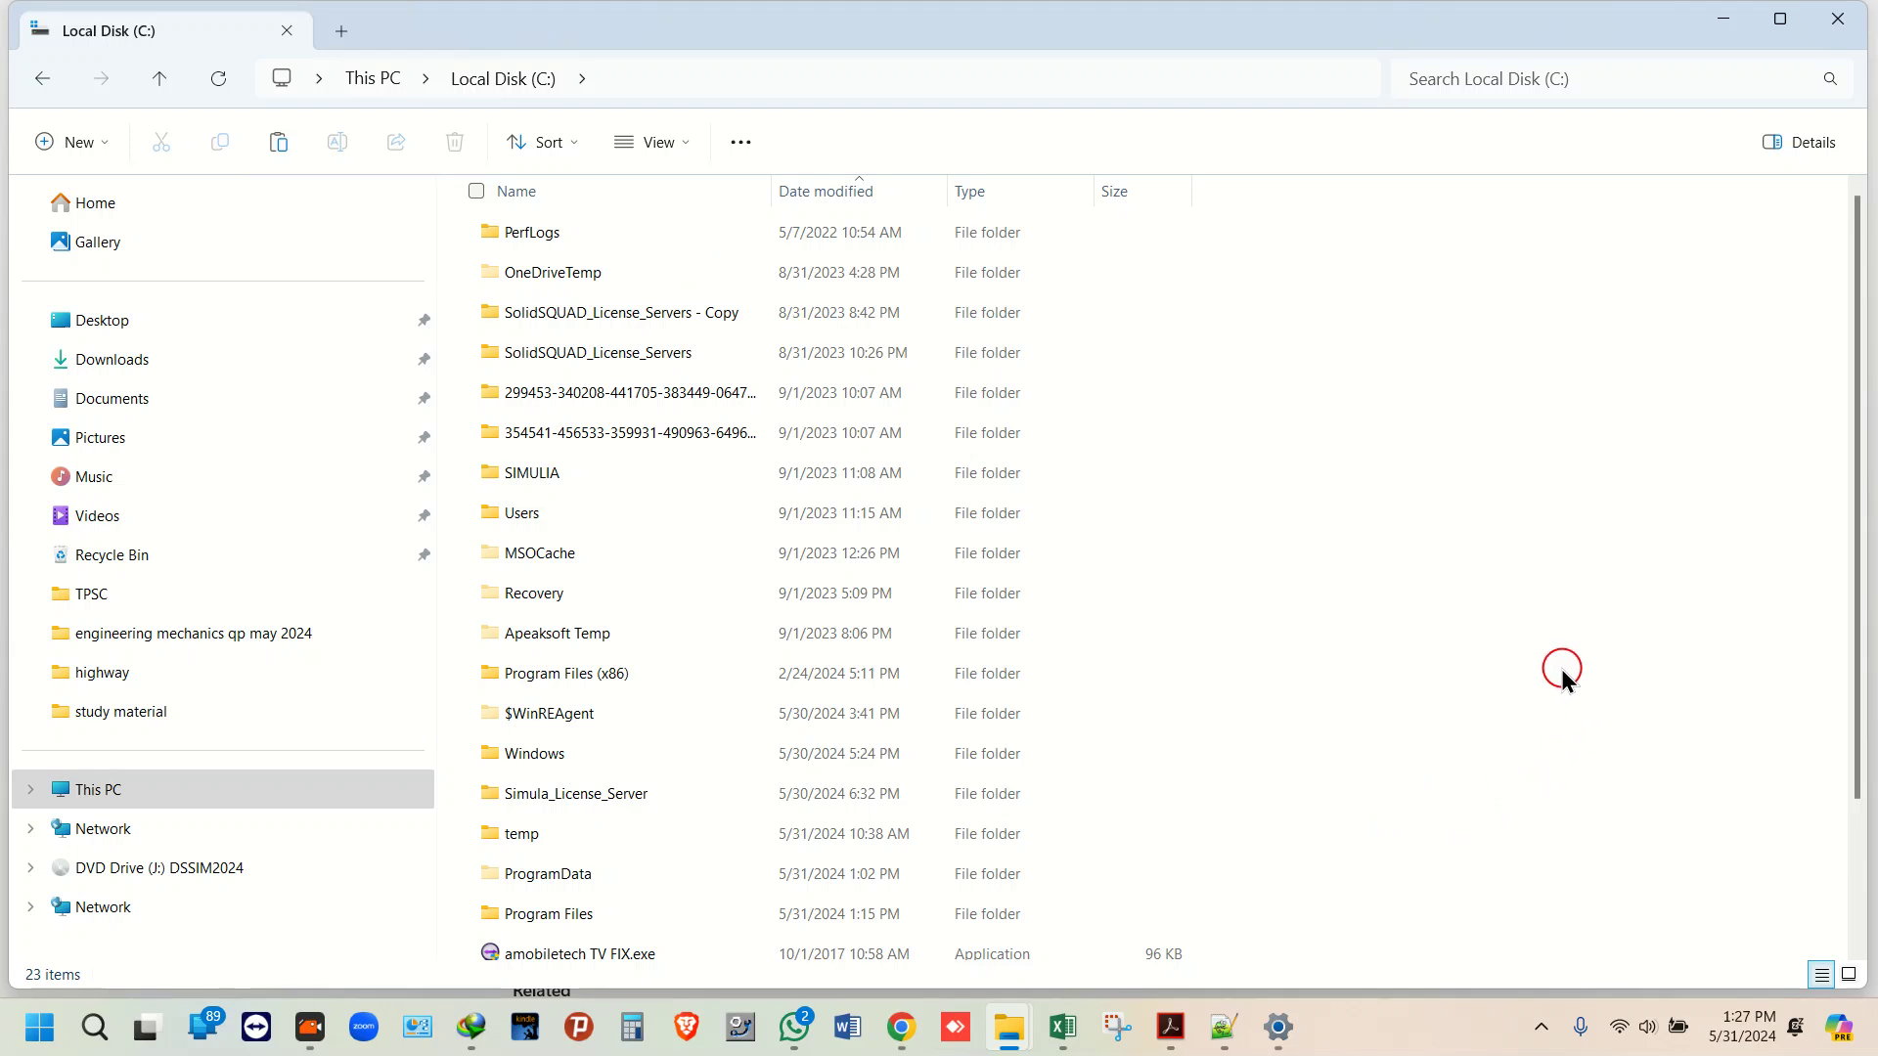
{"action": "right_click", "coordinate": [1497, 675]}
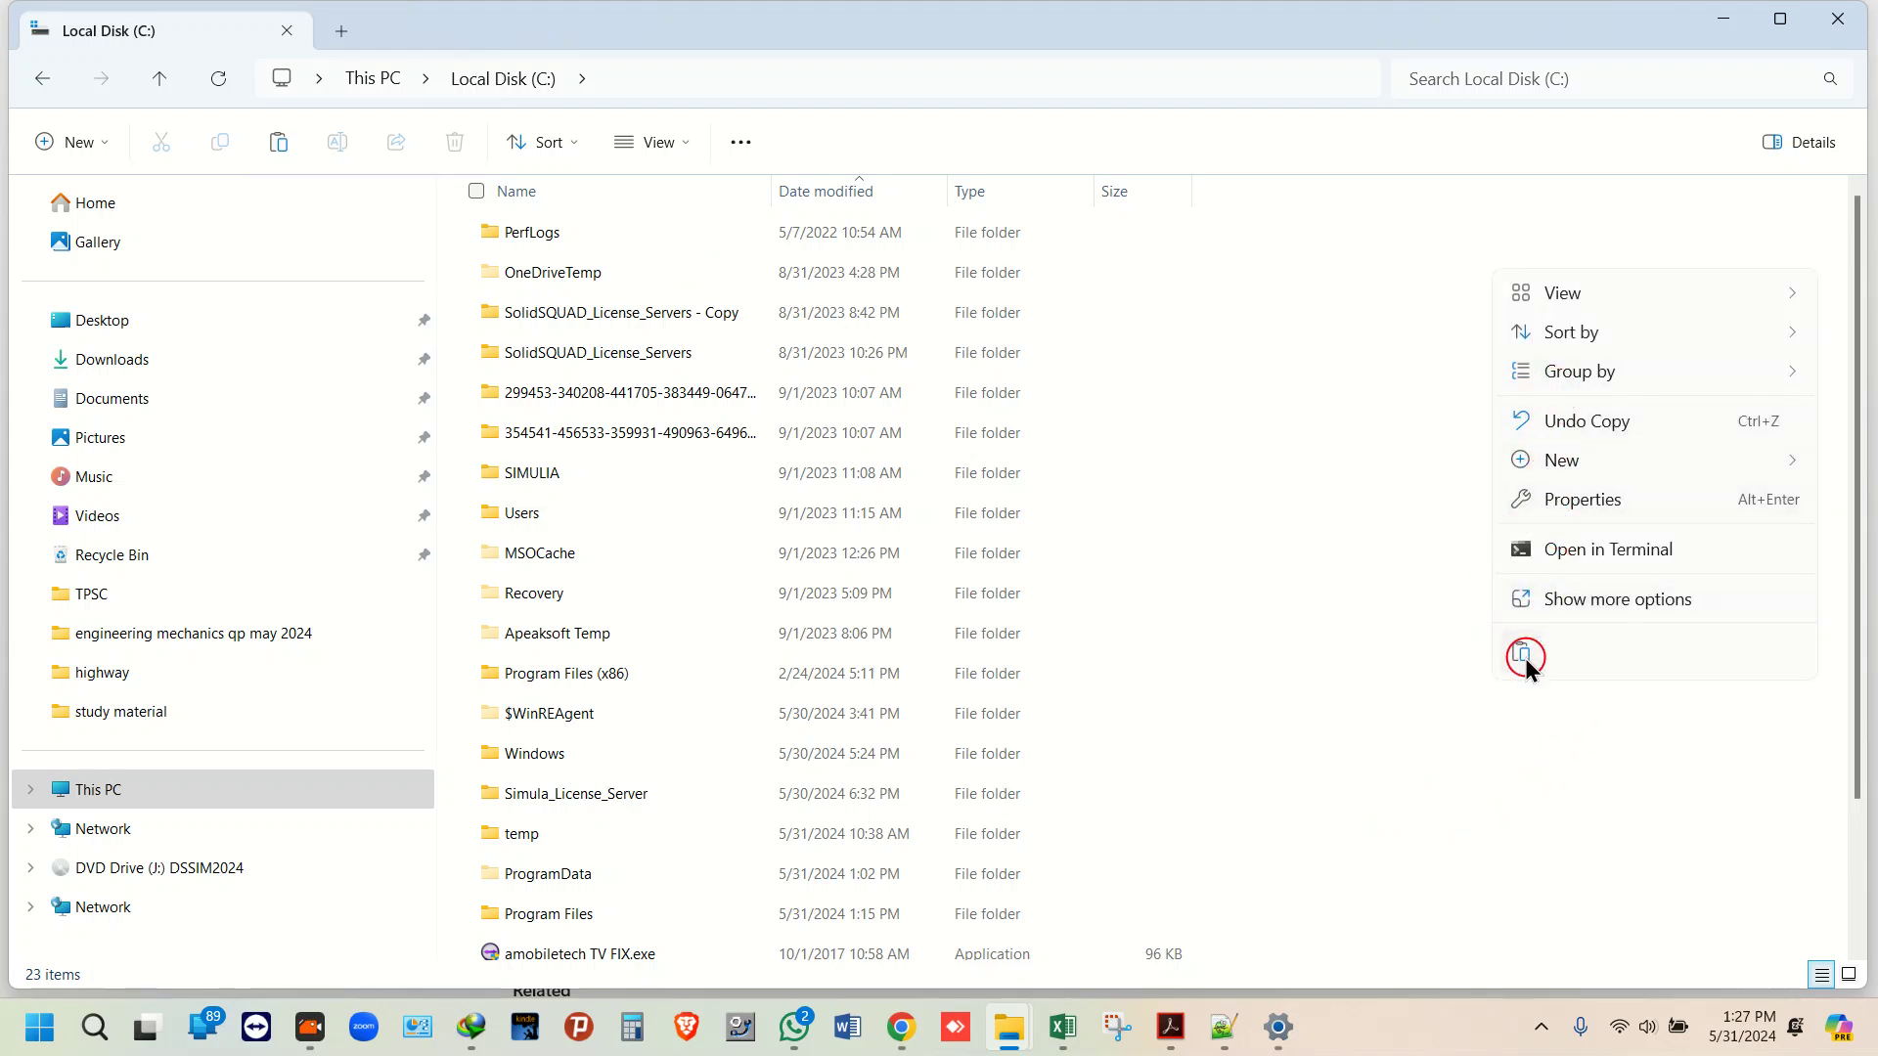
{"action": "left_click", "coordinate": [1523, 657]}
{"action": "left_click", "coordinate": [776, 293]}
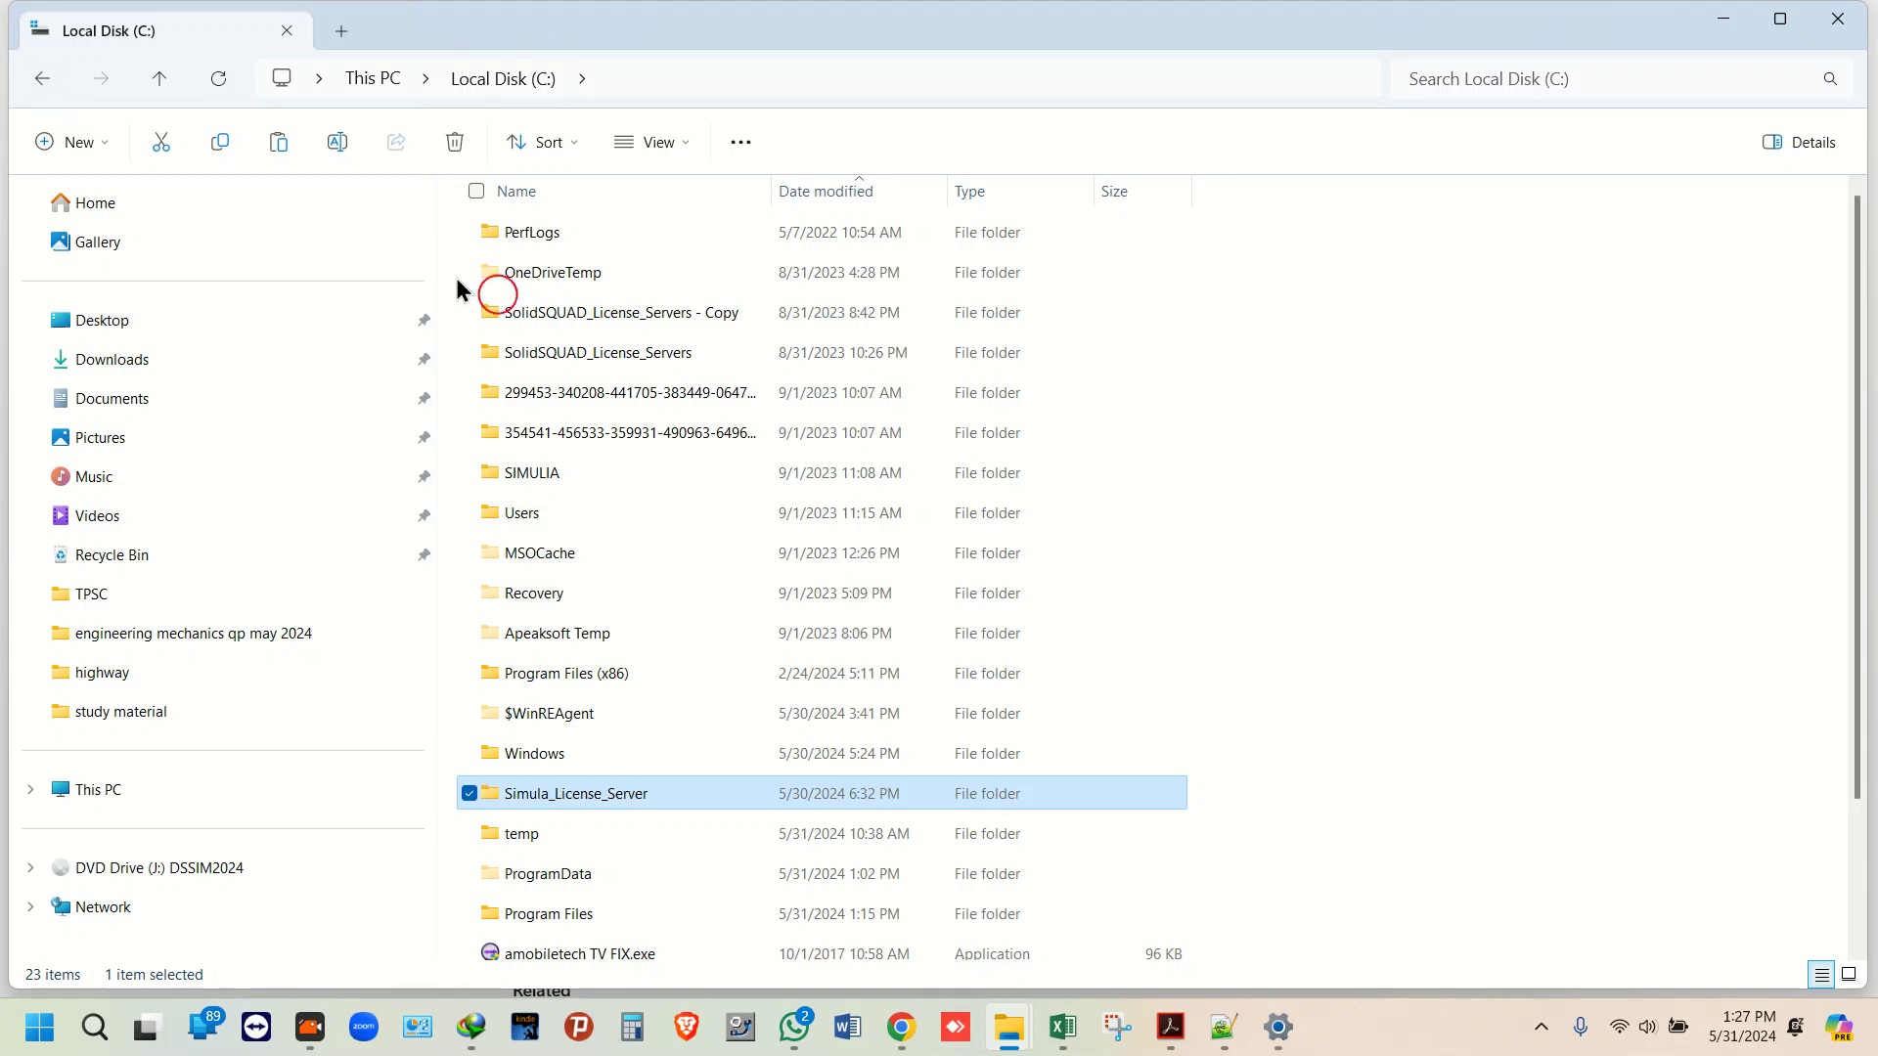
{"action": "mouse_move", "coordinate": [1011, 1041]}
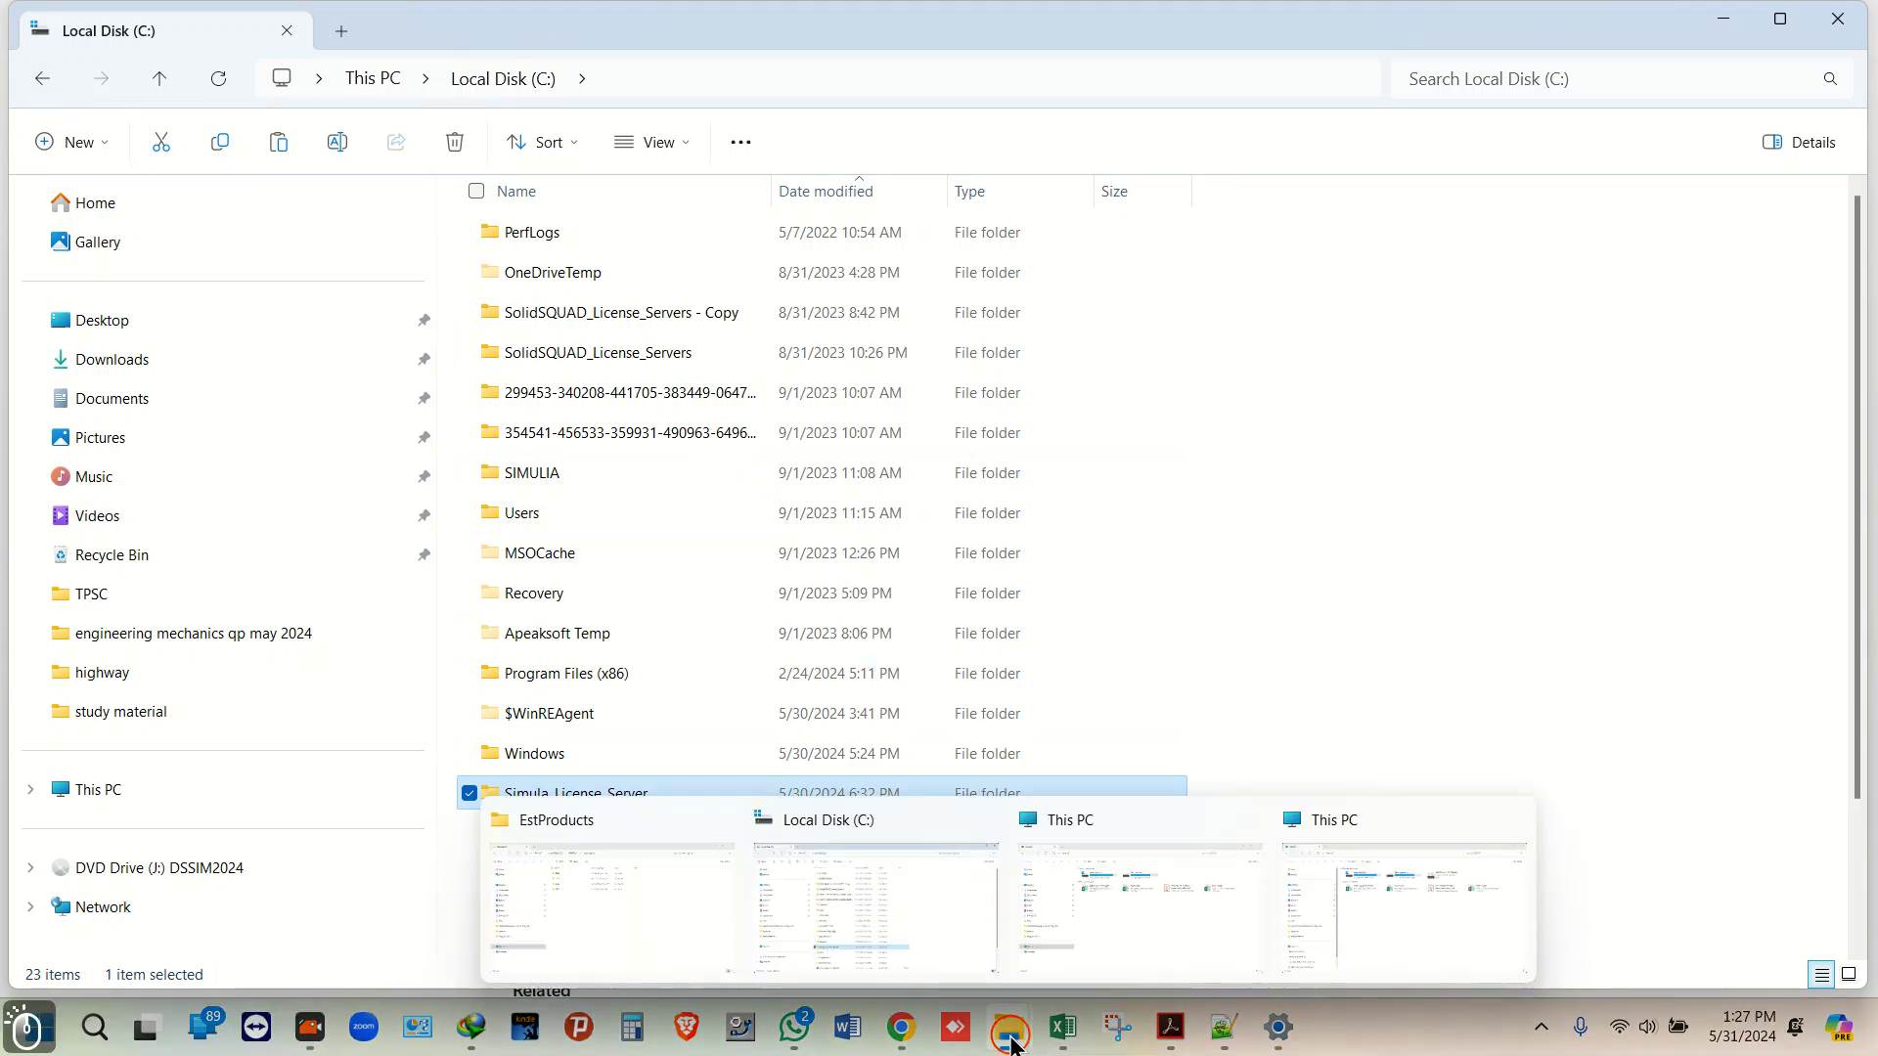
{"action": "mouse_move", "coordinate": [1451, 923]}
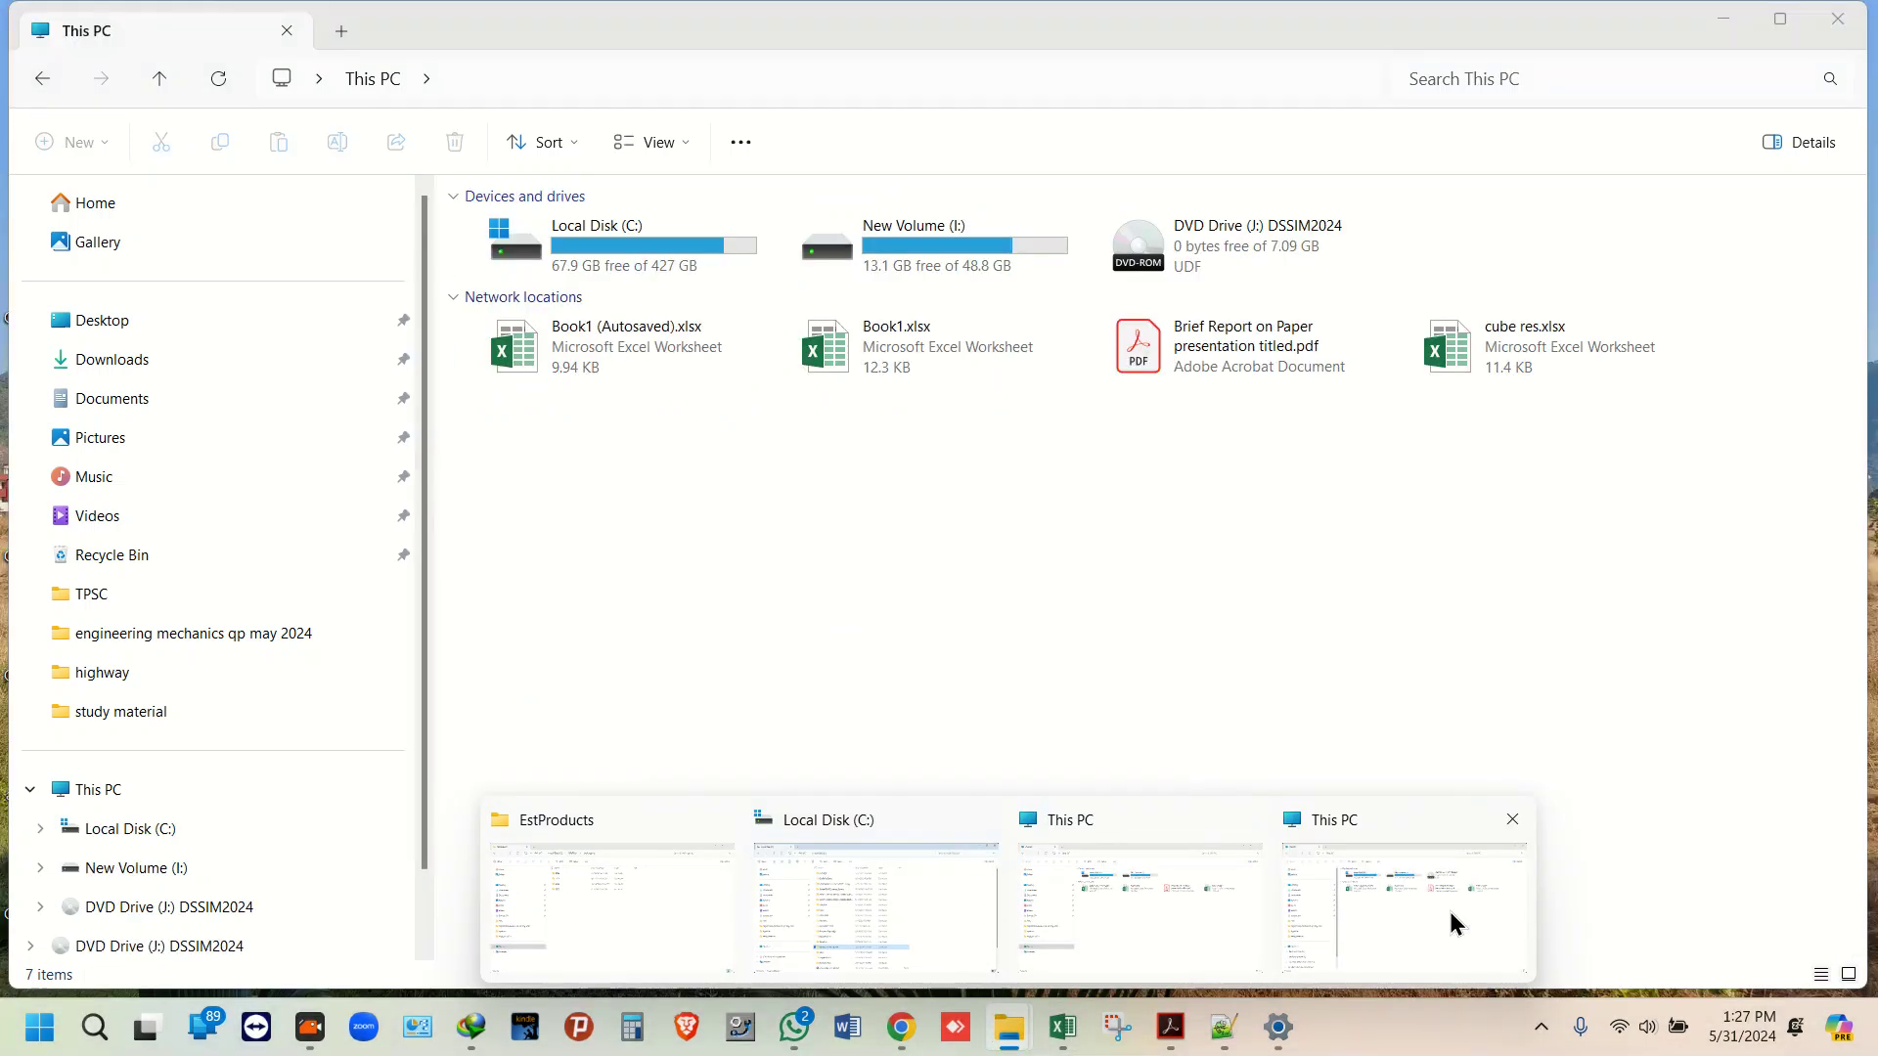
Step: Open the contents of DVD Drive (J:) DSSIM2024 from This PC
{"action": "left_click", "coordinate": [868, 906]}
{"action": "left_click", "coordinate": [161, 776]}
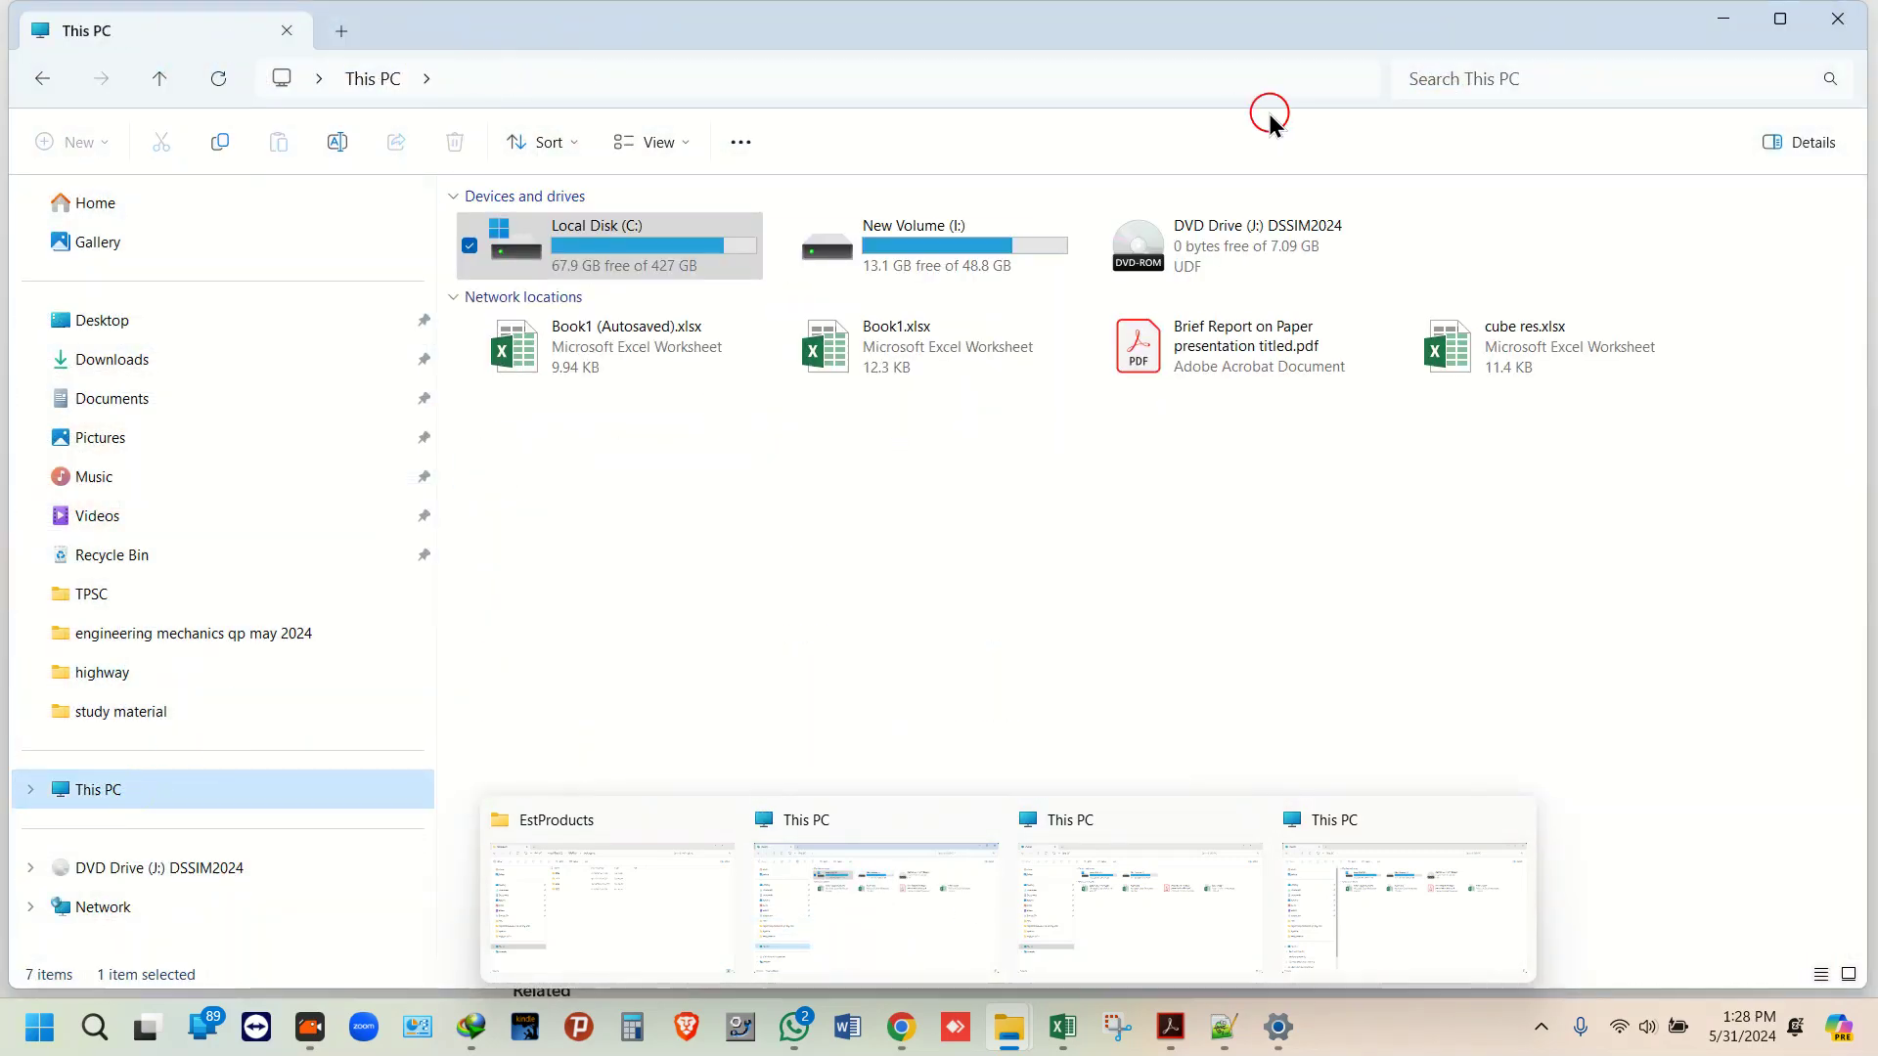
{"action": "left_click", "coordinate": [1250, 247]}
{"action": "right_click", "coordinate": [1251, 250]}
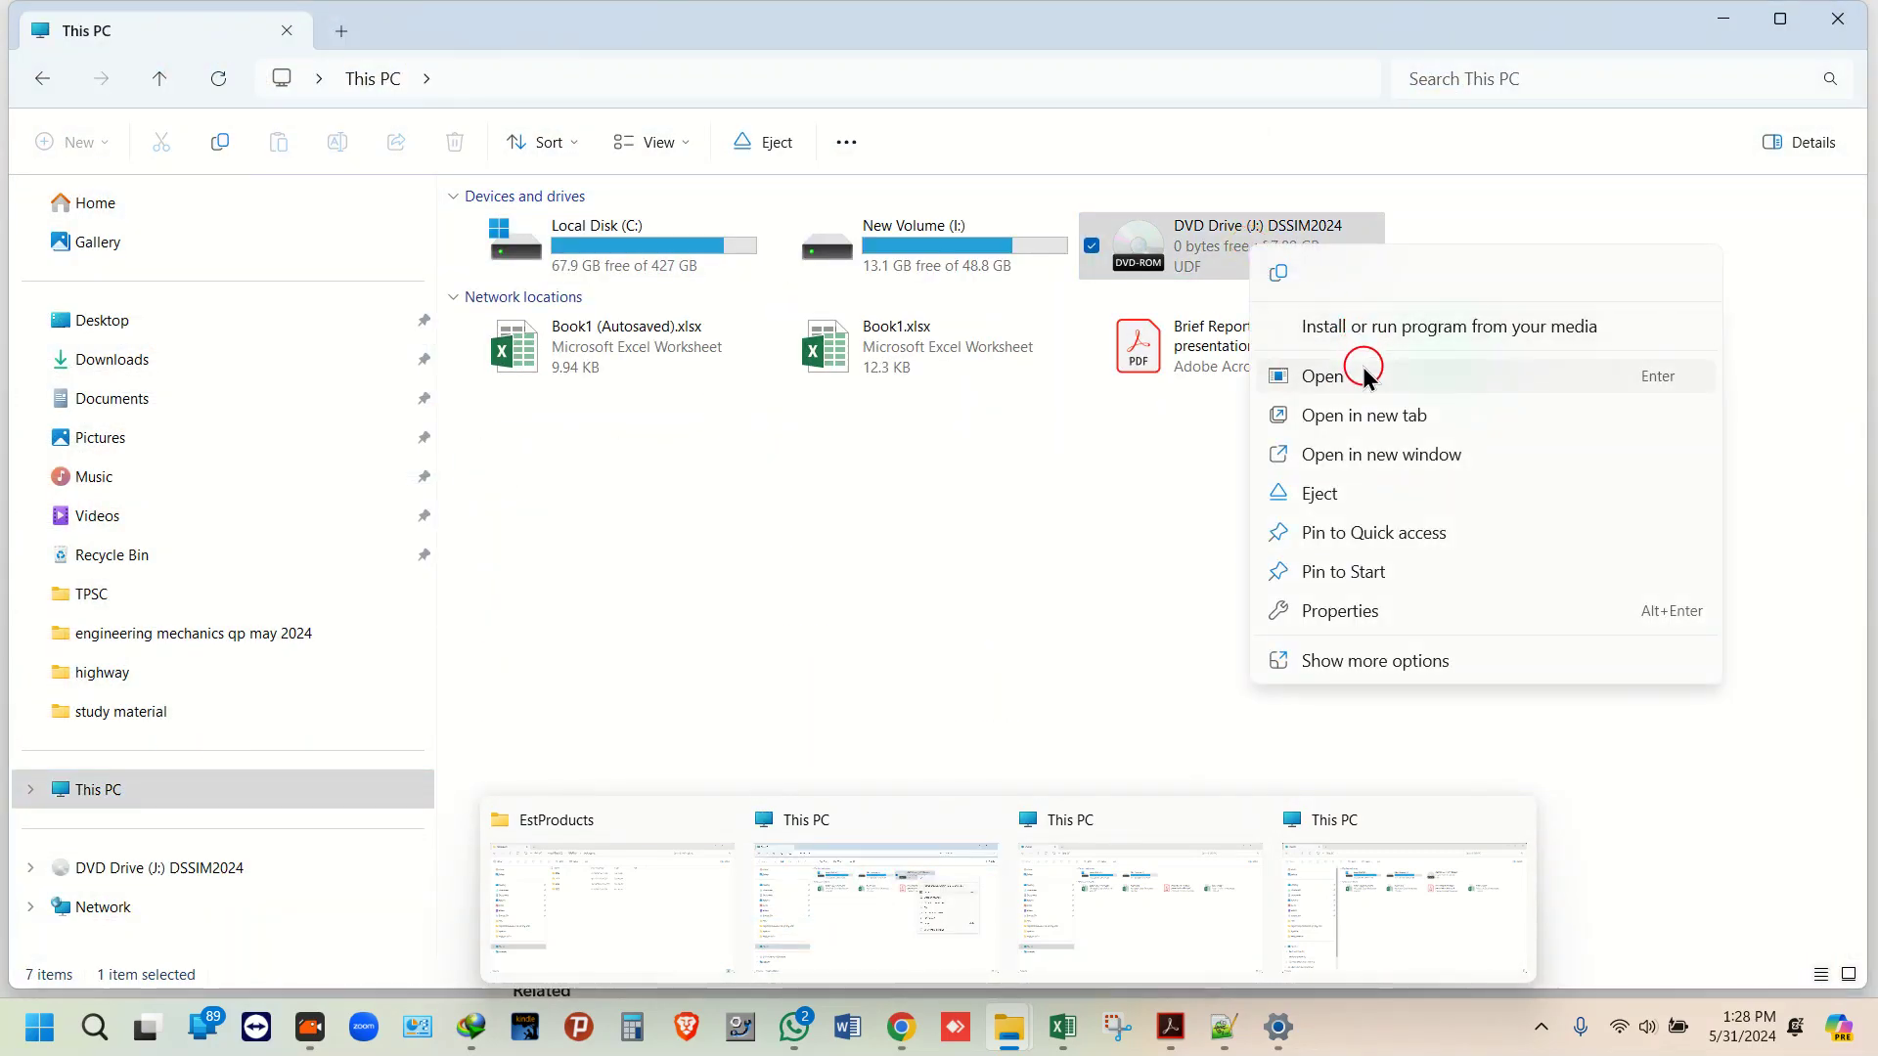
{"action": "left_click", "coordinate": [1363, 375]}
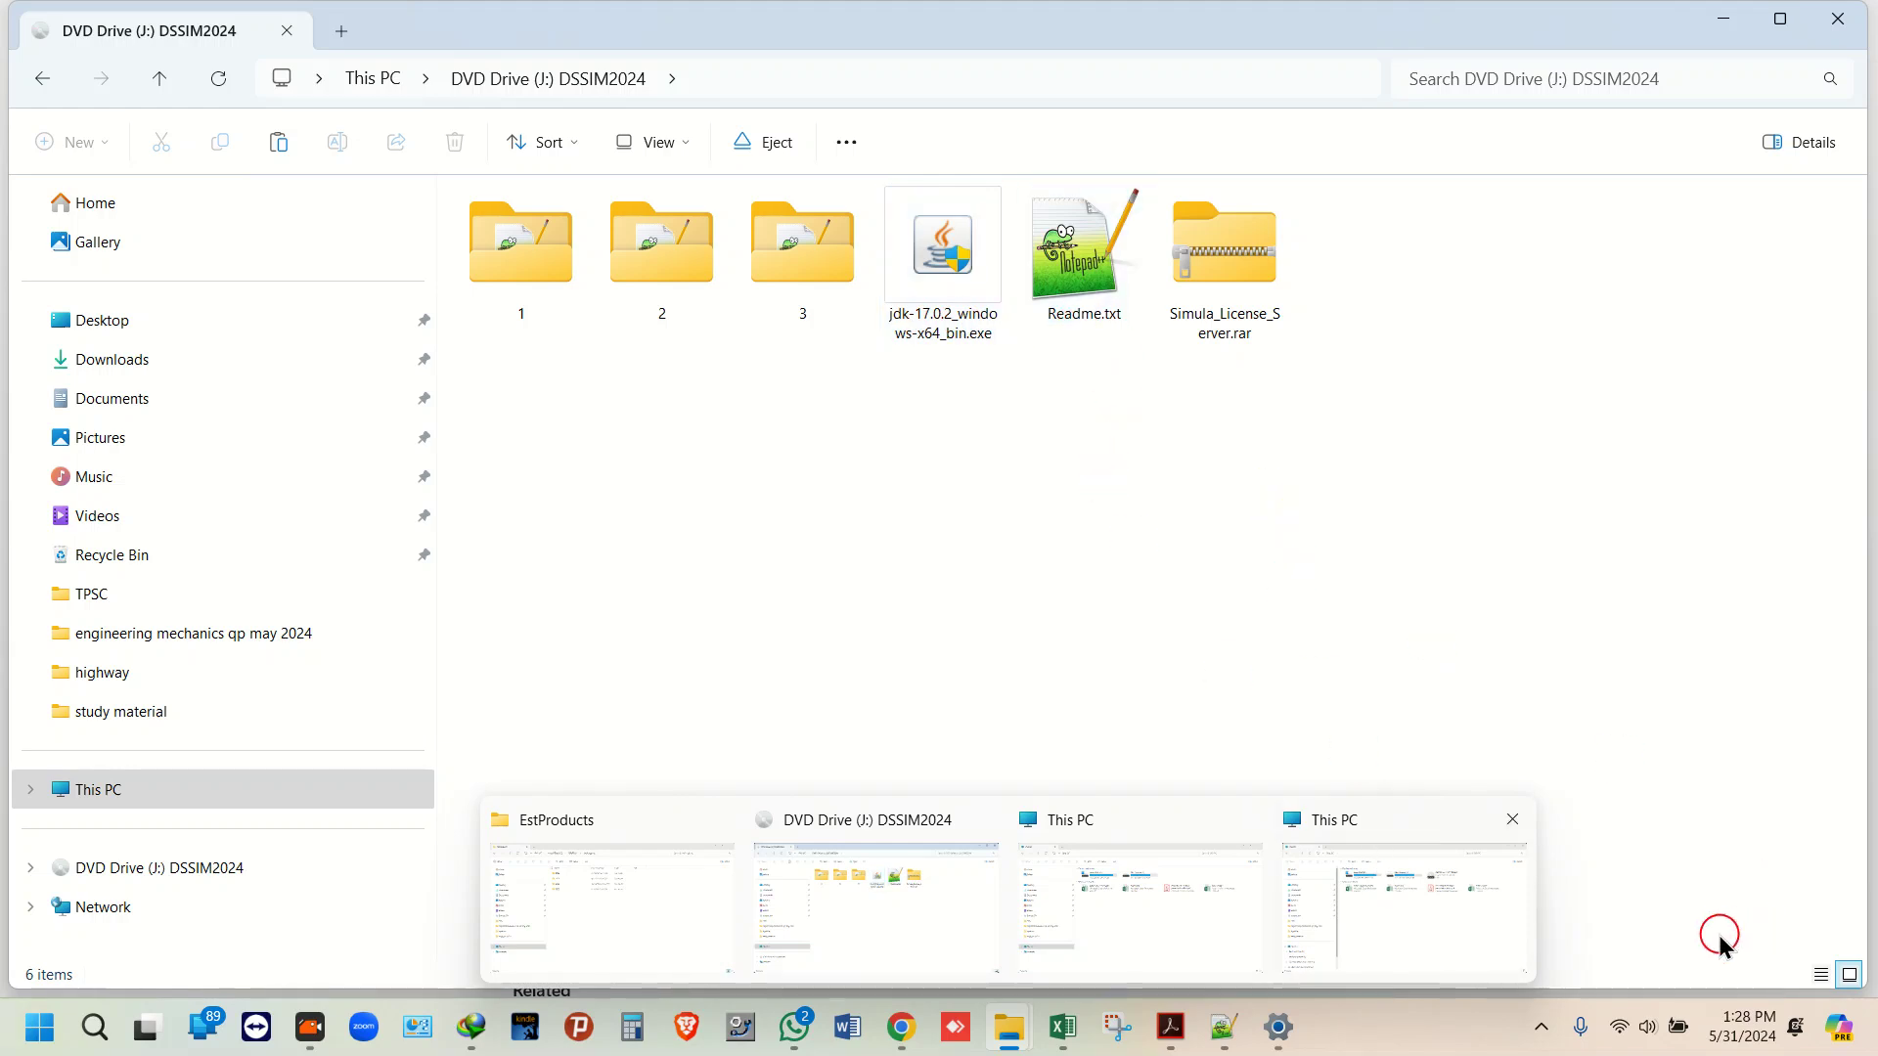
{"action": "left_click", "coordinate": [1588, 961]}
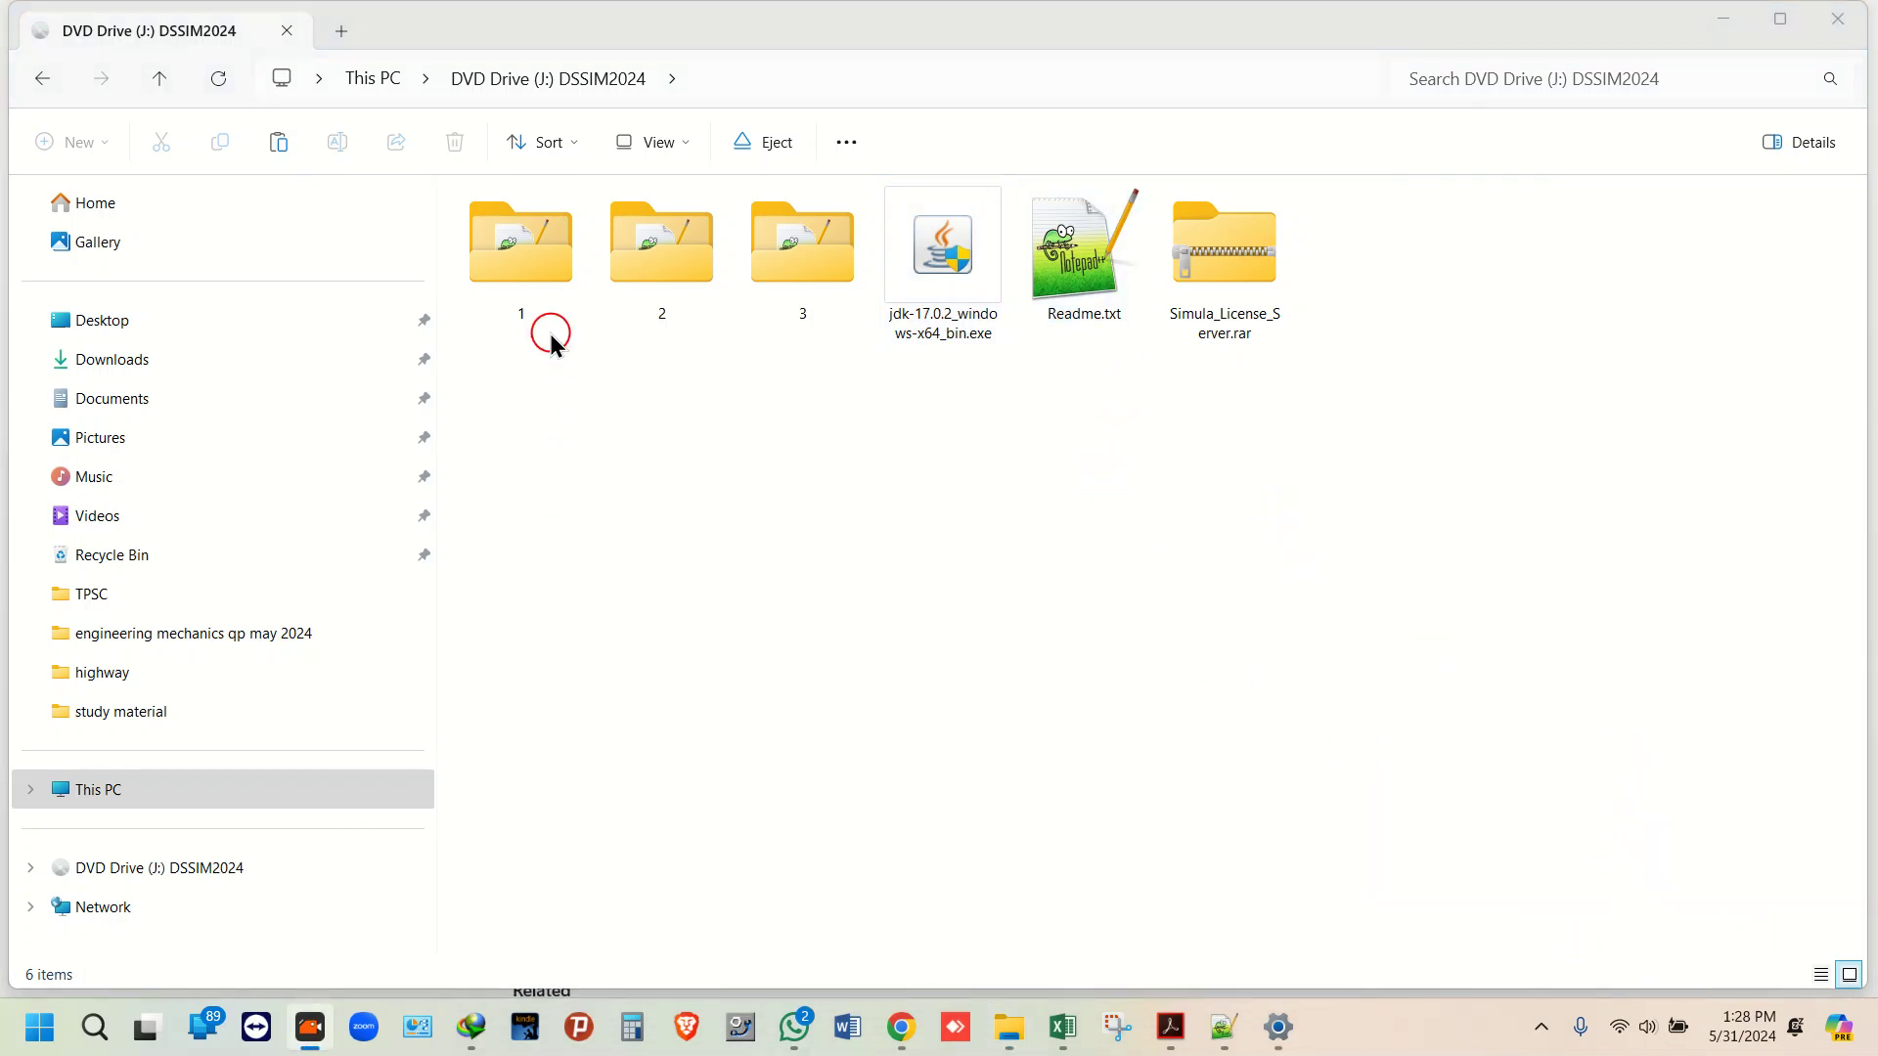
Step: Launch the jdk-17.0.2 installer, accept the default install folder, and open Readme.txt
{"action": "left_click", "coordinate": [929, 243]}
{"action": "right_click", "coordinate": [929, 243]}
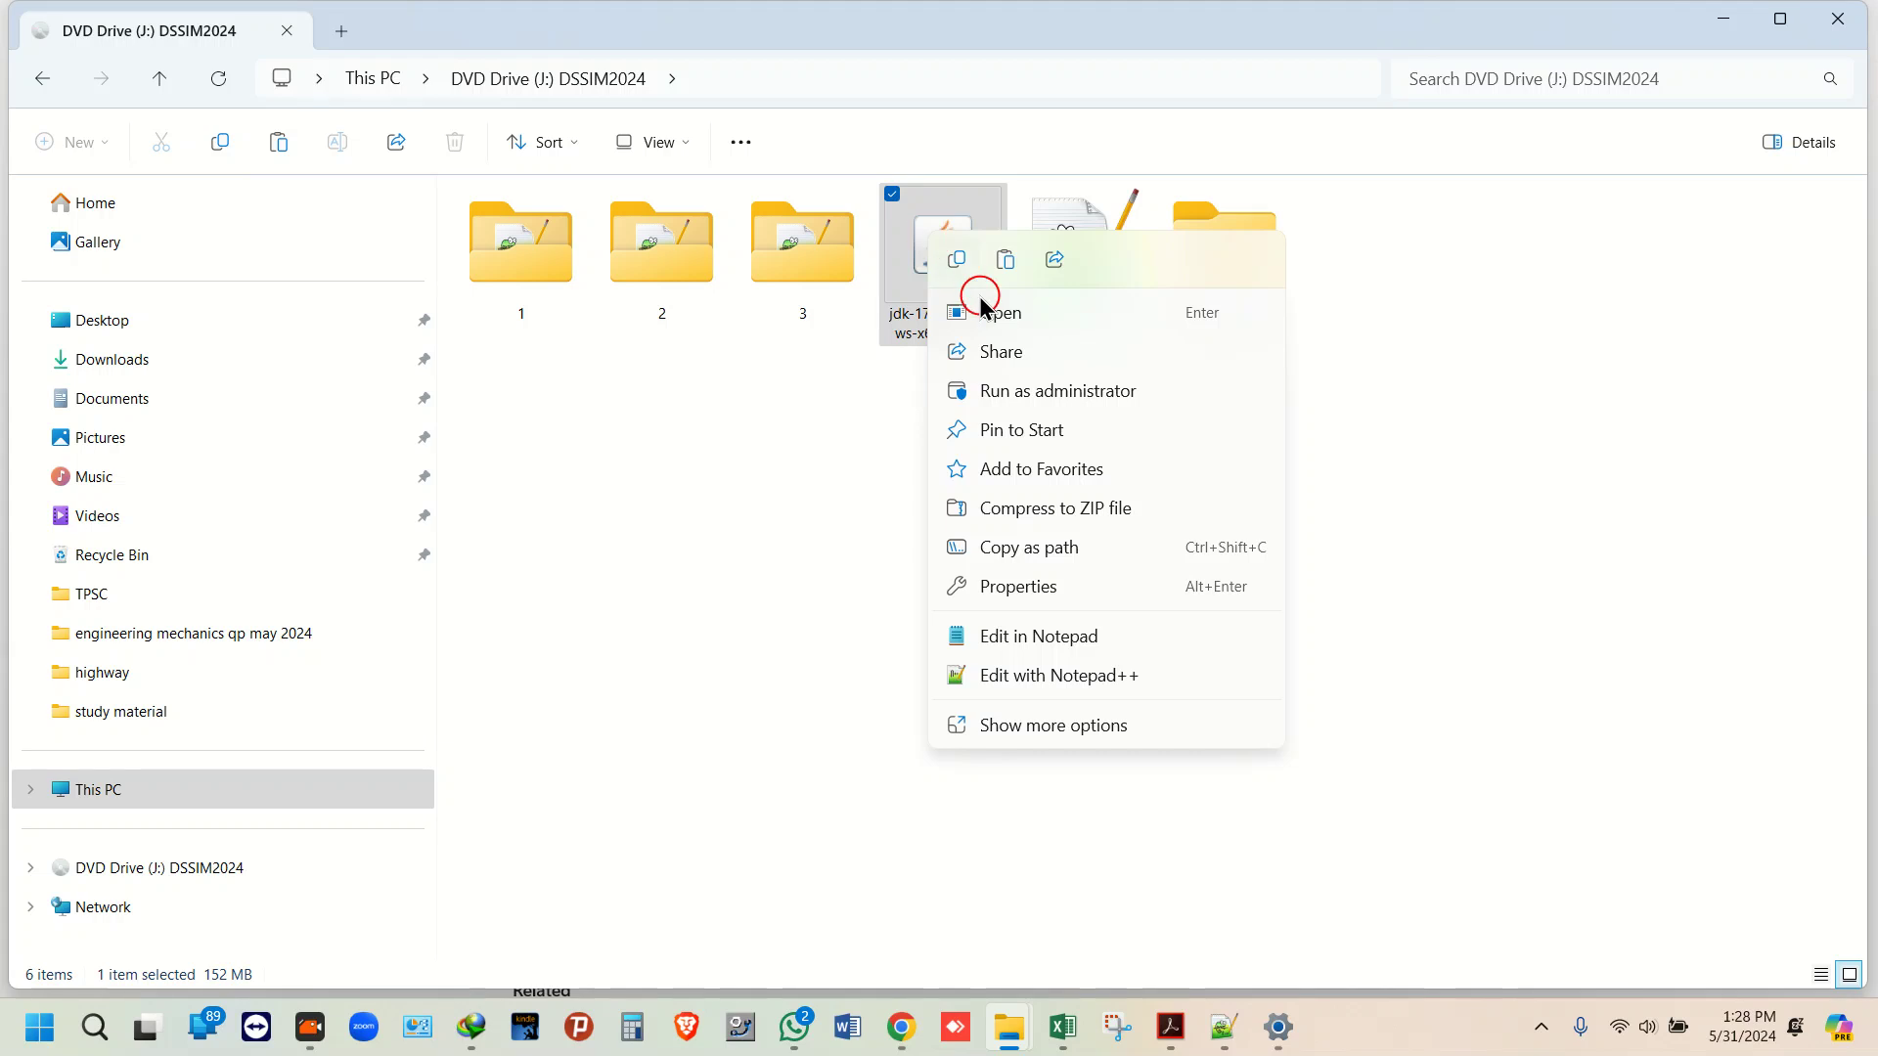
{"action": "left_click", "coordinate": [999, 312]}
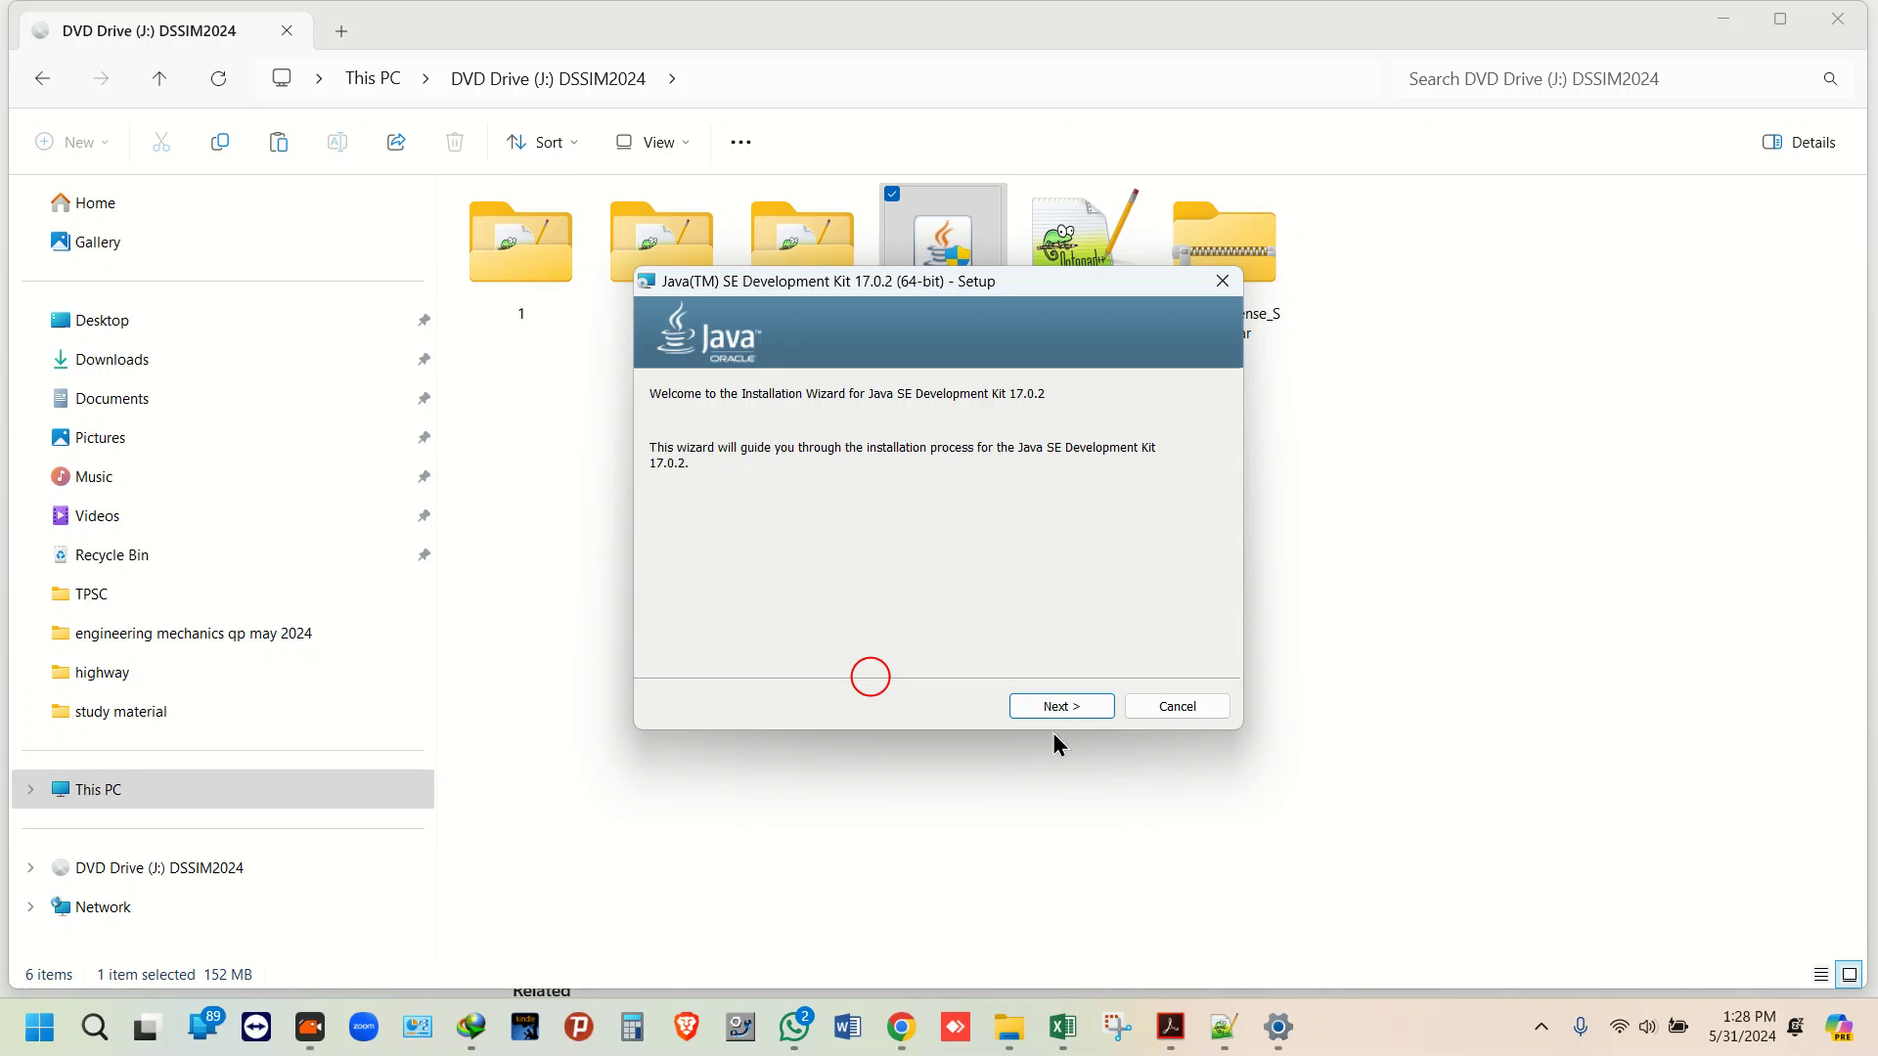
{"action": "left_click", "coordinate": [1088, 719]}
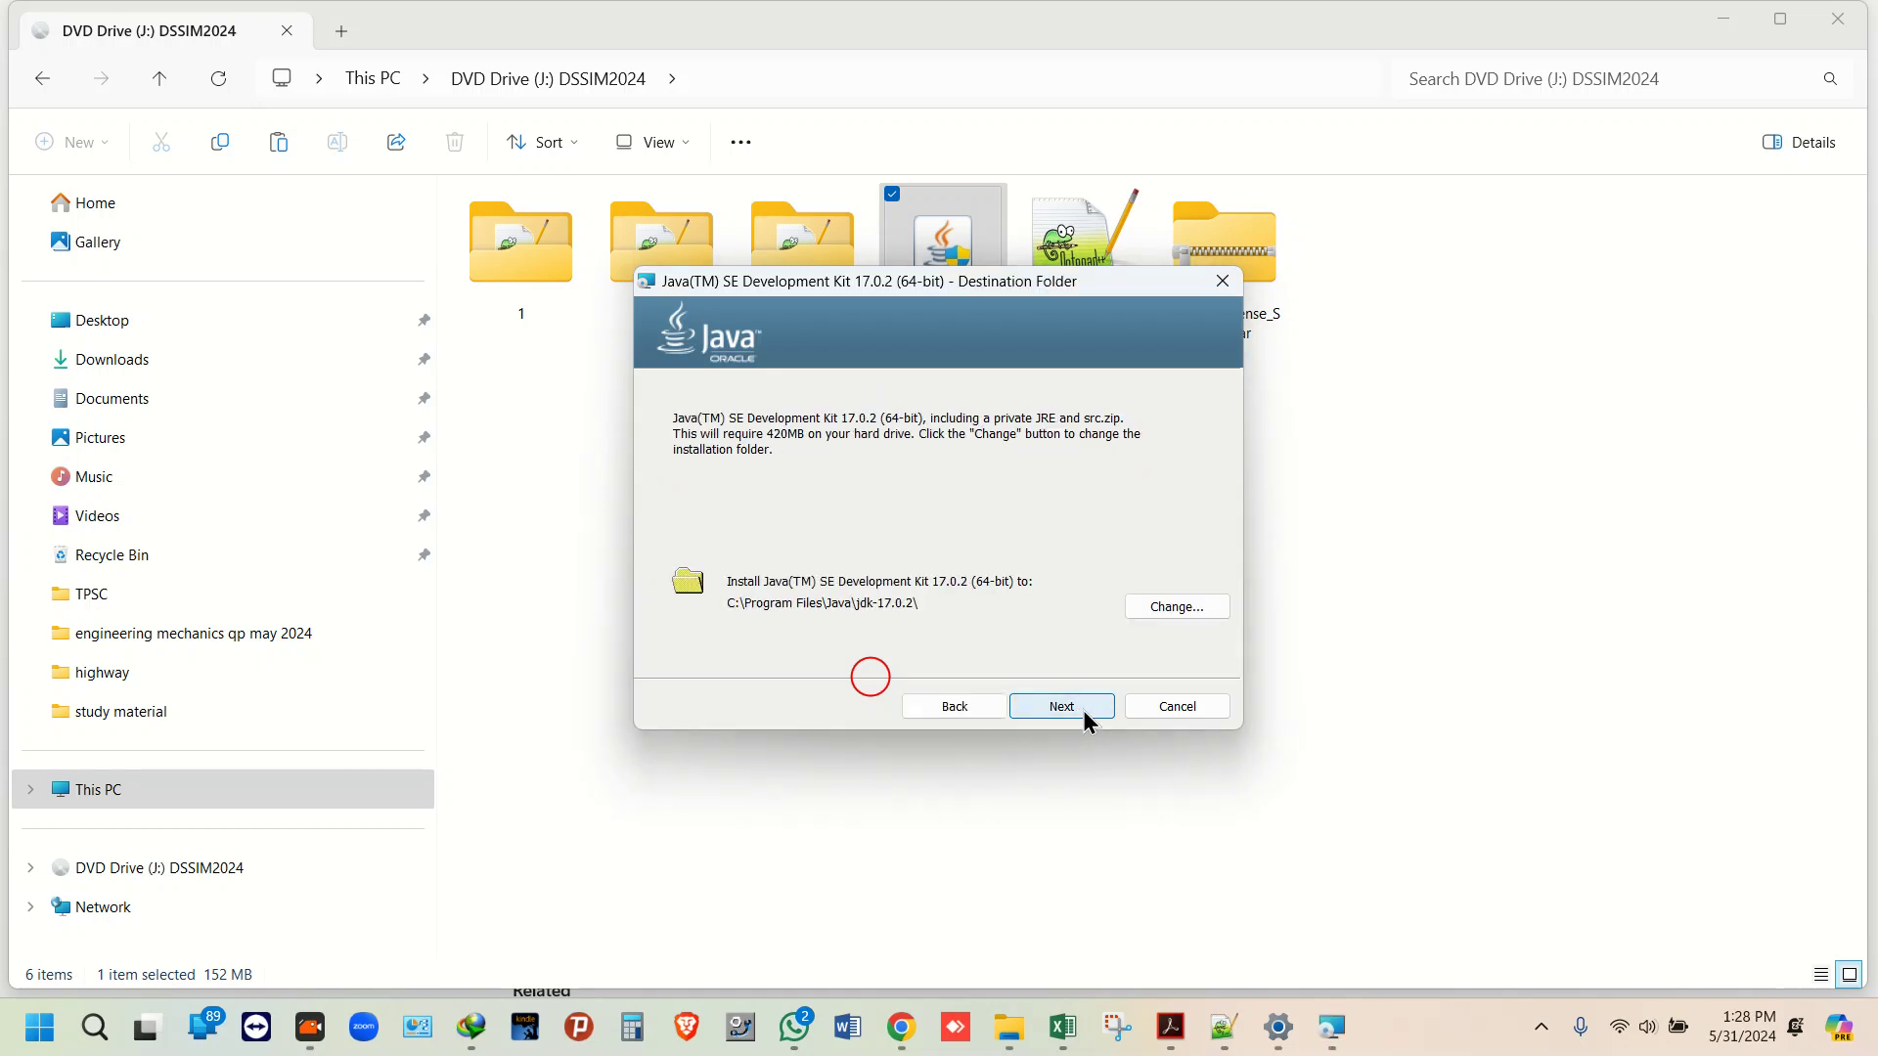
{"action": "left_click", "coordinate": [1061, 706]}
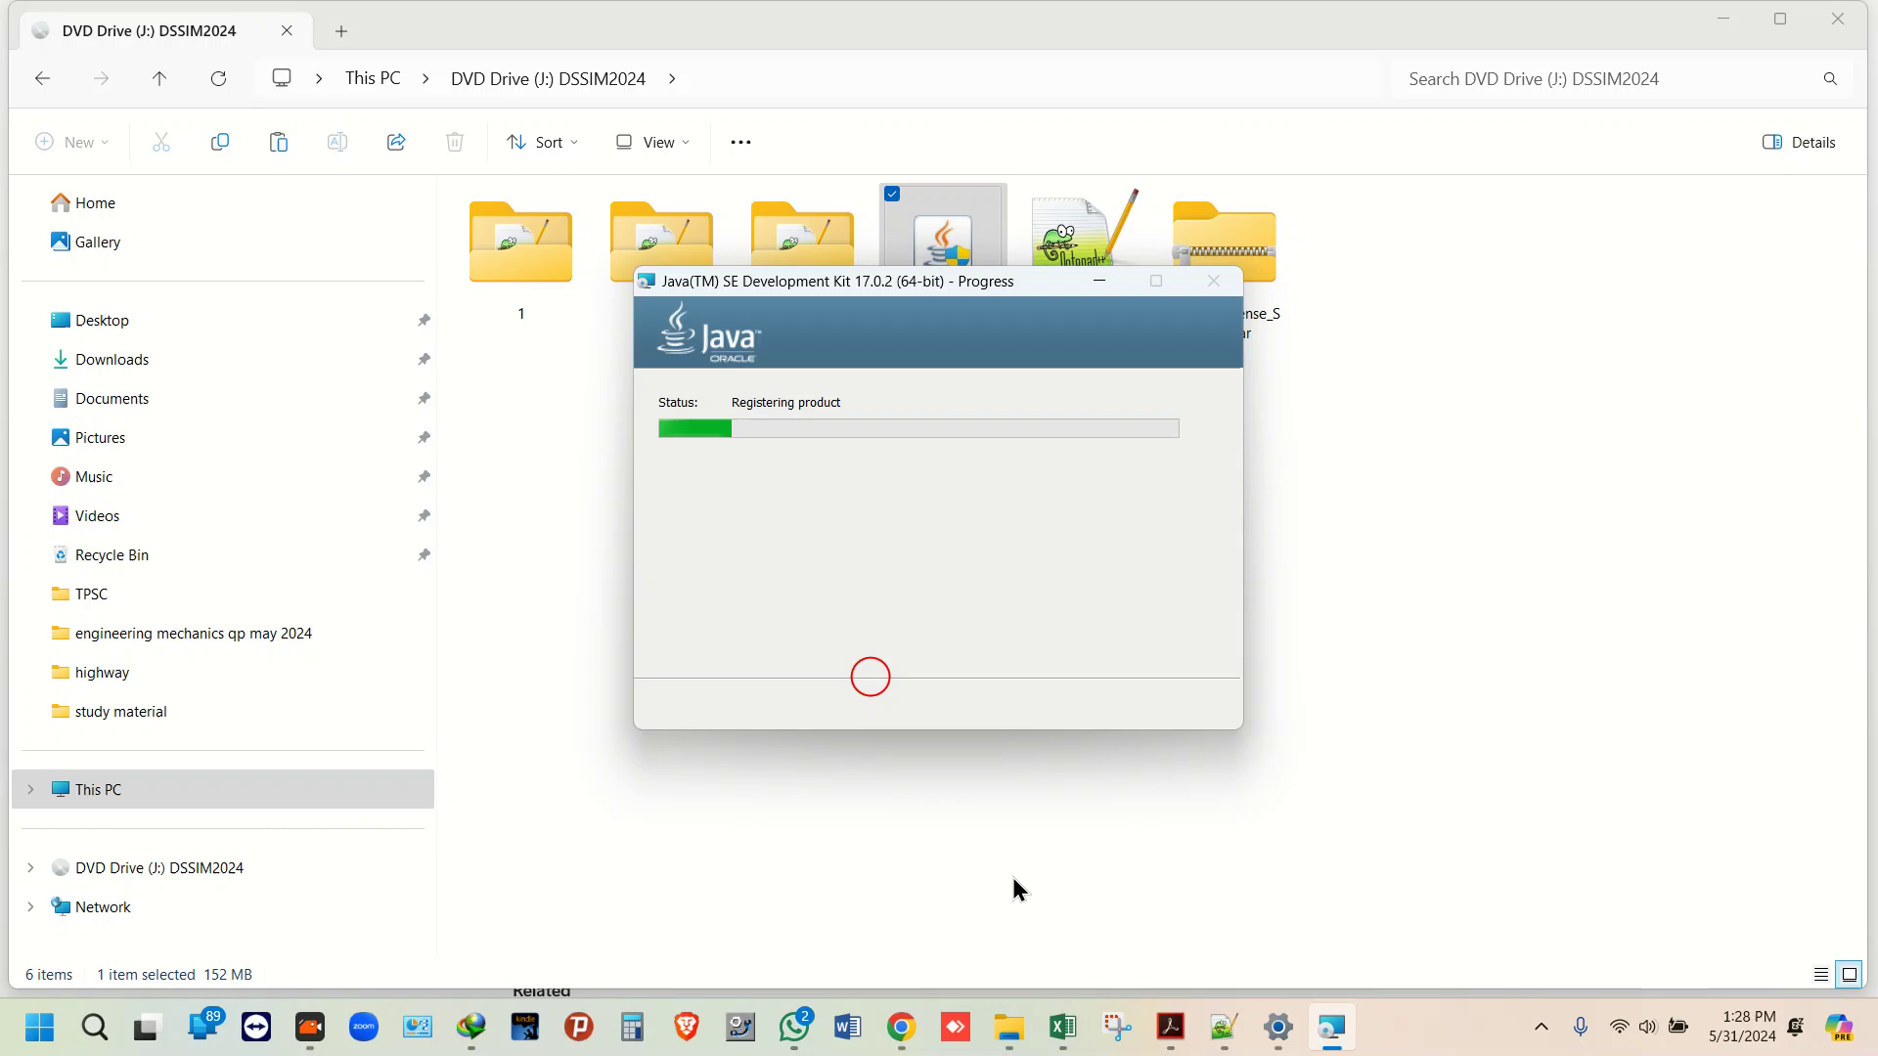
{"action": "double_click", "coordinate": [1085, 251]}
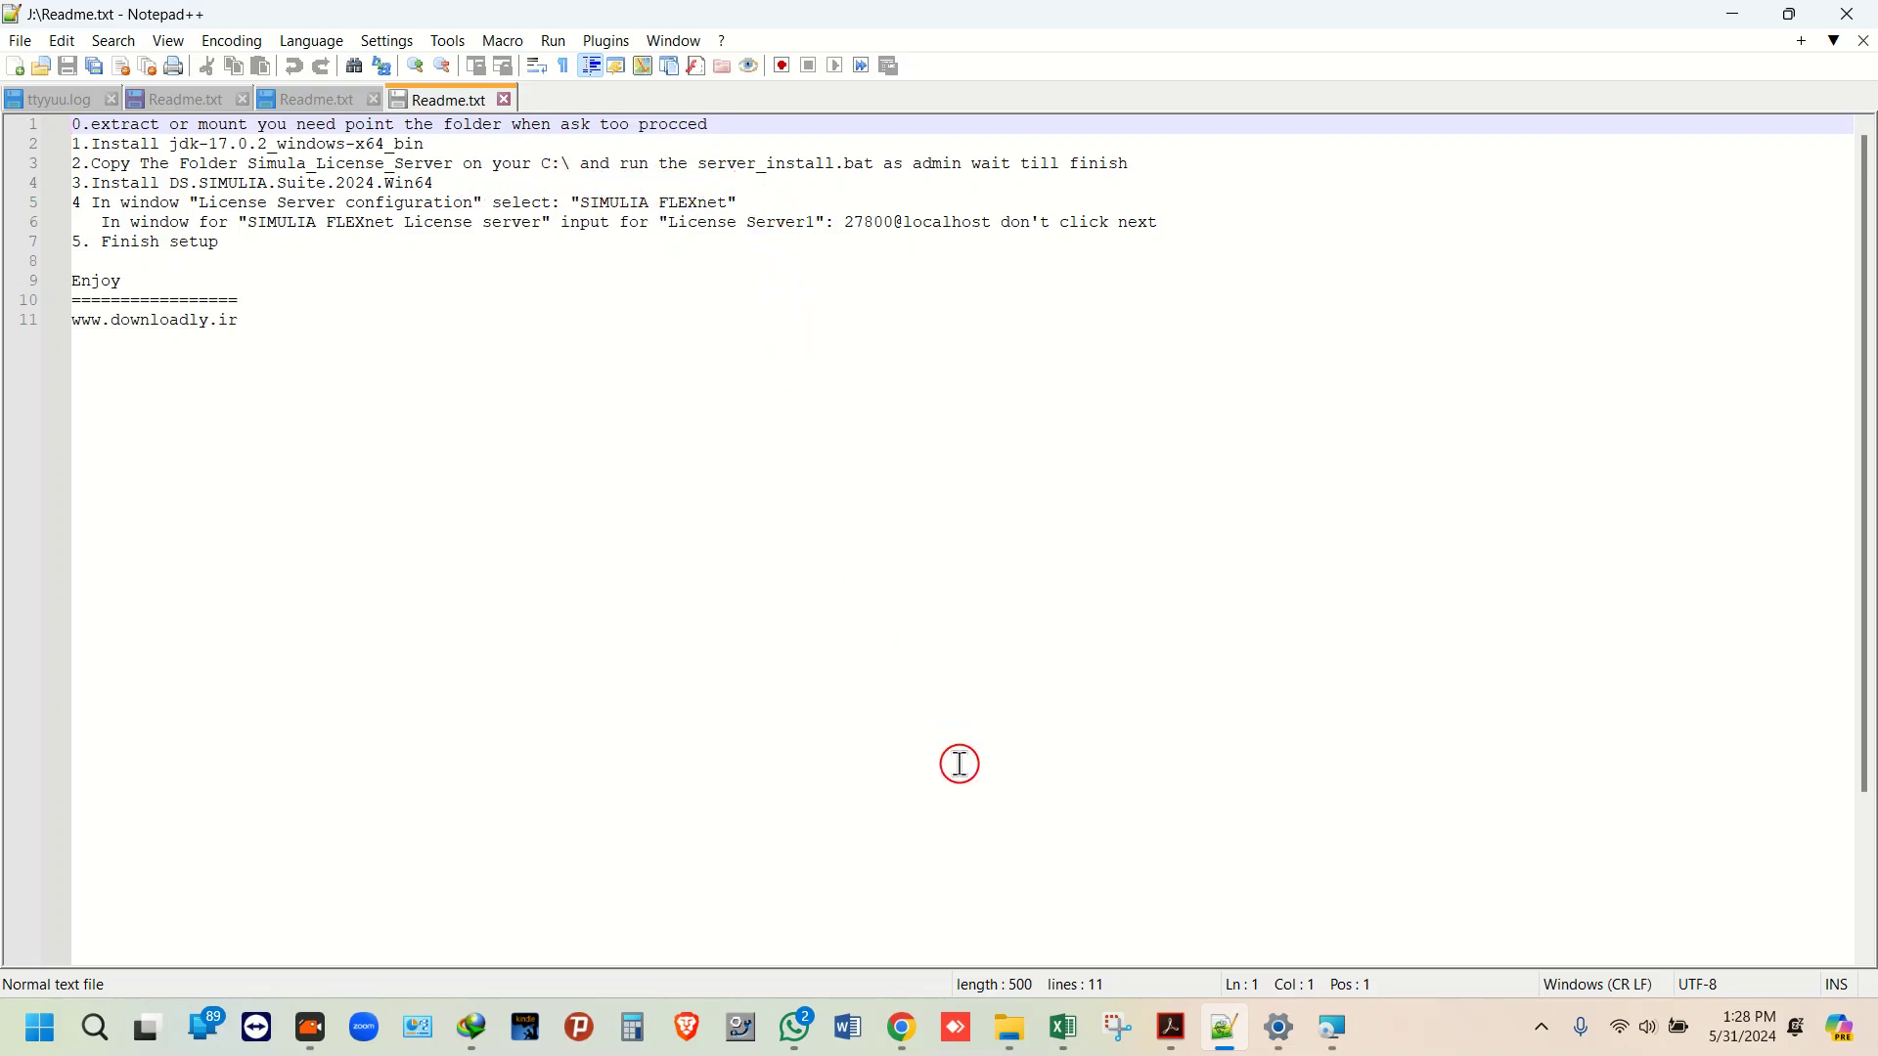
{"action": "left_click", "coordinate": [1744, 21]}
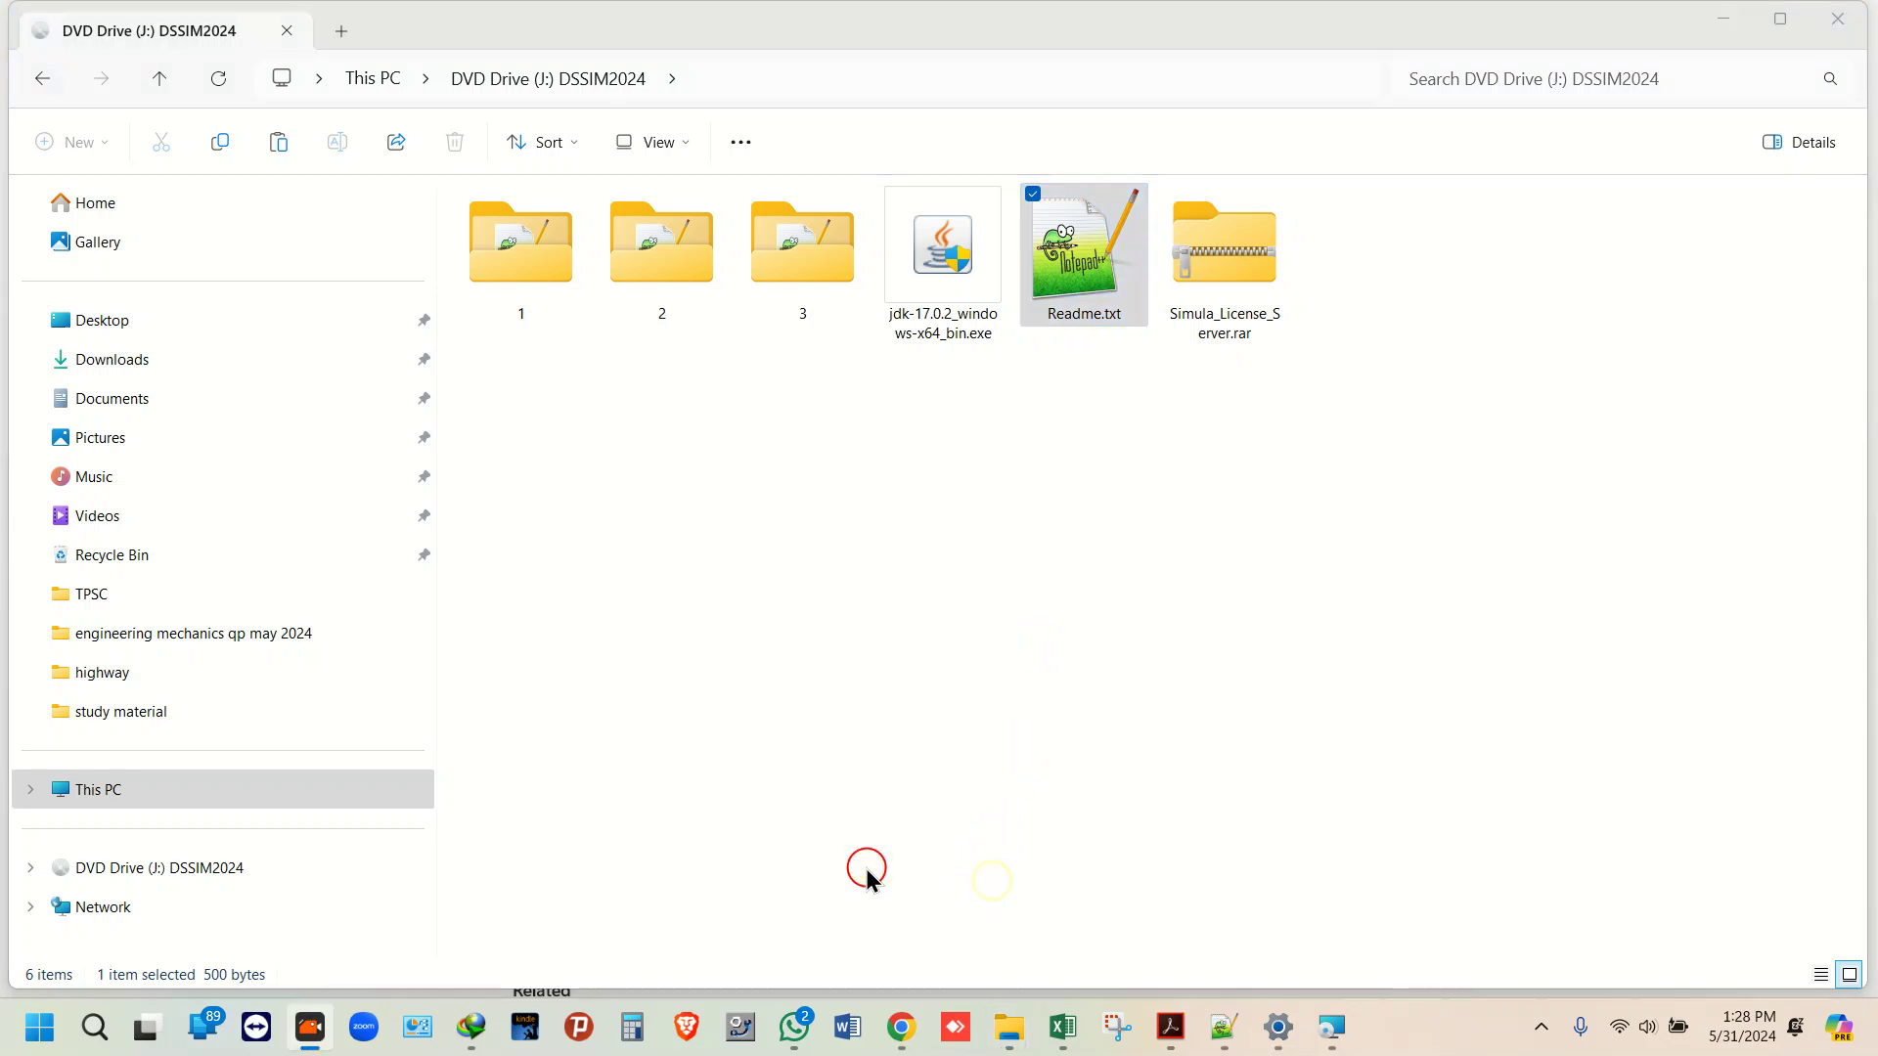
Step: Run server_install.bat from C:\Simula_License_Server with administrator rights
{"action": "left_click", "coordinate": [30, 789]}
{"action": "left_click", "coordinate": [113, 828]}
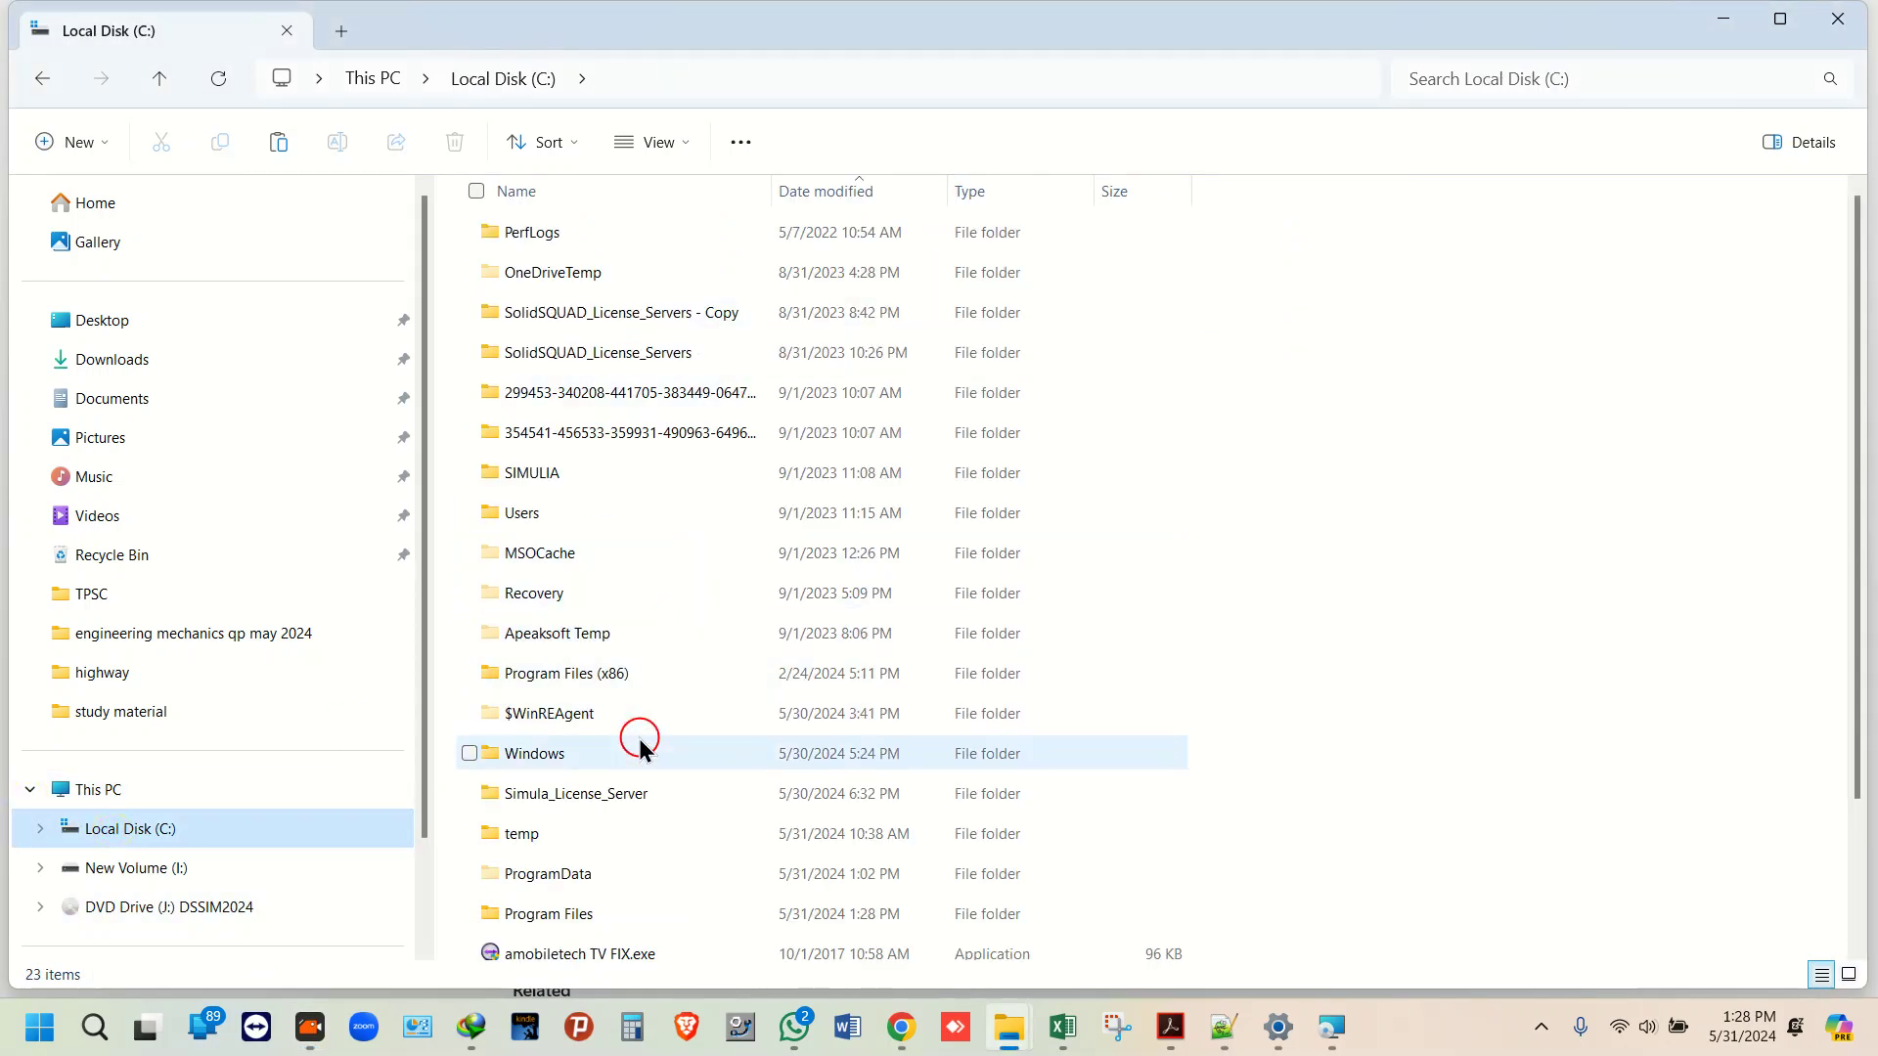
{"action": "double_click", "coordinate": [627, 792]}
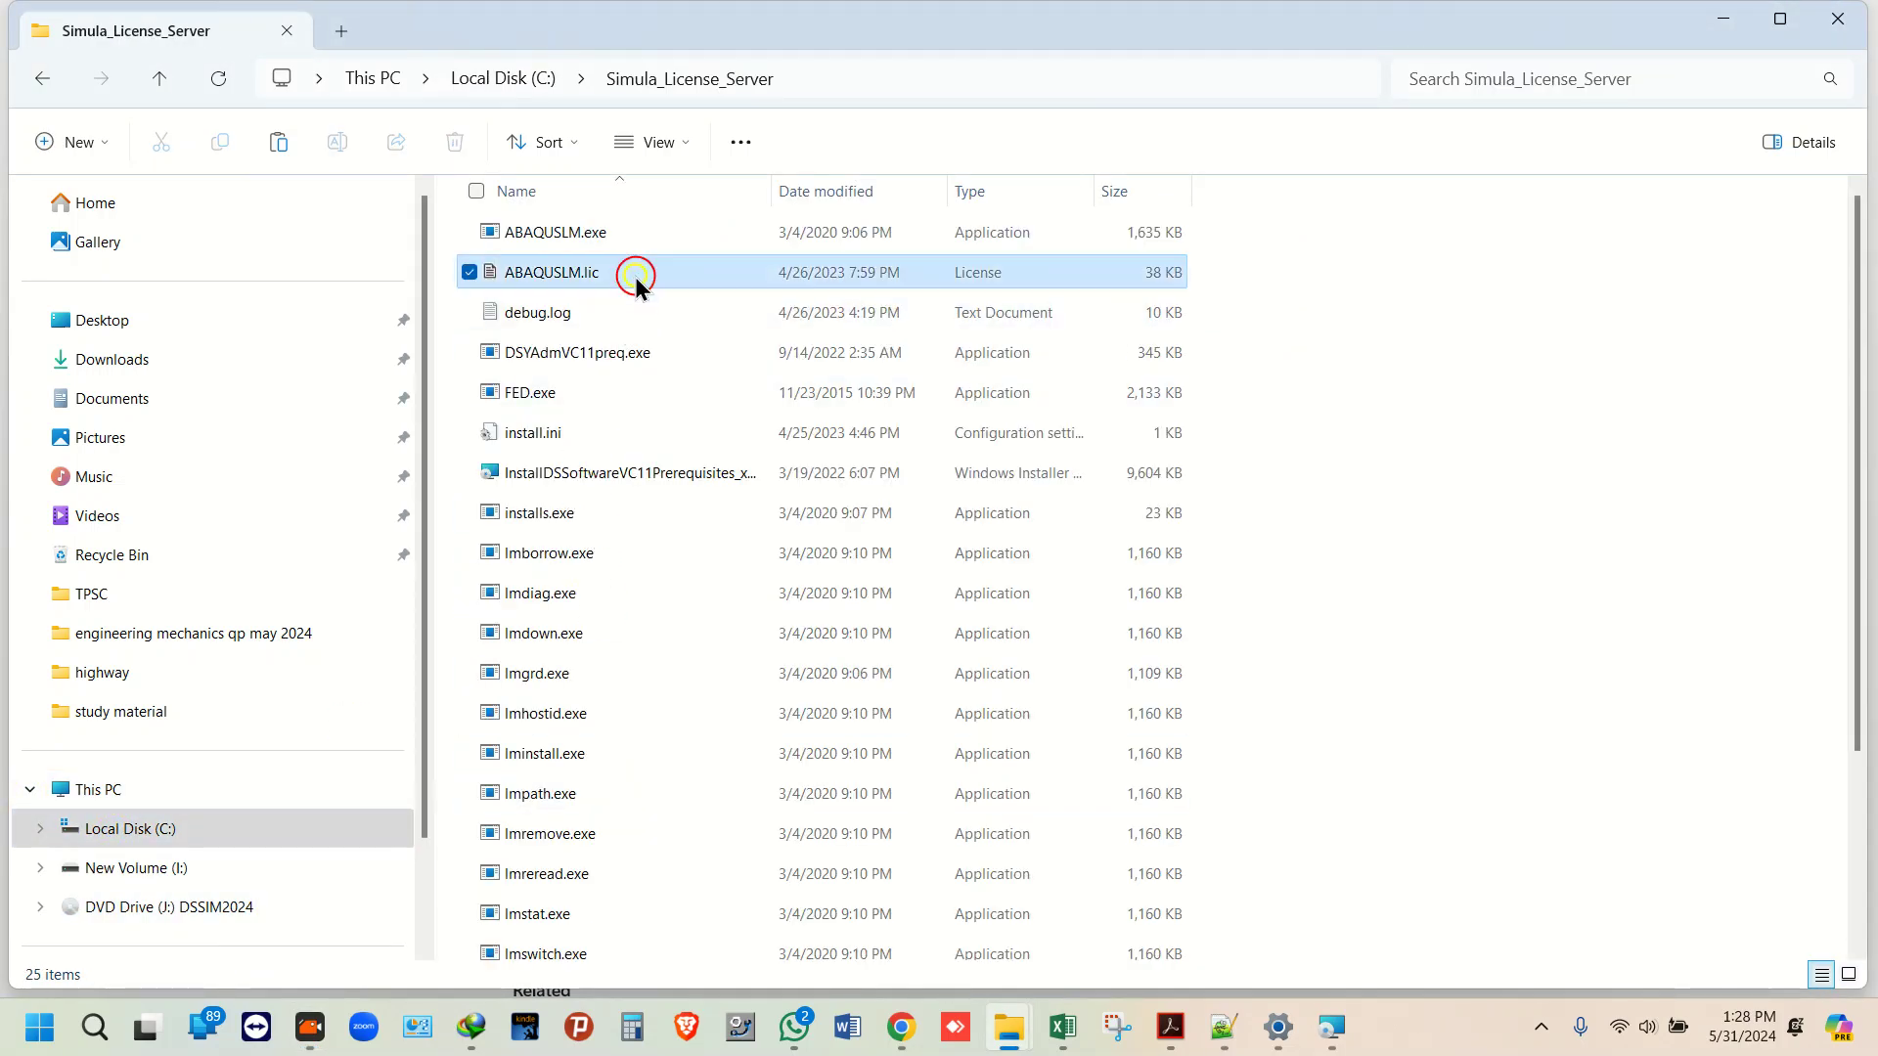
{"action": "key", "text": "i"}
{"action": "key", "text": "i"}
{"action": "key", "text": "i"}
{"action": "key", "text": "i"}
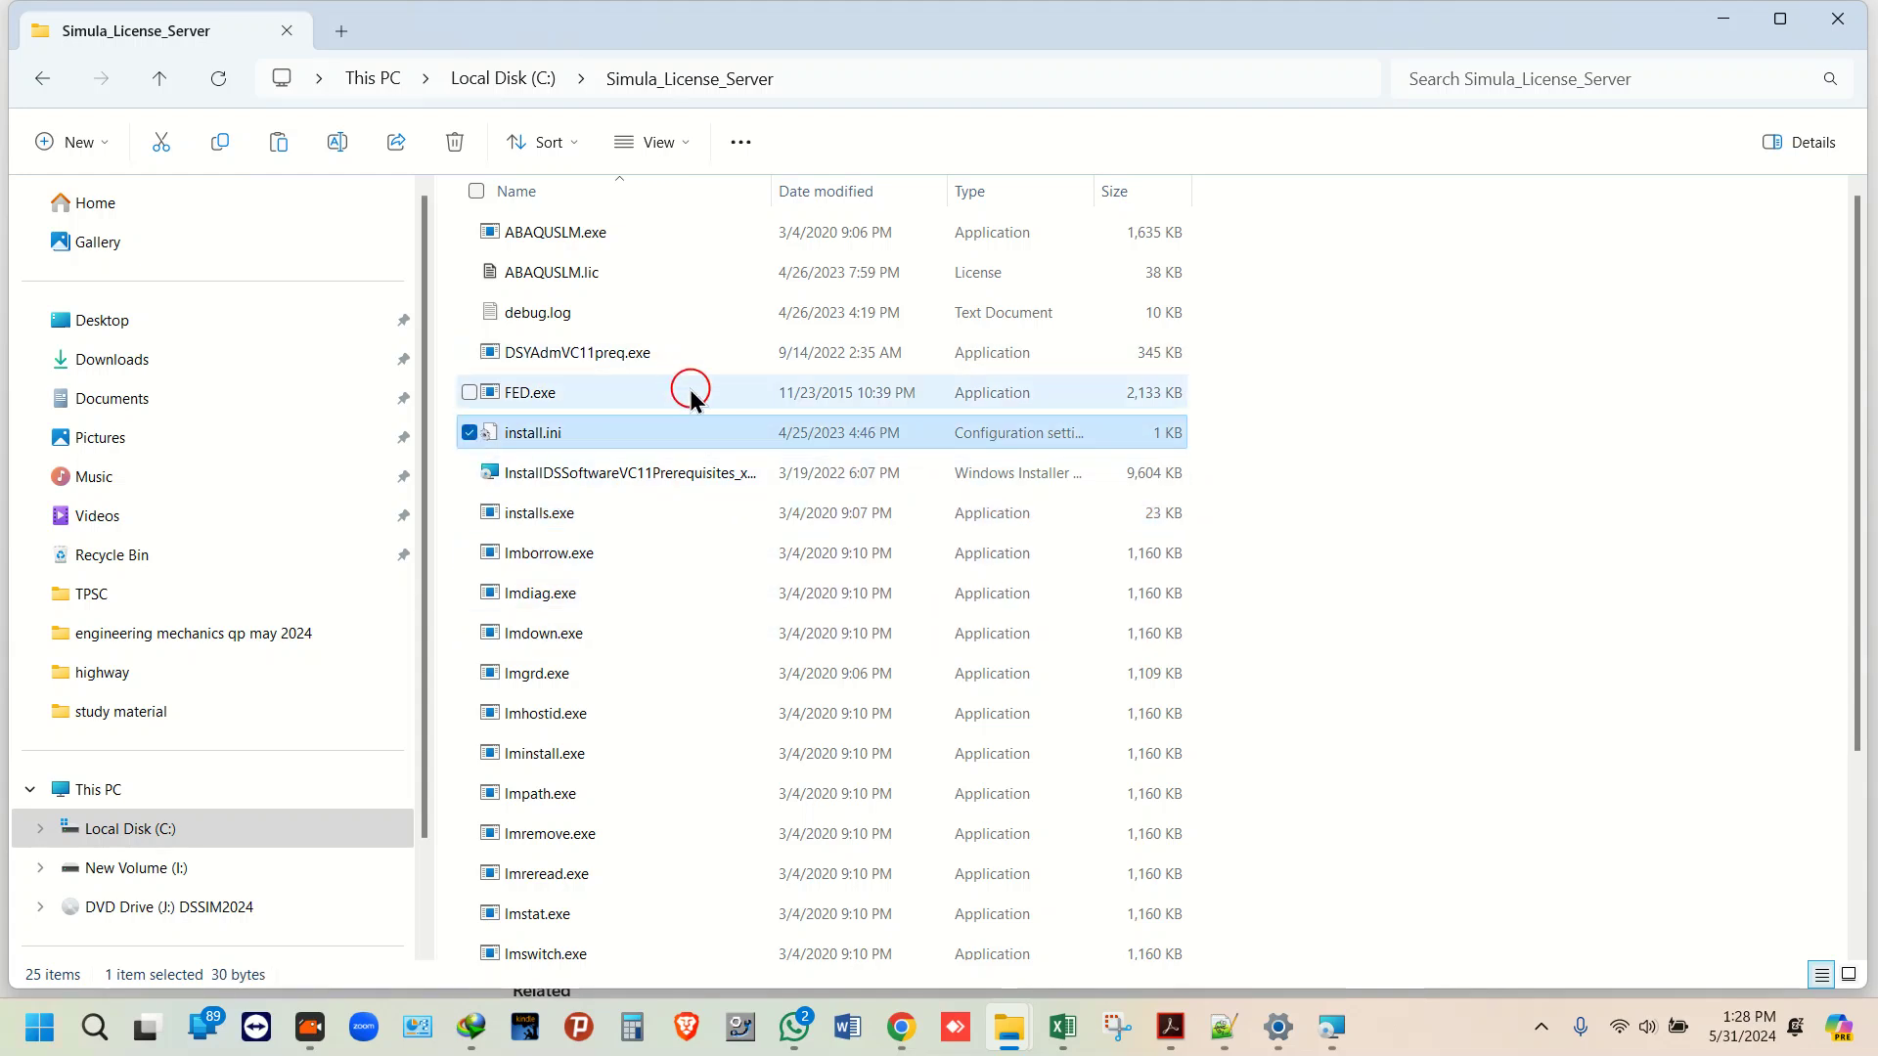
{"action": "scroll", "coordinate": [691, 398], "scroll_direction": "down", "scroll_amount": 3}
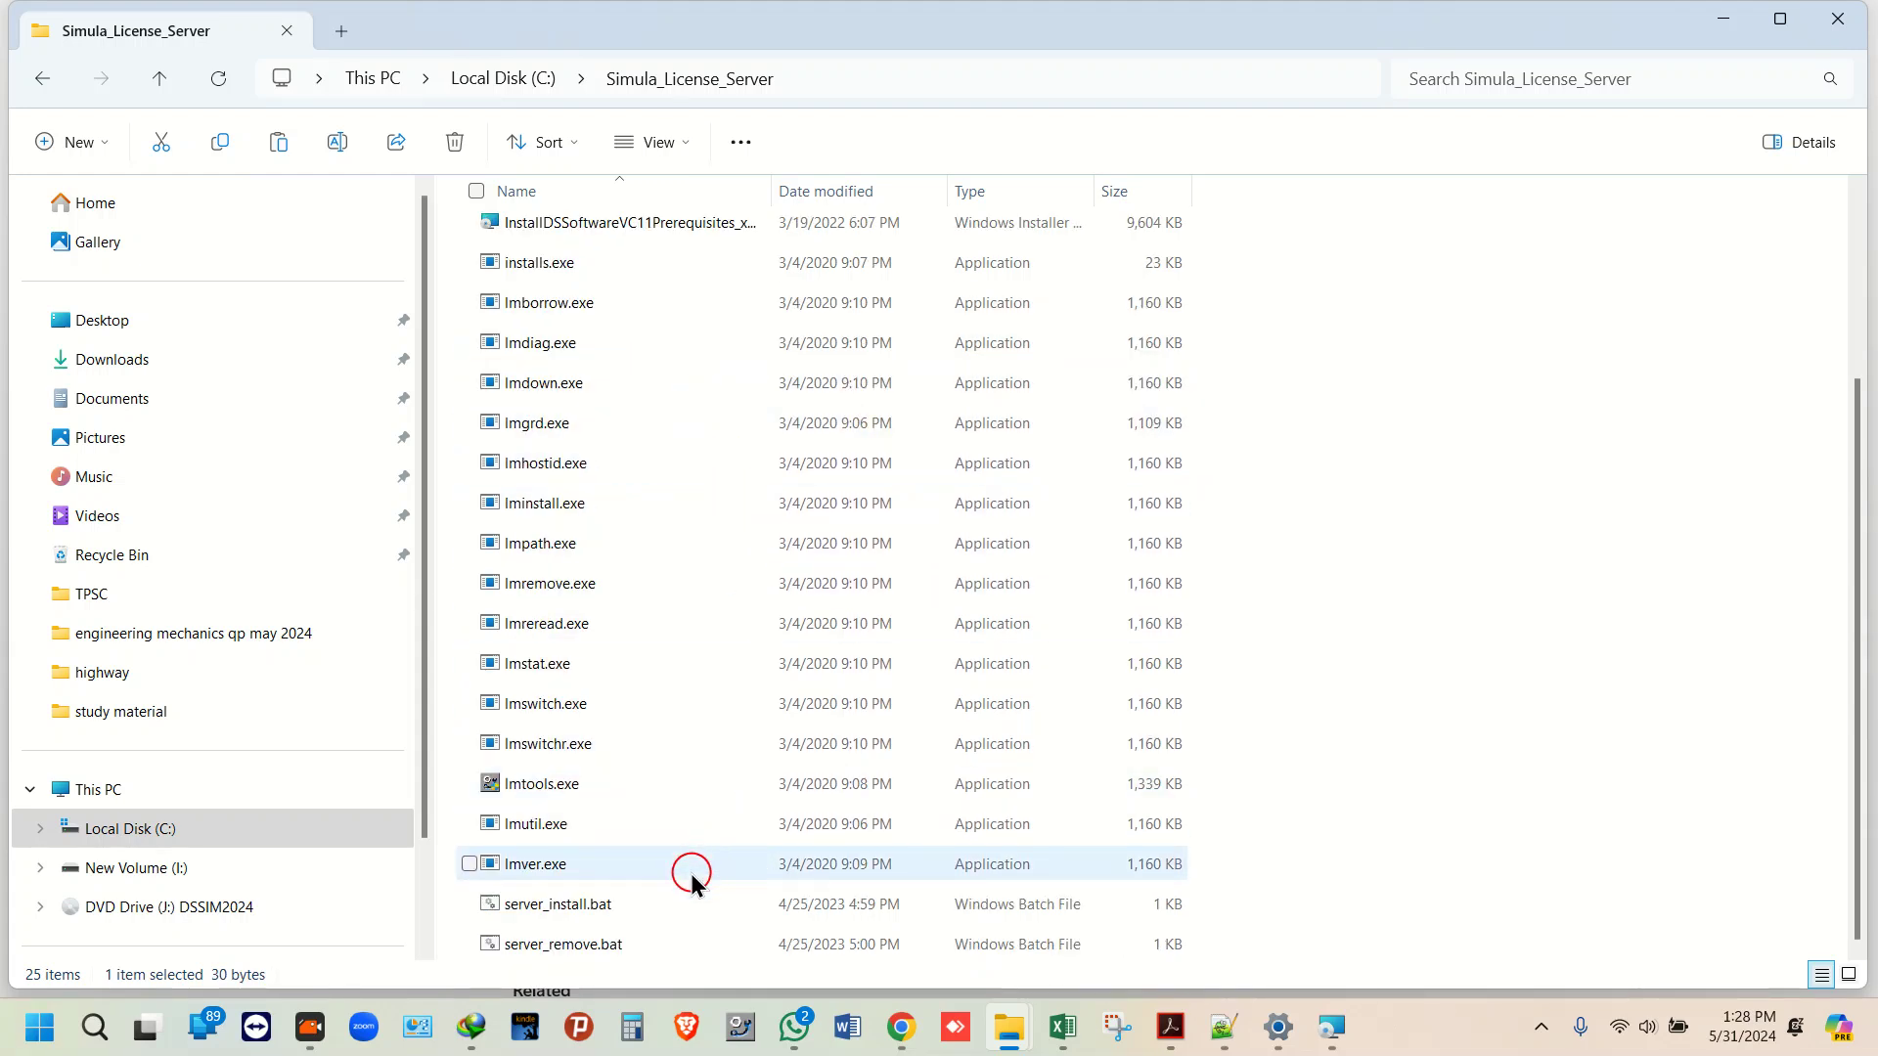
{"action": "left_click", "coordinate": [665, 906]}
{"action": "right_click", "coordinate": [665, 906]}
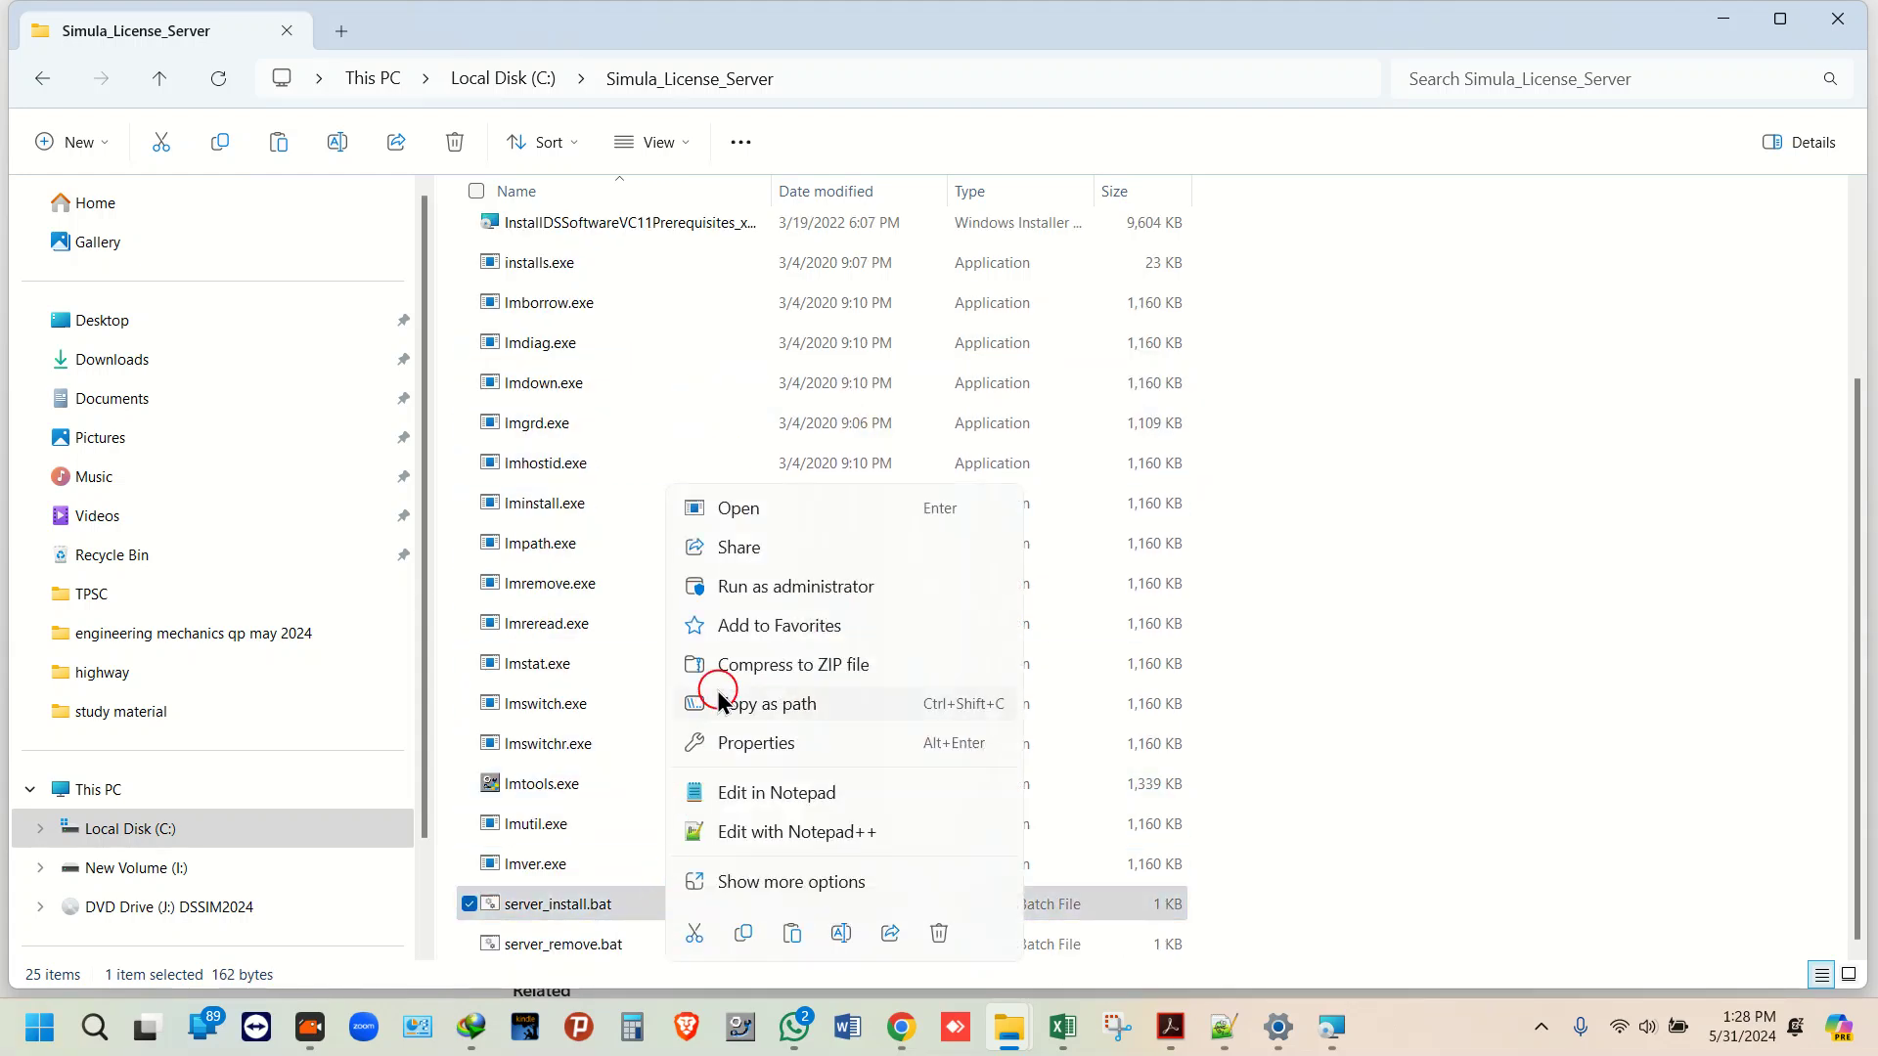
{"action": "left_click", "coordinate": [767, 589]}
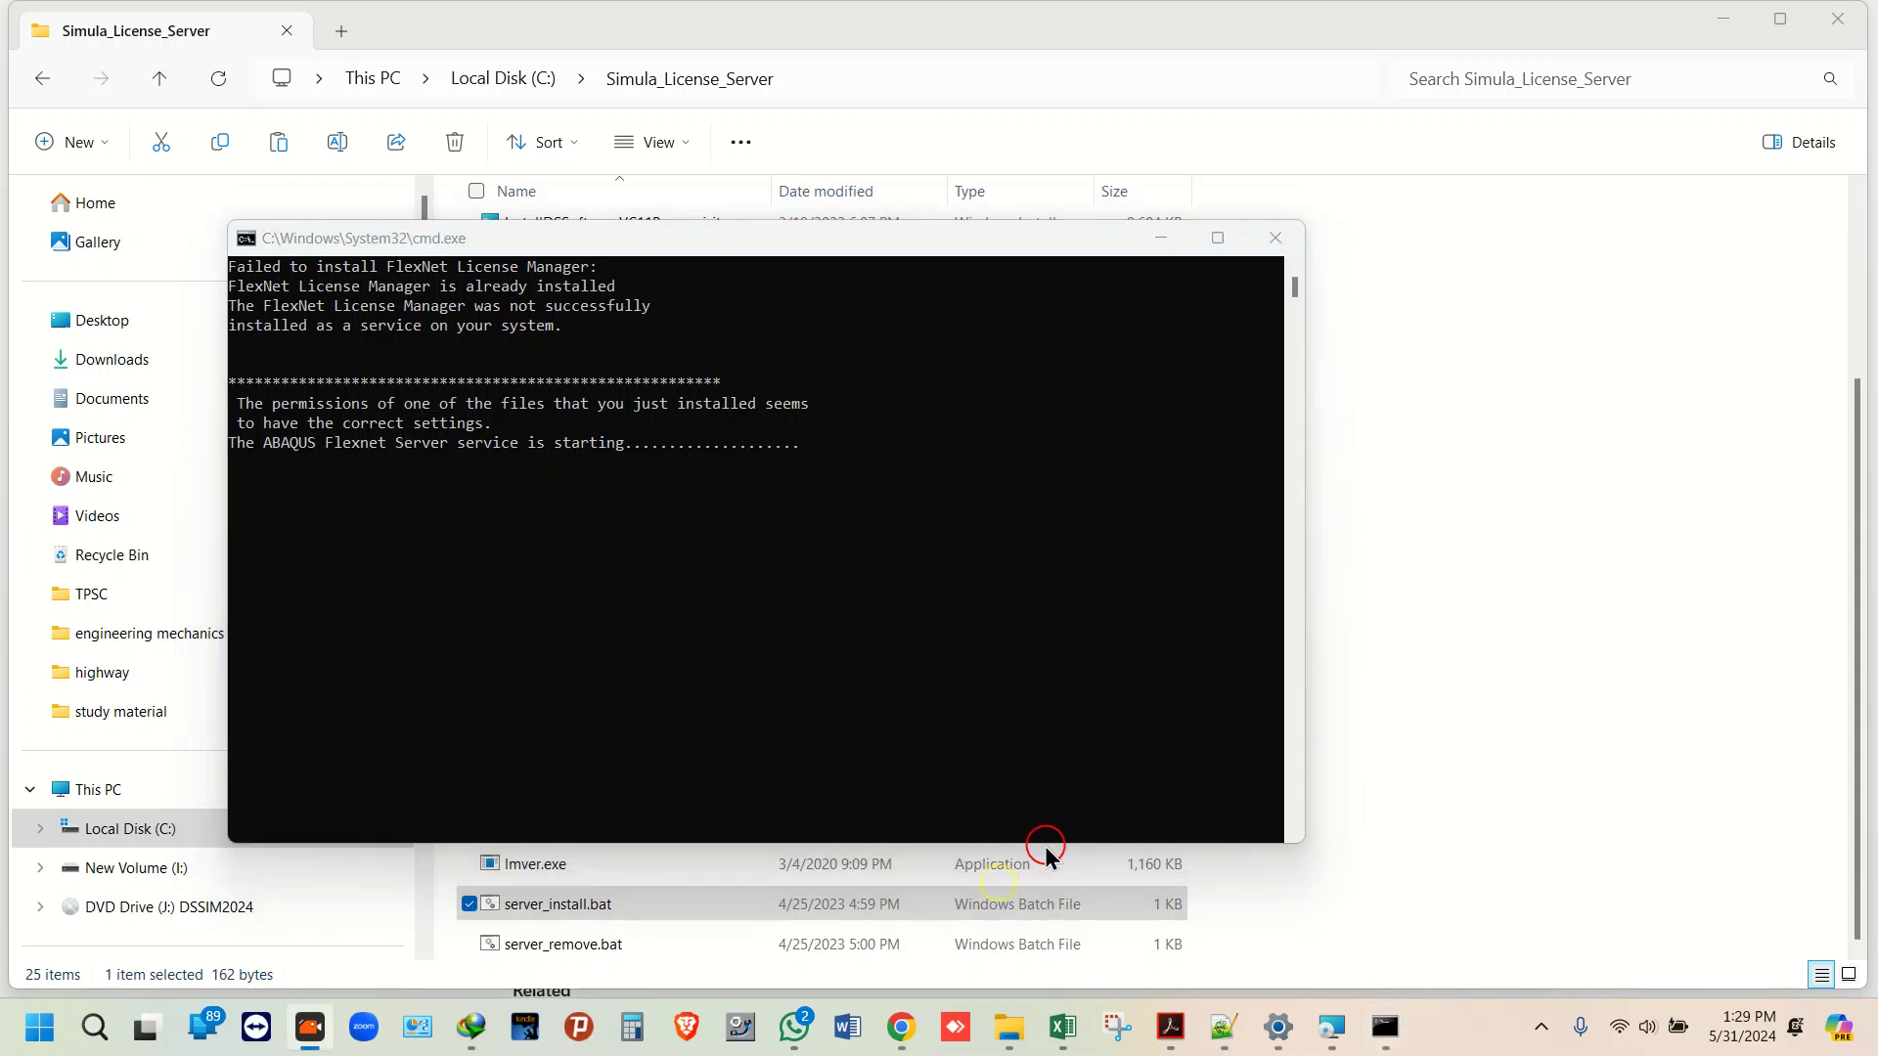
Step: Look through Local Disk (C:) and SolidSQUAD_License_Servers, then close the finished license server window
{"action": "left_click", "coordinate": [1162, 239]}
{"action": "left_click", "coordinate": [509, 82]}
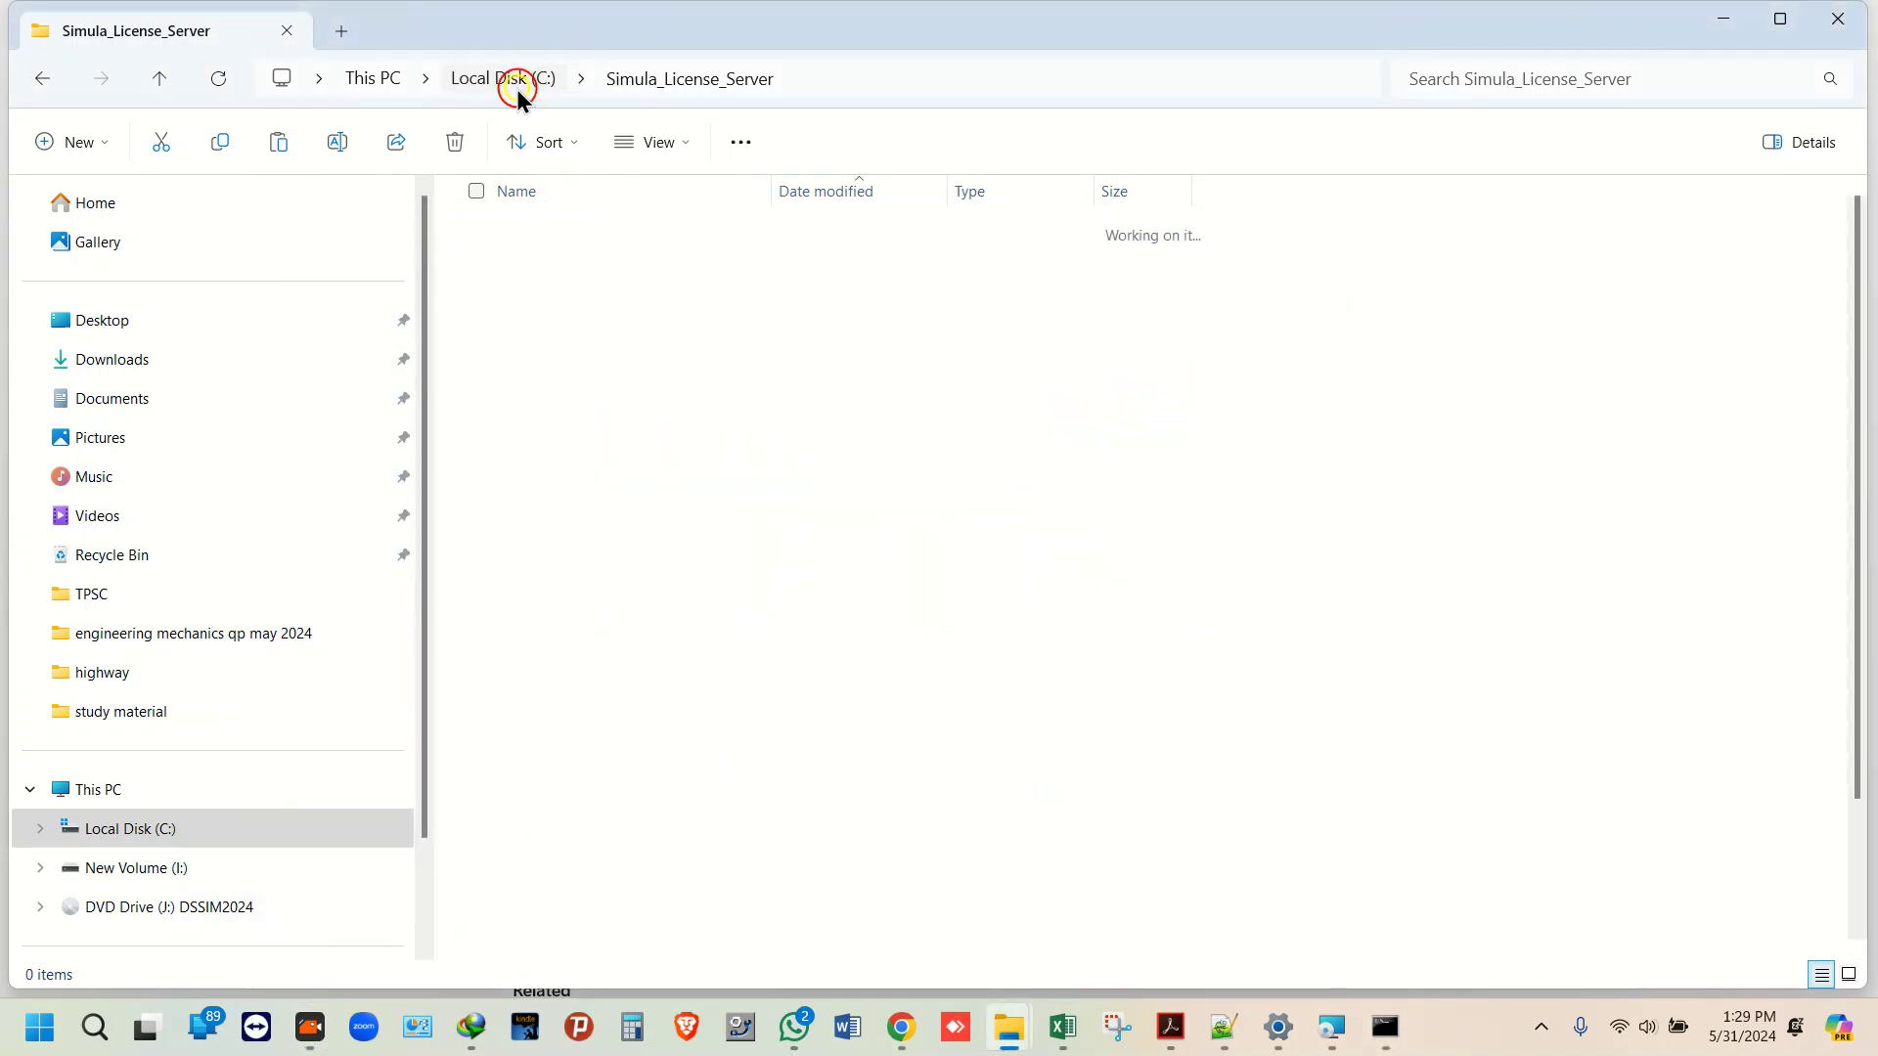
{"action": "scroll", "coordinate": [685, 626], "scroll_direction": "down", "scroll_amount": 2}
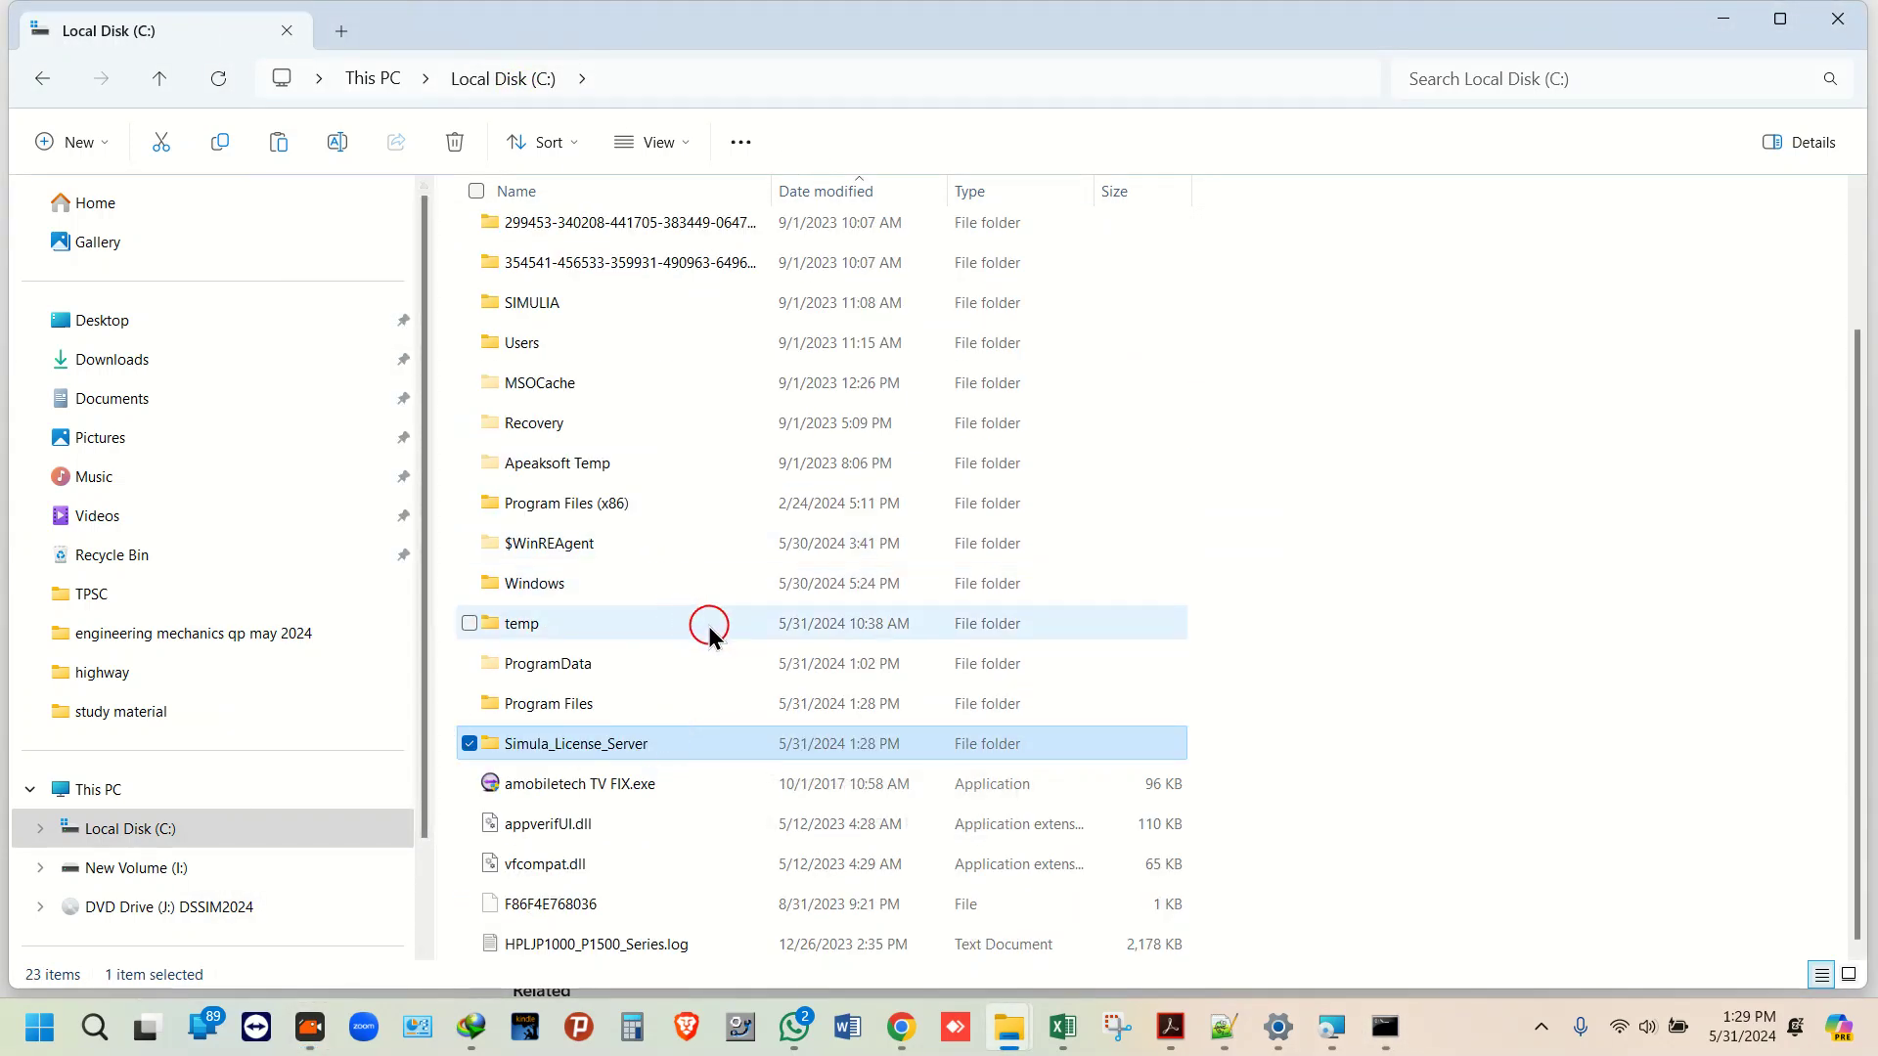
{"action": "scroll", "coordinate": [599, 658], "scroll_direction": "up", "scroll_amount": 2}
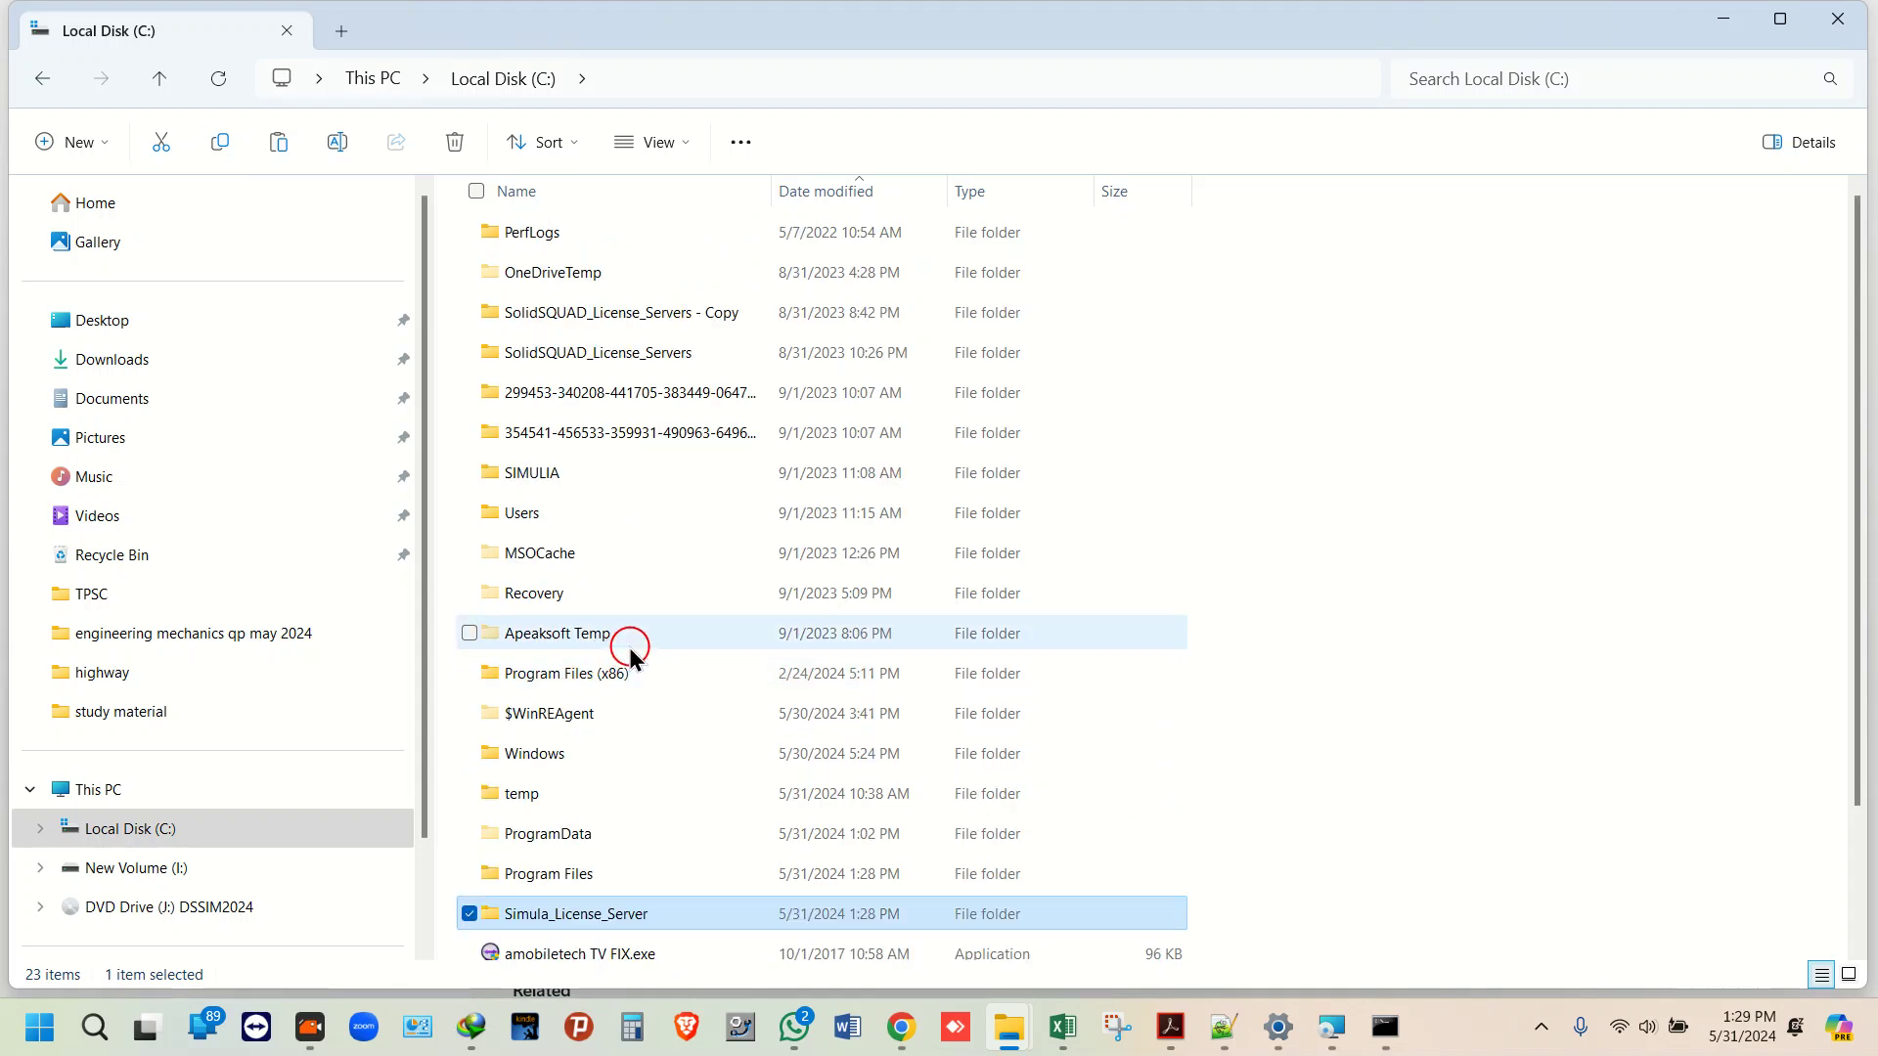
{"action": "double_click", "coordinate": [653, 356]}
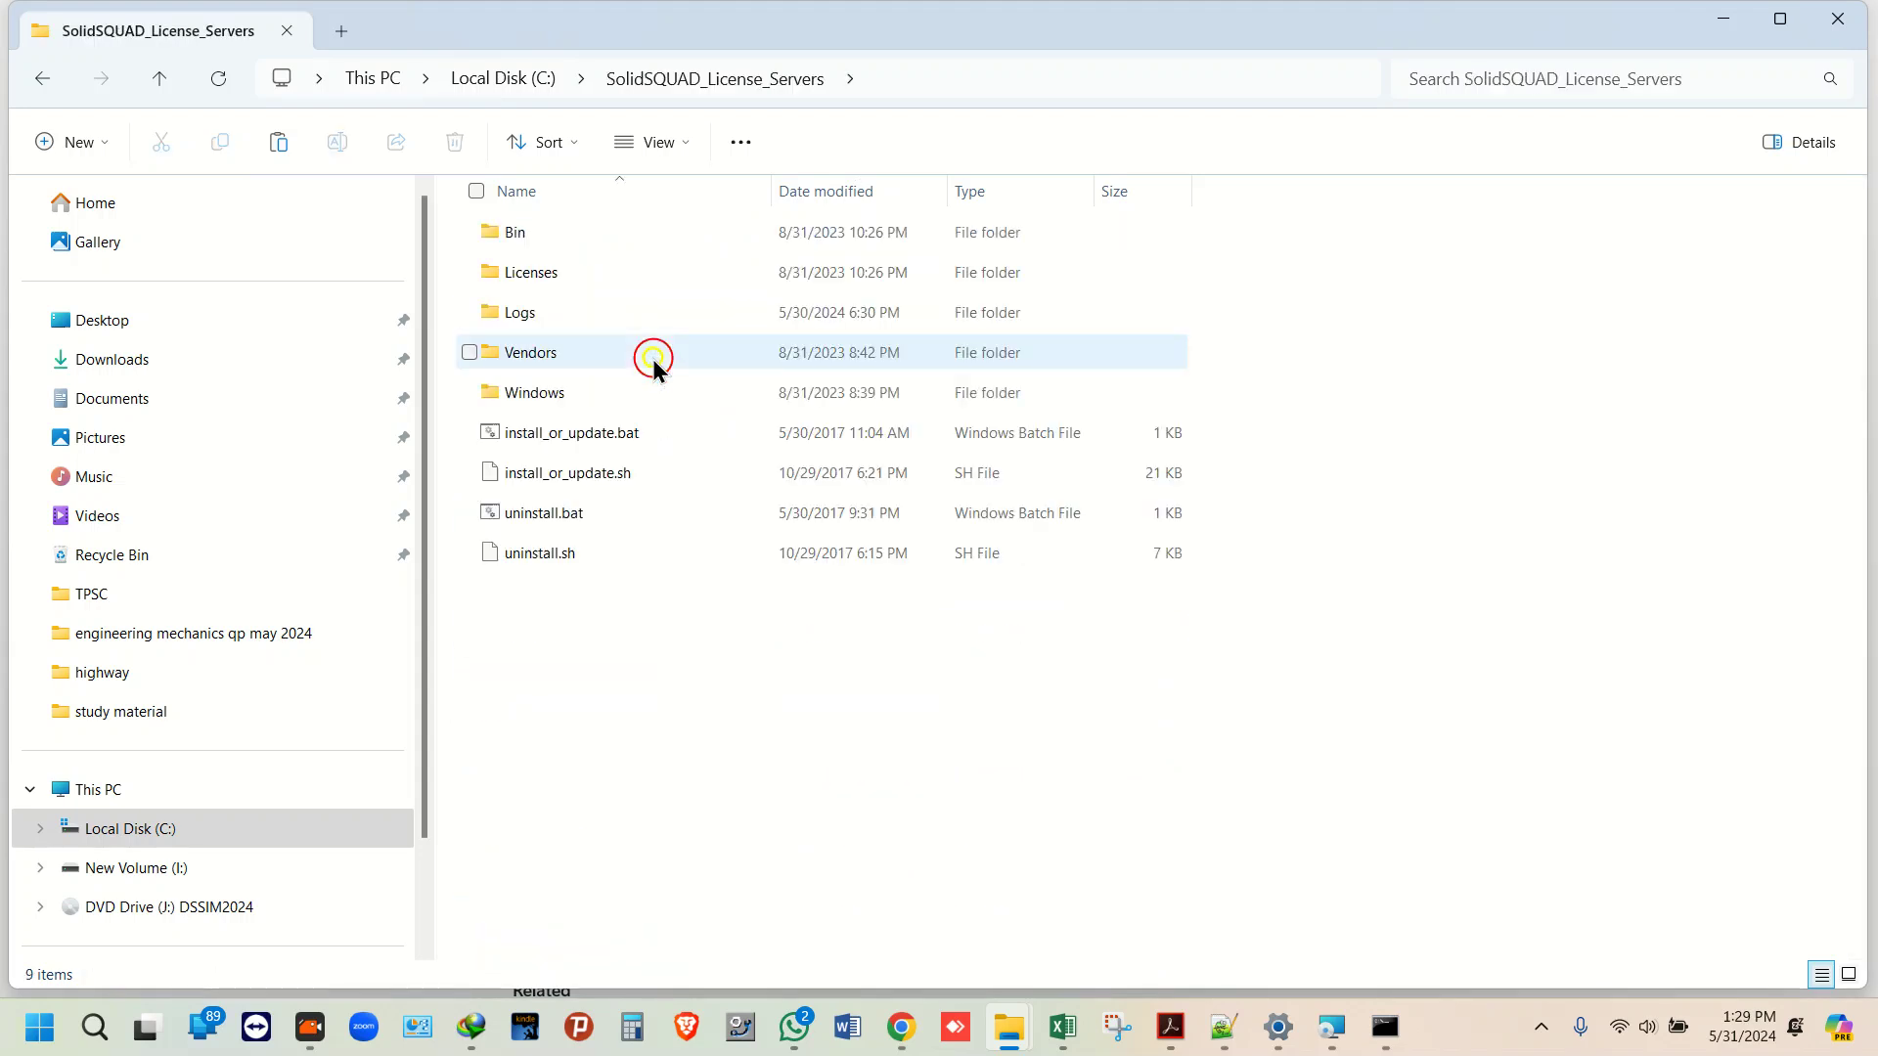
{"action": "left_click", "coordinate": [37, 90]}
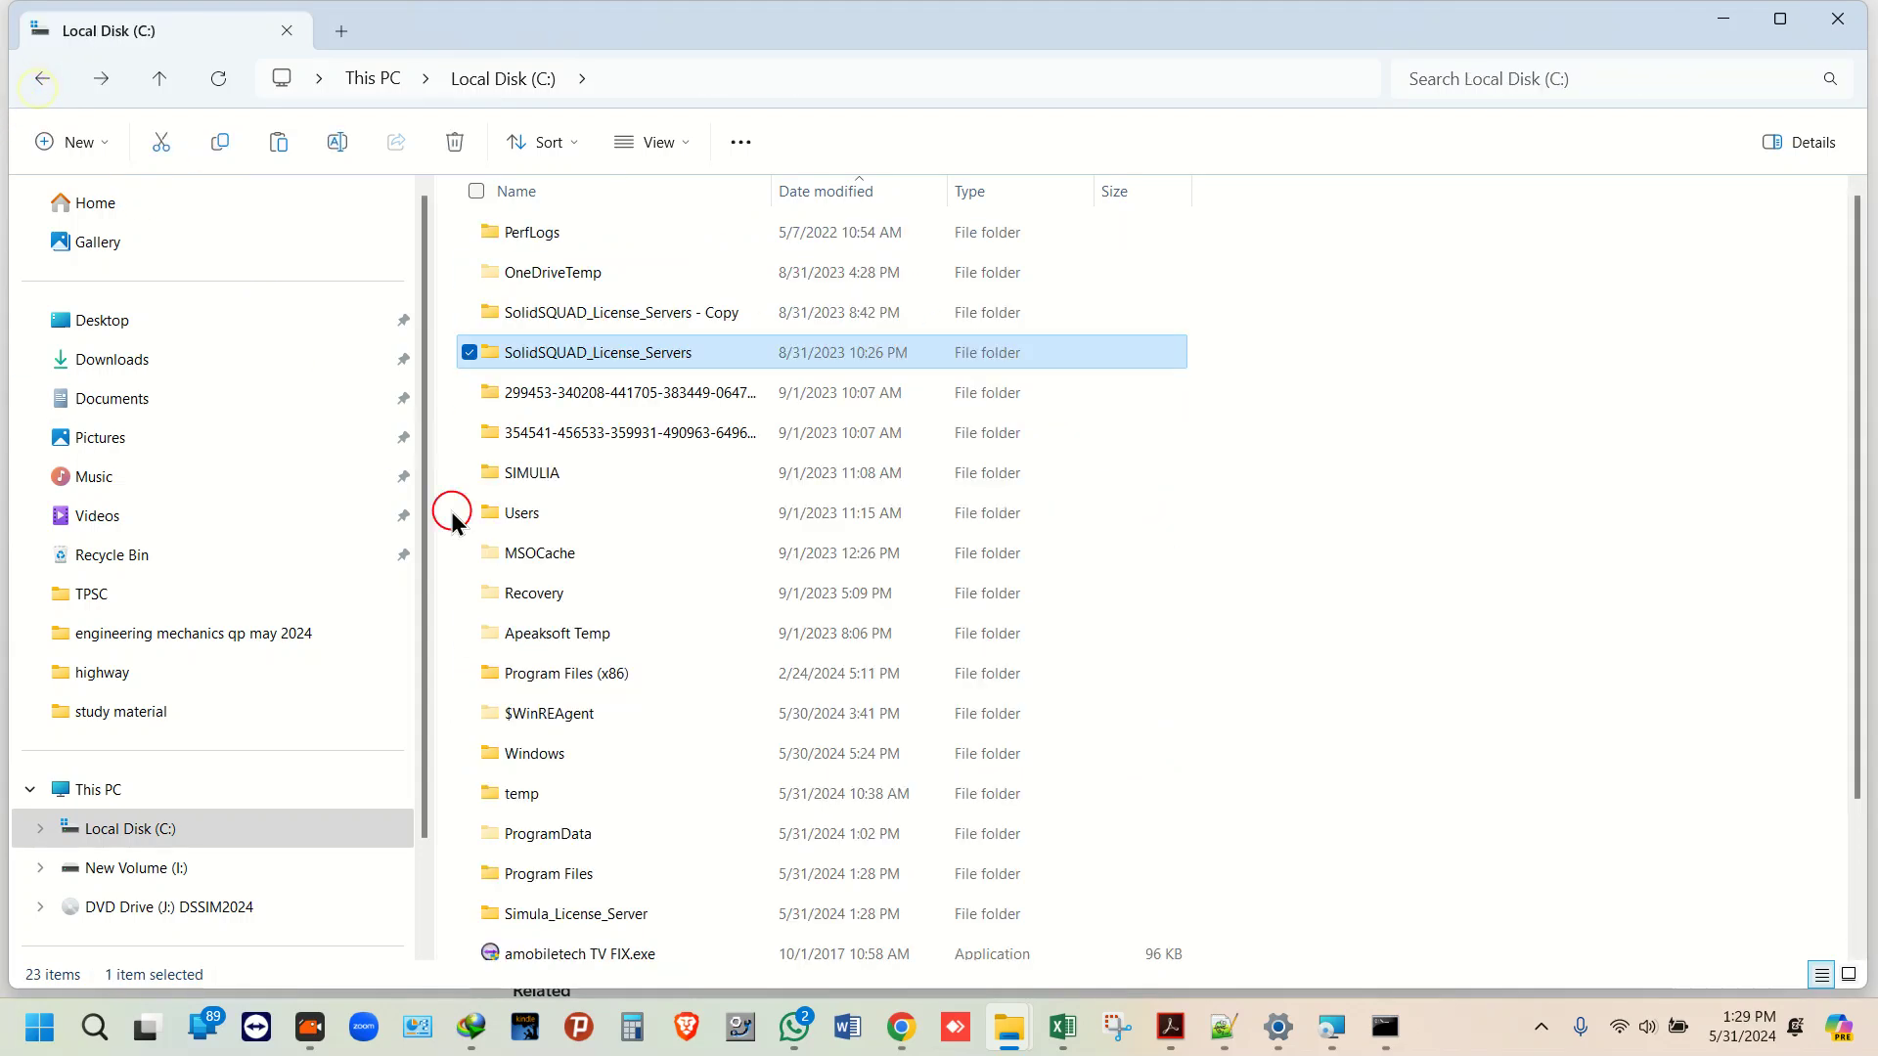
{"action": "scroll", "coordinate": [865, 826], "scroll_direction": "down", "scroll_amount": 2}
{"action": "left_click", "coordinate": [1396, 1035]}
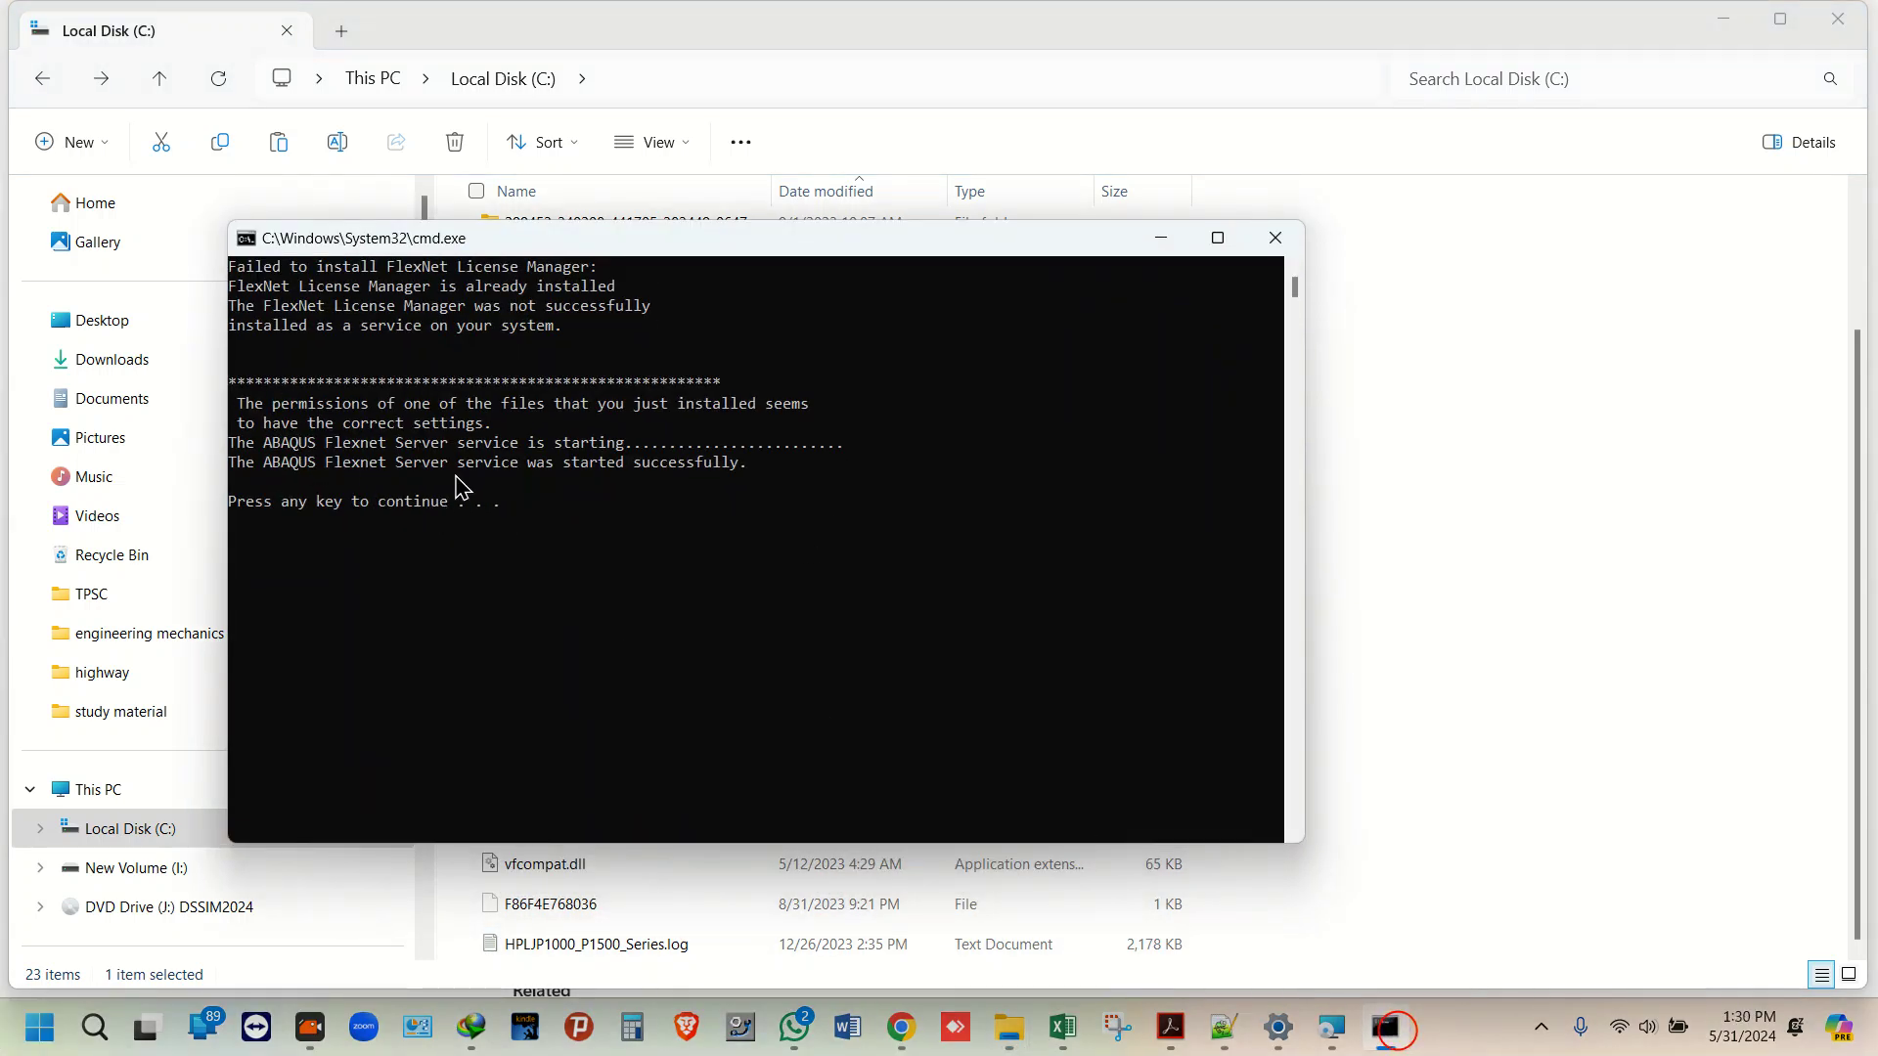
{"action": "key", "text": "Return"}
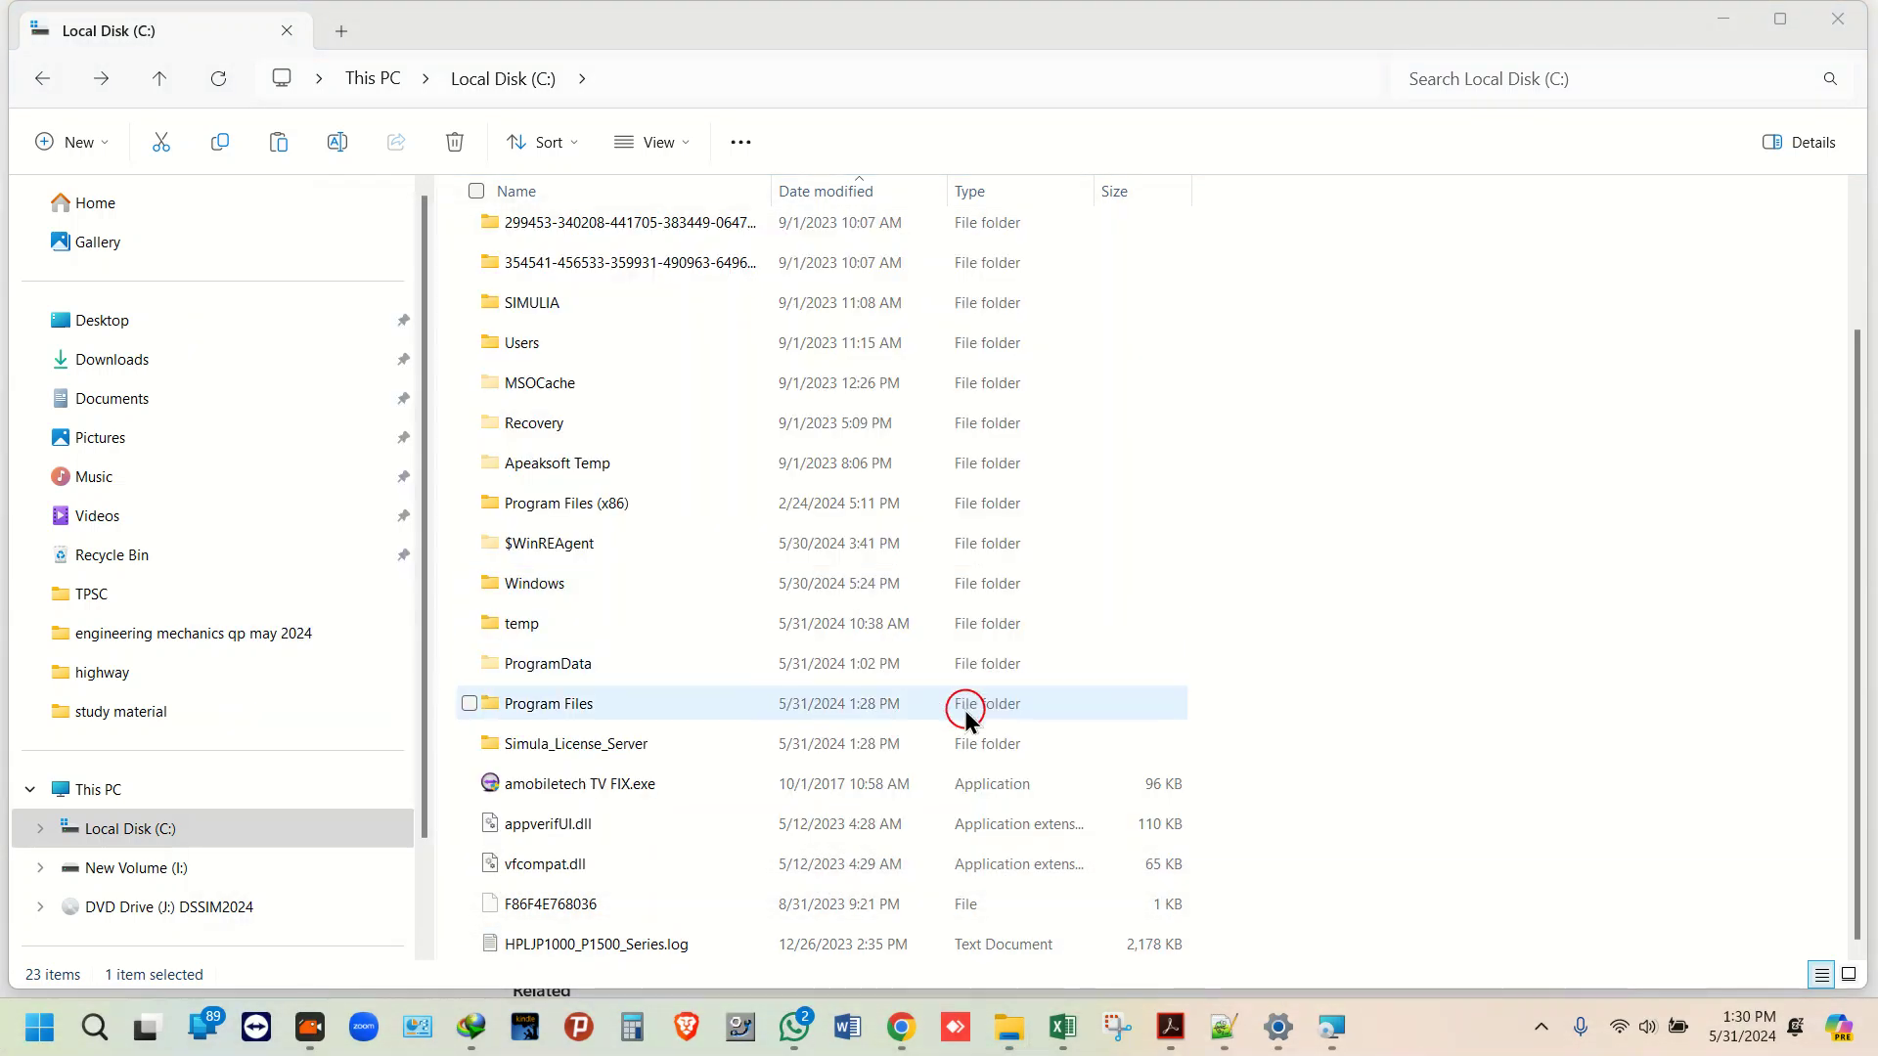
Step: Return to the DSSIM2024 DVD contents and close the completed Java installer
{"action": "left_click", "coordinate": [37, 79]}
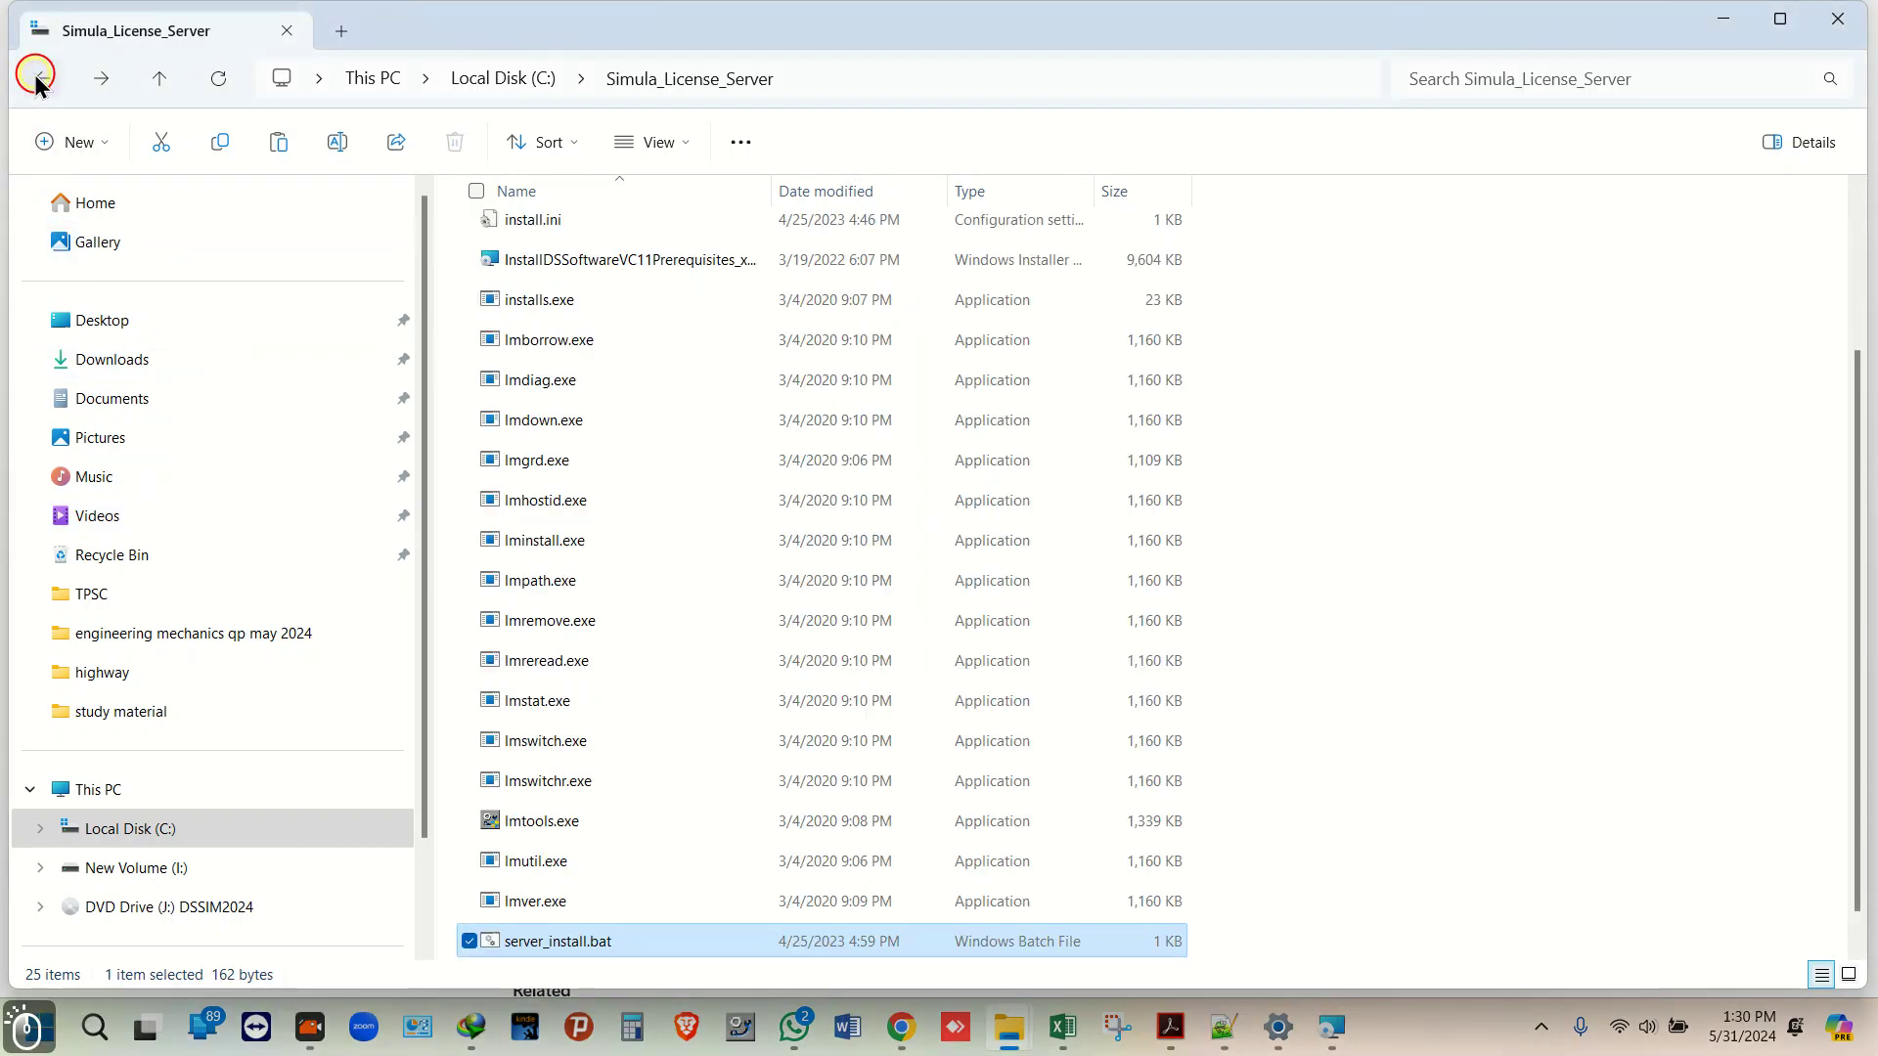
{"action": "left_click", "coordinate": [37, 78]}
{"action": "left_click", "coordinate": [37, 78]}
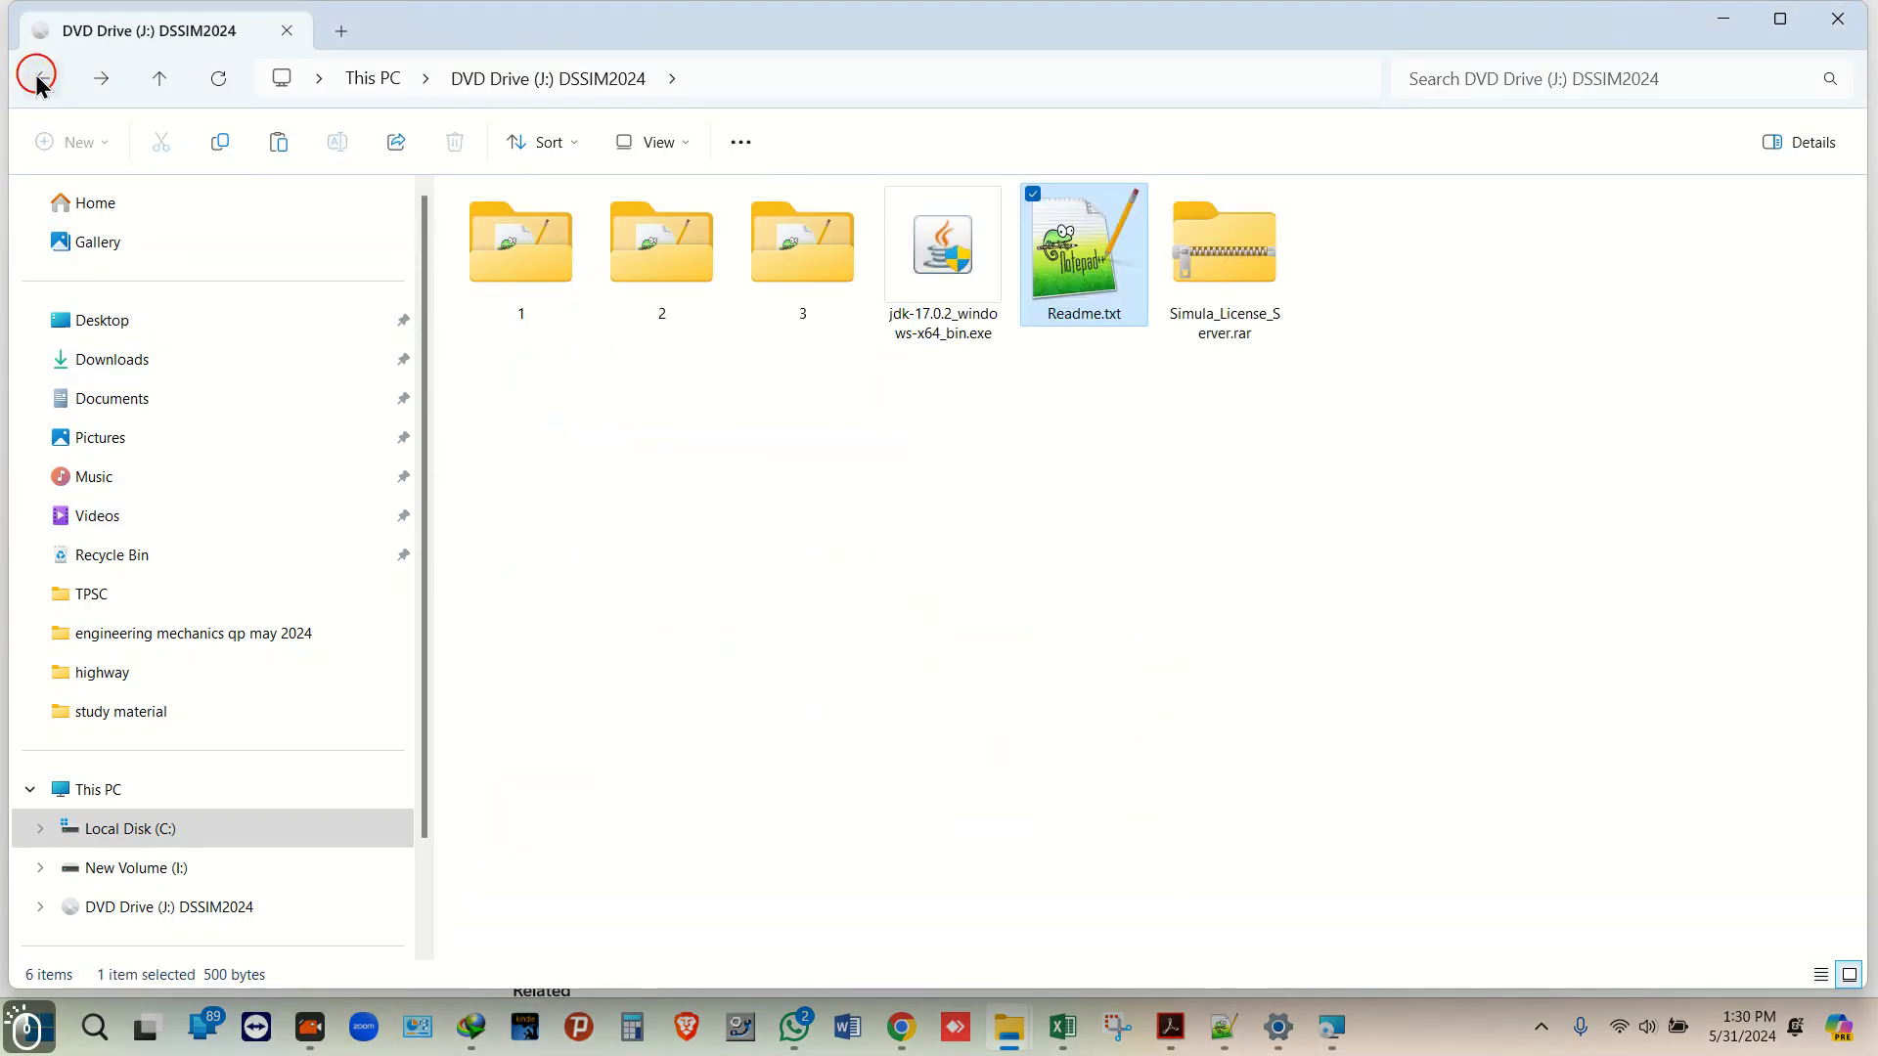
{"action": "left_click", "coordinate": [1332, 1025]}
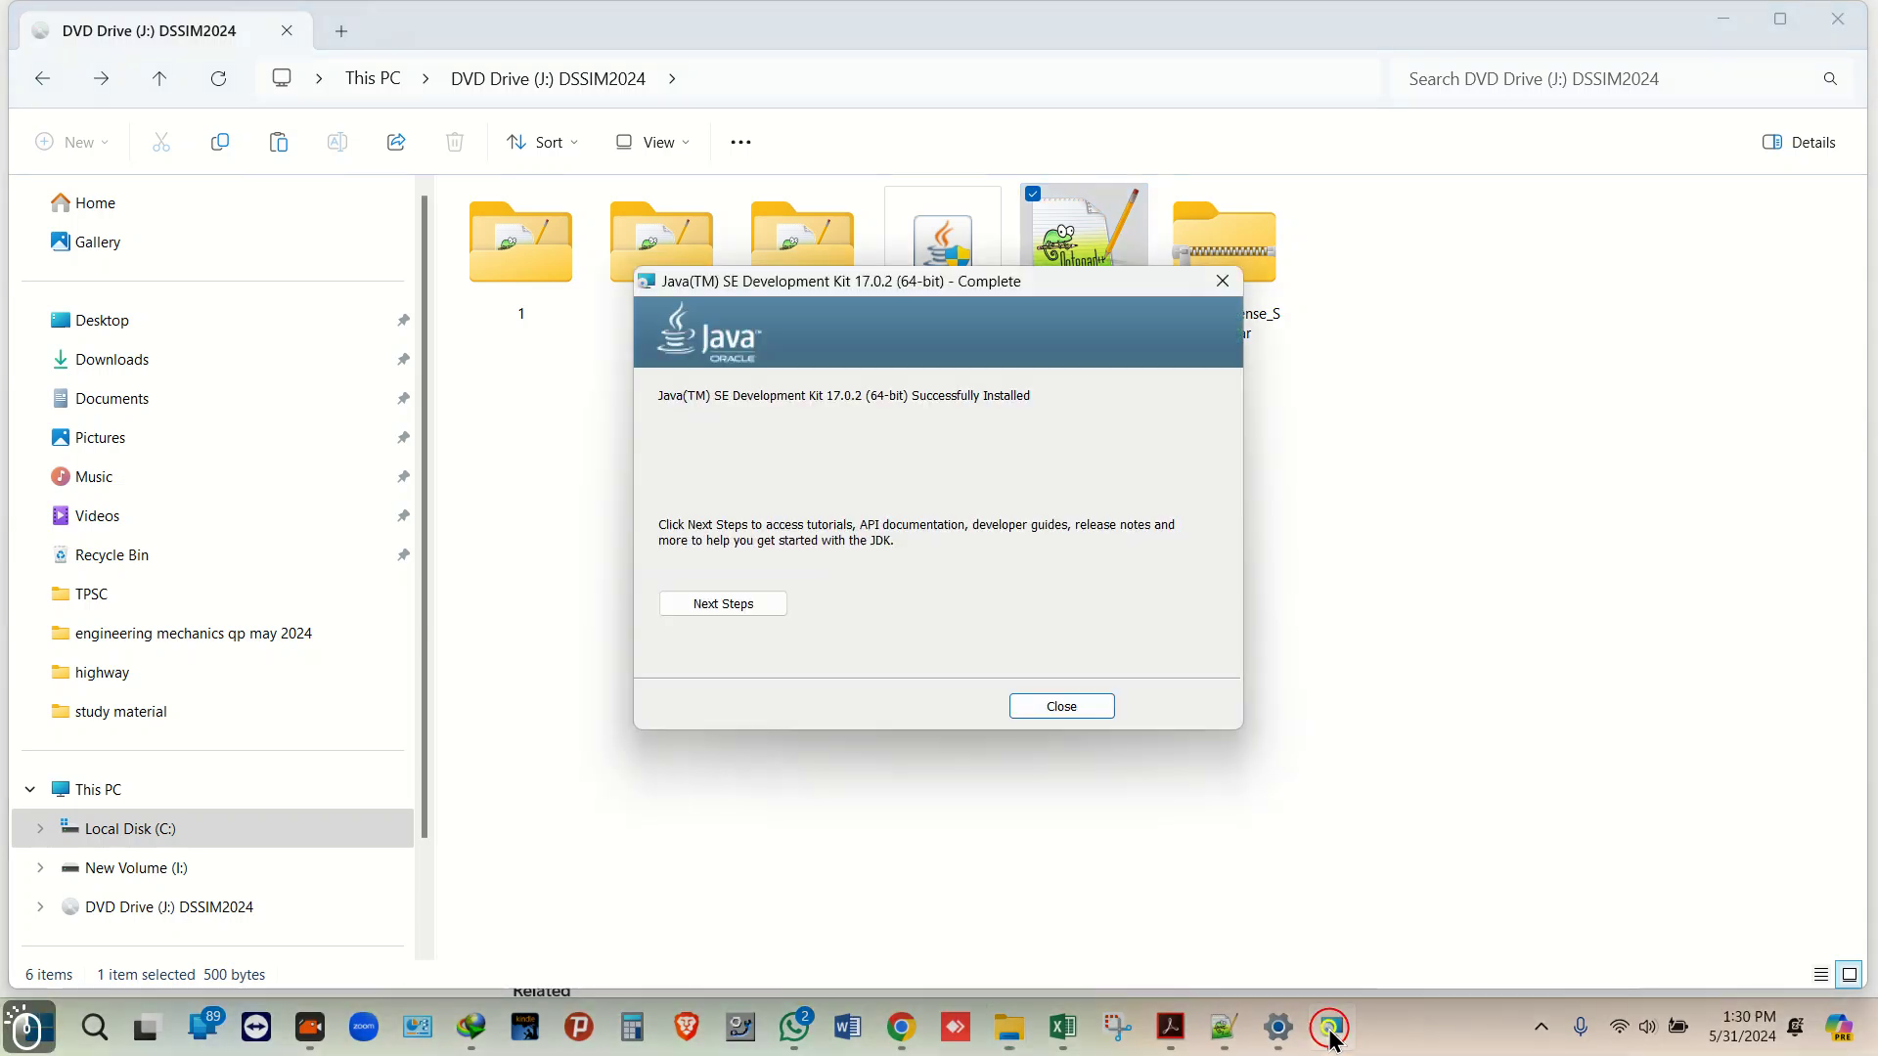
{"action": "left_click", "coordinate": [1061, 707]}
Step: Run setup.exe from the DVD's folder 1 as administrator
{"action": "double_click", "coordinate": [540, 232]}
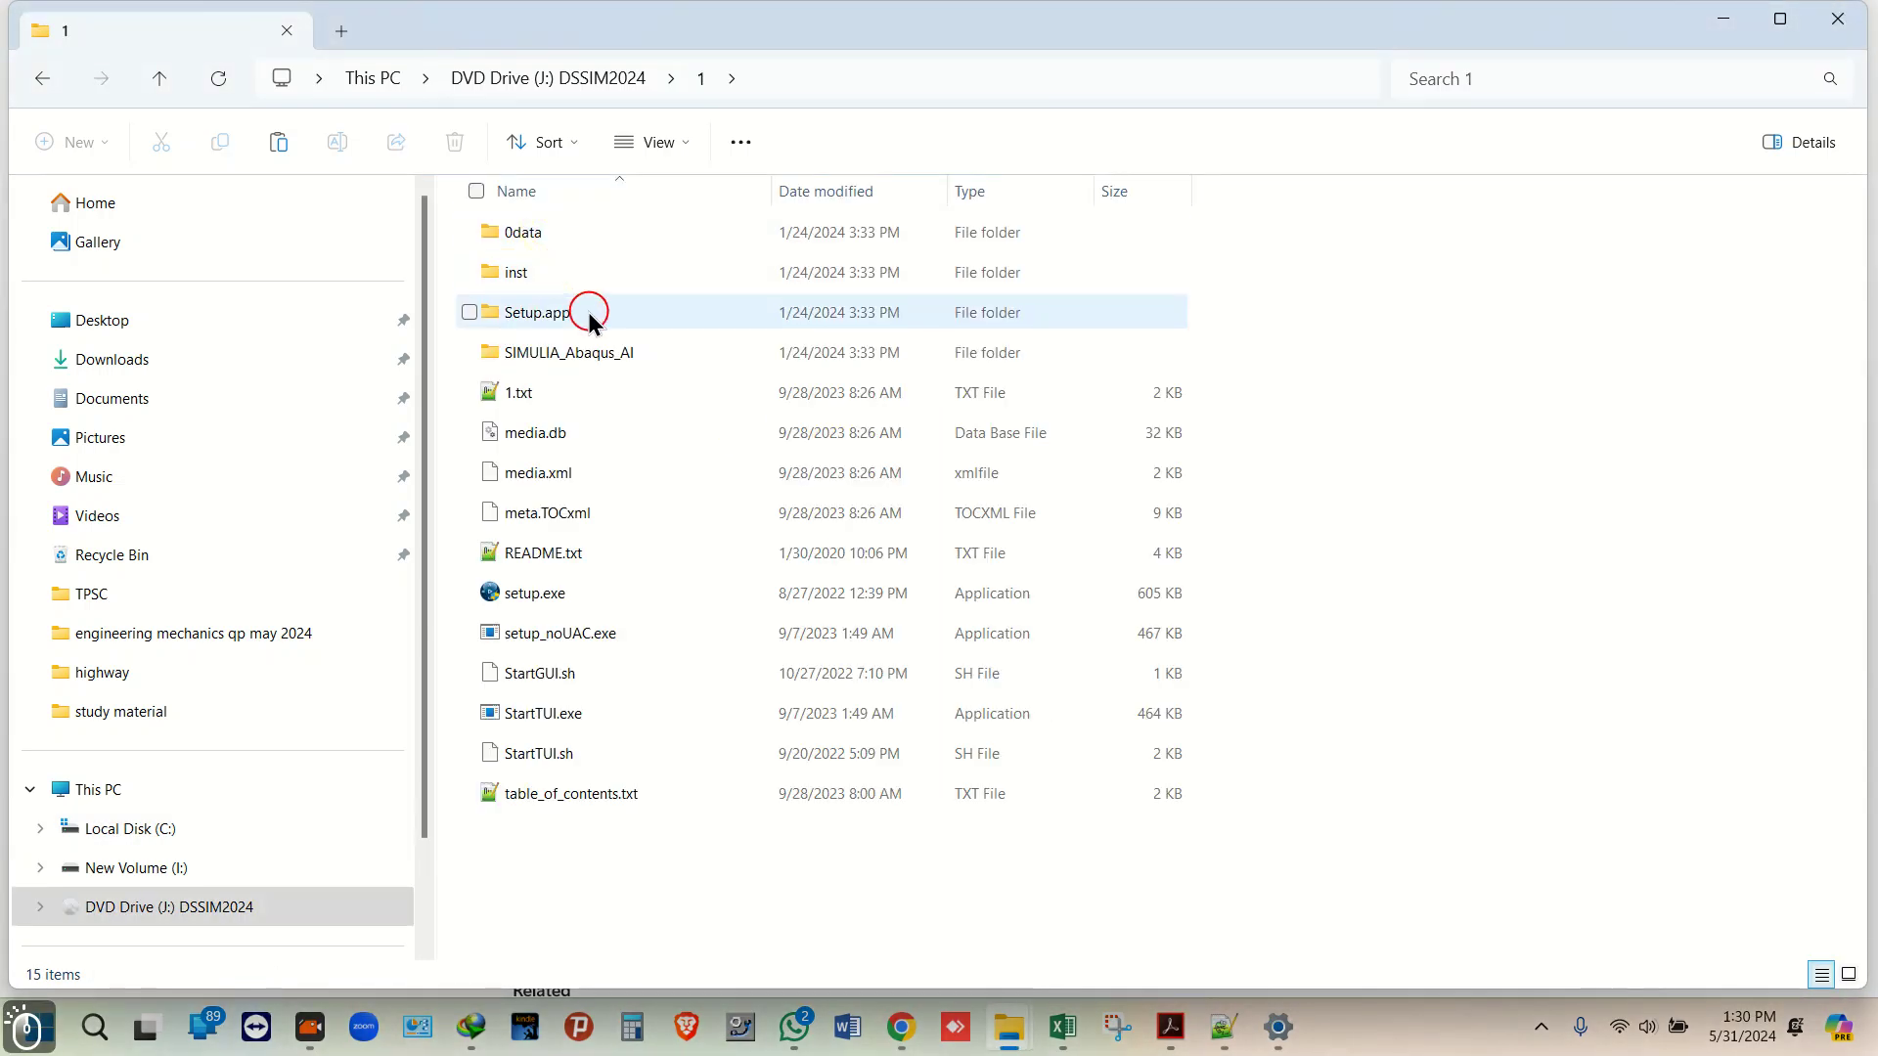
{"action": "right_click", "coordinate": [607, 593]}
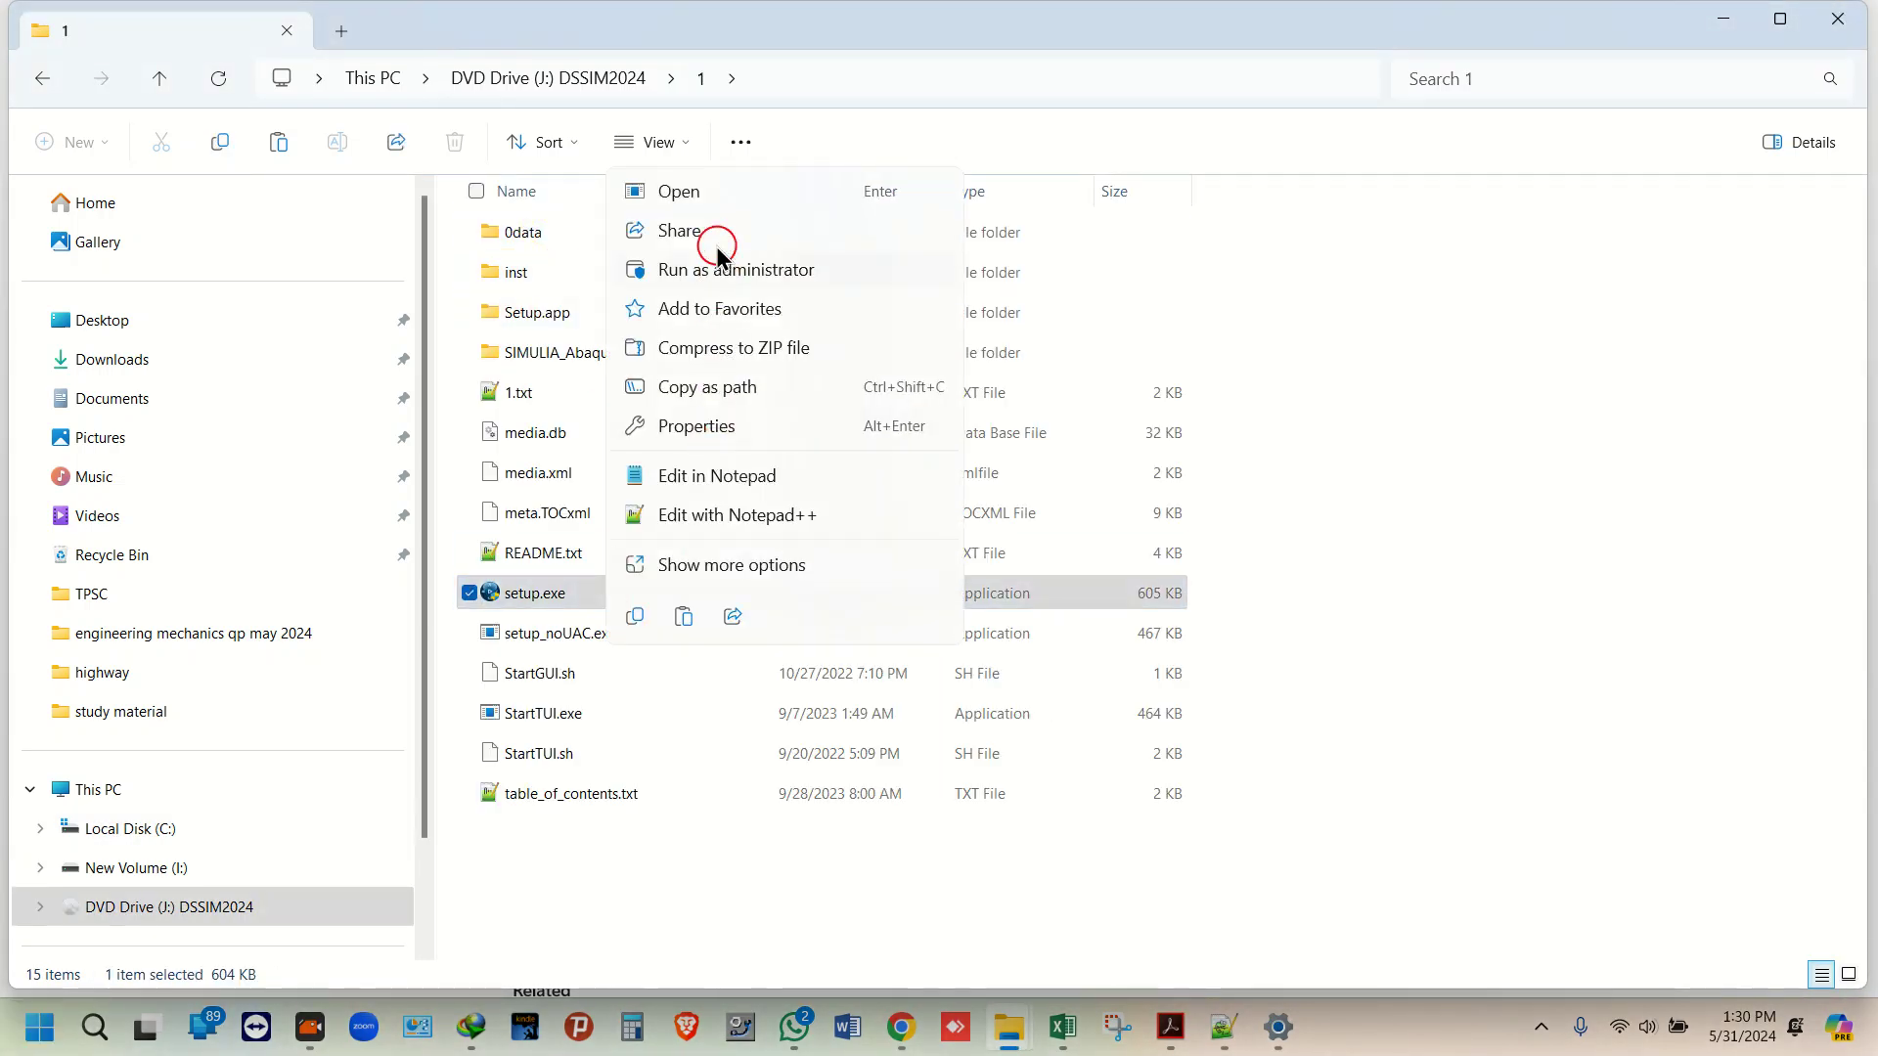
{"action": "left_click", "coordinate": [703, 271]}
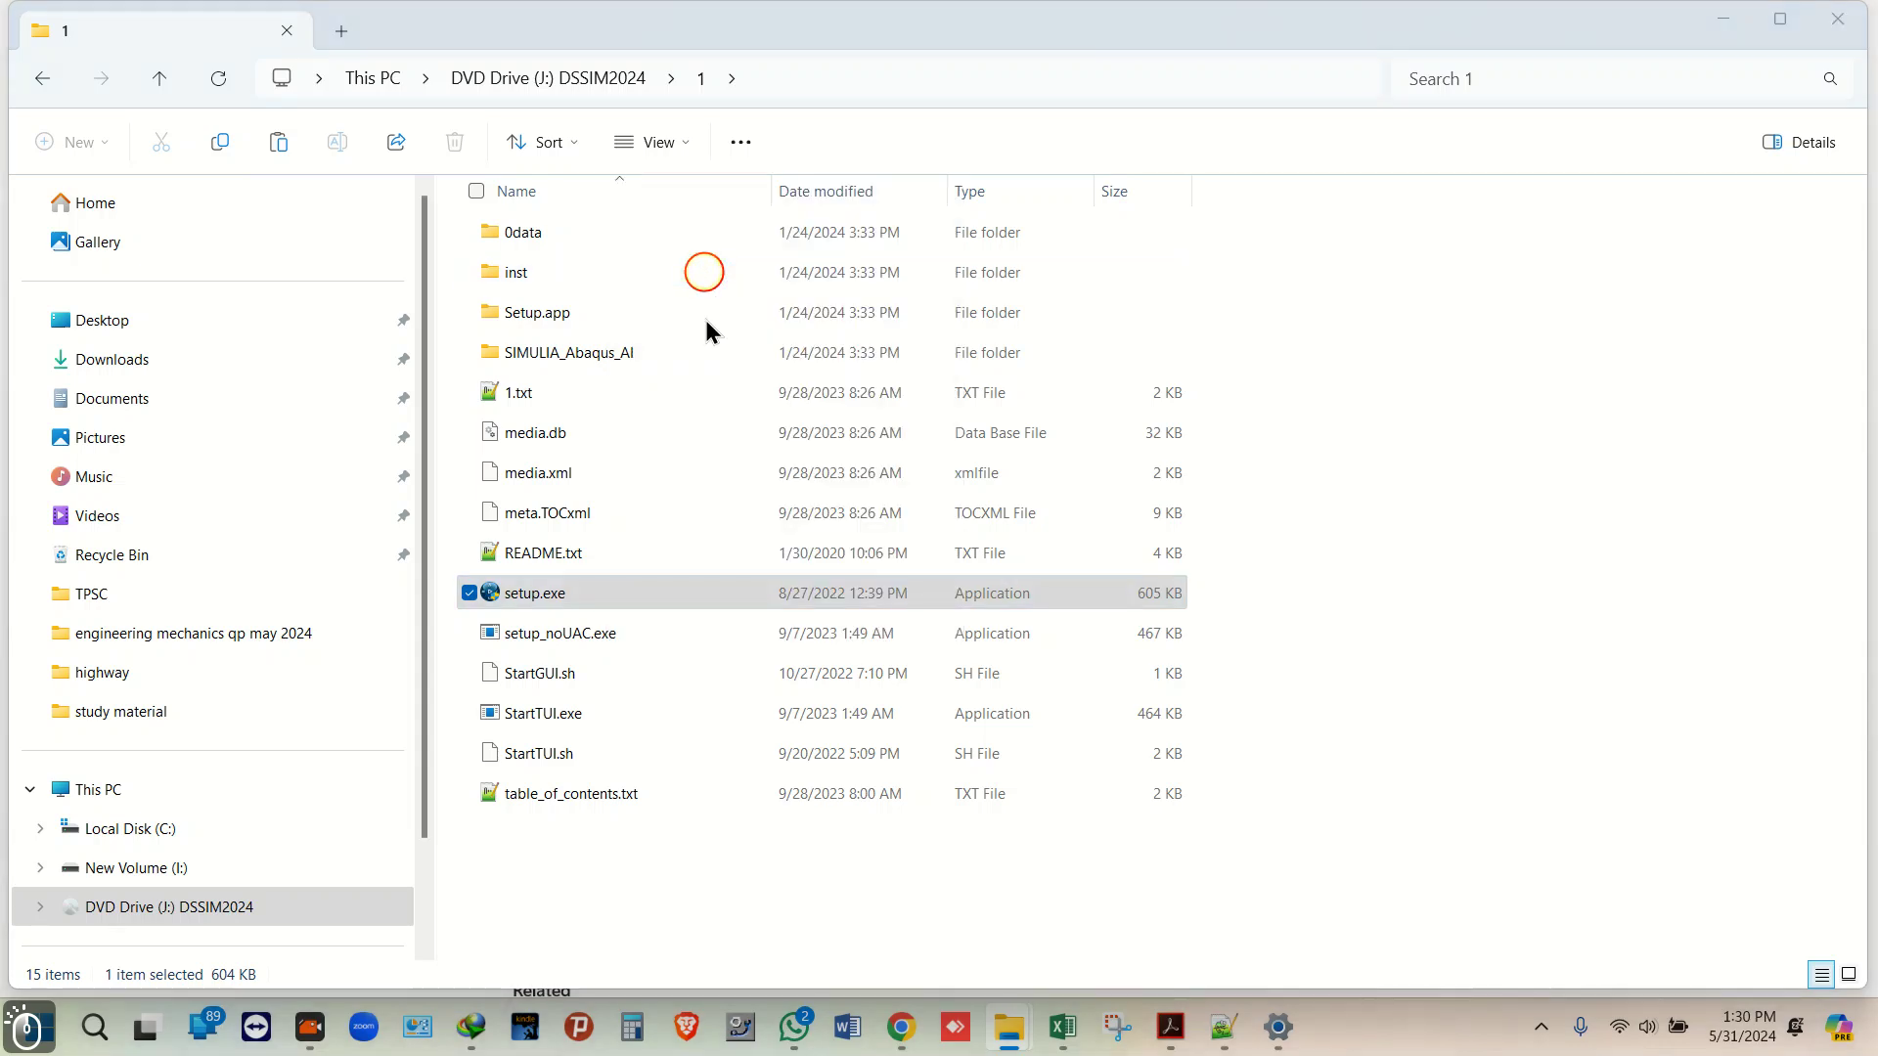
{"action": "left_click", "coordinate": [877, 726]}
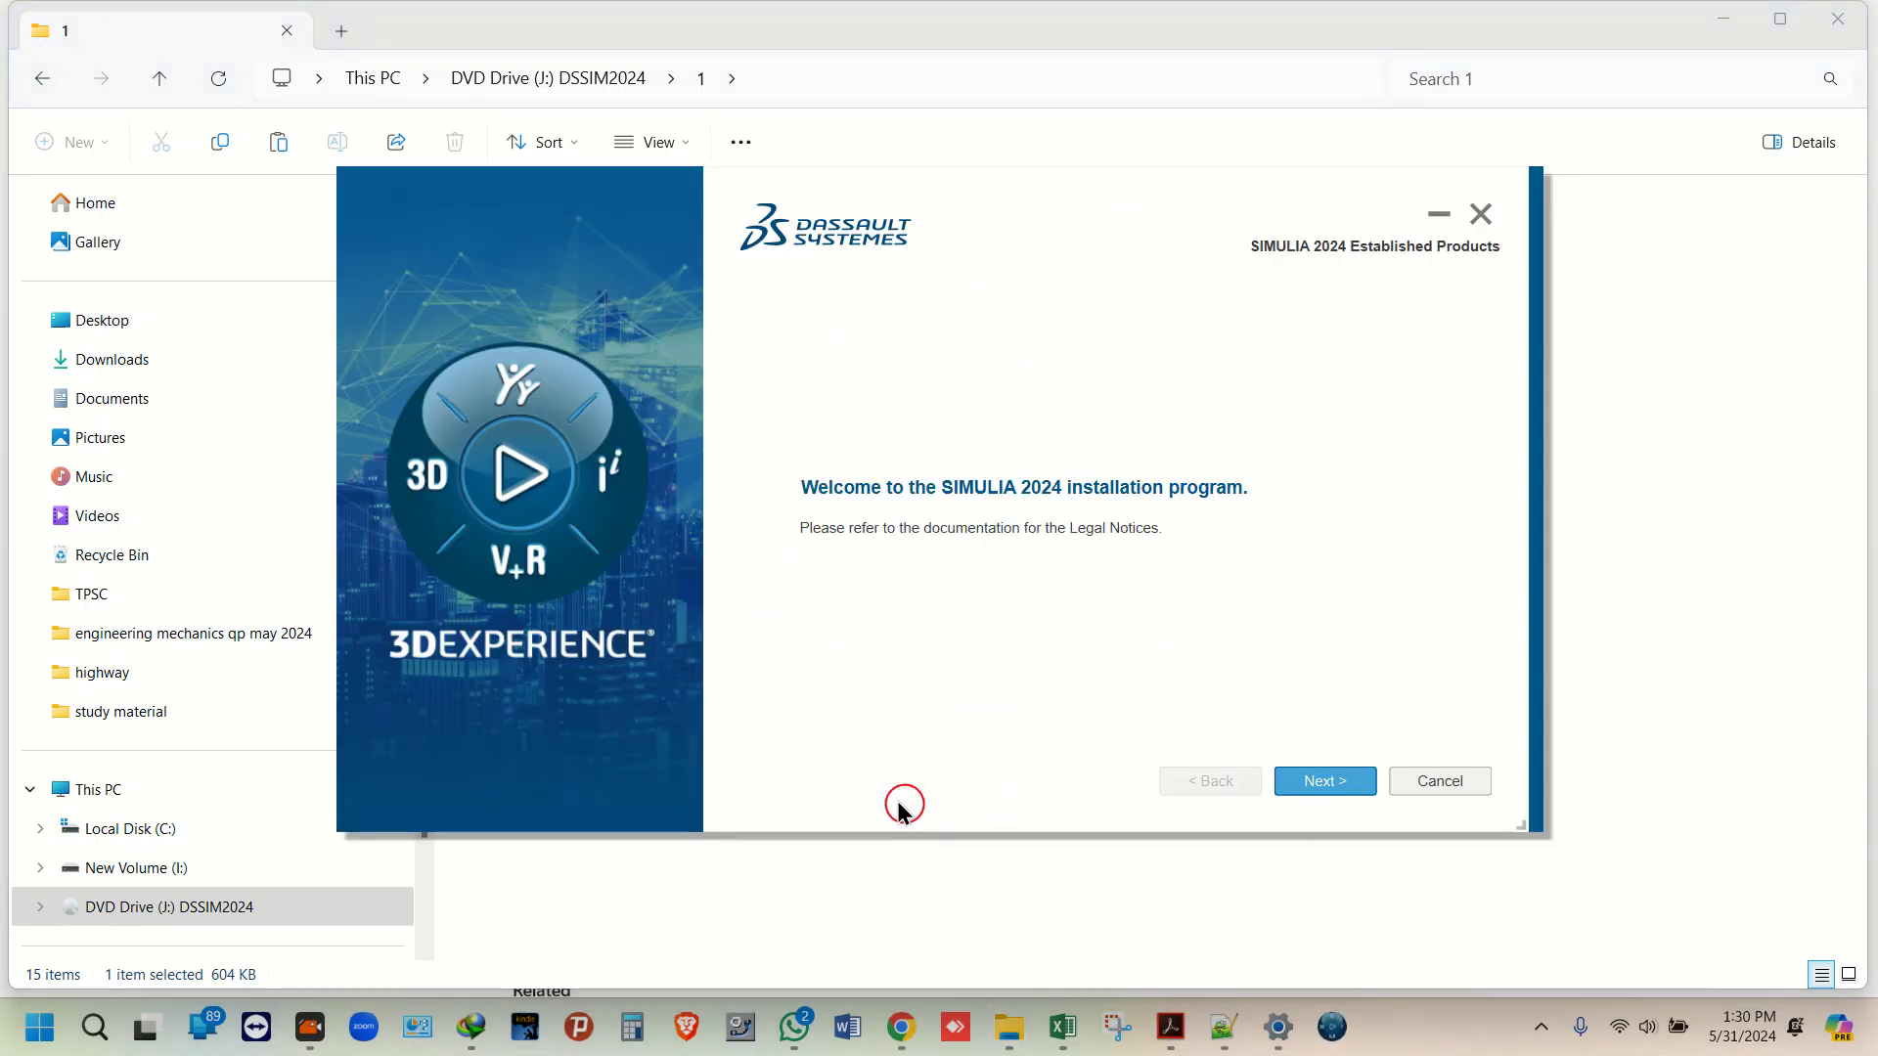
Step: Get past the welcome page and component confirmation to start installing the 2024 products
{"action": "left_click", "coordinate": [1333, 780]}
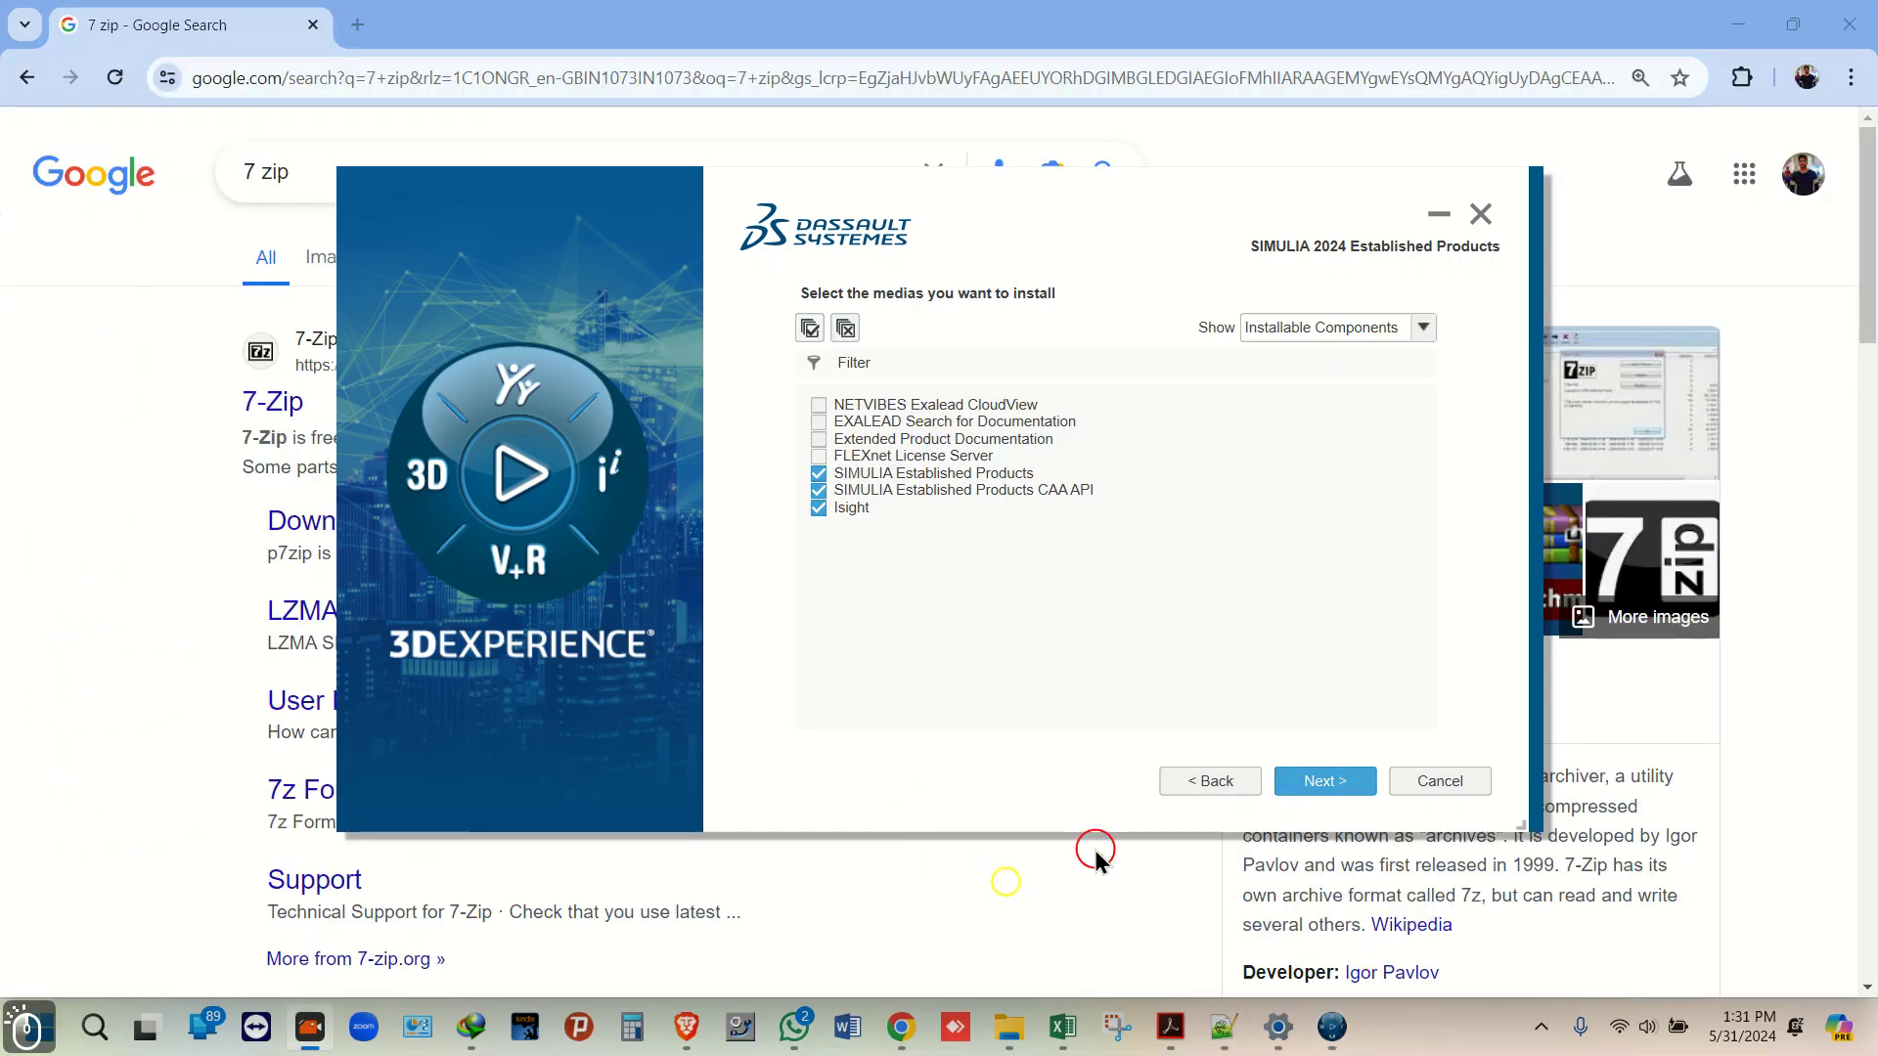
{"action": "left_click", "coordinate": [1291, 790]}
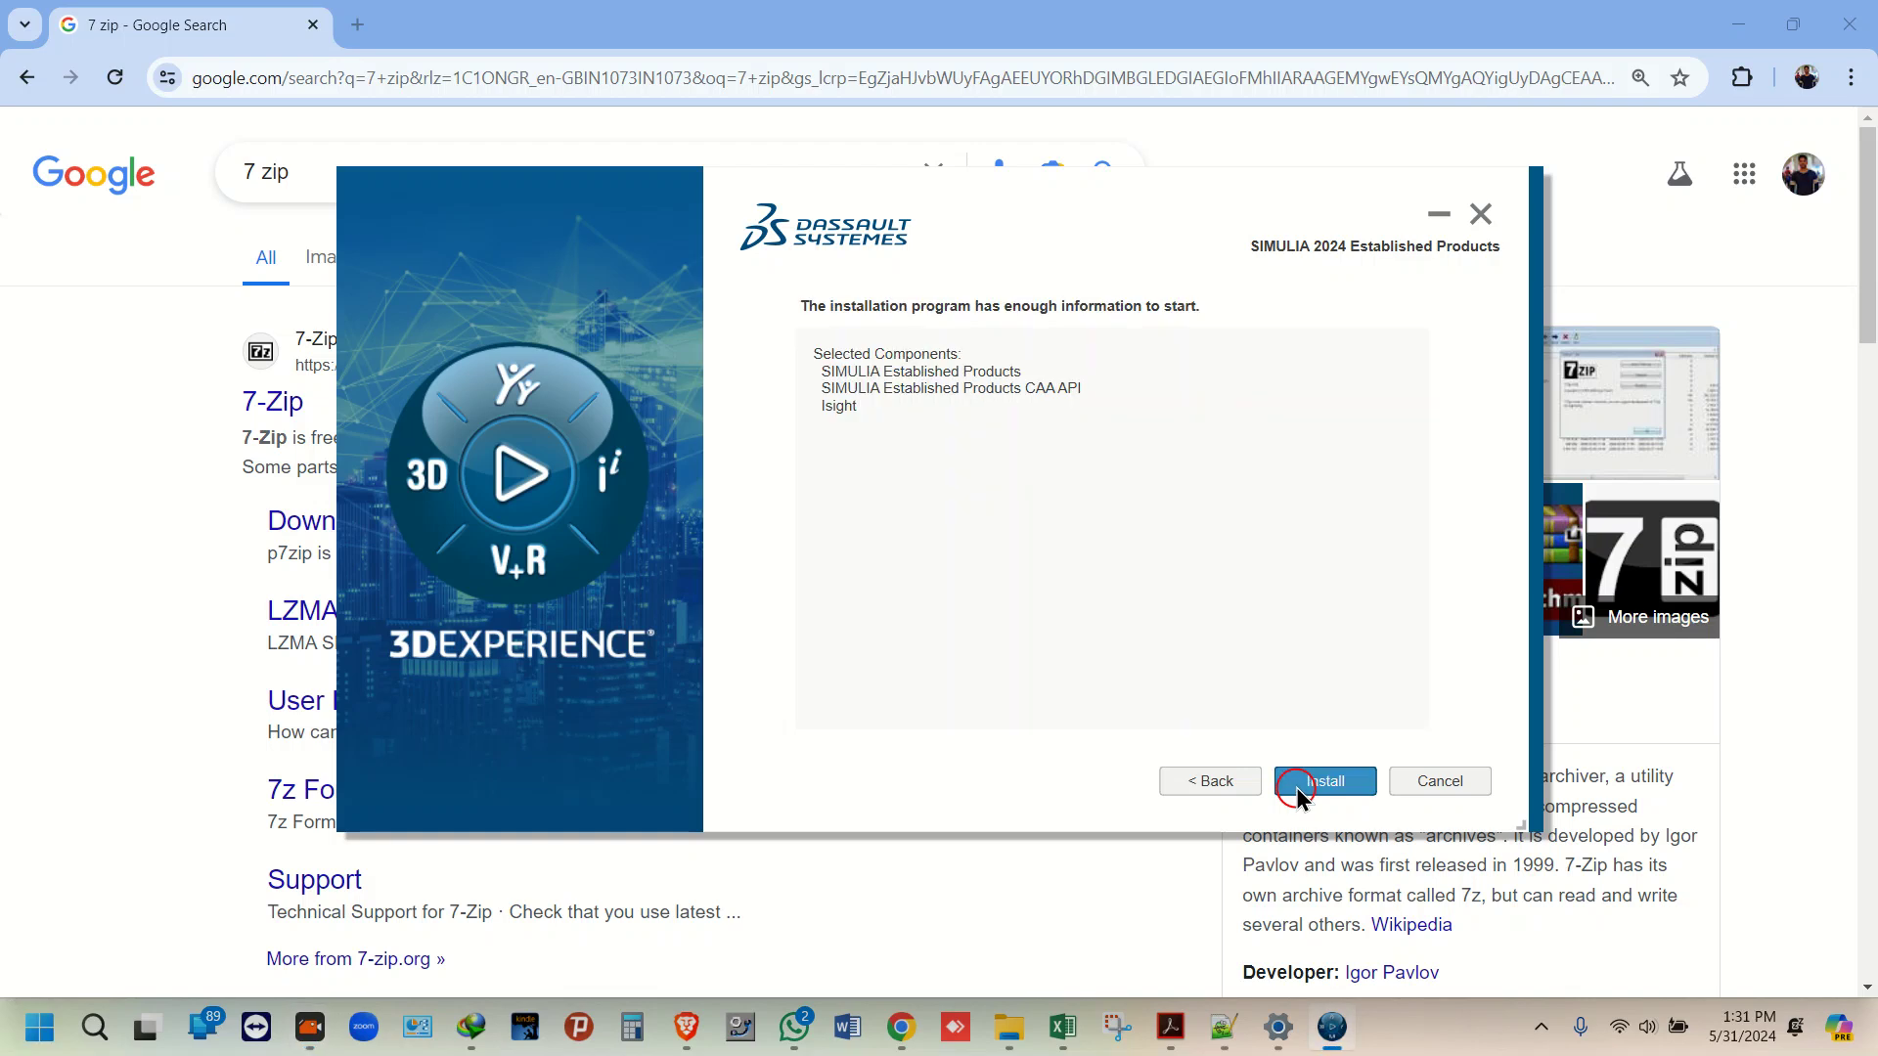
{"action": "left_click", "coordinate": [1299, 788]}
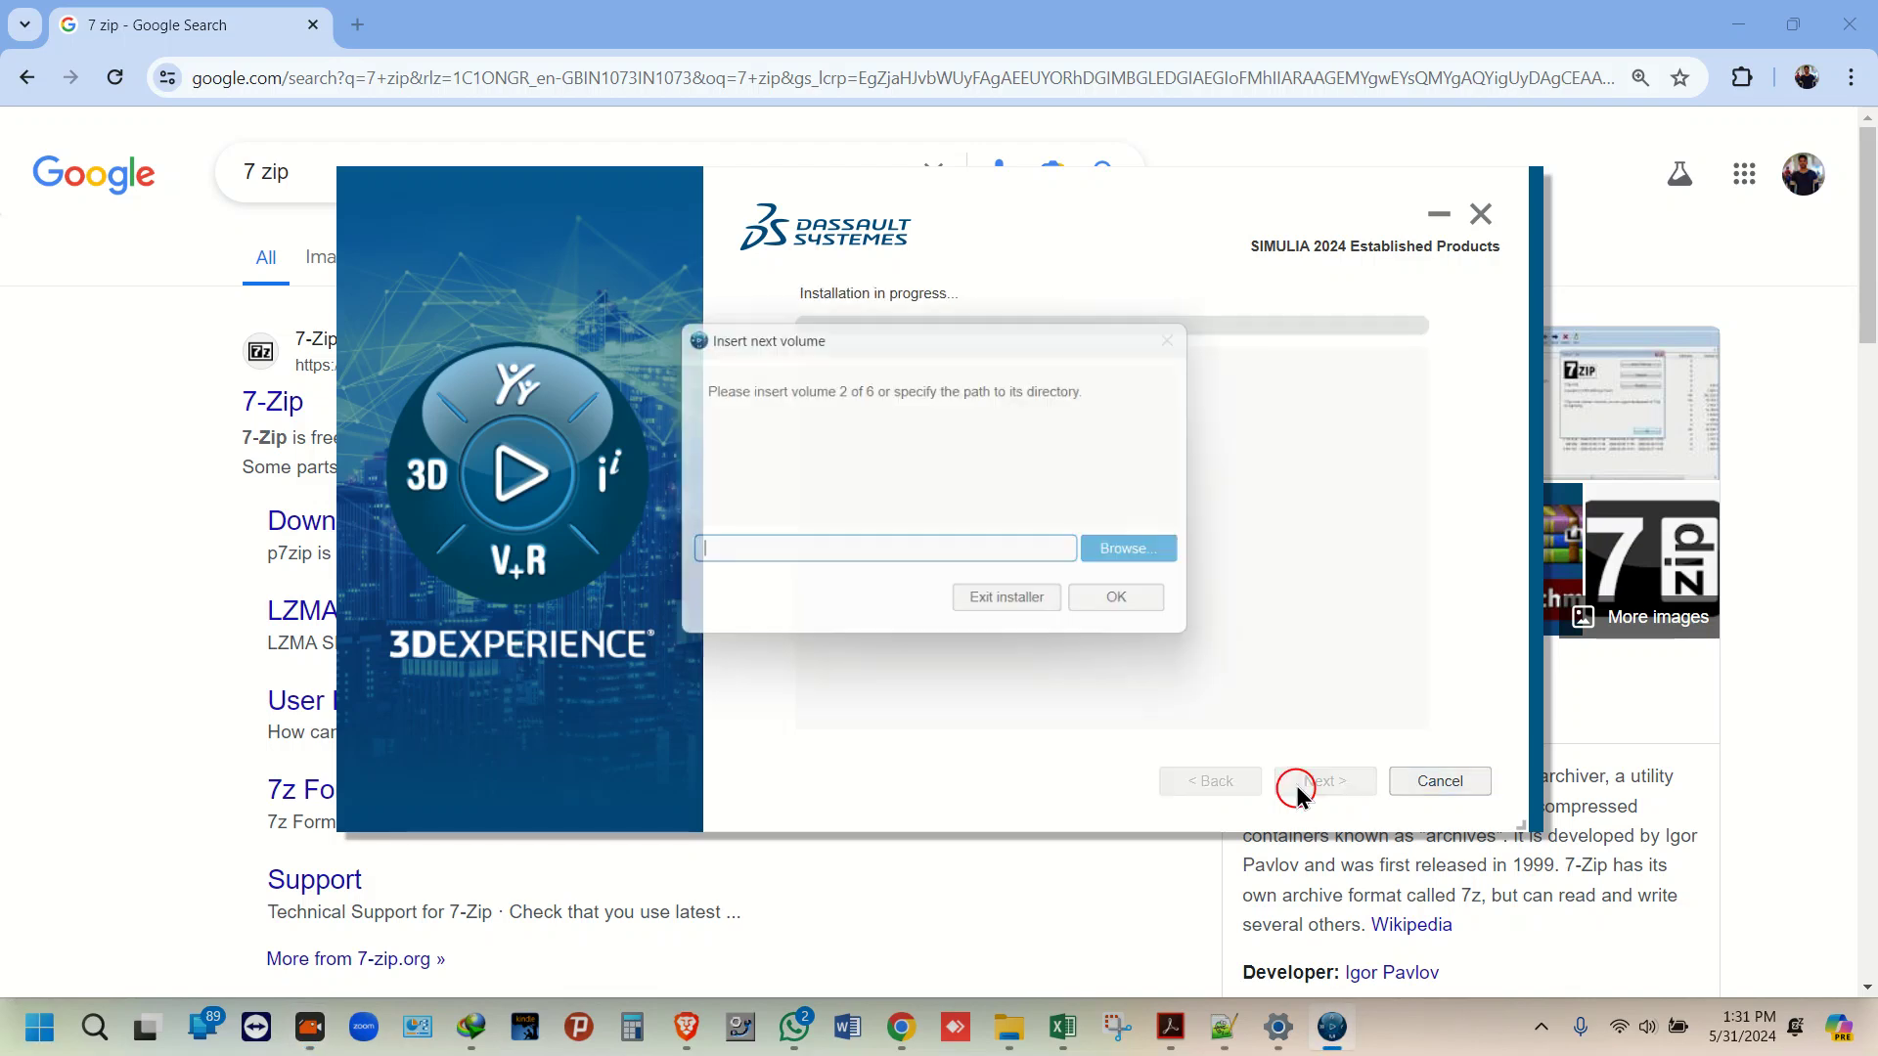
Step: Supply installation volume 2 from folder 2 on DVD drive DSSIM2024
{"action": "left_click", "coordinate": [1152, 554]}
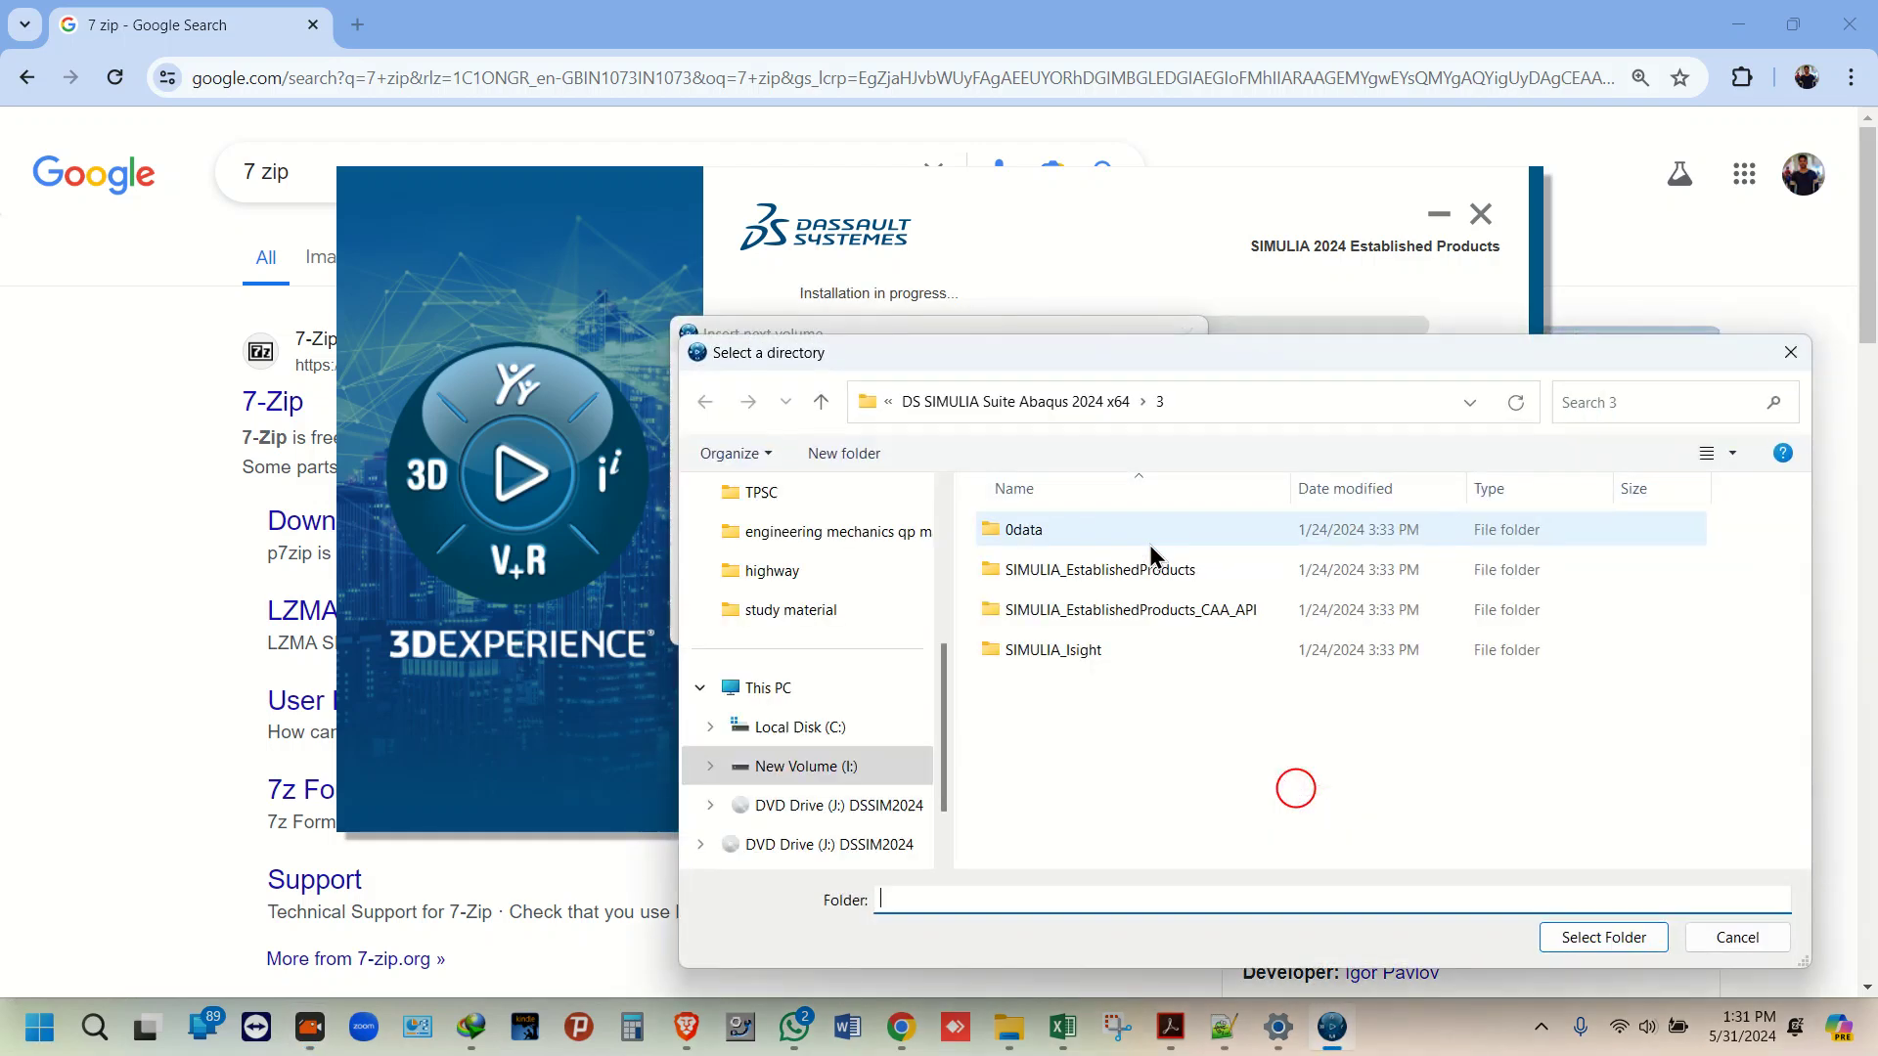
{"action": "left_click", "coordinate": [1023, 399]}
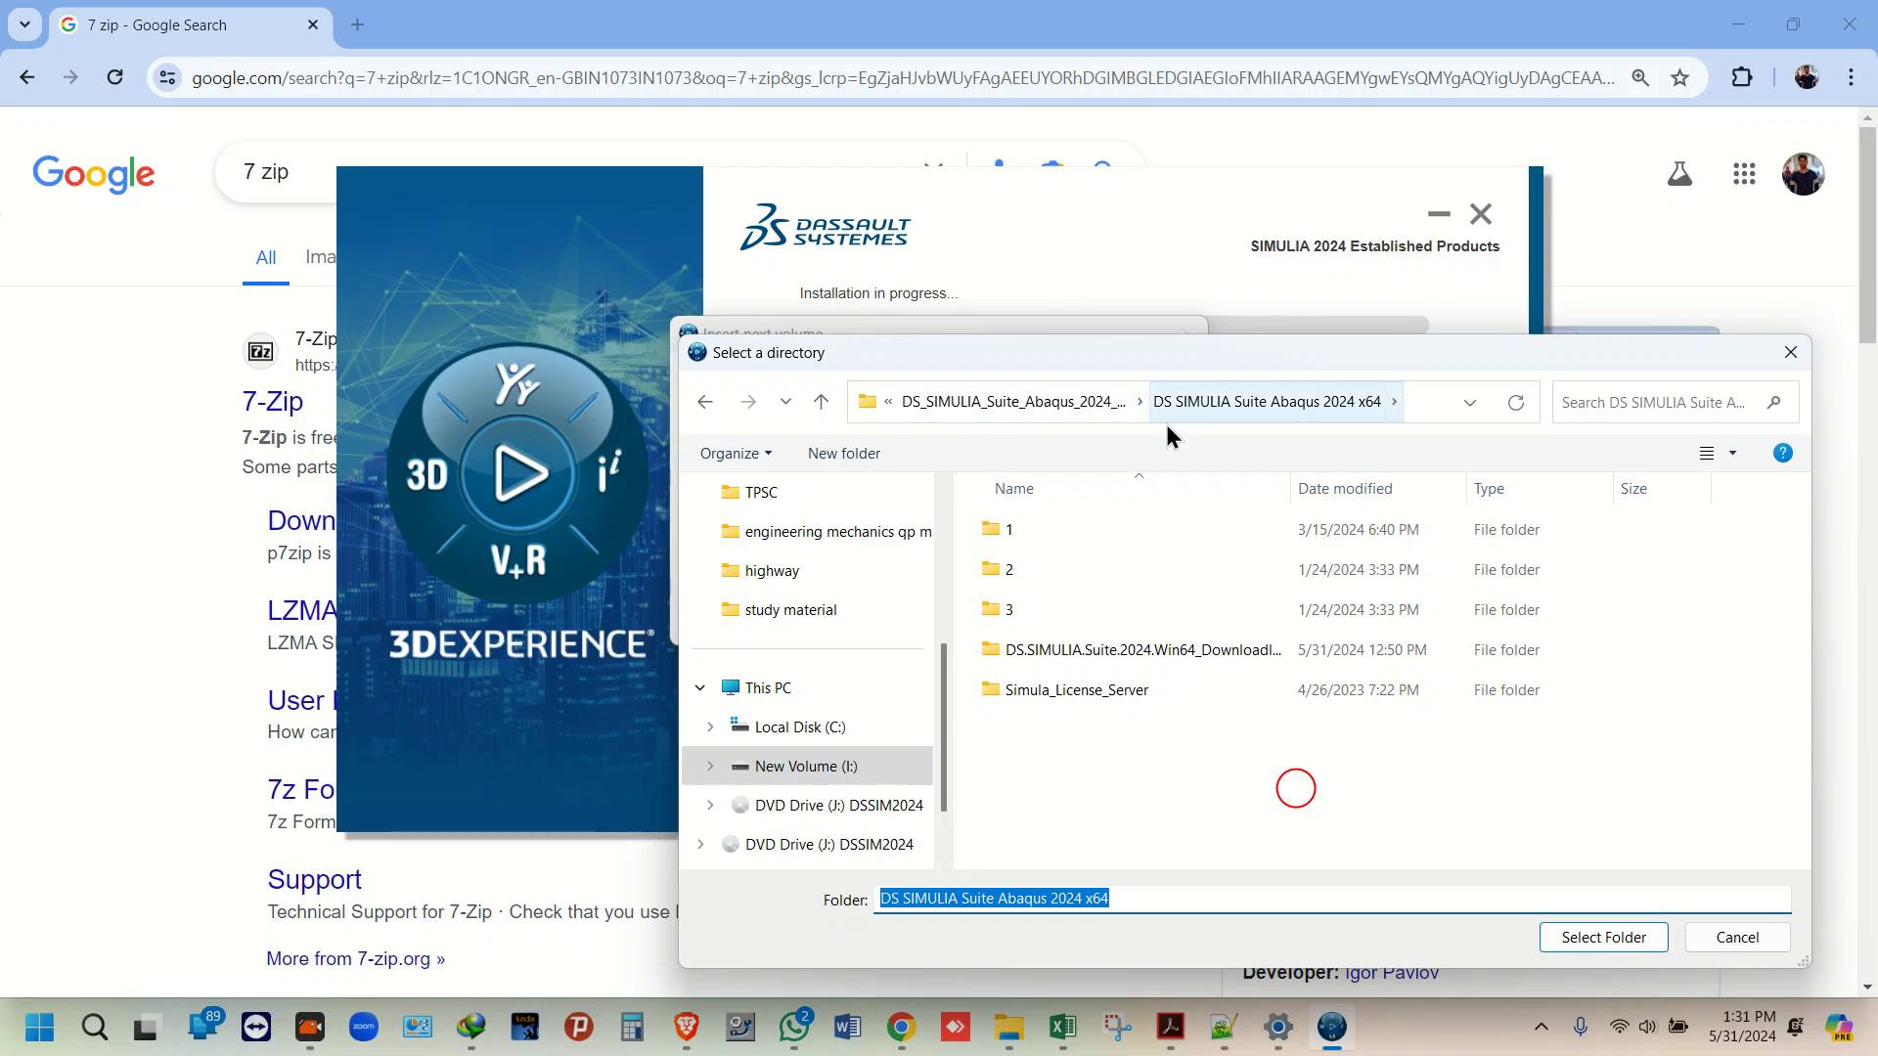
{"action": "scroll", "coordinate": [880, 763], "scroll_direction": "down", "scroll_amount": 2}
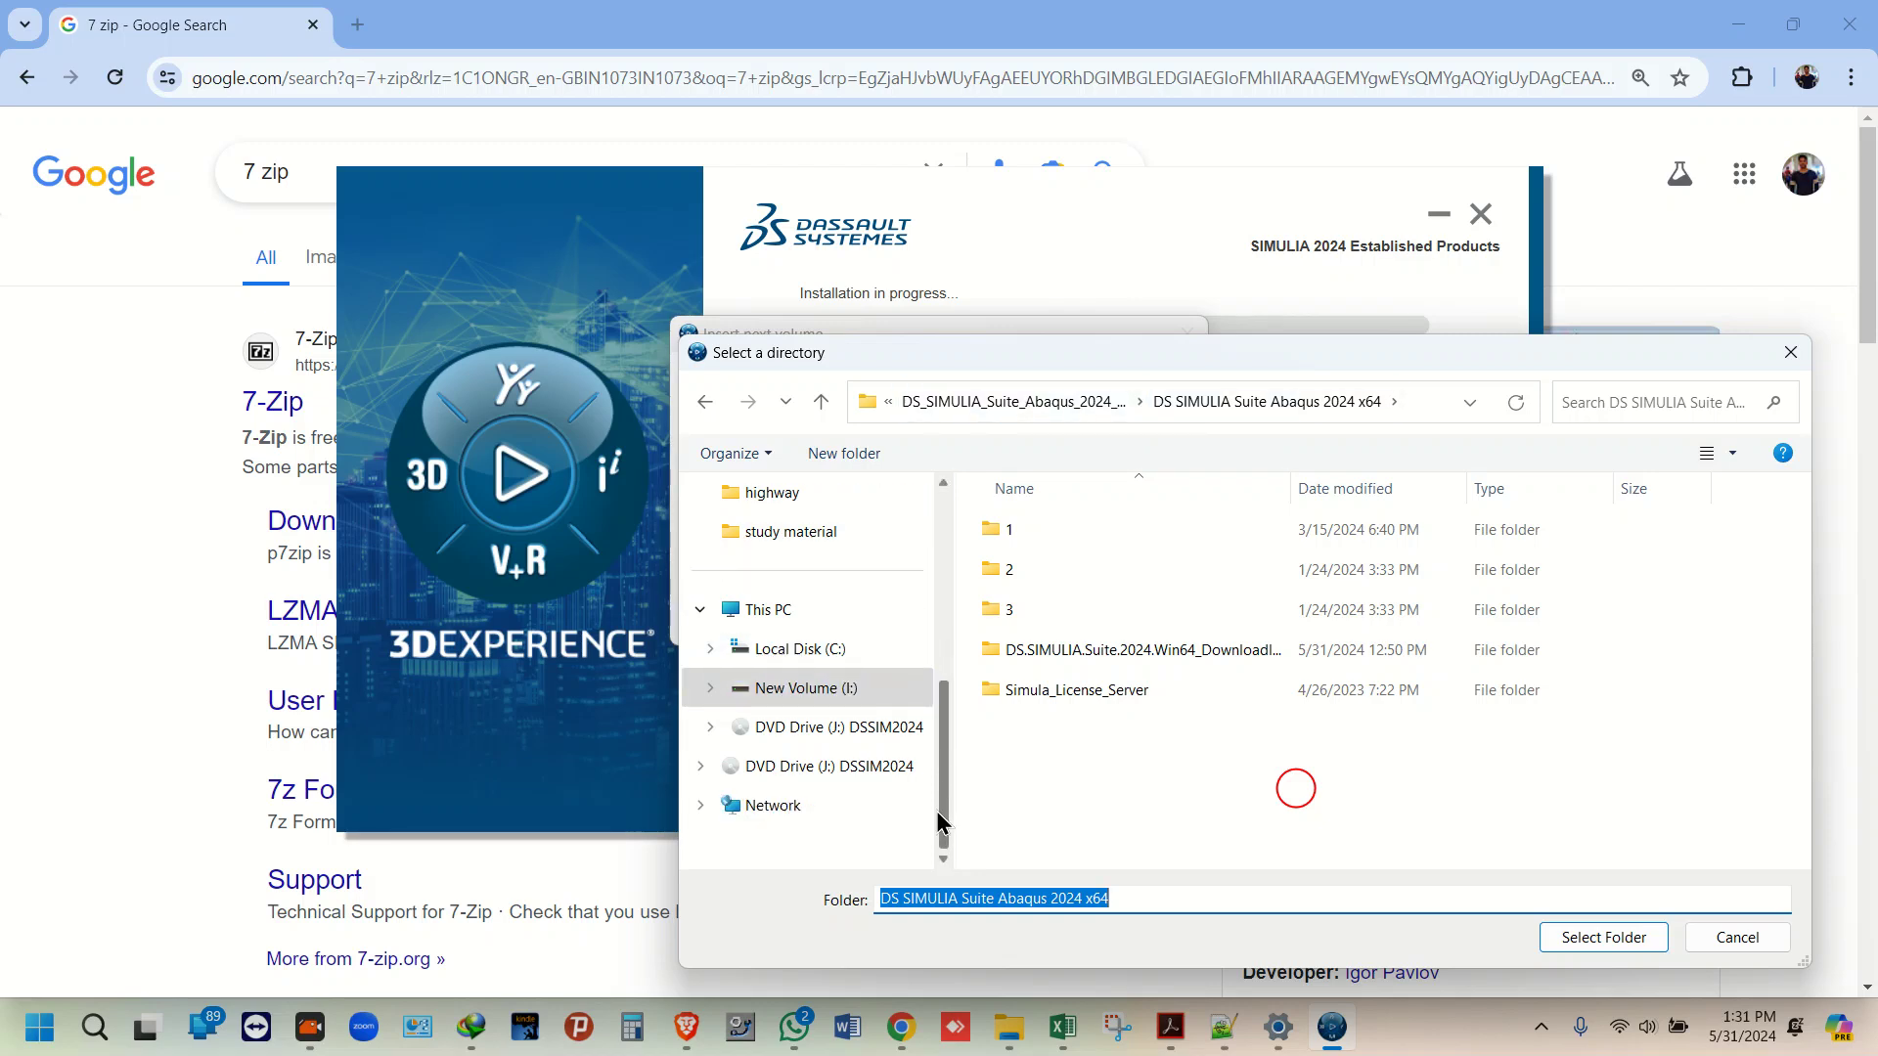
{"action": "left_click", "coordinate": [826, 767]}
{"action": "left_click", "coordinate": [1037, 570]}
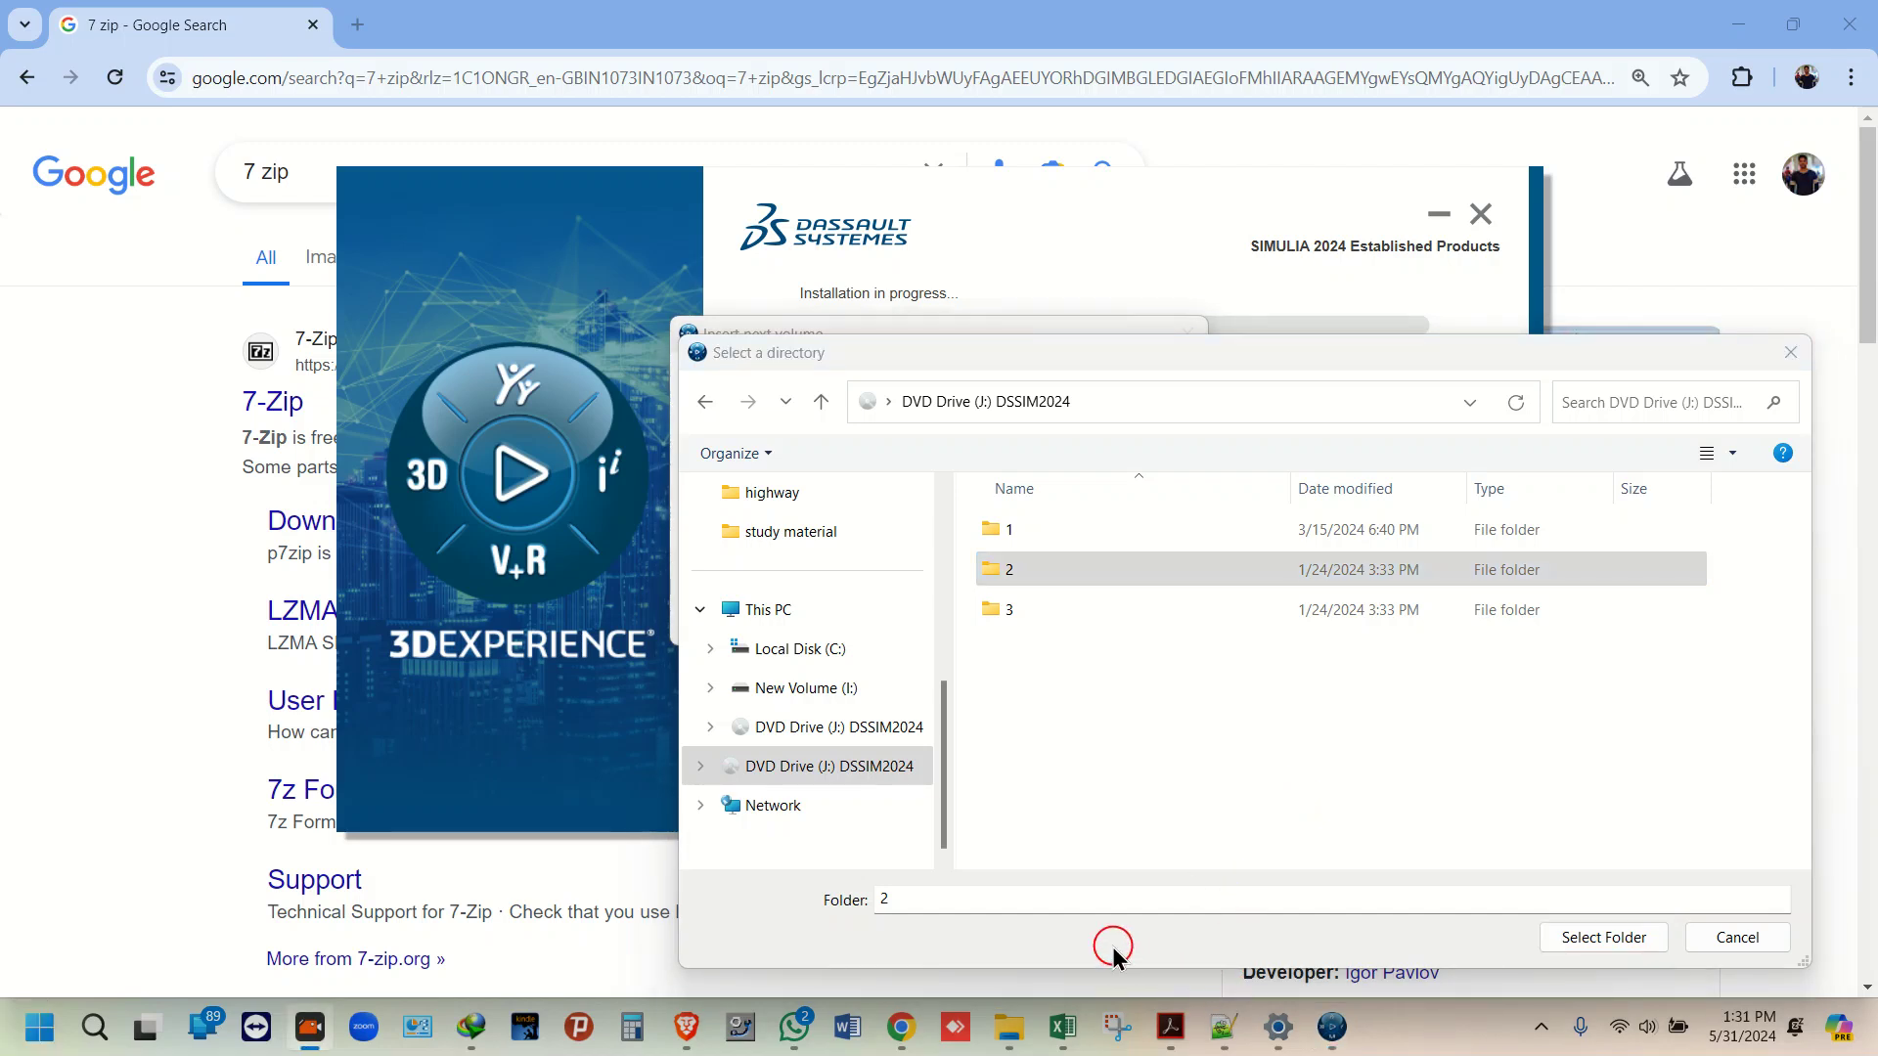
{"action": "left_click", "coordinate": [1605, 937]}
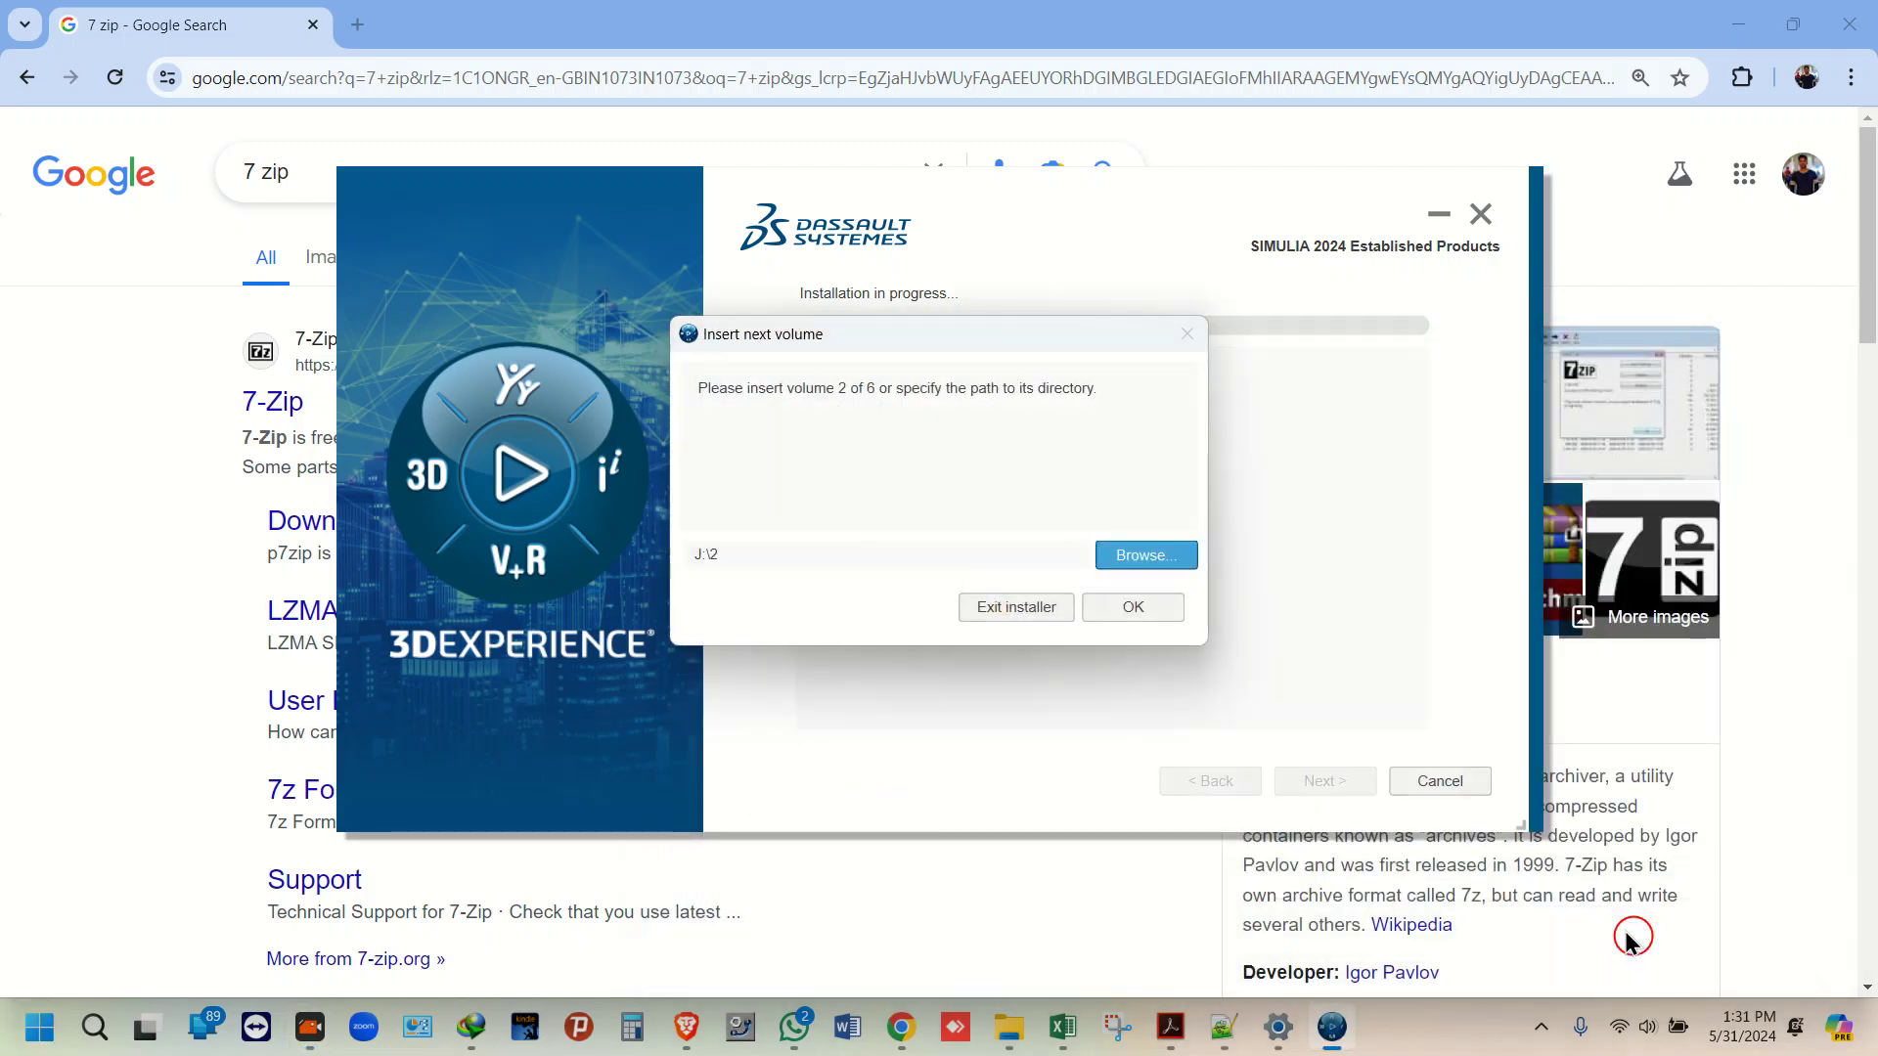
Step: Accept the J:\2 volume path and keep the C:\SIMULIA\EstProducts\2024 installation directory
{"action": "left_click", "coordinate": [1131, 607]}
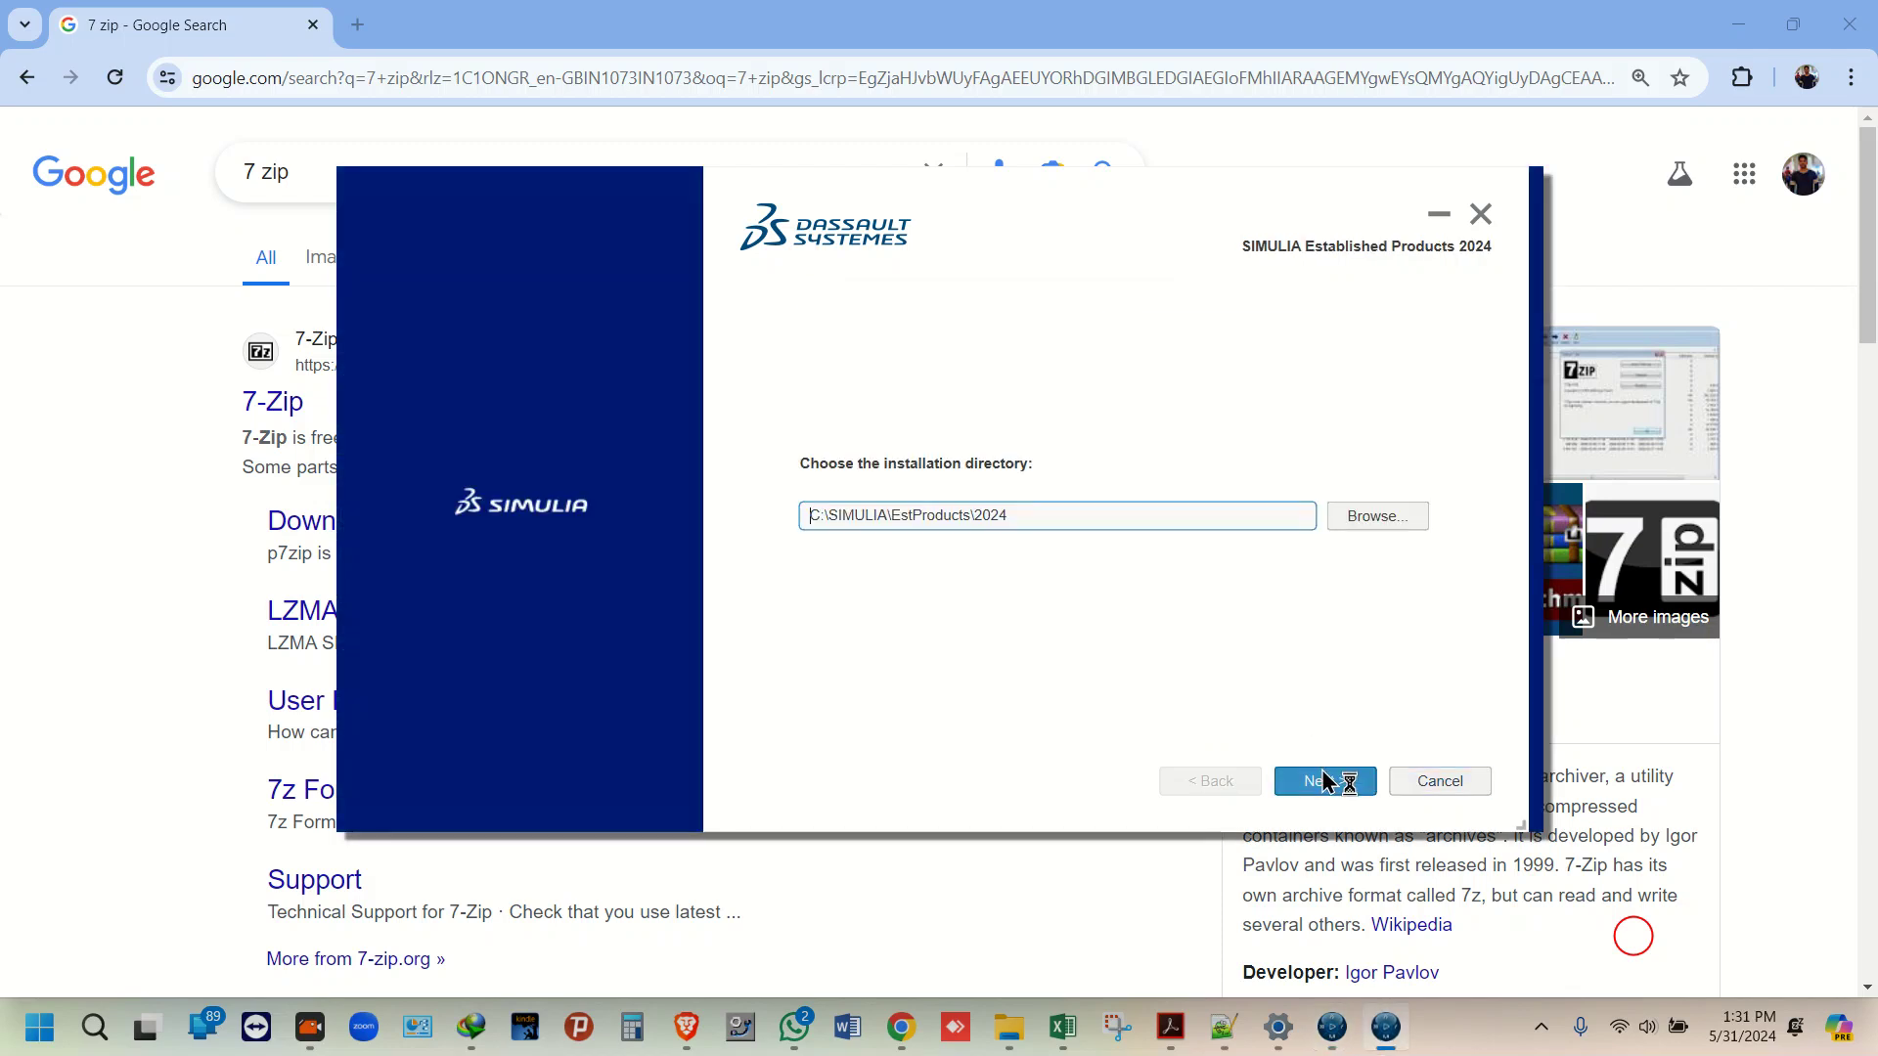
{"action": "mouse_move", "coordinate": [1010, 1025]}
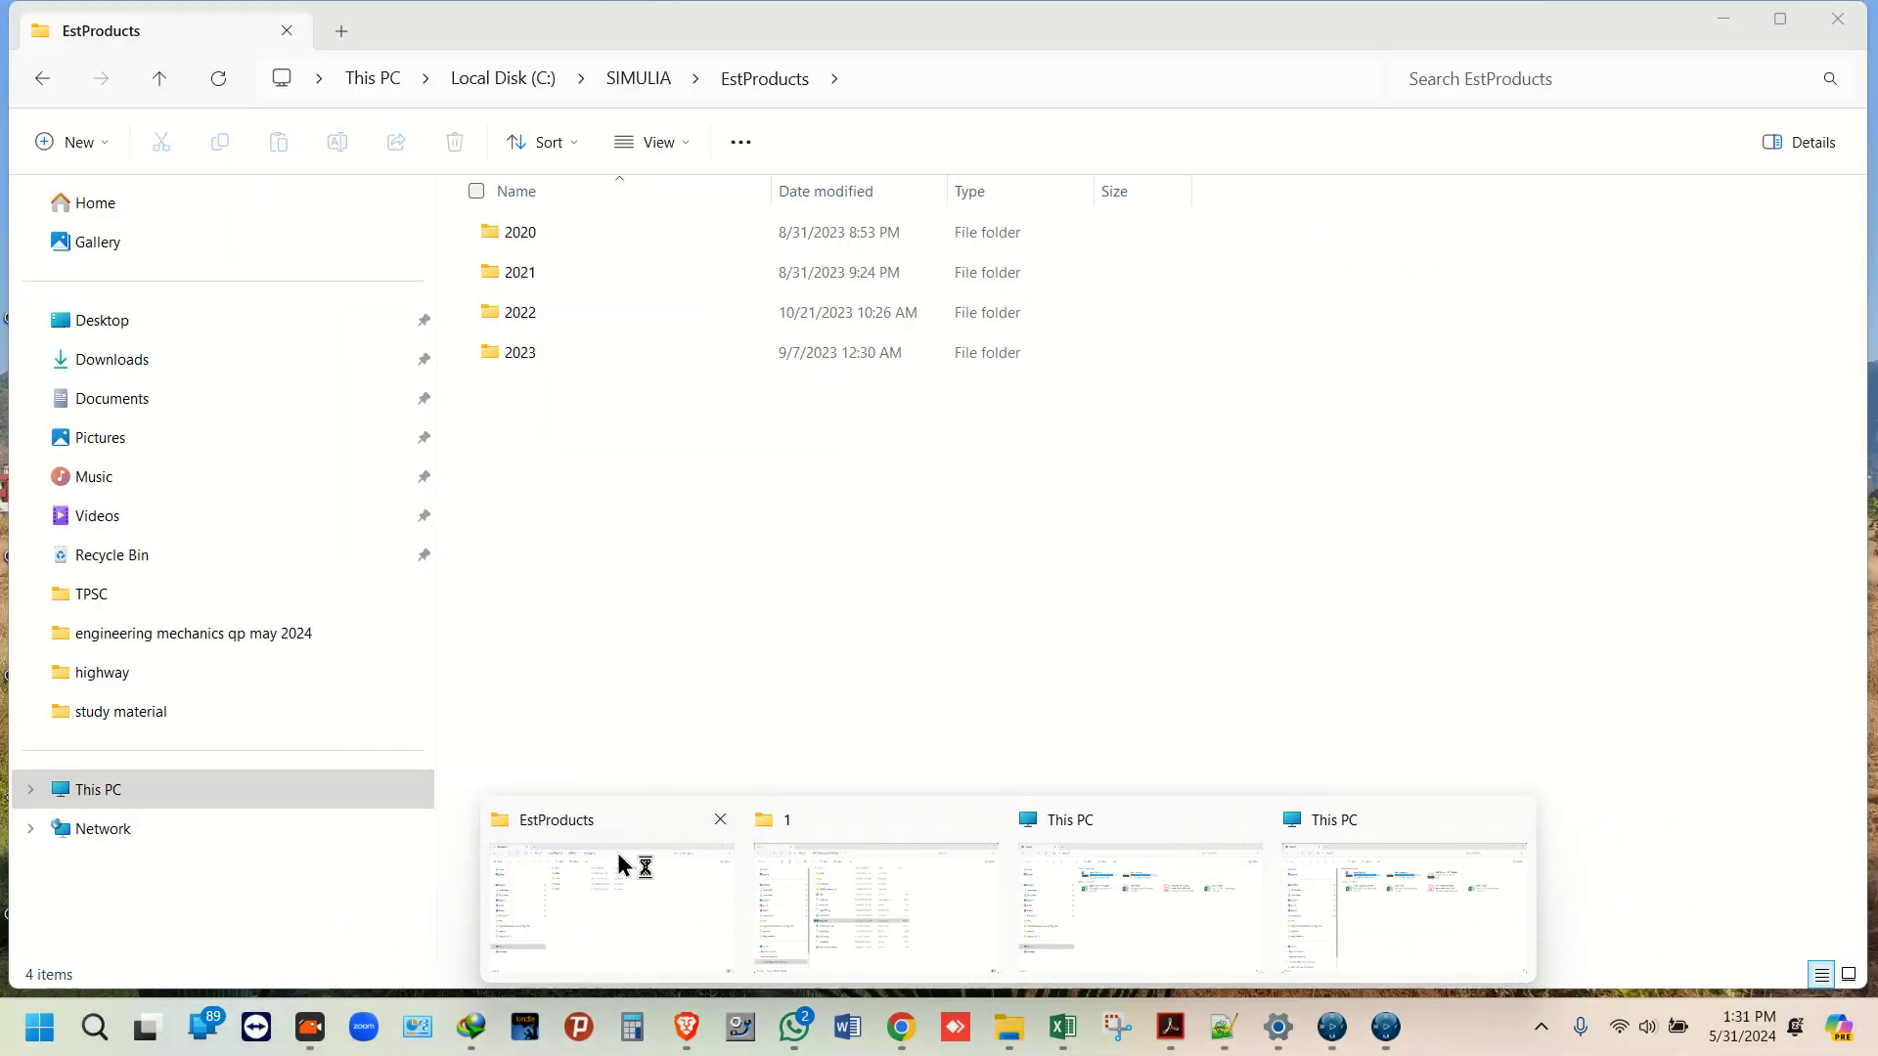
{"action": "left_click", "coordinate": [618, 863]}
{"action": "left_click", "coordinate": [33, 824]}
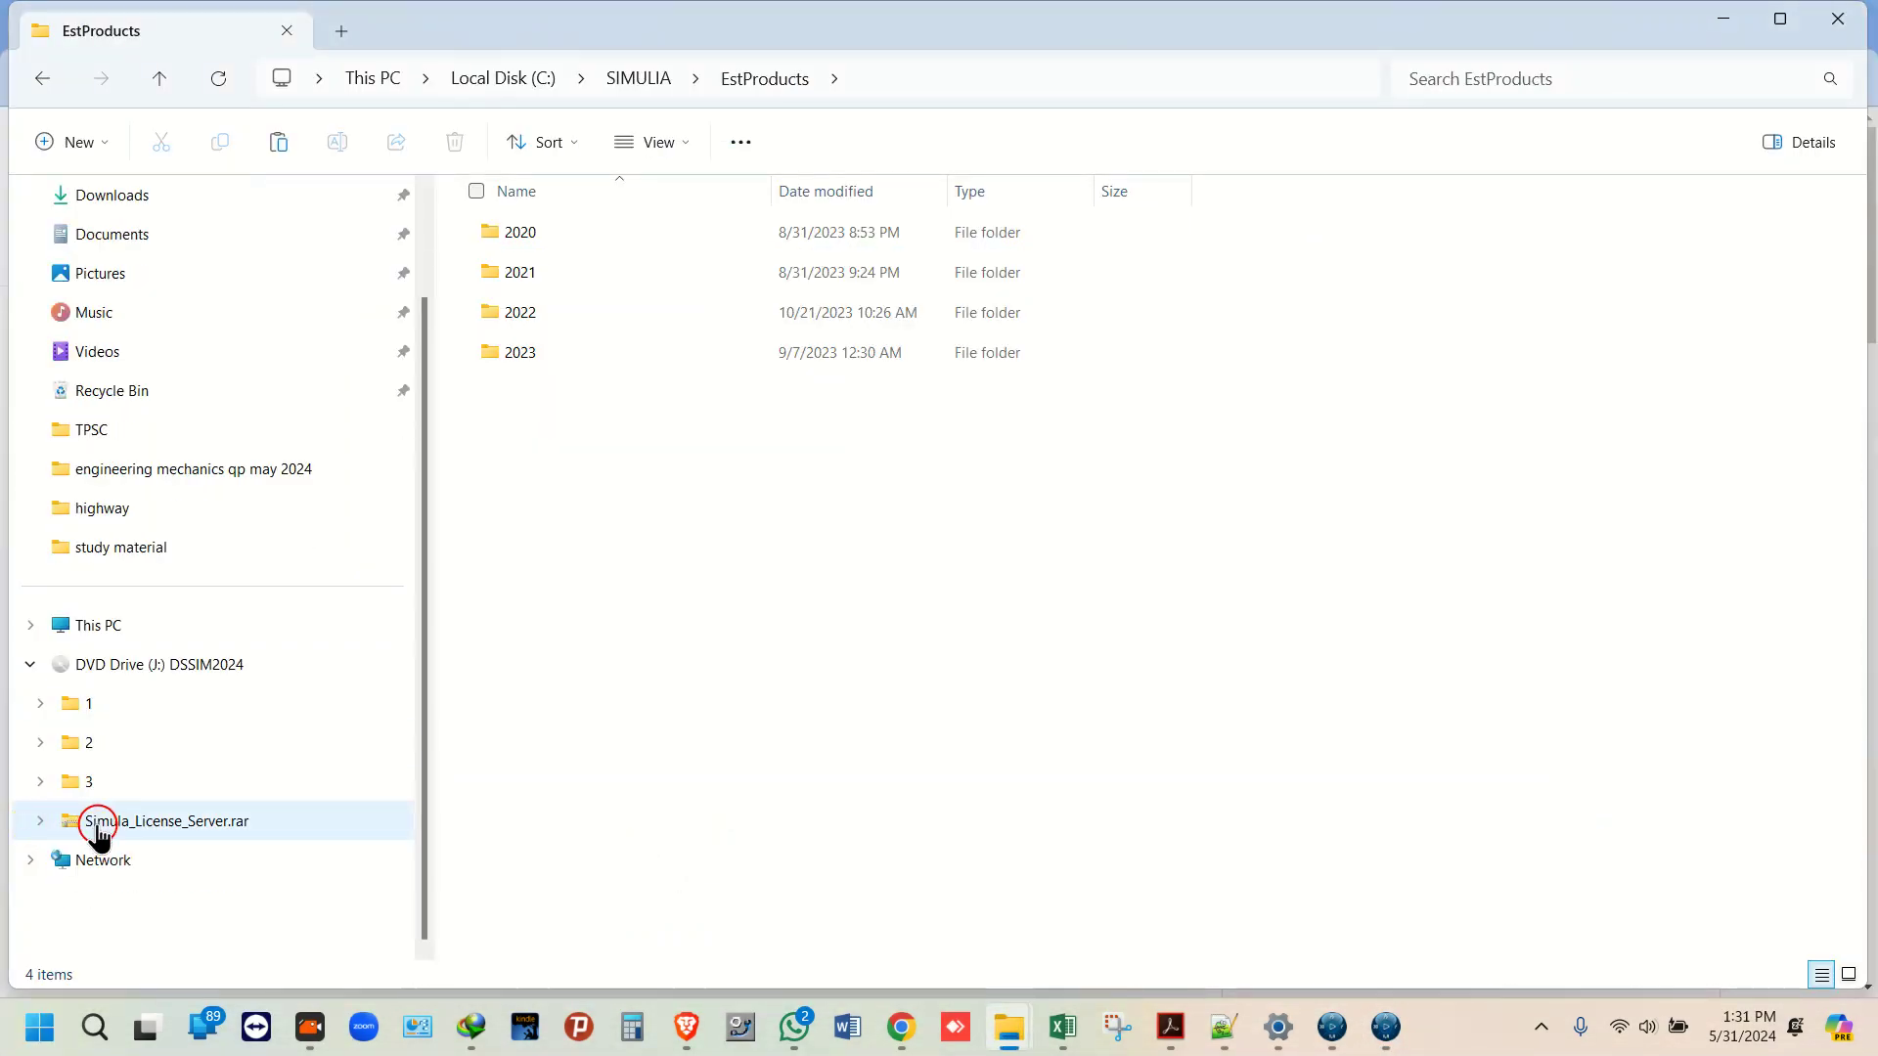
{"action": "left_click", "coordinate": [106, 627]}
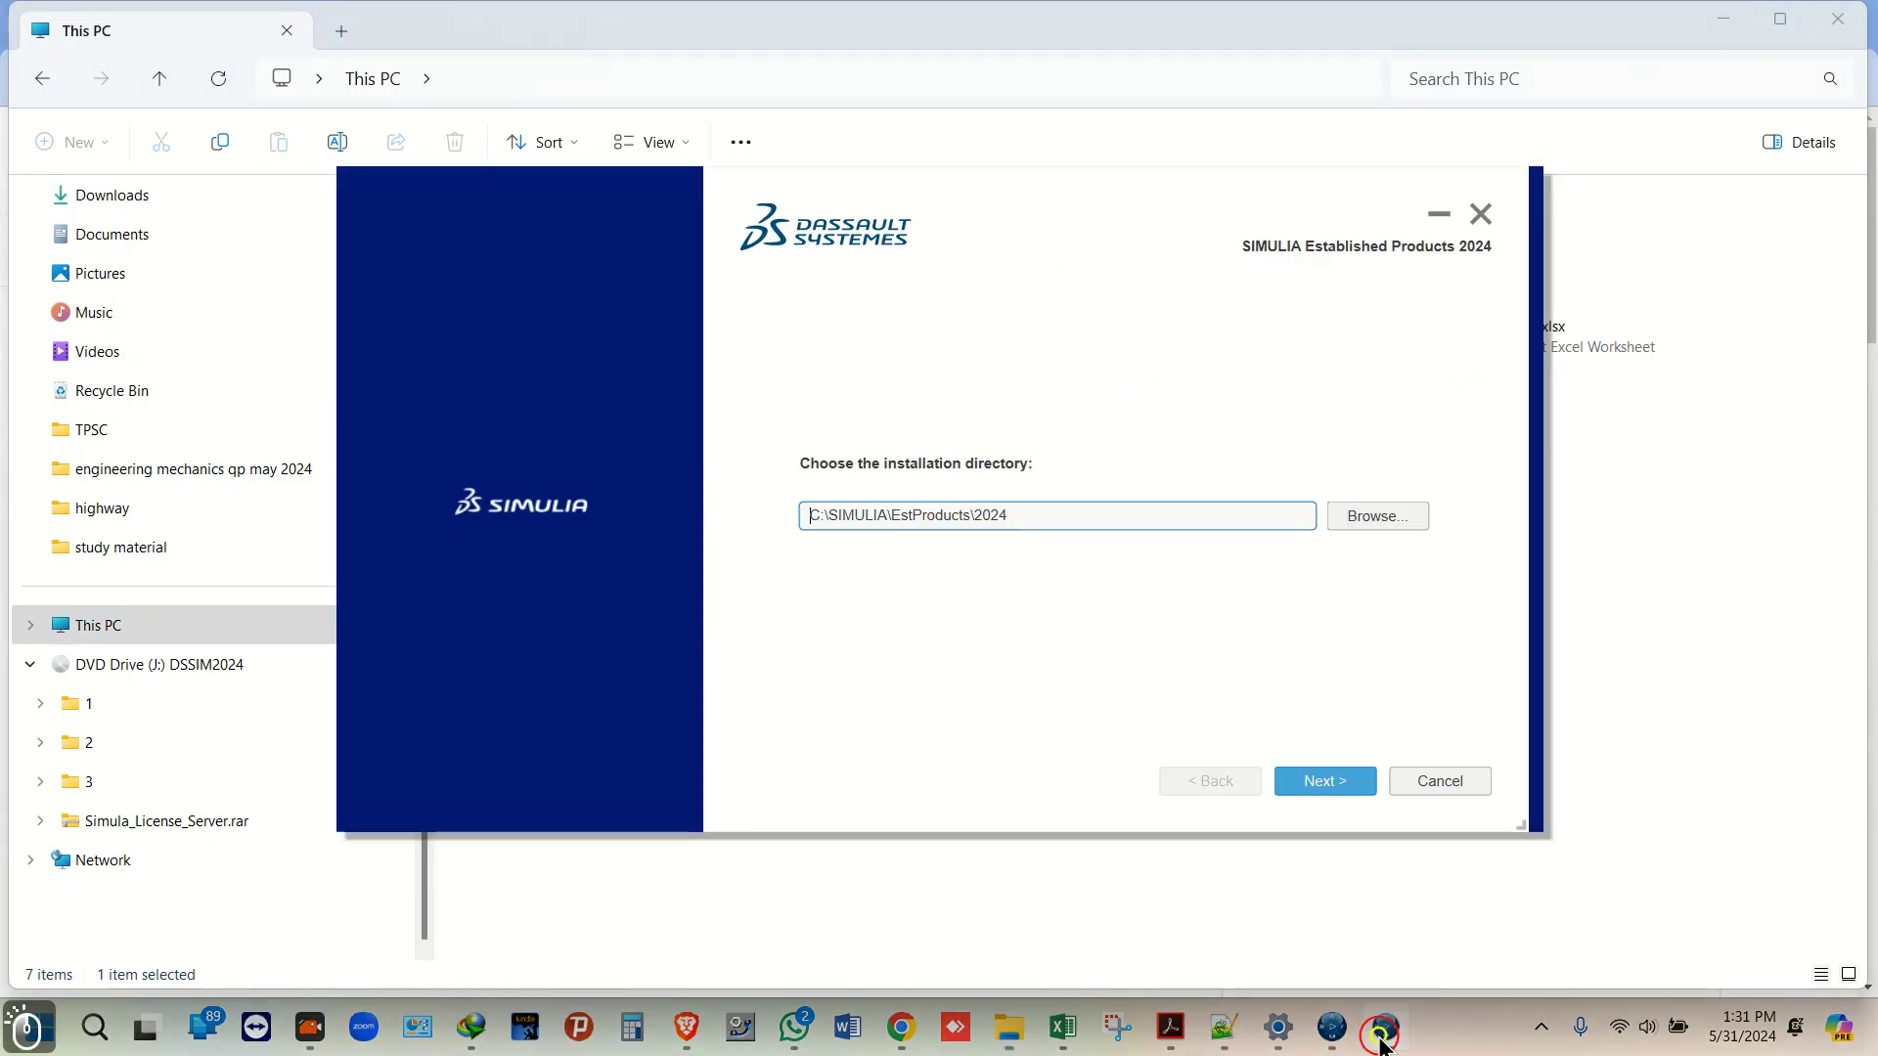
{"action": "left_click", "coordinate": [1330, 780]}
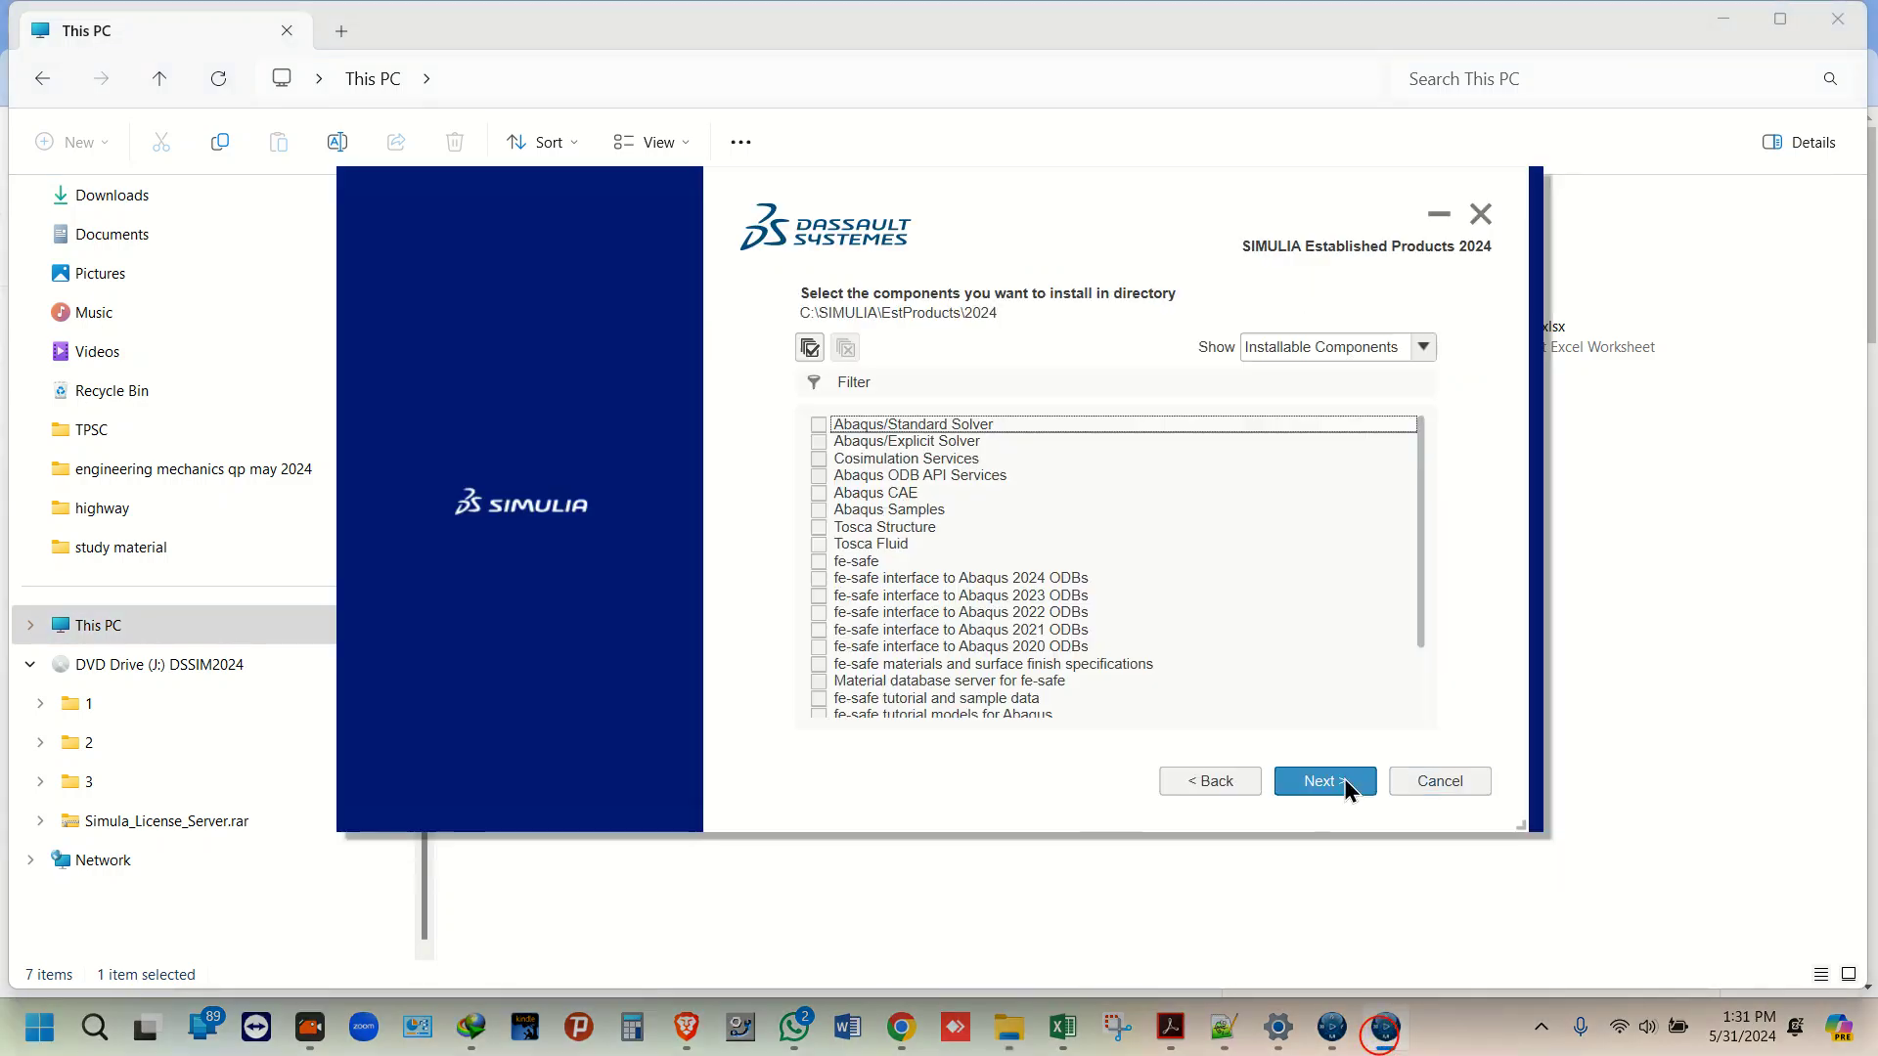
Step: Select Abaqus/Explicit, Cosimulation, ODB API, CAE, Samples, Tosca Structure and Tosca Fluid
{"action": "left_click", "coordinate": [829, 441]}
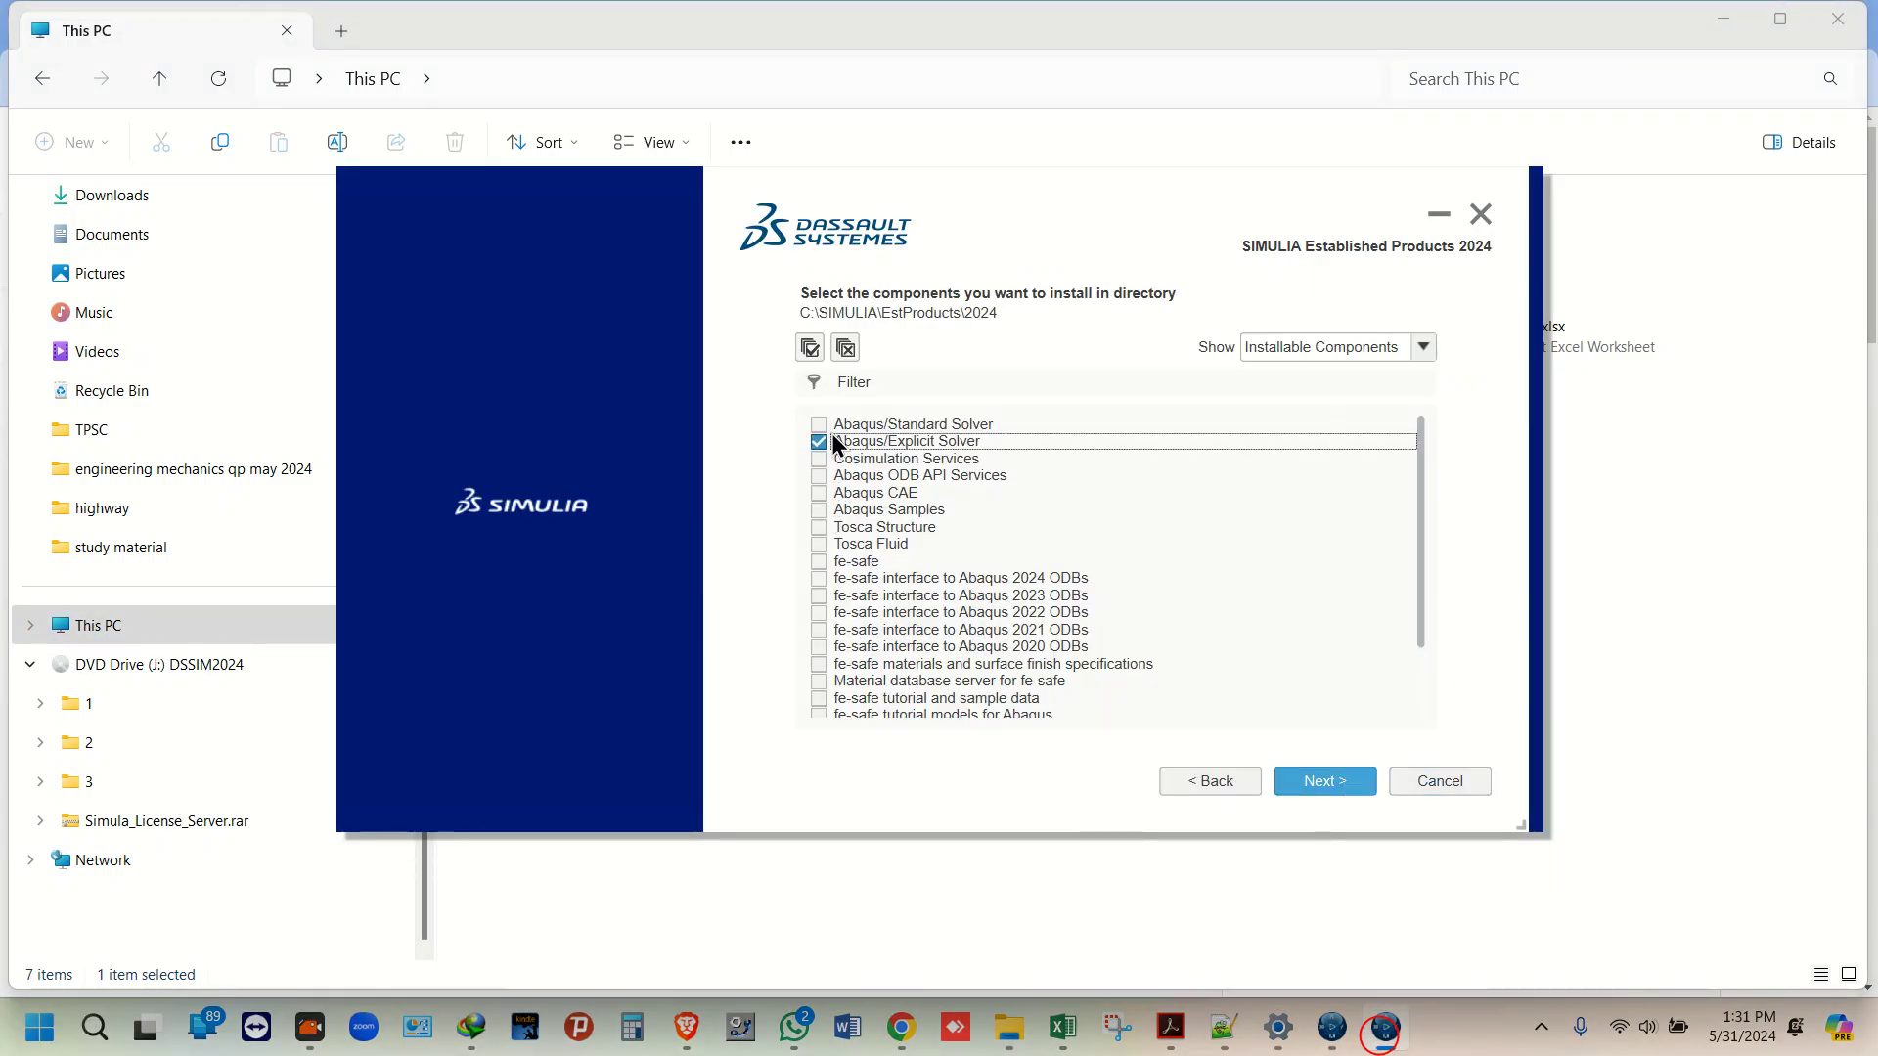
{"action": "left_click", "coordinate": [833, 459]}
{"action": "left_click", "coordinate": [834, 475]}
{"action": "left_click", "coordinate": [829, 493]}
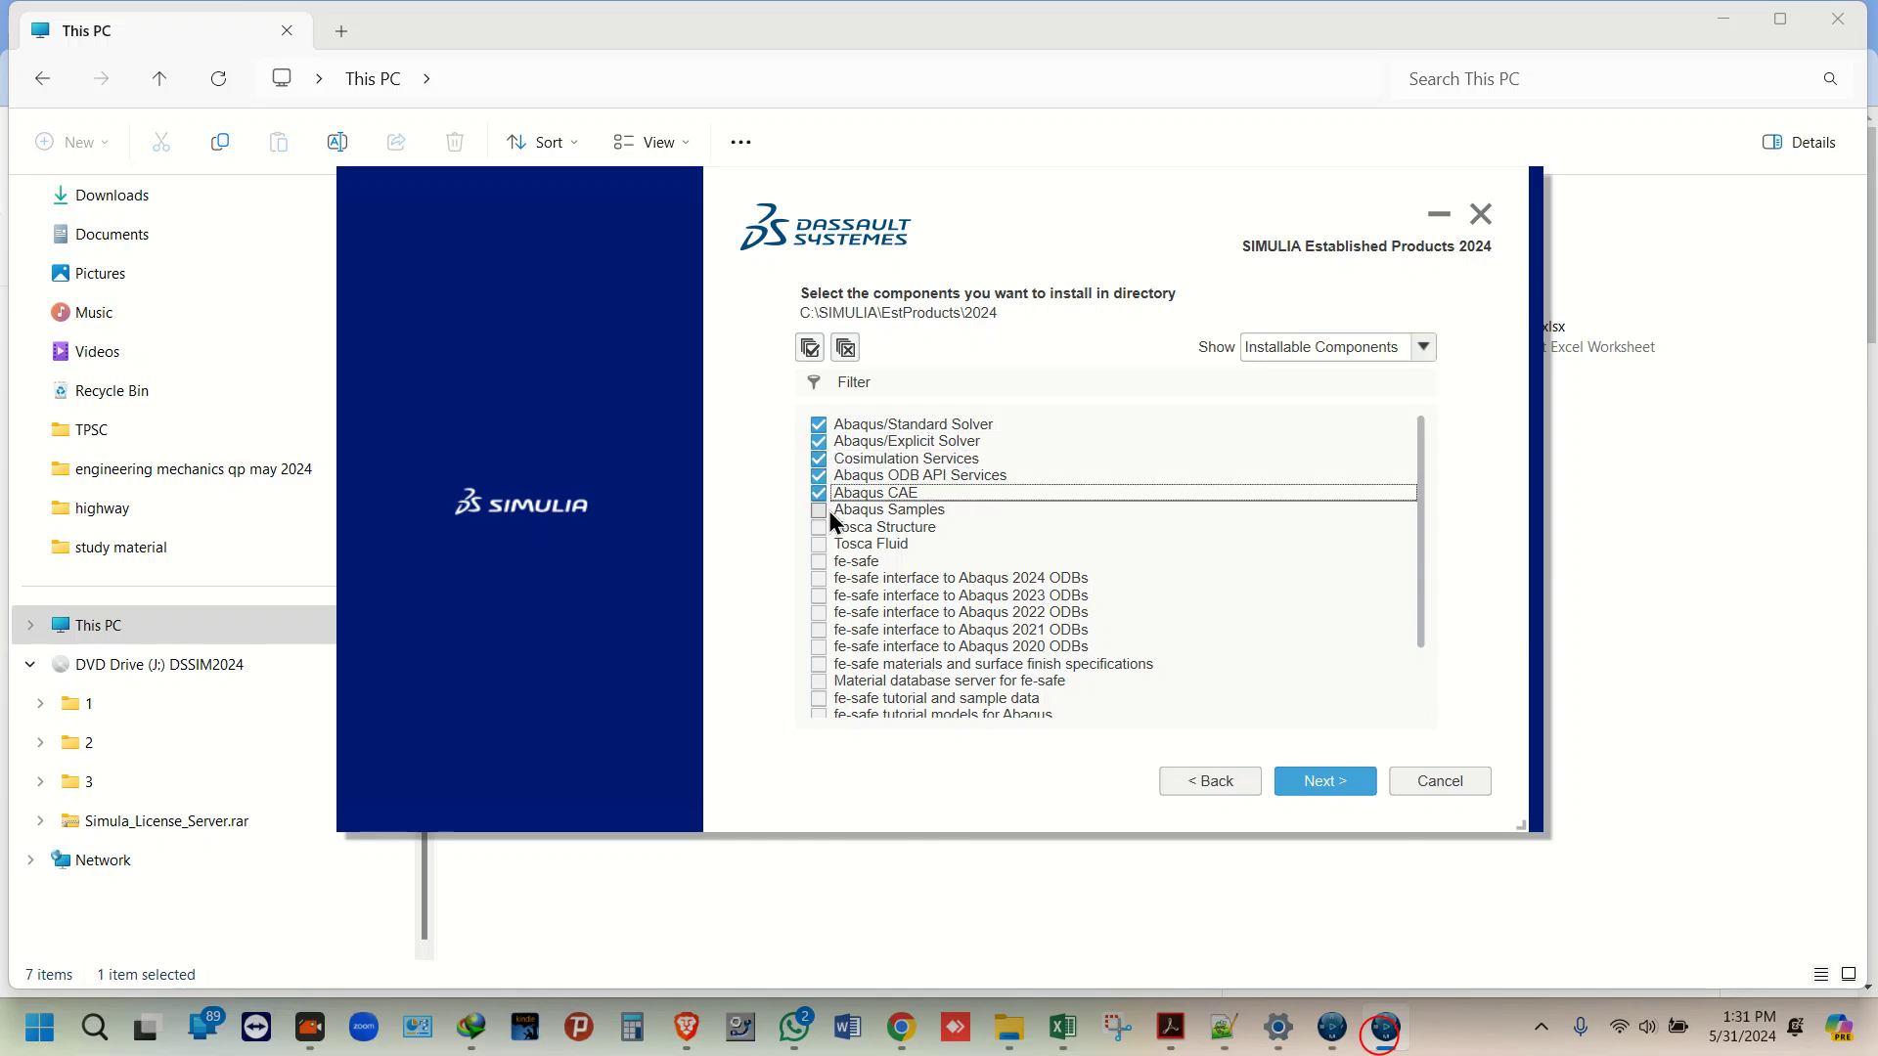
{"action": "left_click", "coordinate": [828, 509]}
{"action": "left_click", "coordinate": [826, 526]}
{"action": "left_click", "coordinate": [824, 544]}
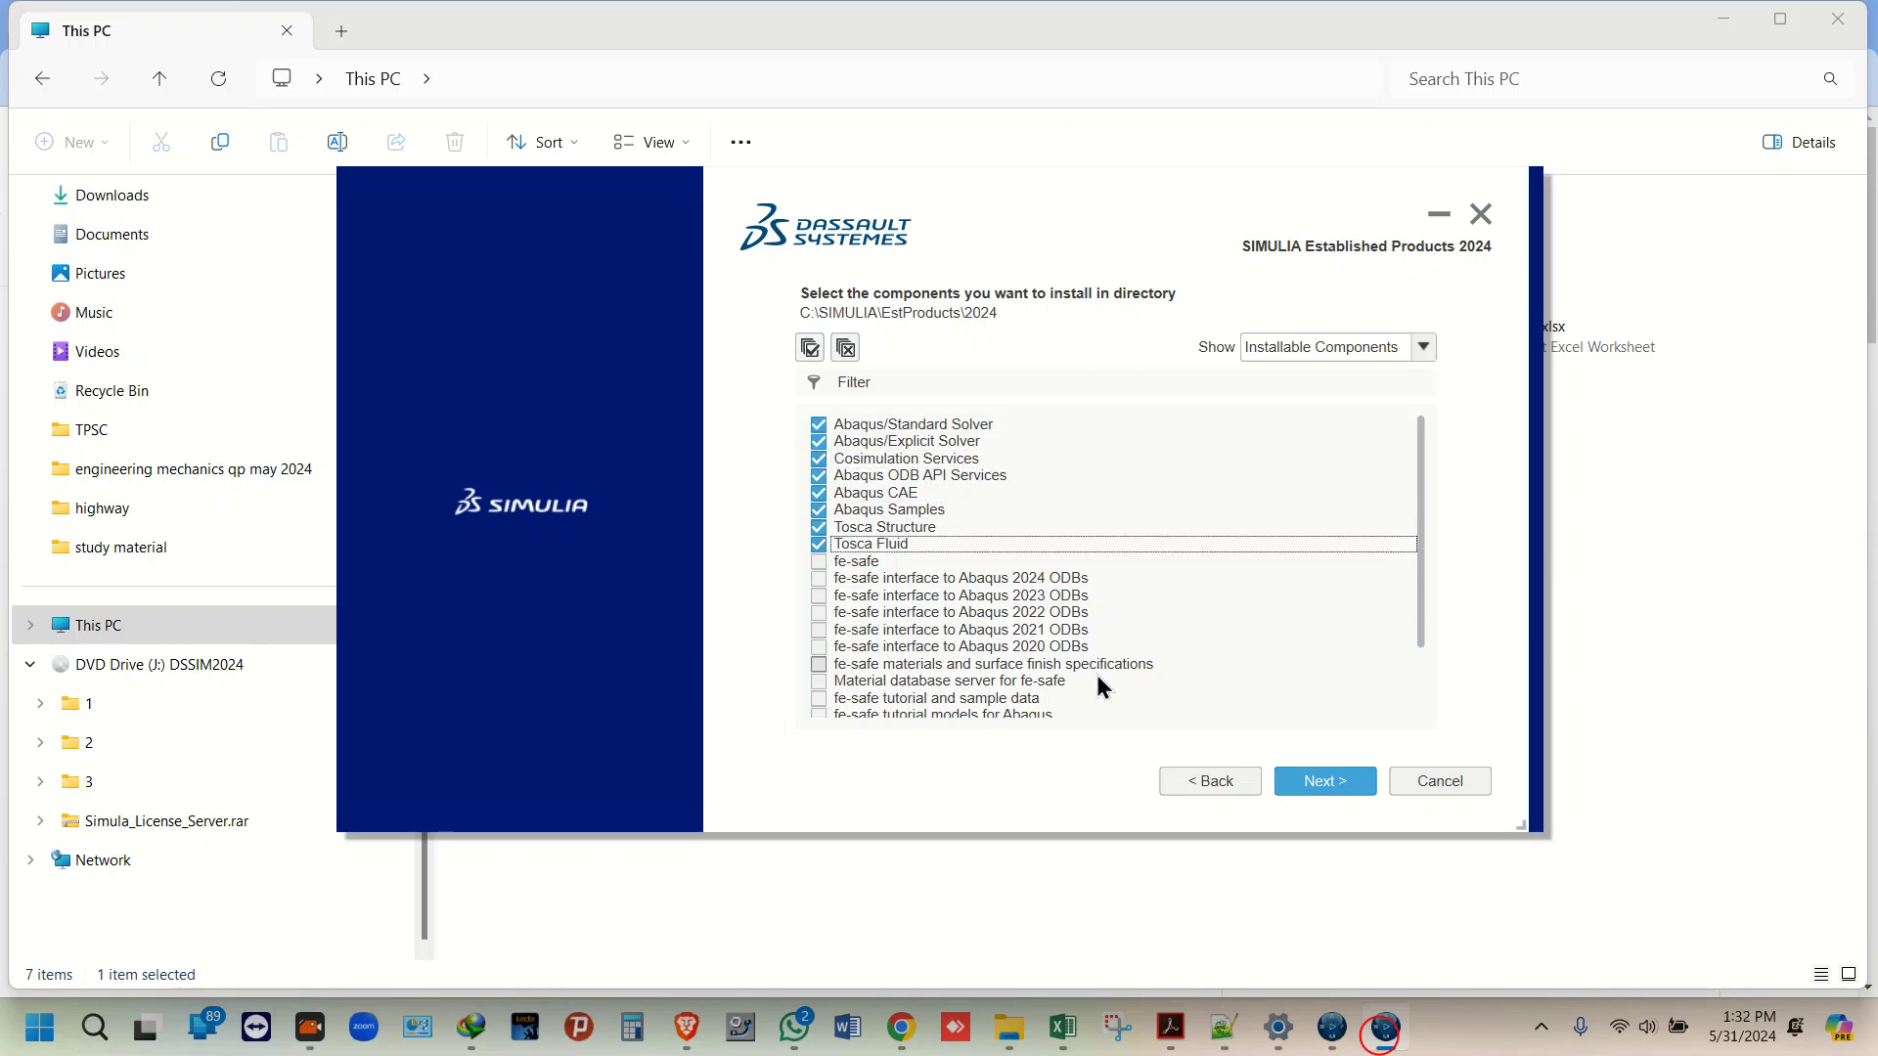
{"action": "left_click", "coordinate": [1355, 788]}
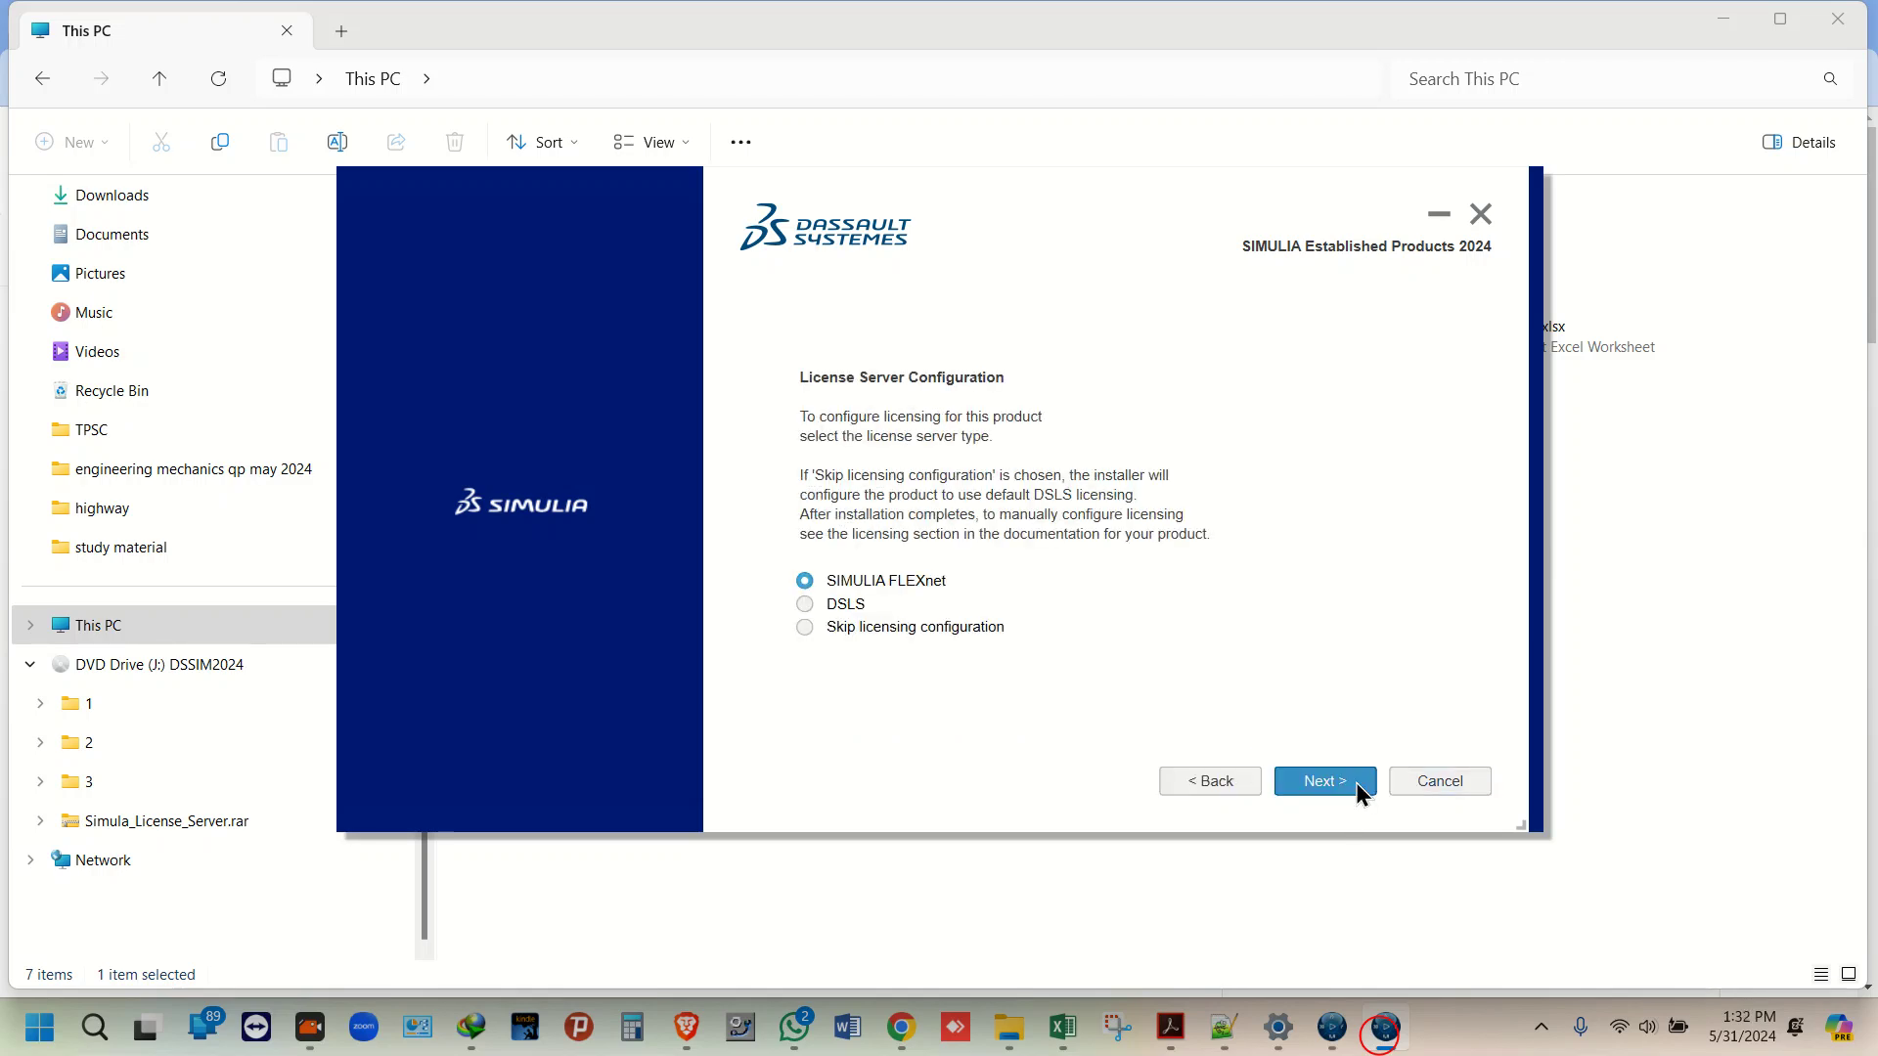
Step: Keep SIMULIA FLEXnet licensing and replace localhost in License Server 1 with 27800@
{"action": "left_click", "coordinate": [1323, 782]}
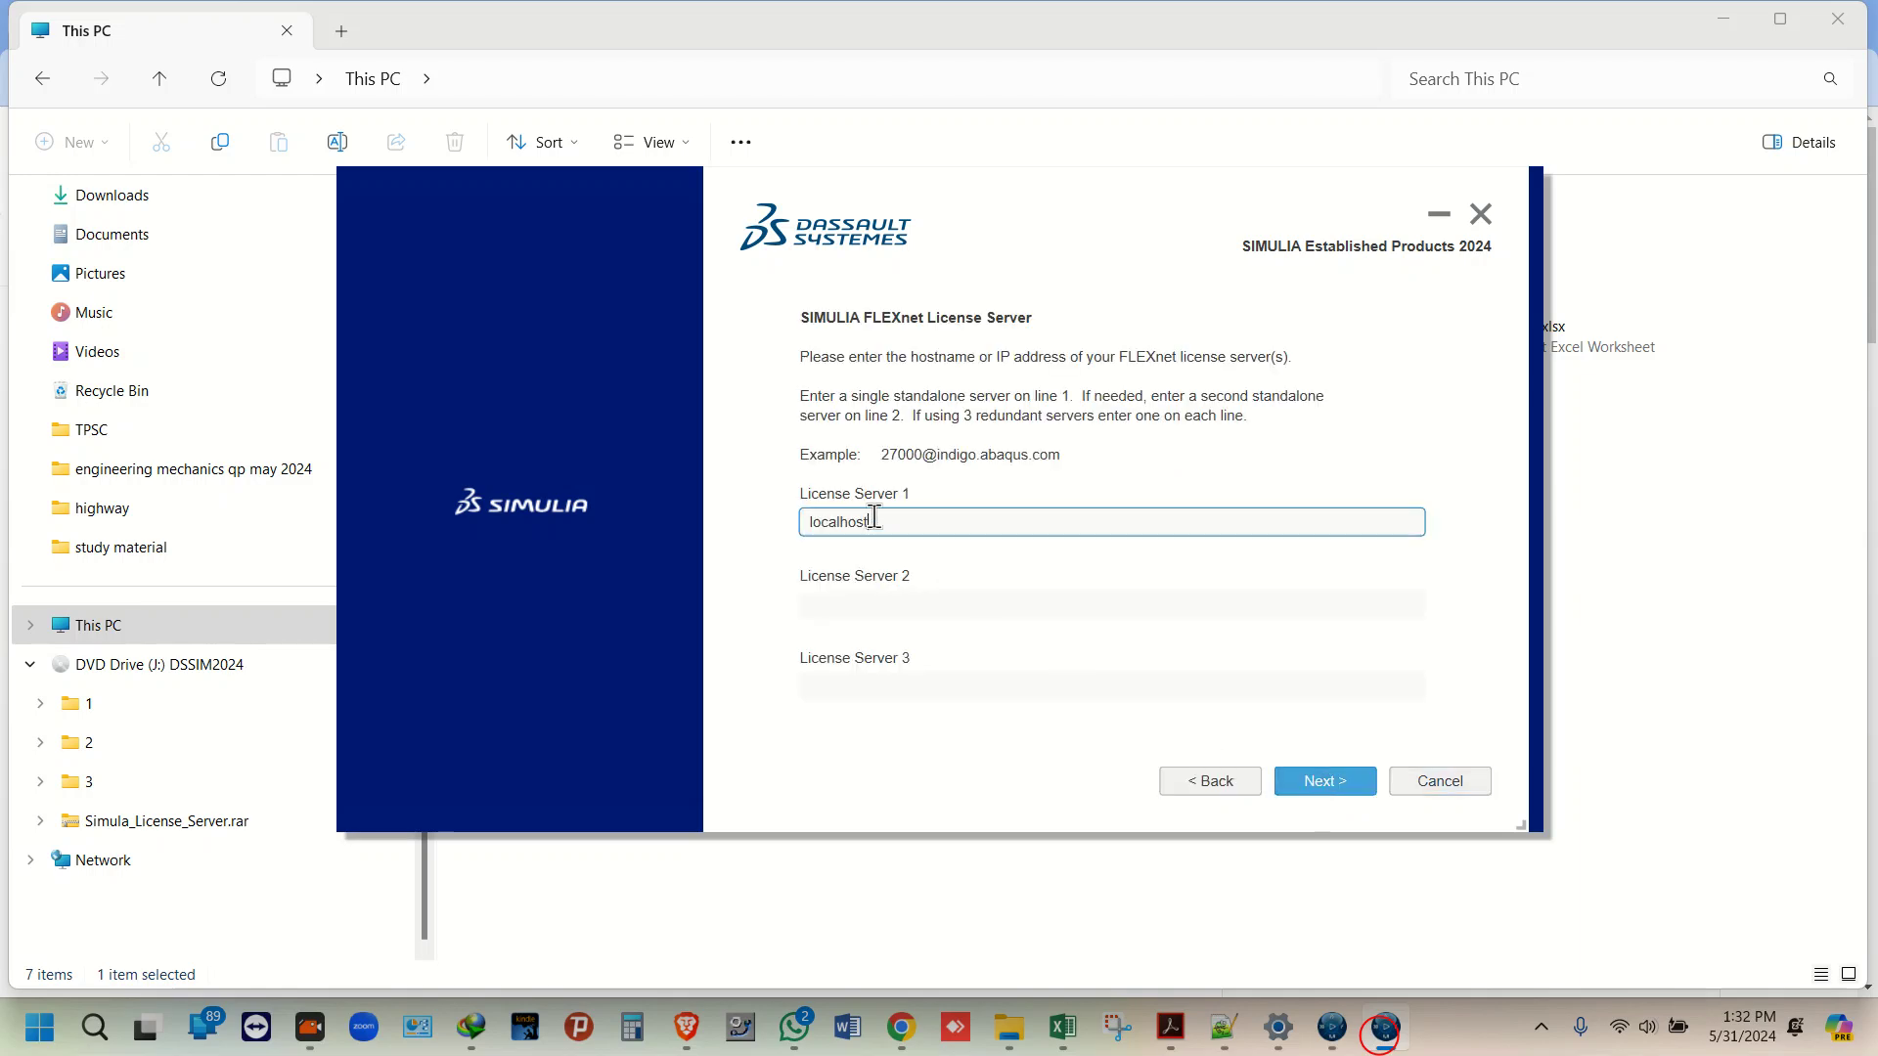
{"action": "left_click_drag", "start_coordinate": [874, 518], "coordinate": [732, 518]}
{"action": "type", "text": "27800@"}
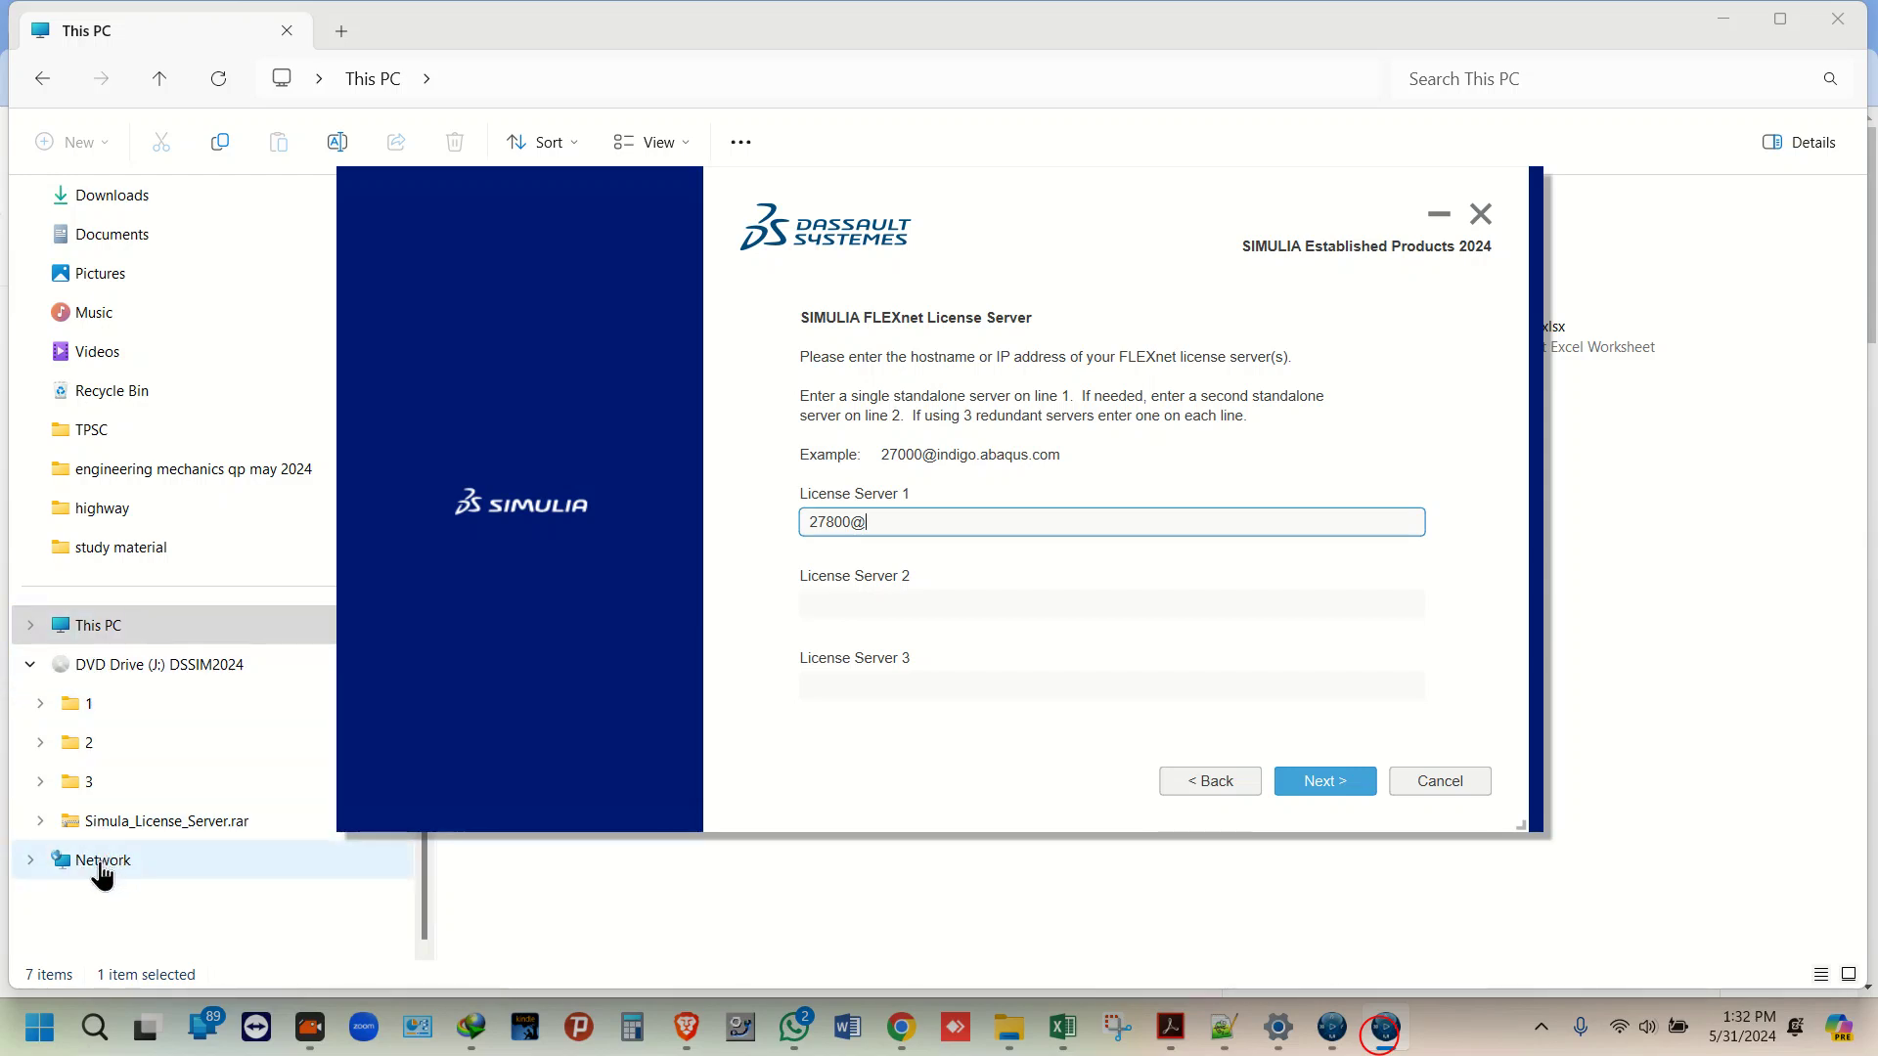
Step: Copy the device name Unknown-Bin from This PC's system properties
{"action": "right_click", "coordinate": [84, 634]}
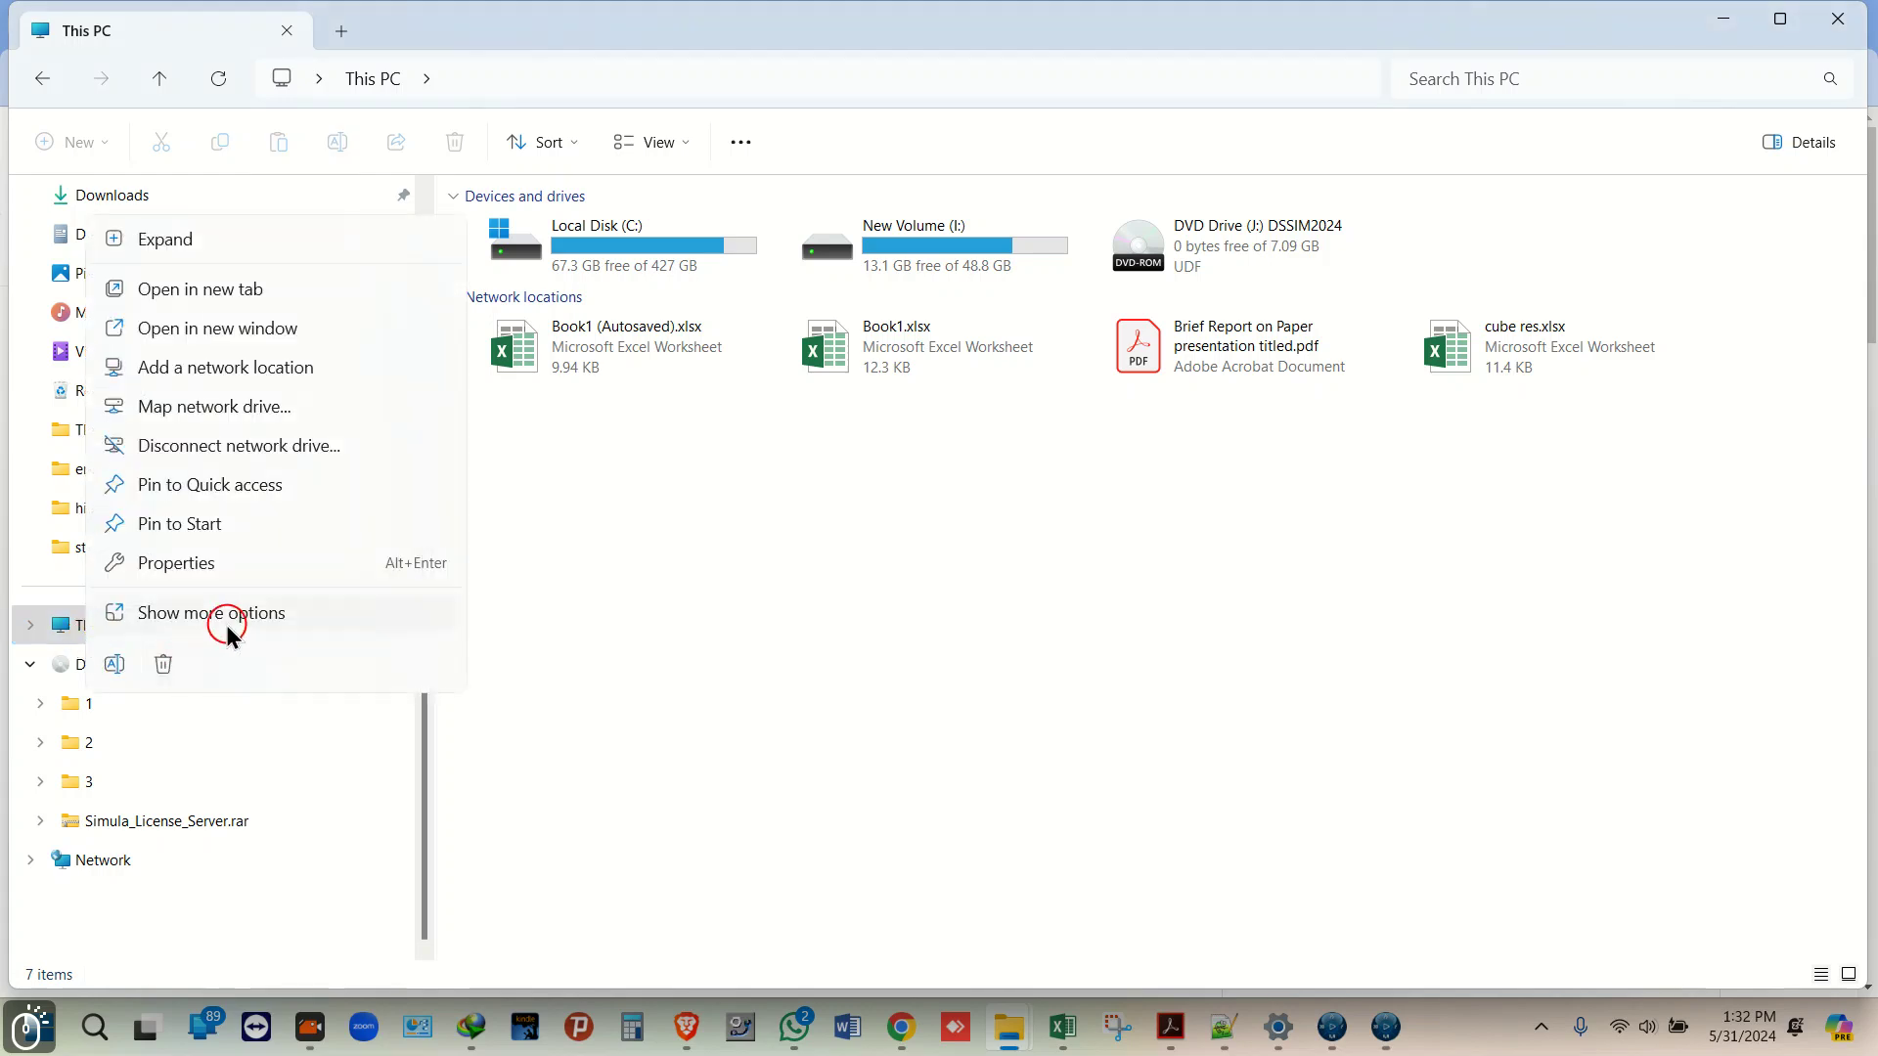
{"action": "left_click", "coordinate": [226, 625]}
{"action": "left_click", "coordinate": [176, 612]}
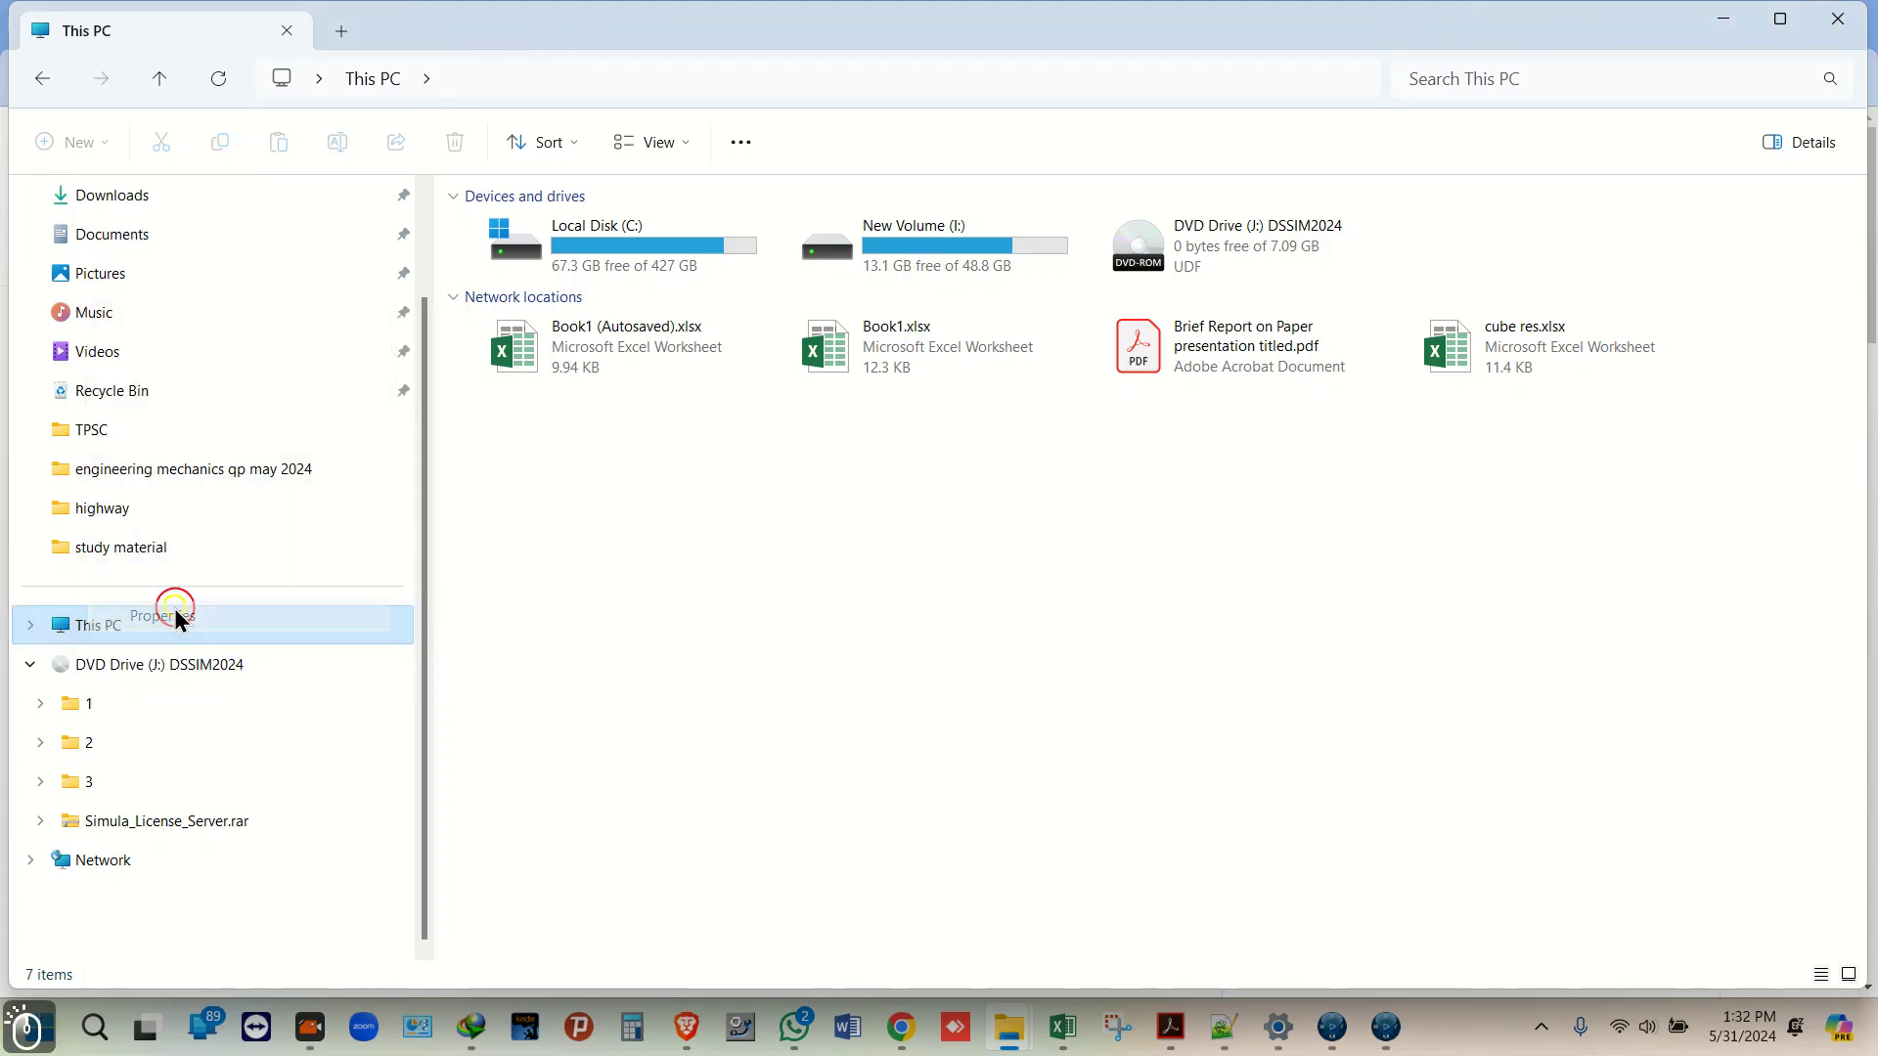
{"action": "left_click_drag", "start_coordinate": [836, 332], "coordinate": [730, 332]}
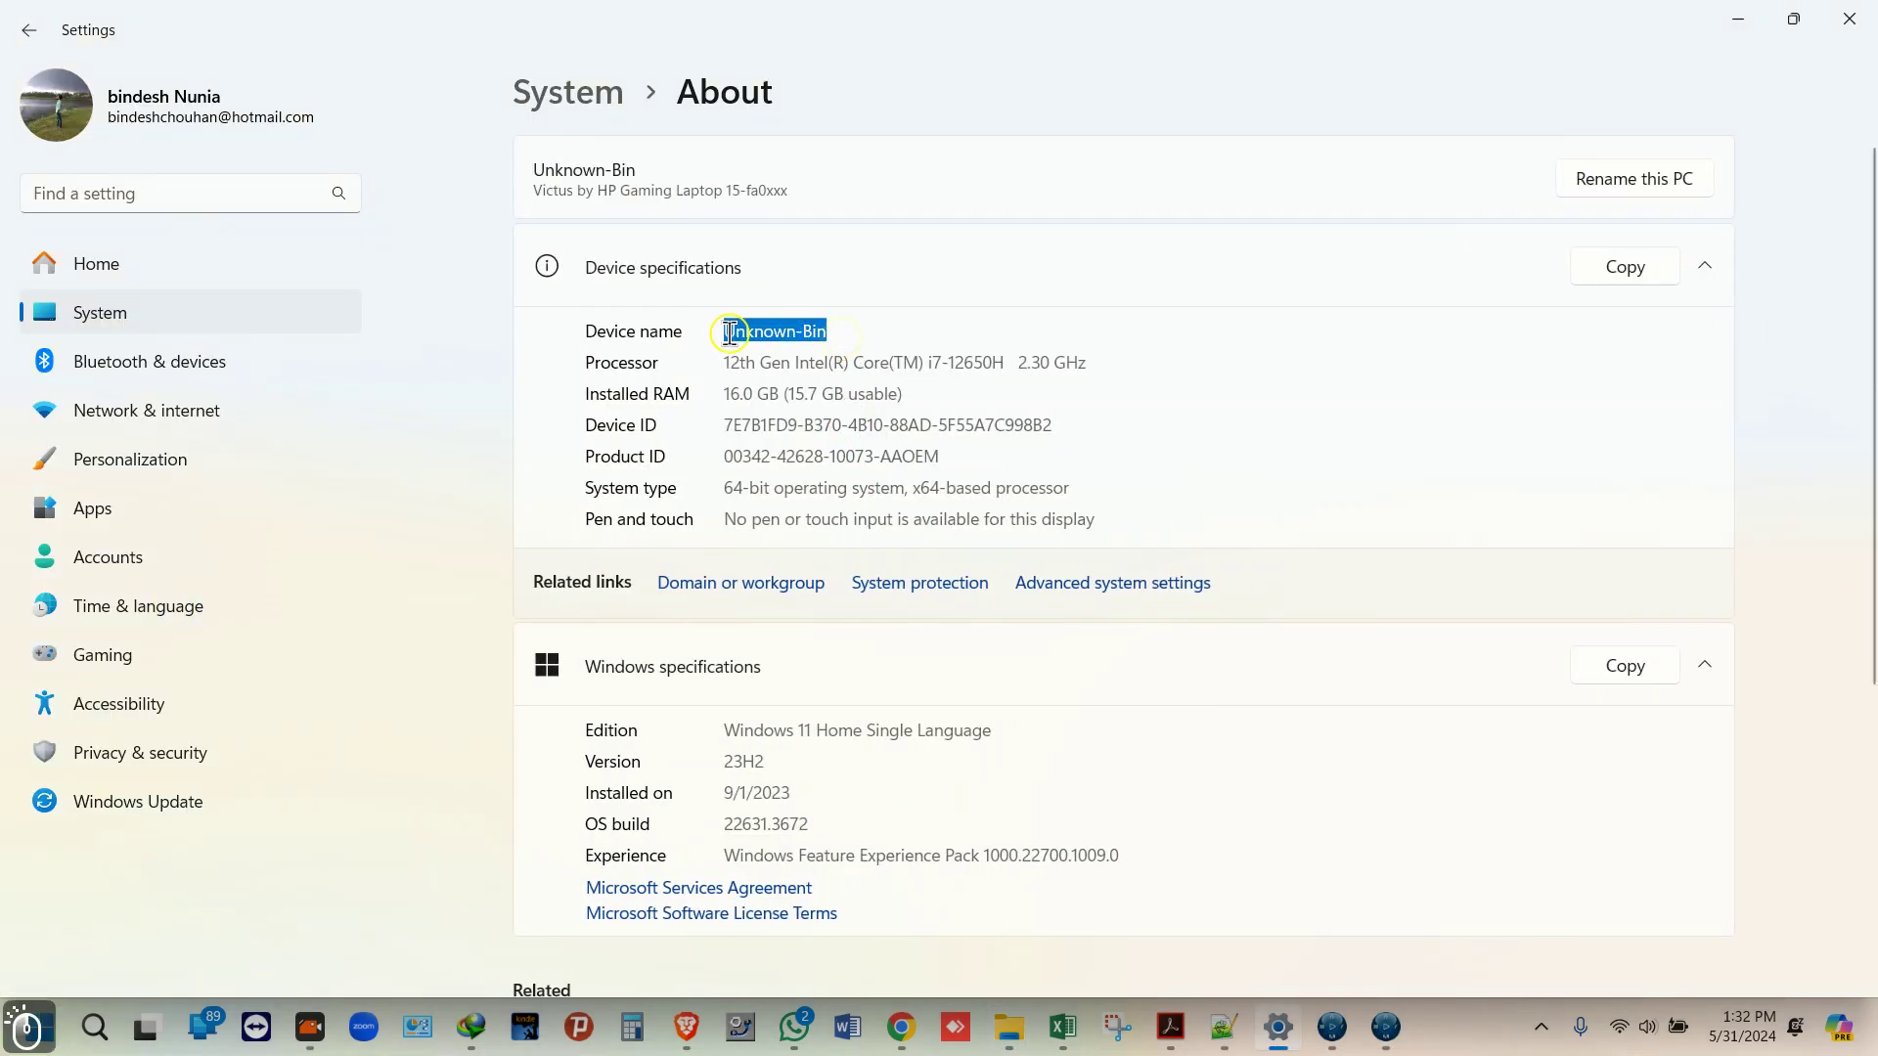
{"action": "key", "text": "ctrl+c"}
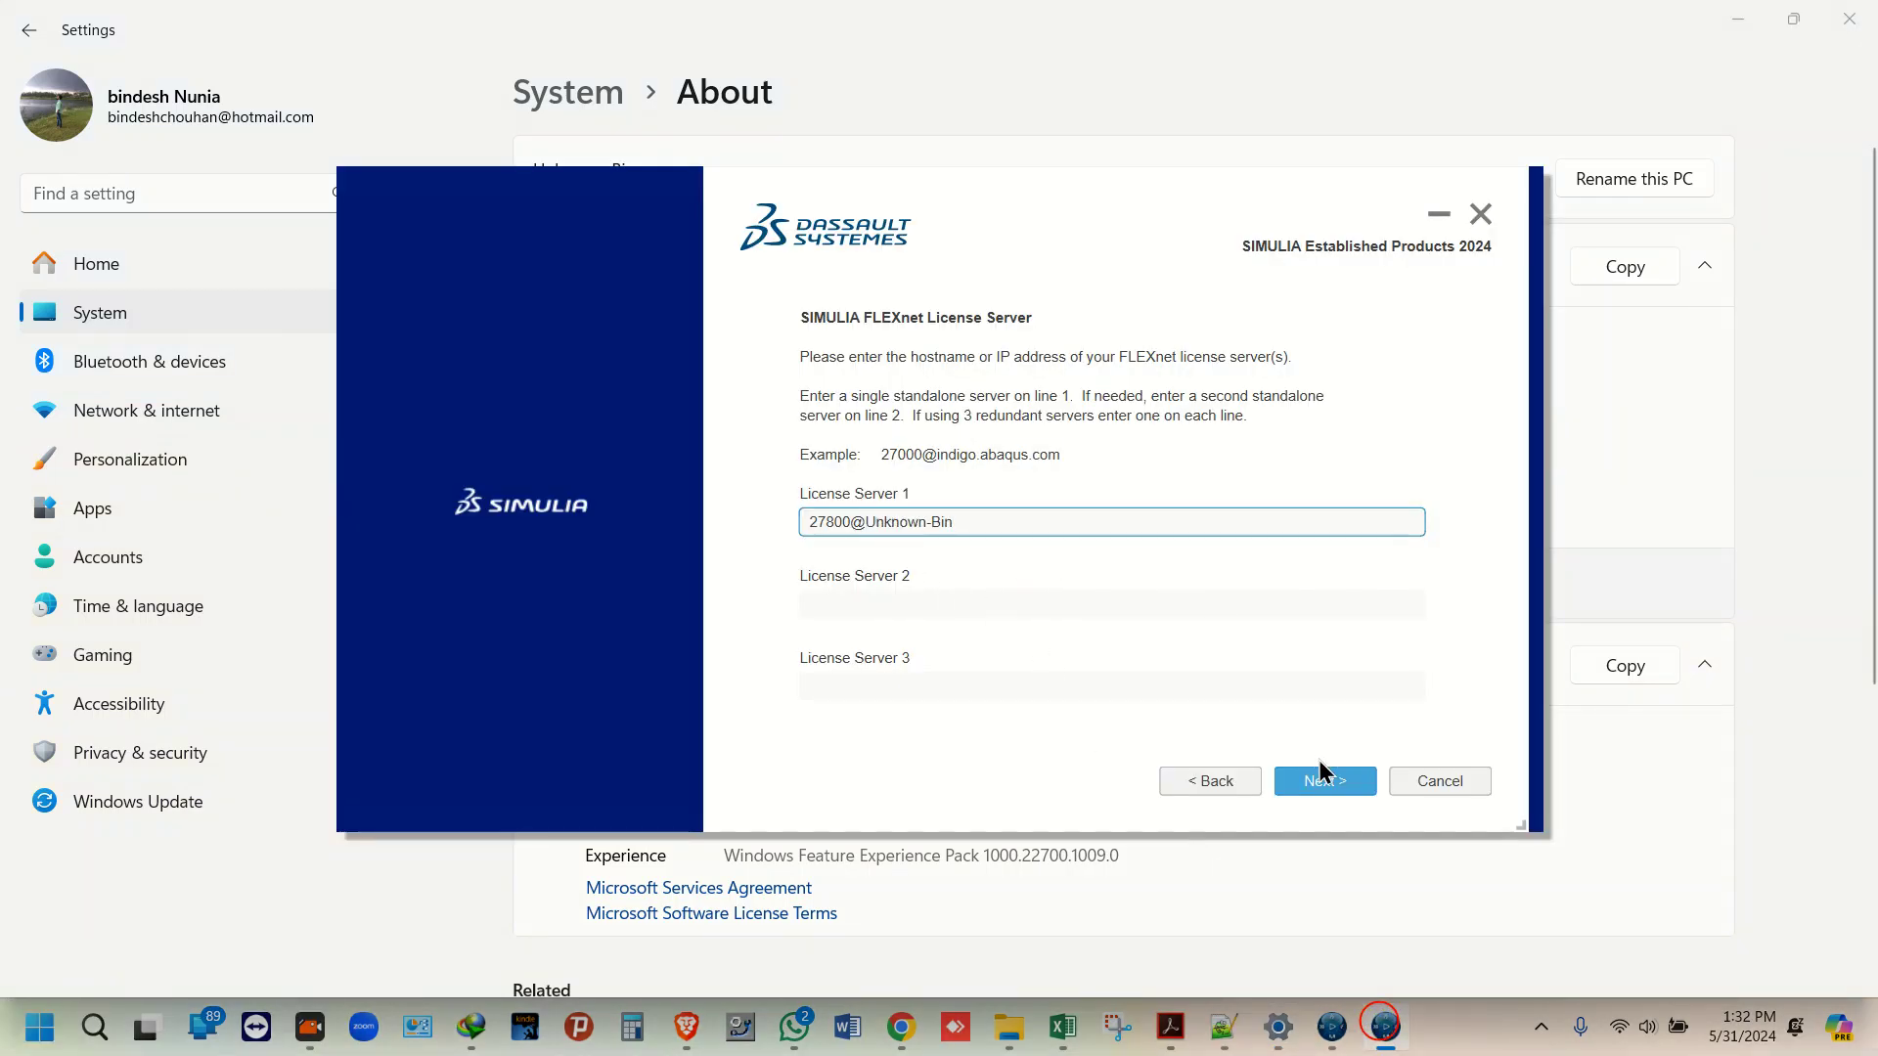
Step: Accept License Server 27800@Unknown-Bin, C:\SIMULIA\Commands, default plugins and C:\temp directories
{"action": "left_click", "coordinate": [1330, 784]}
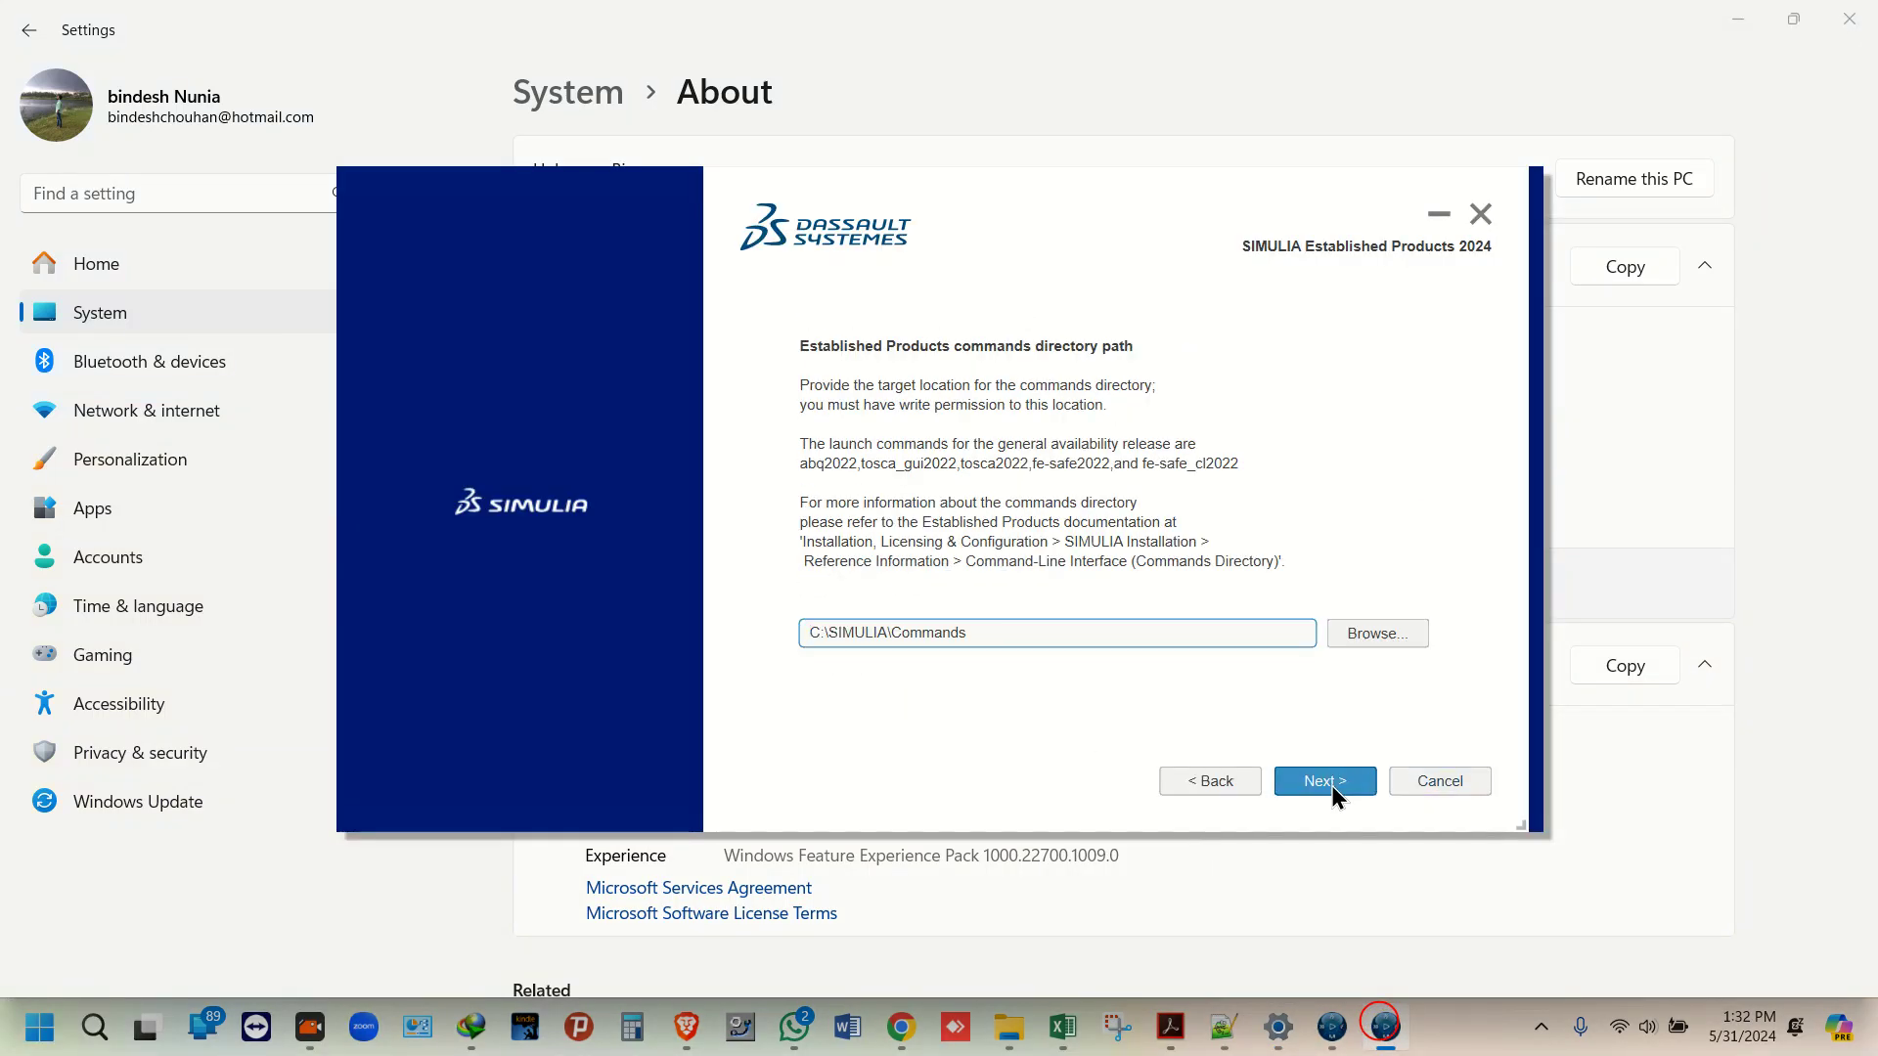
{"action": "left_click", "coordinate": [1330, 785]}
{"action": "left_click", "coordinate": [1330, 784]}
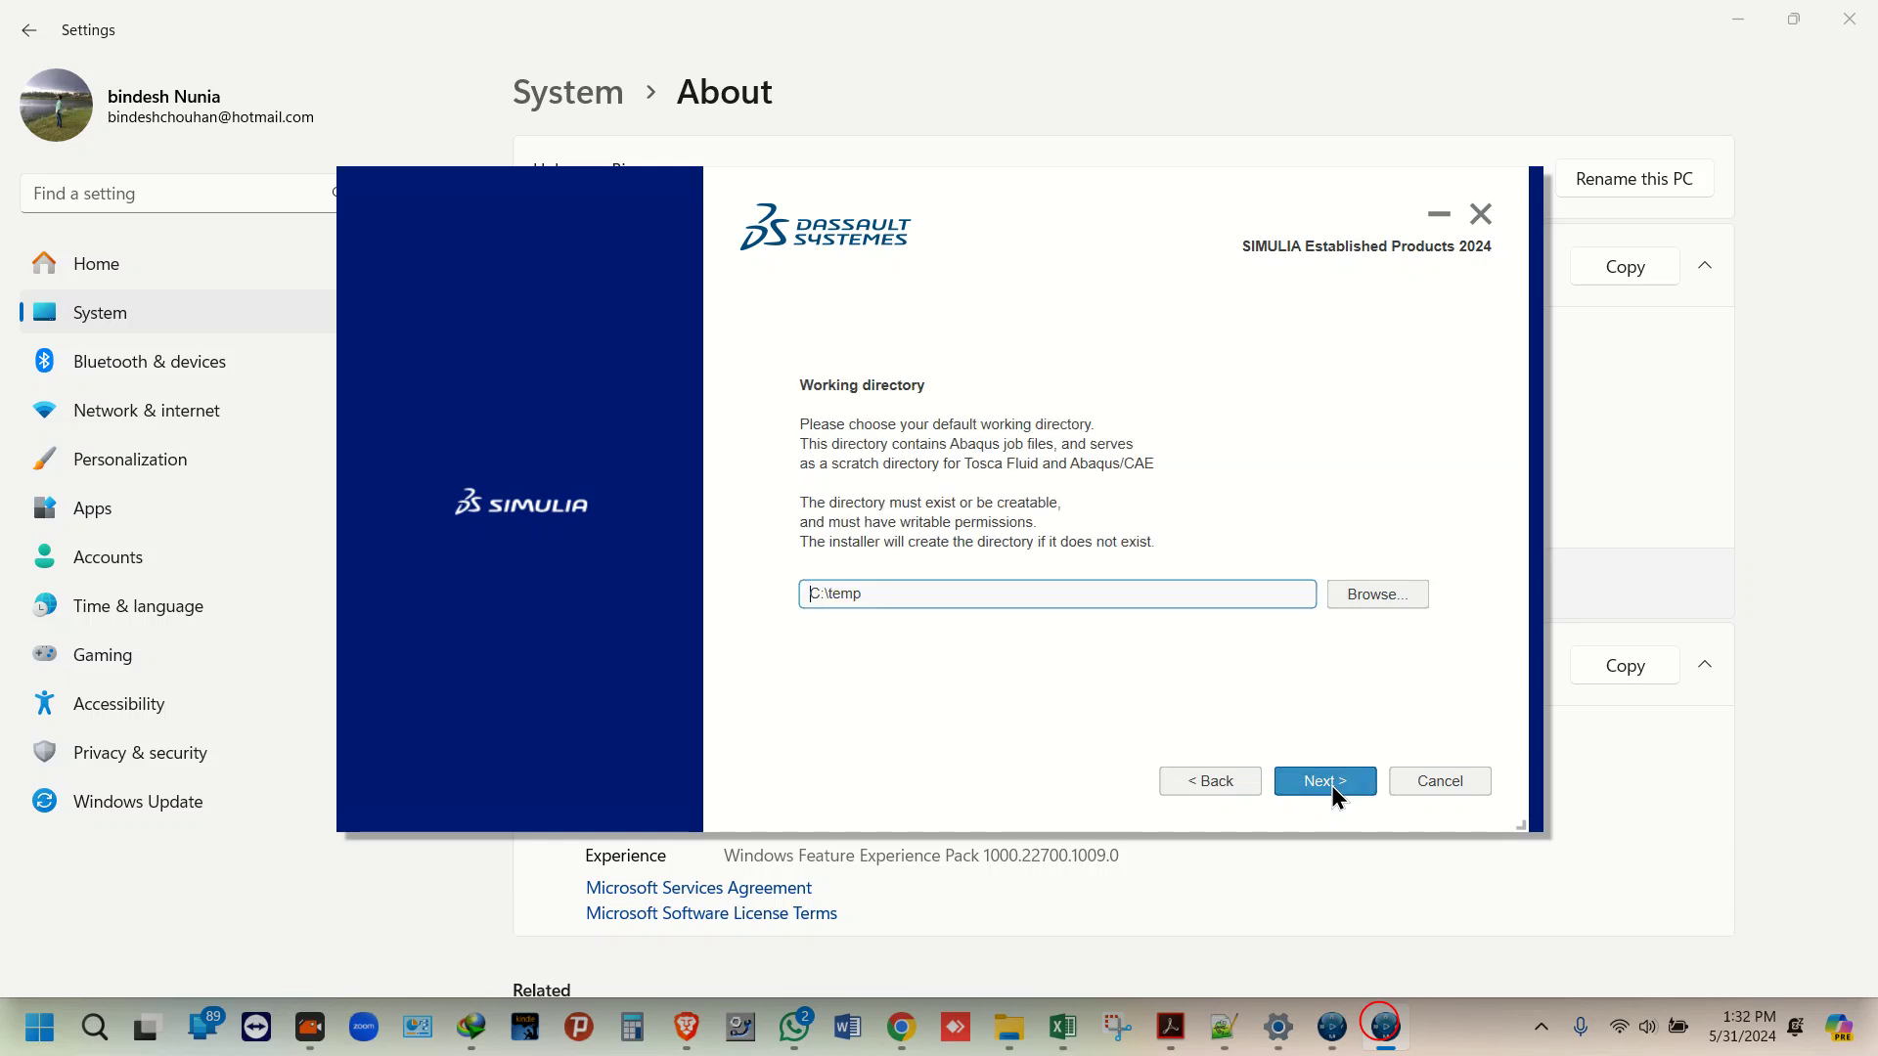
{"action": "left_click", "coordinate": [1330, 784]}
{"action": "left_click", "coordinate": [1330, 786]}
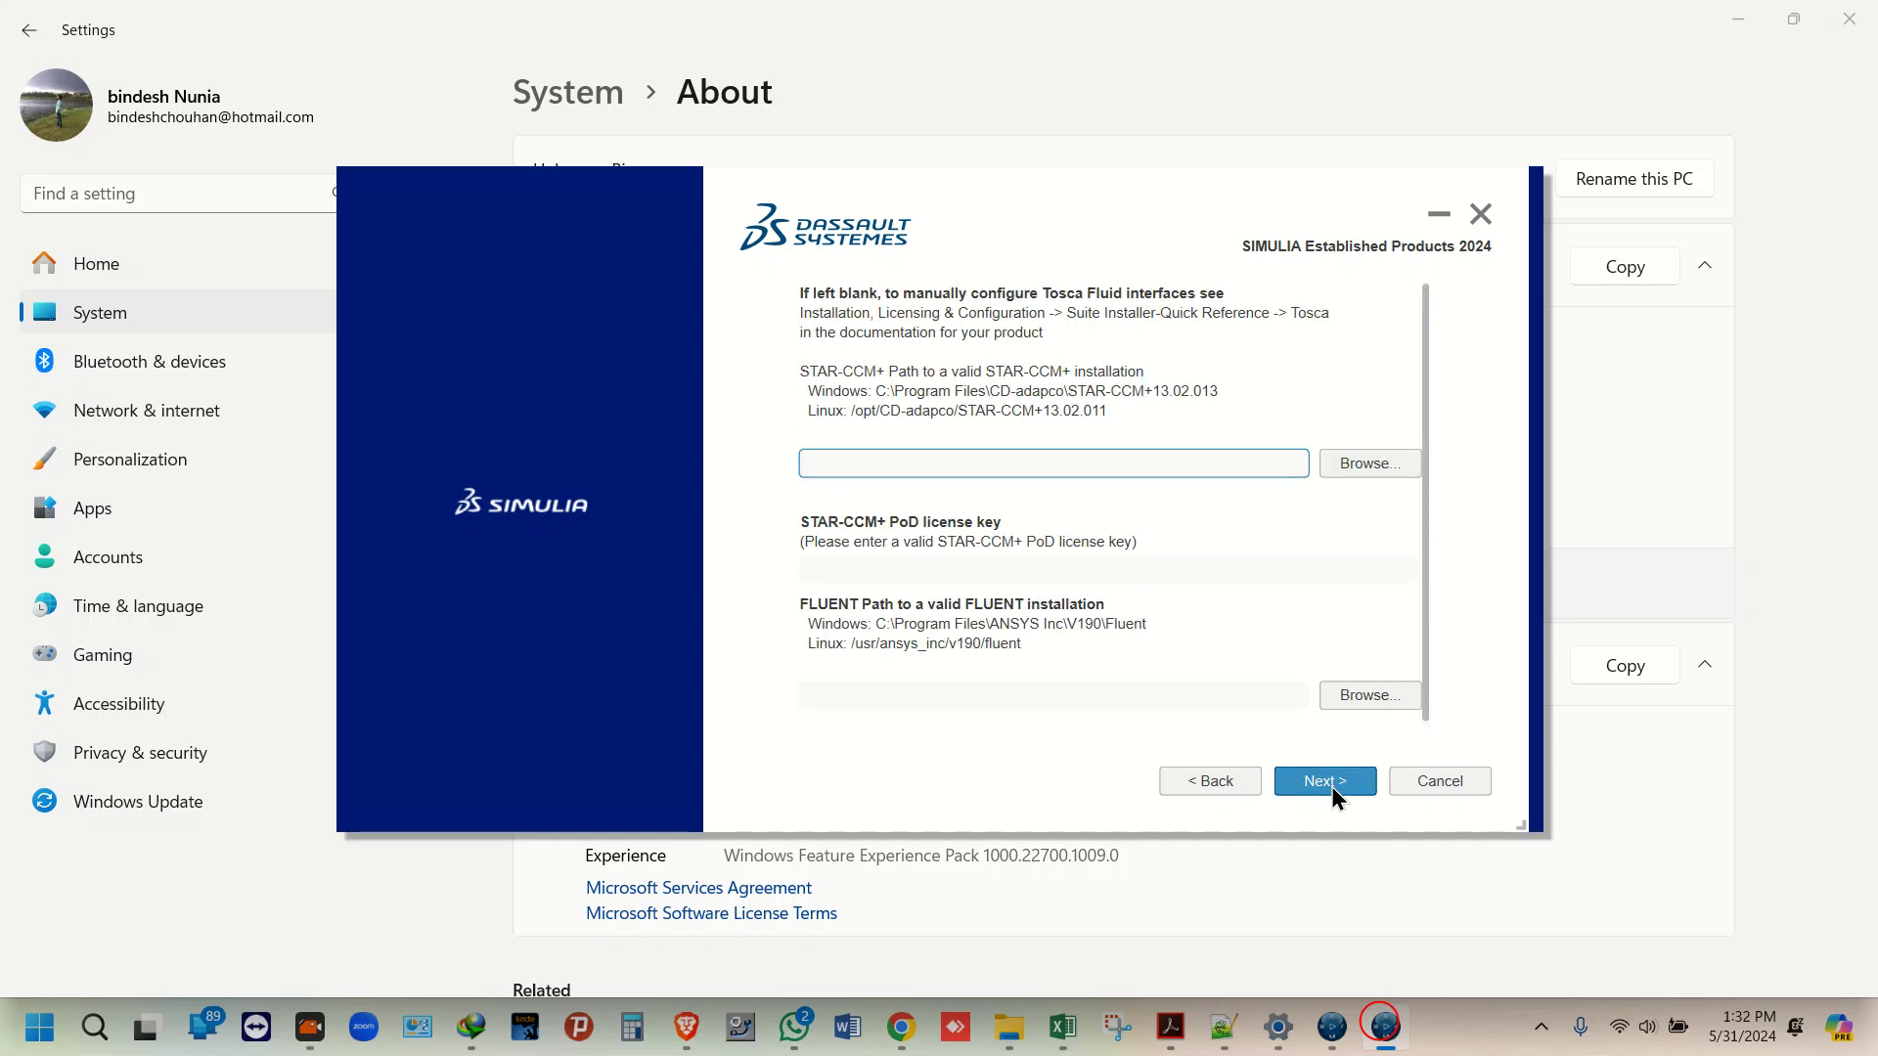
Step: Install the selected components into C:\SIMULIA\EstProducts\2024 from the summary page
{"action": "left_click", "coordinate": [1330, 787]}
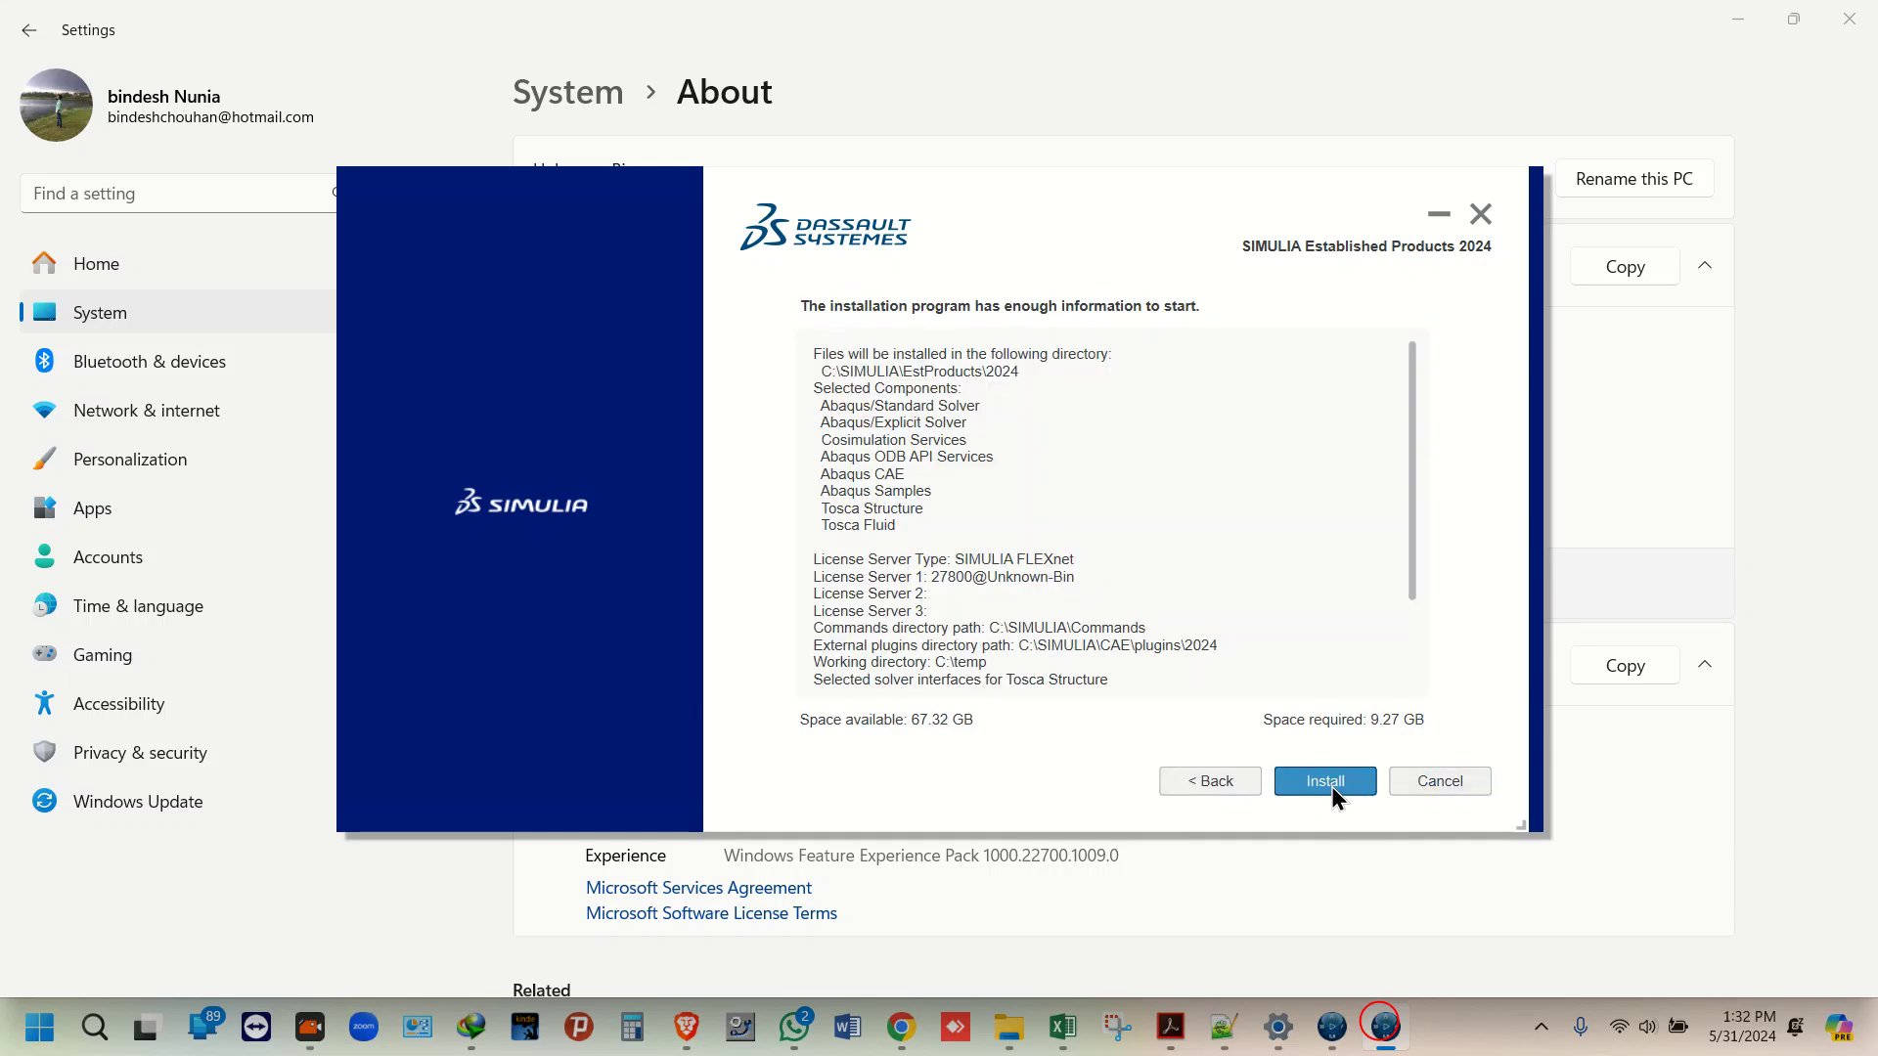
{"action": "left_click", "coordinate": [1330, 786]}
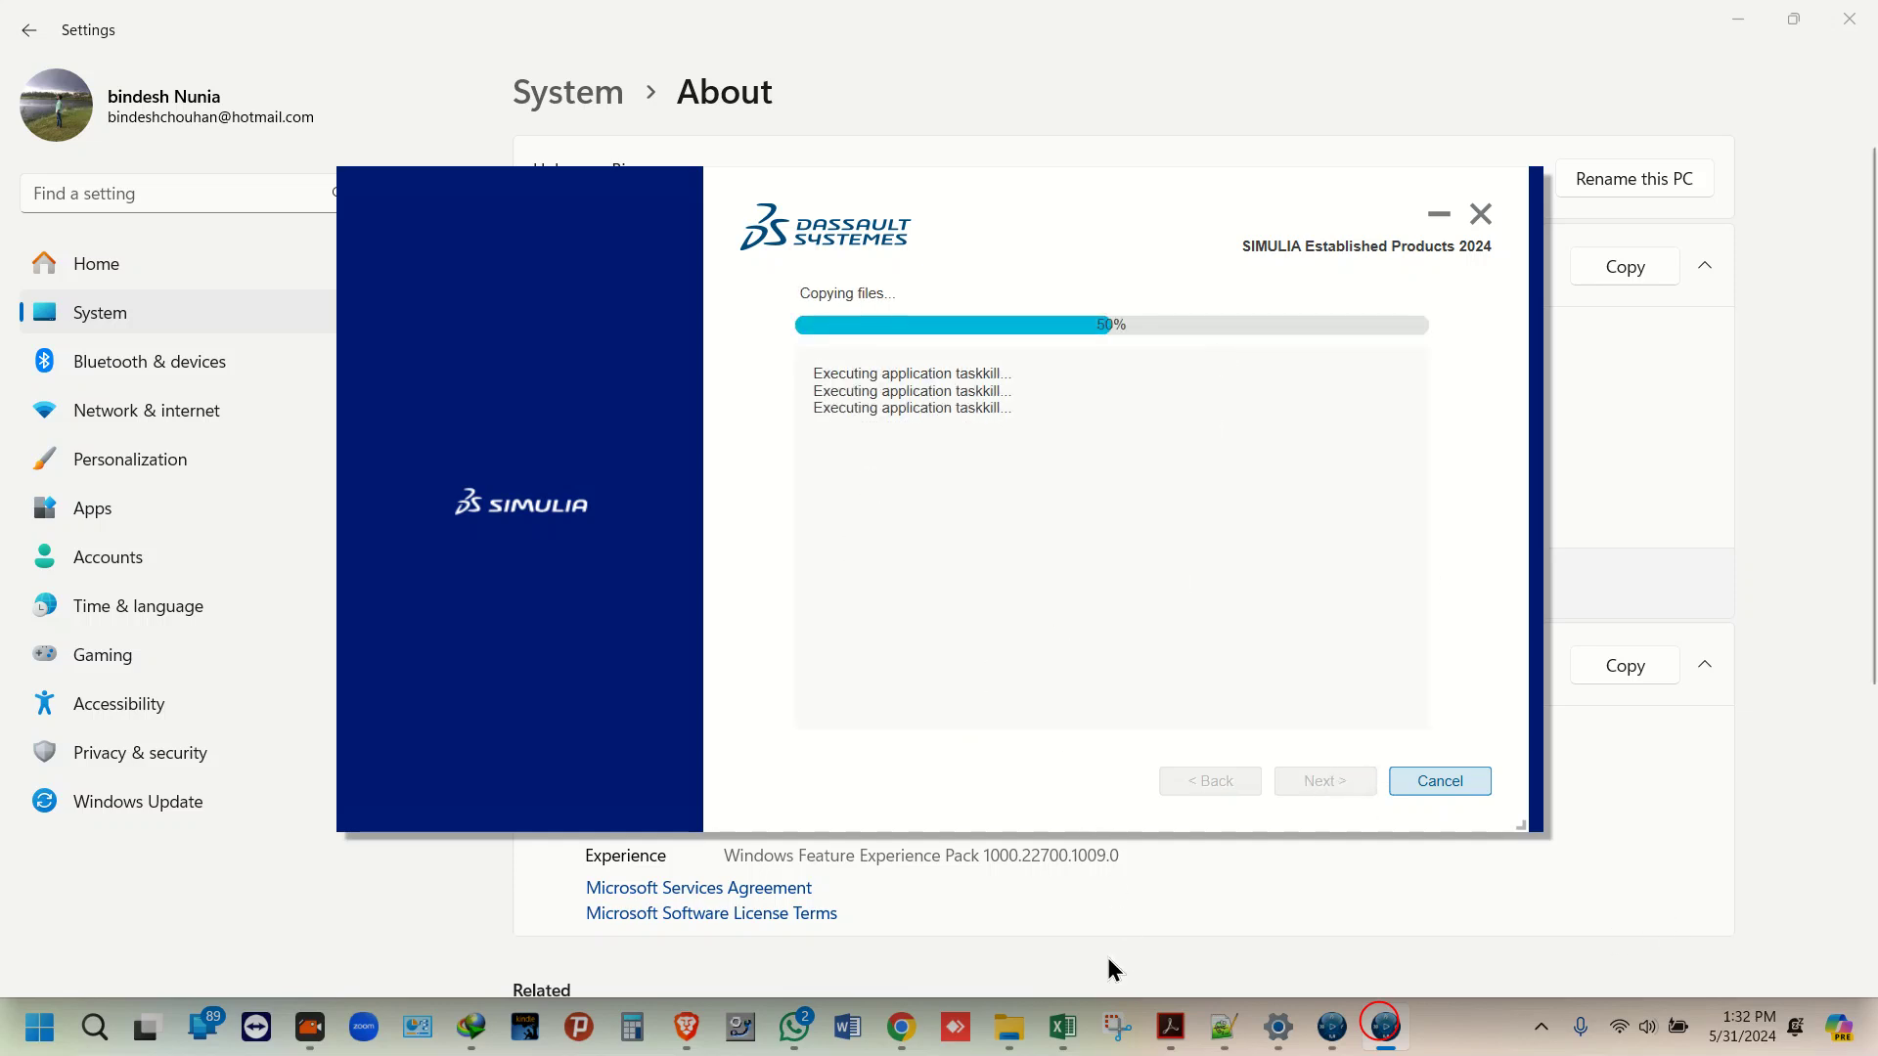
{"action": "left_click", "coordinate": [1260, 963]}
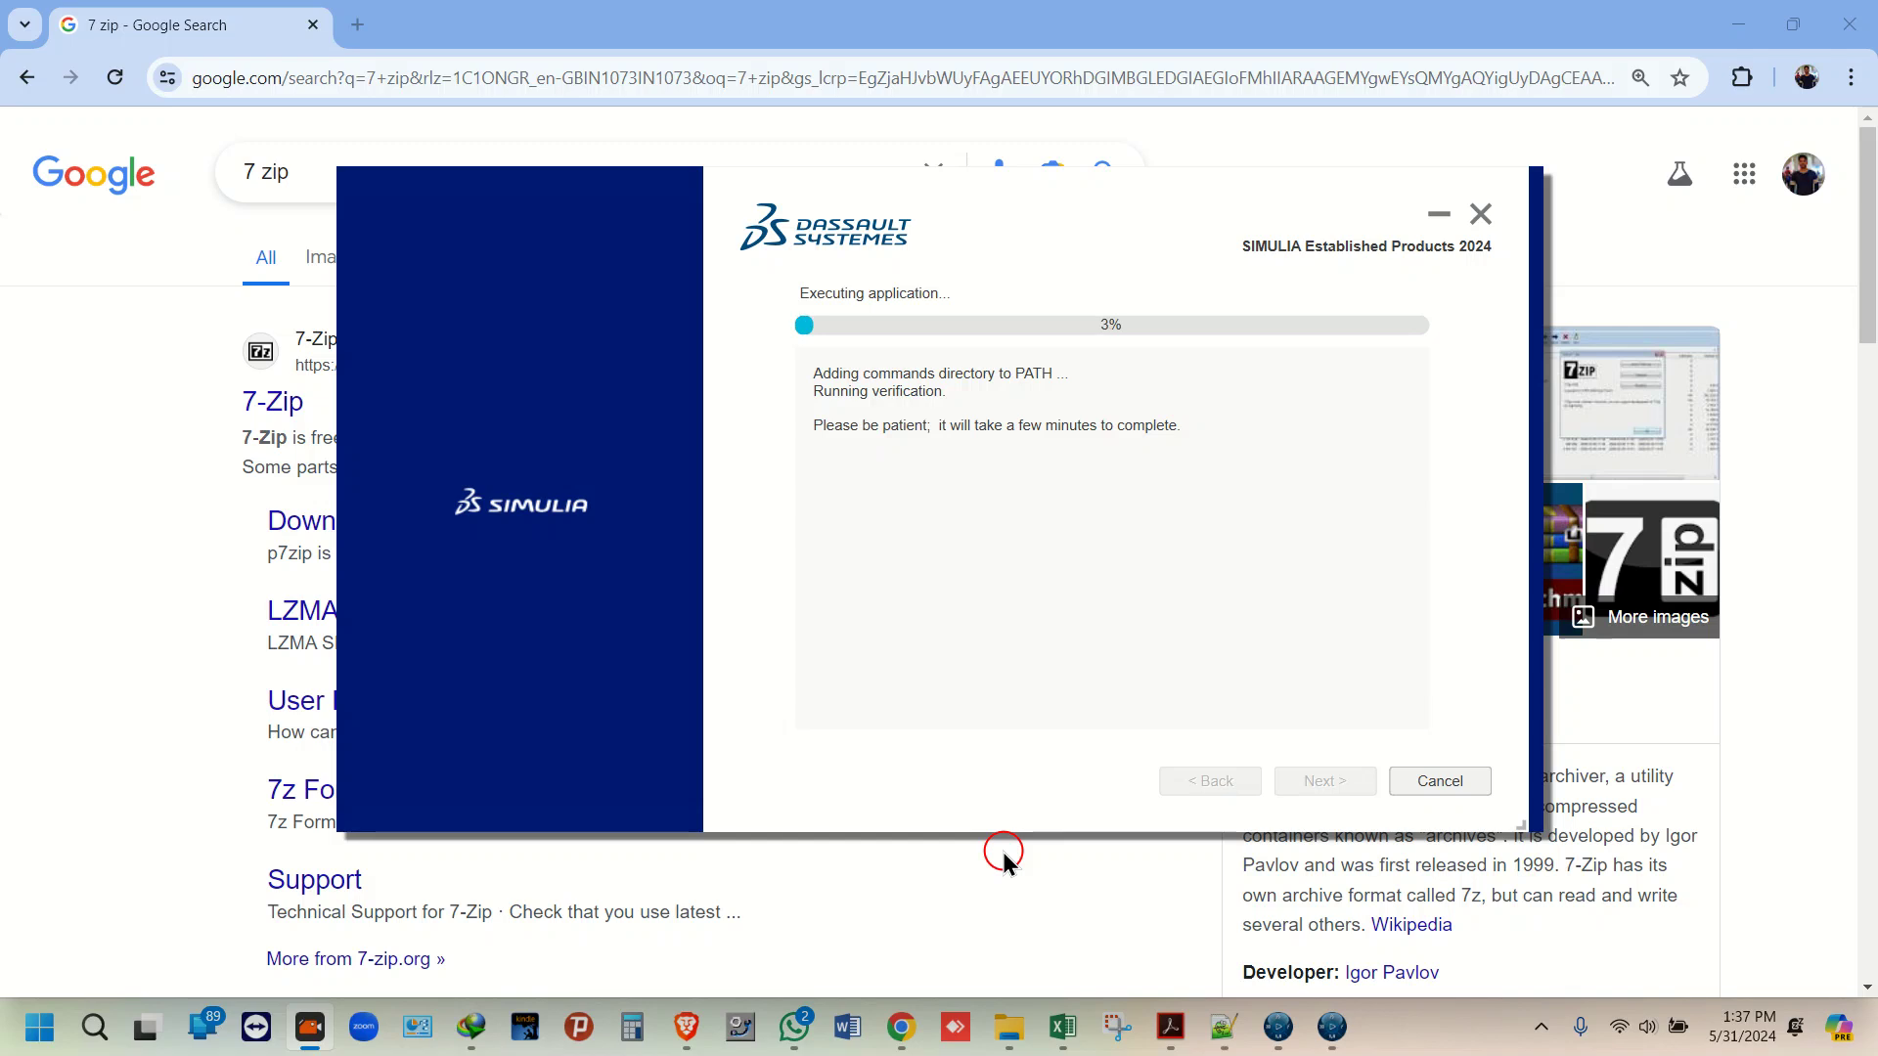
Step: Continue past the CAE verification results reporting abq2024 as the Abaqus command
{"action": "left_click", "coordinate": [1004, 858]}
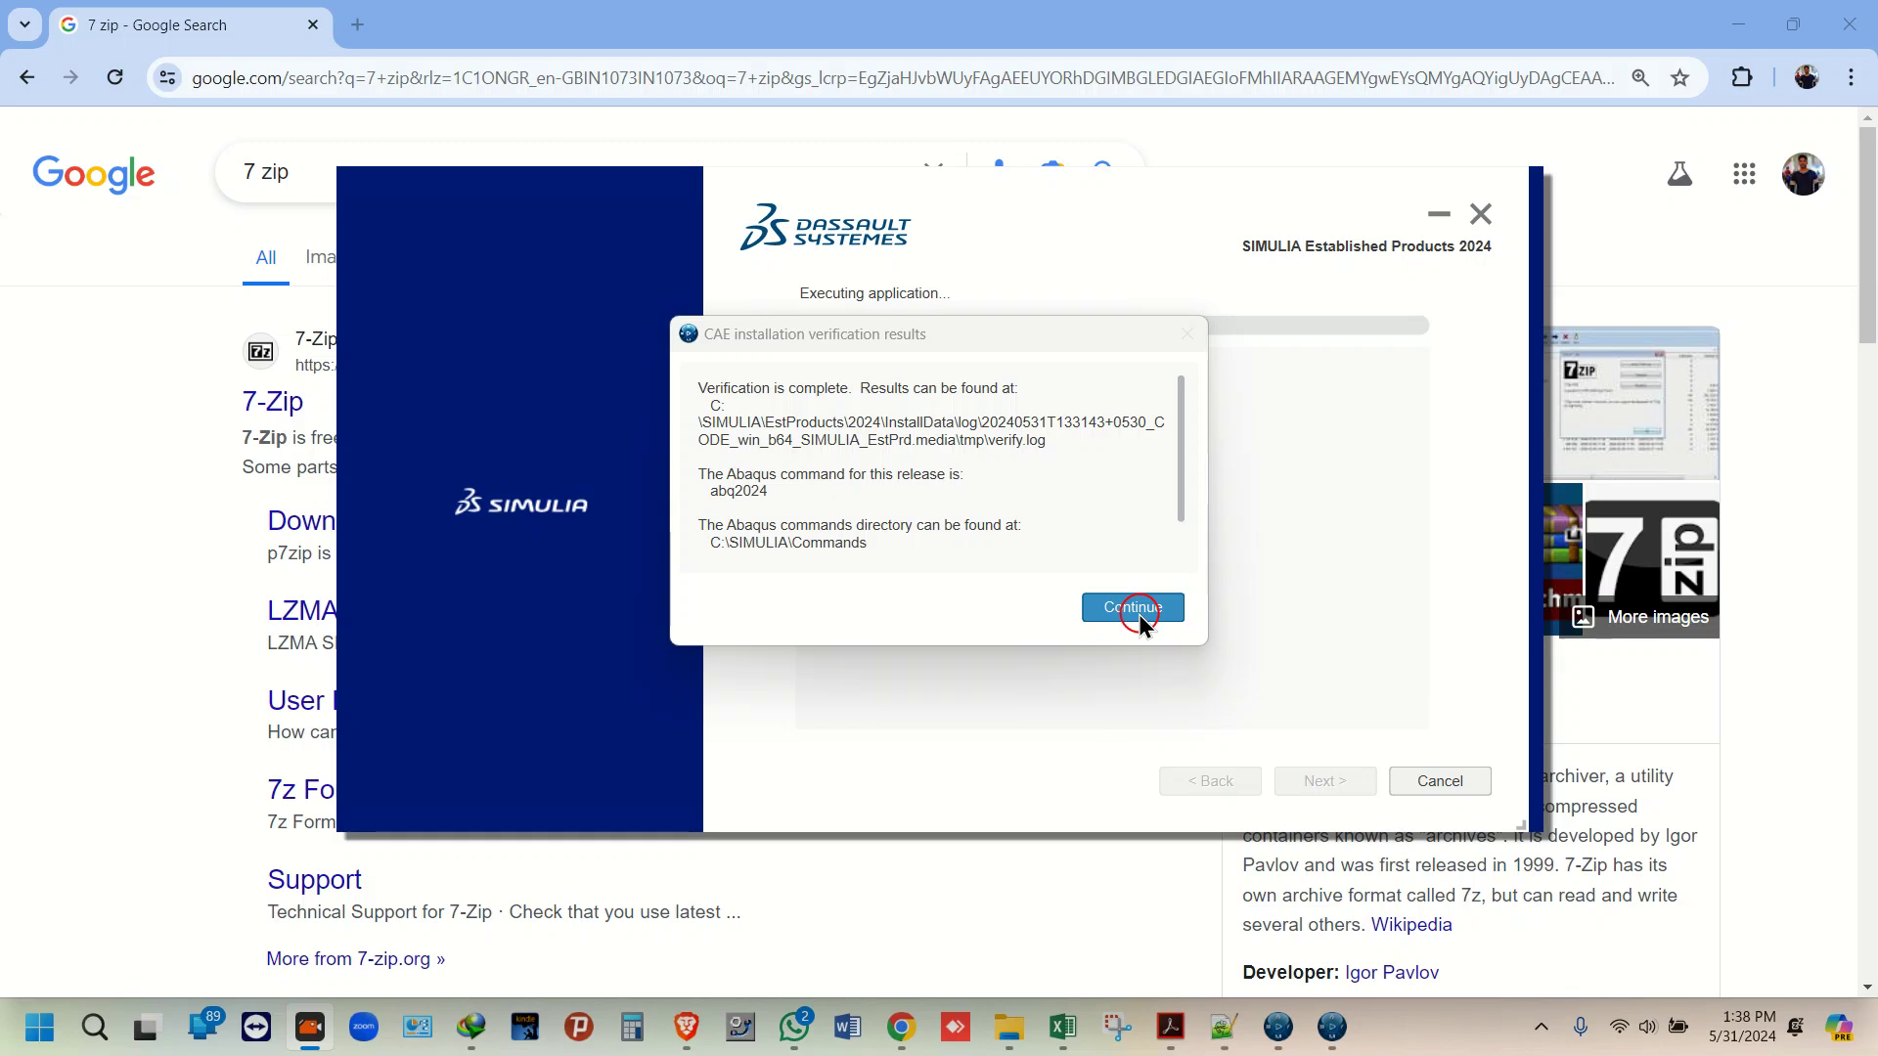
{"action": "left_click", "coordinate": [1140, 611]}
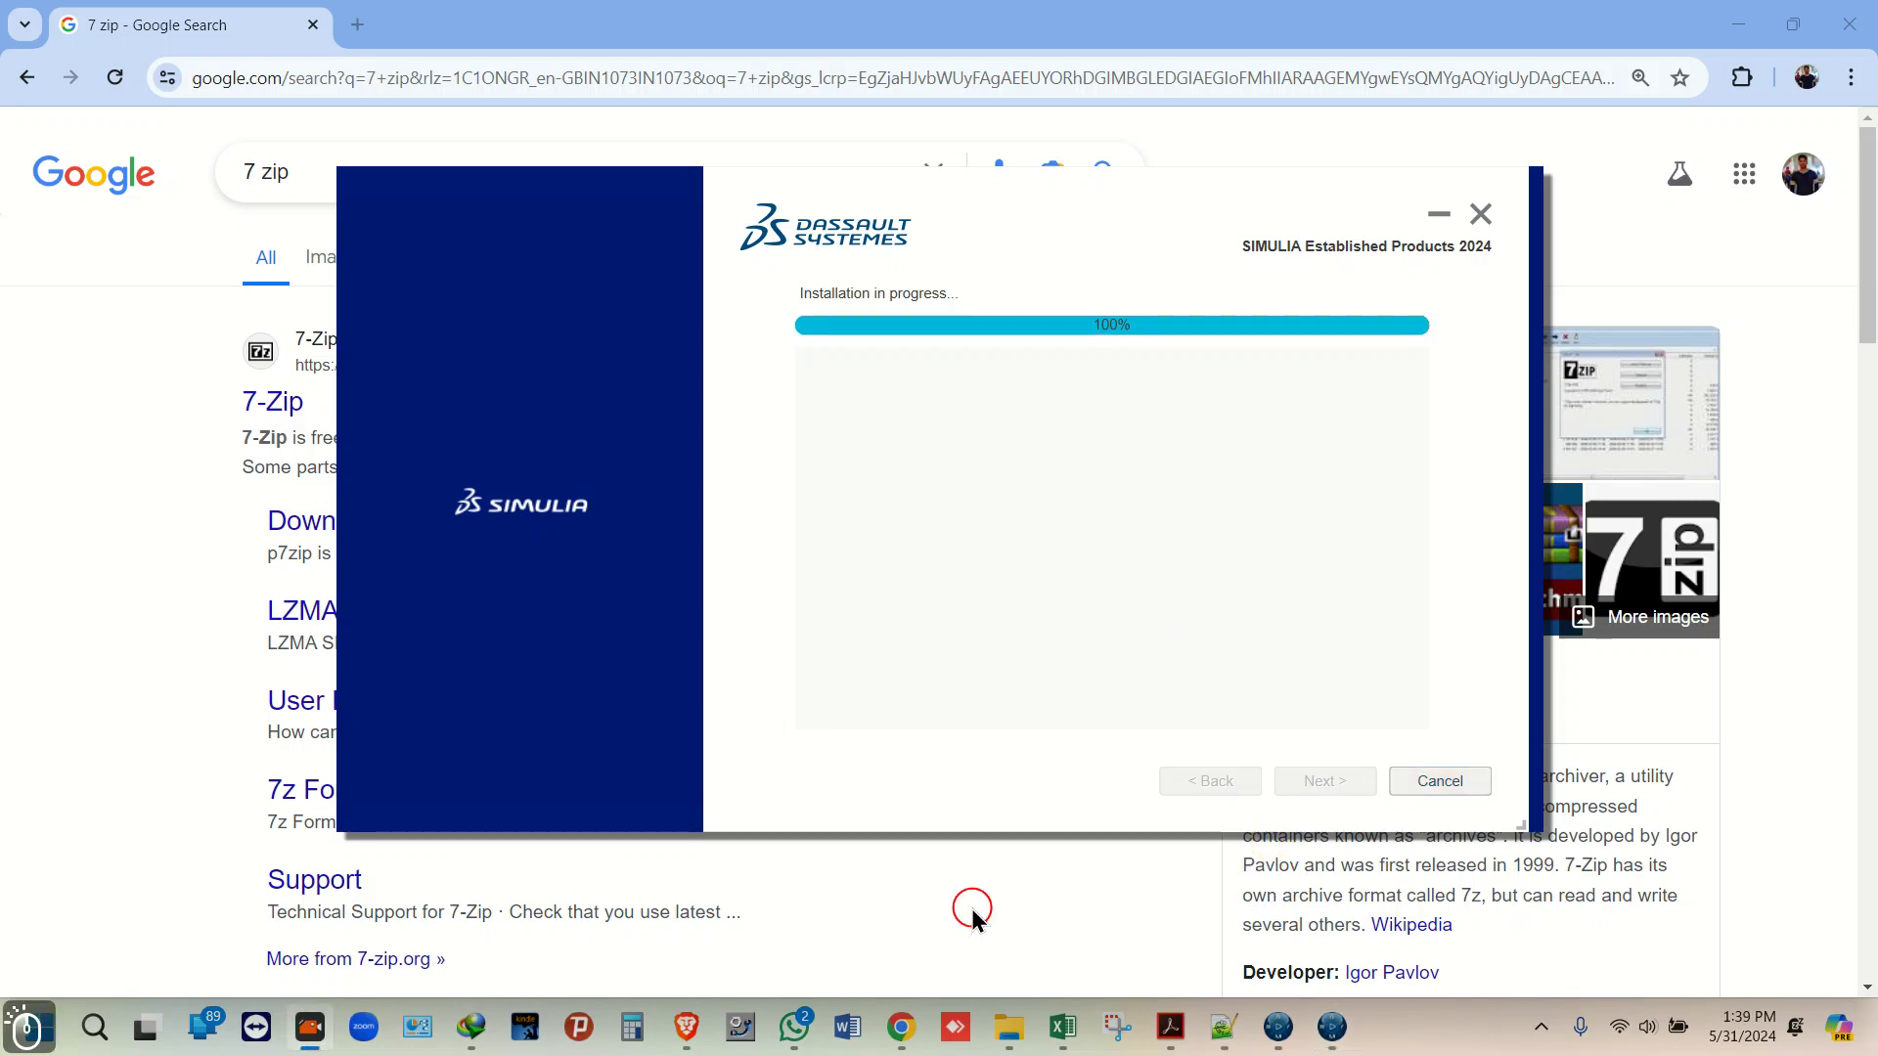
Step: Close the Established Products install and supply volume 3 from folder J:\3
{"action": "left_click", "coordinate": [1305, 780]}
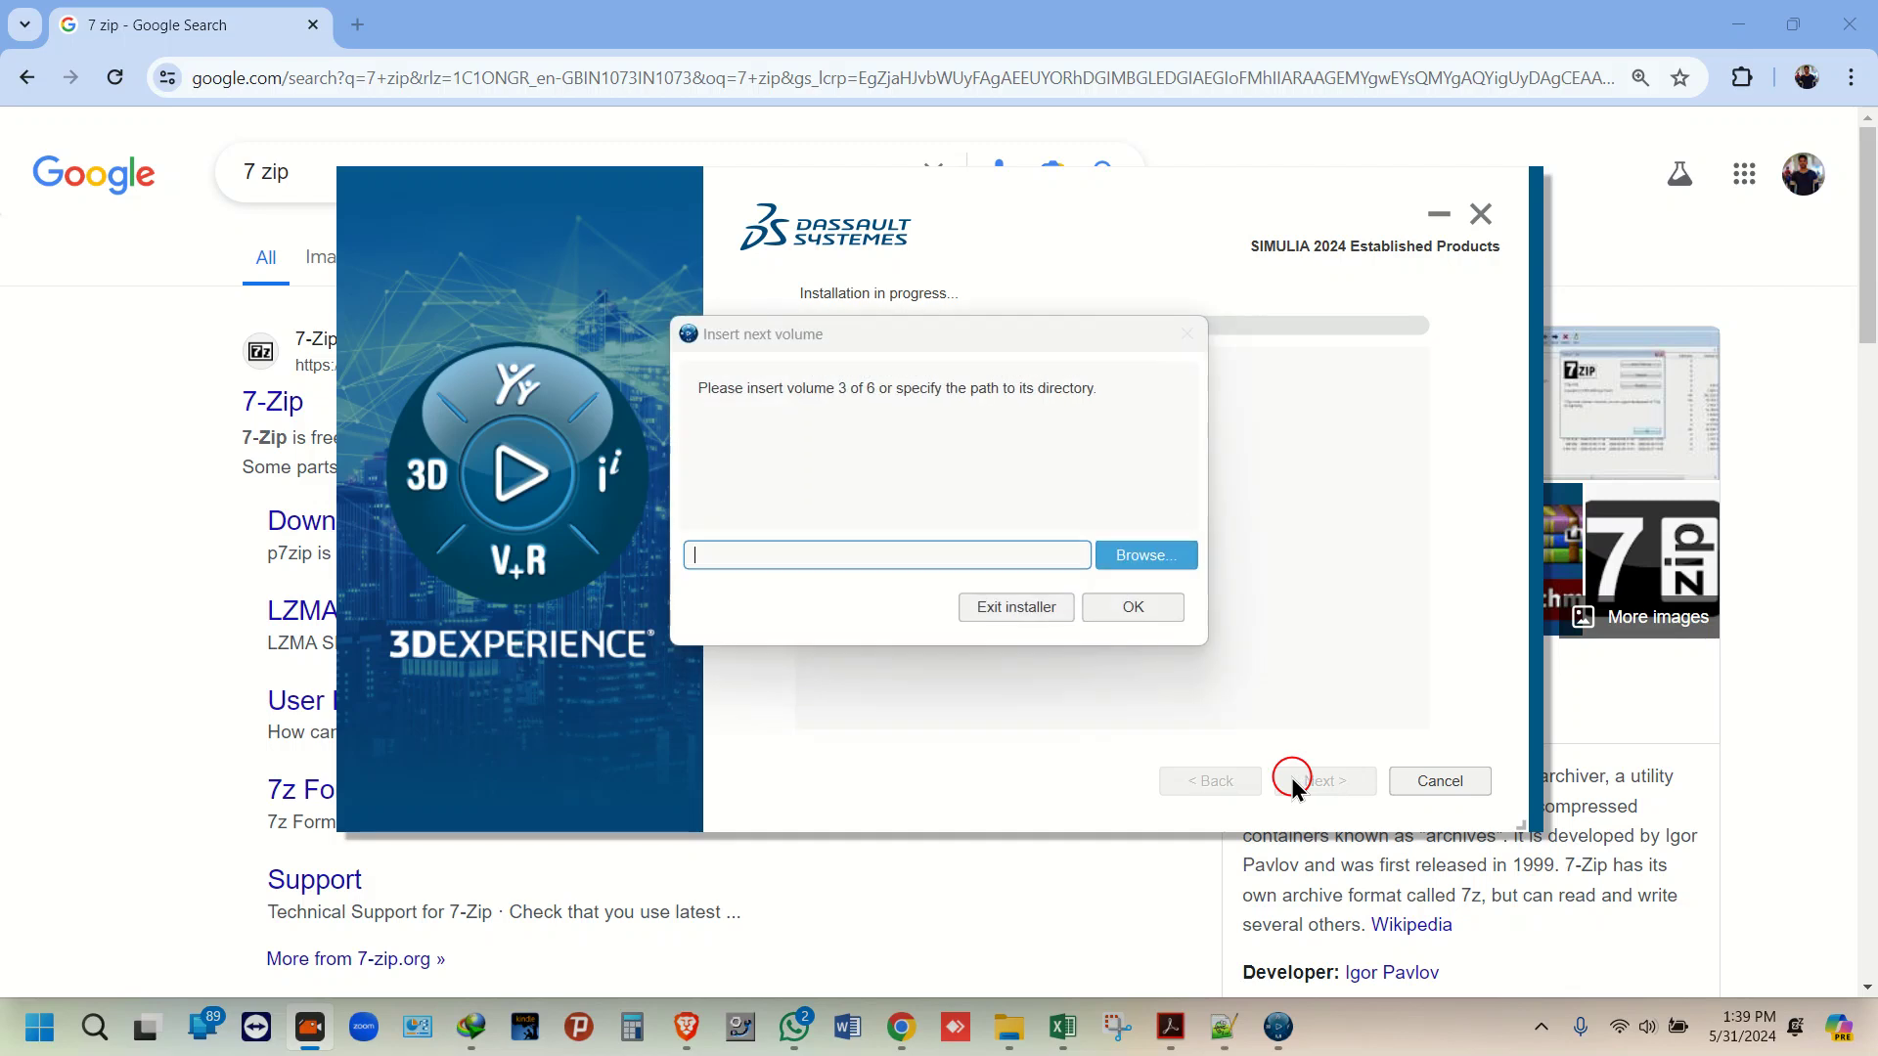
{"action": "left_click", "coordinate": [1146, 553]}
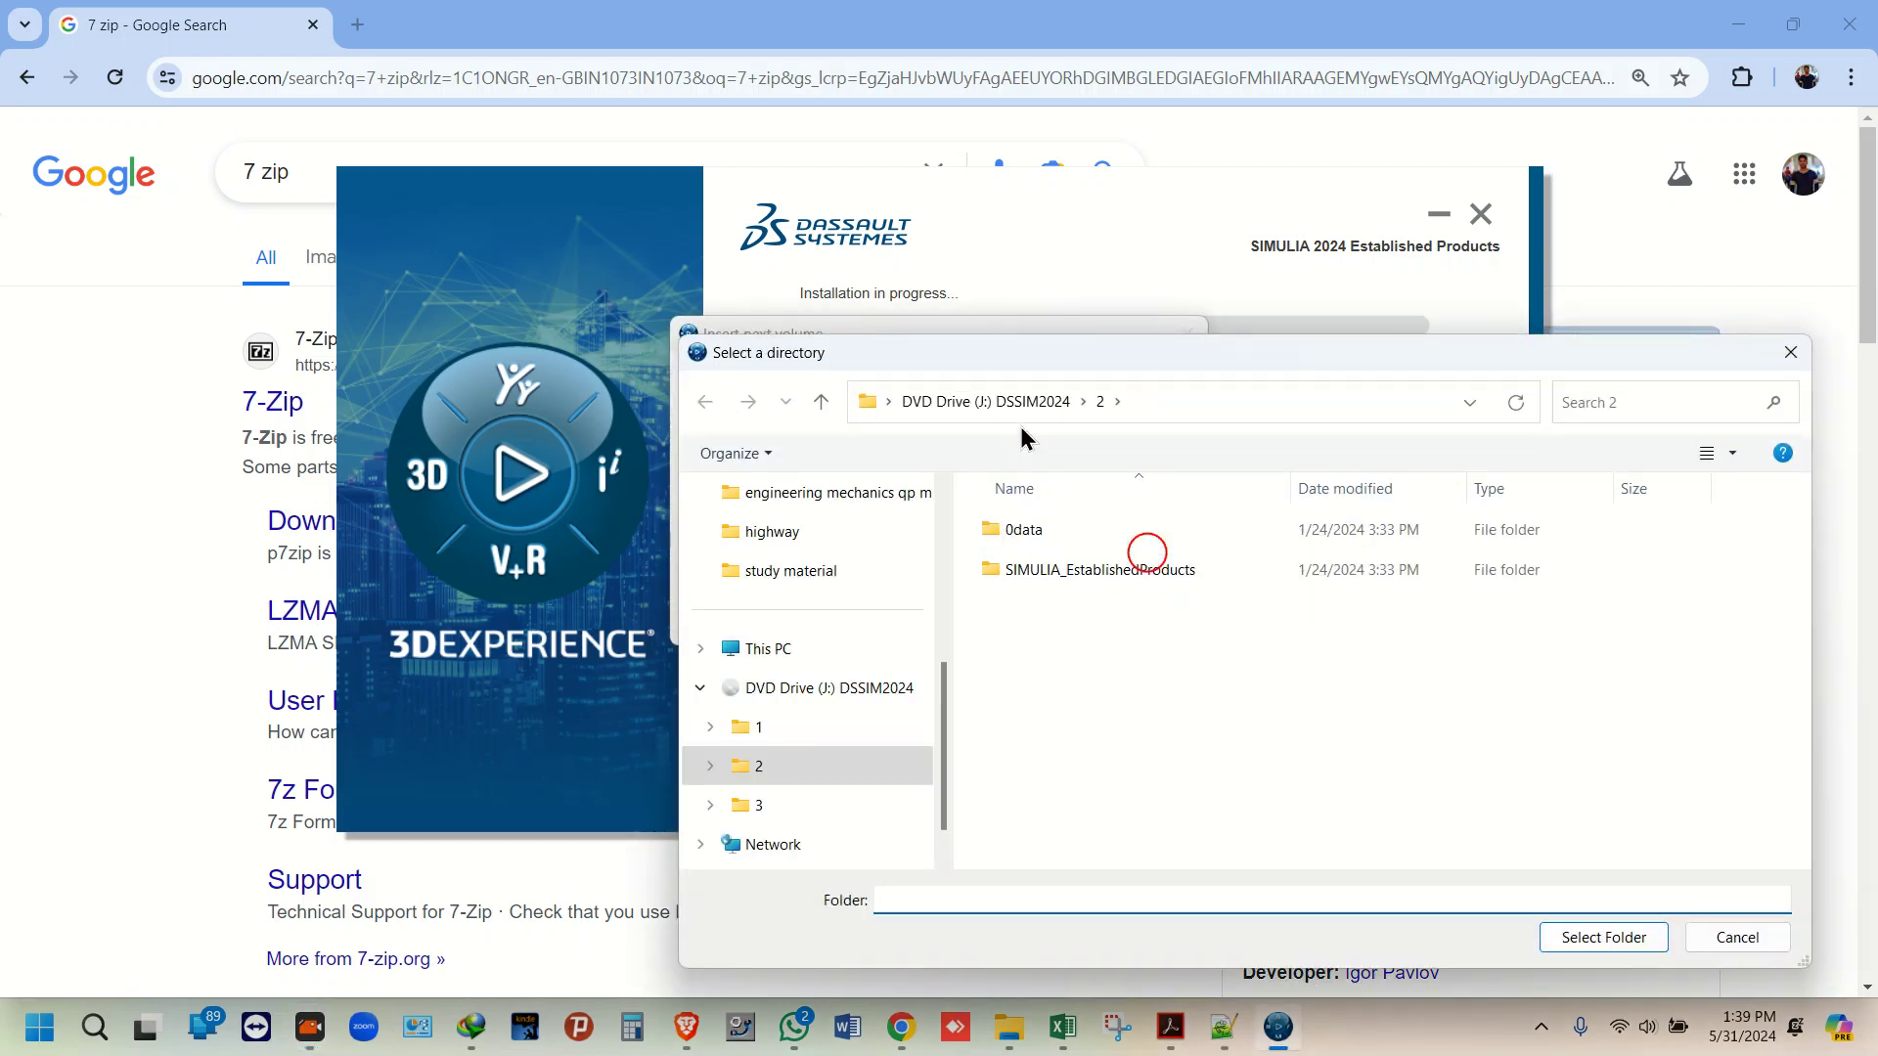
{"action": "left_click", "coordinate": [1018, 400]}
{"action": "left_click", "coordinate": [1044, 611]}
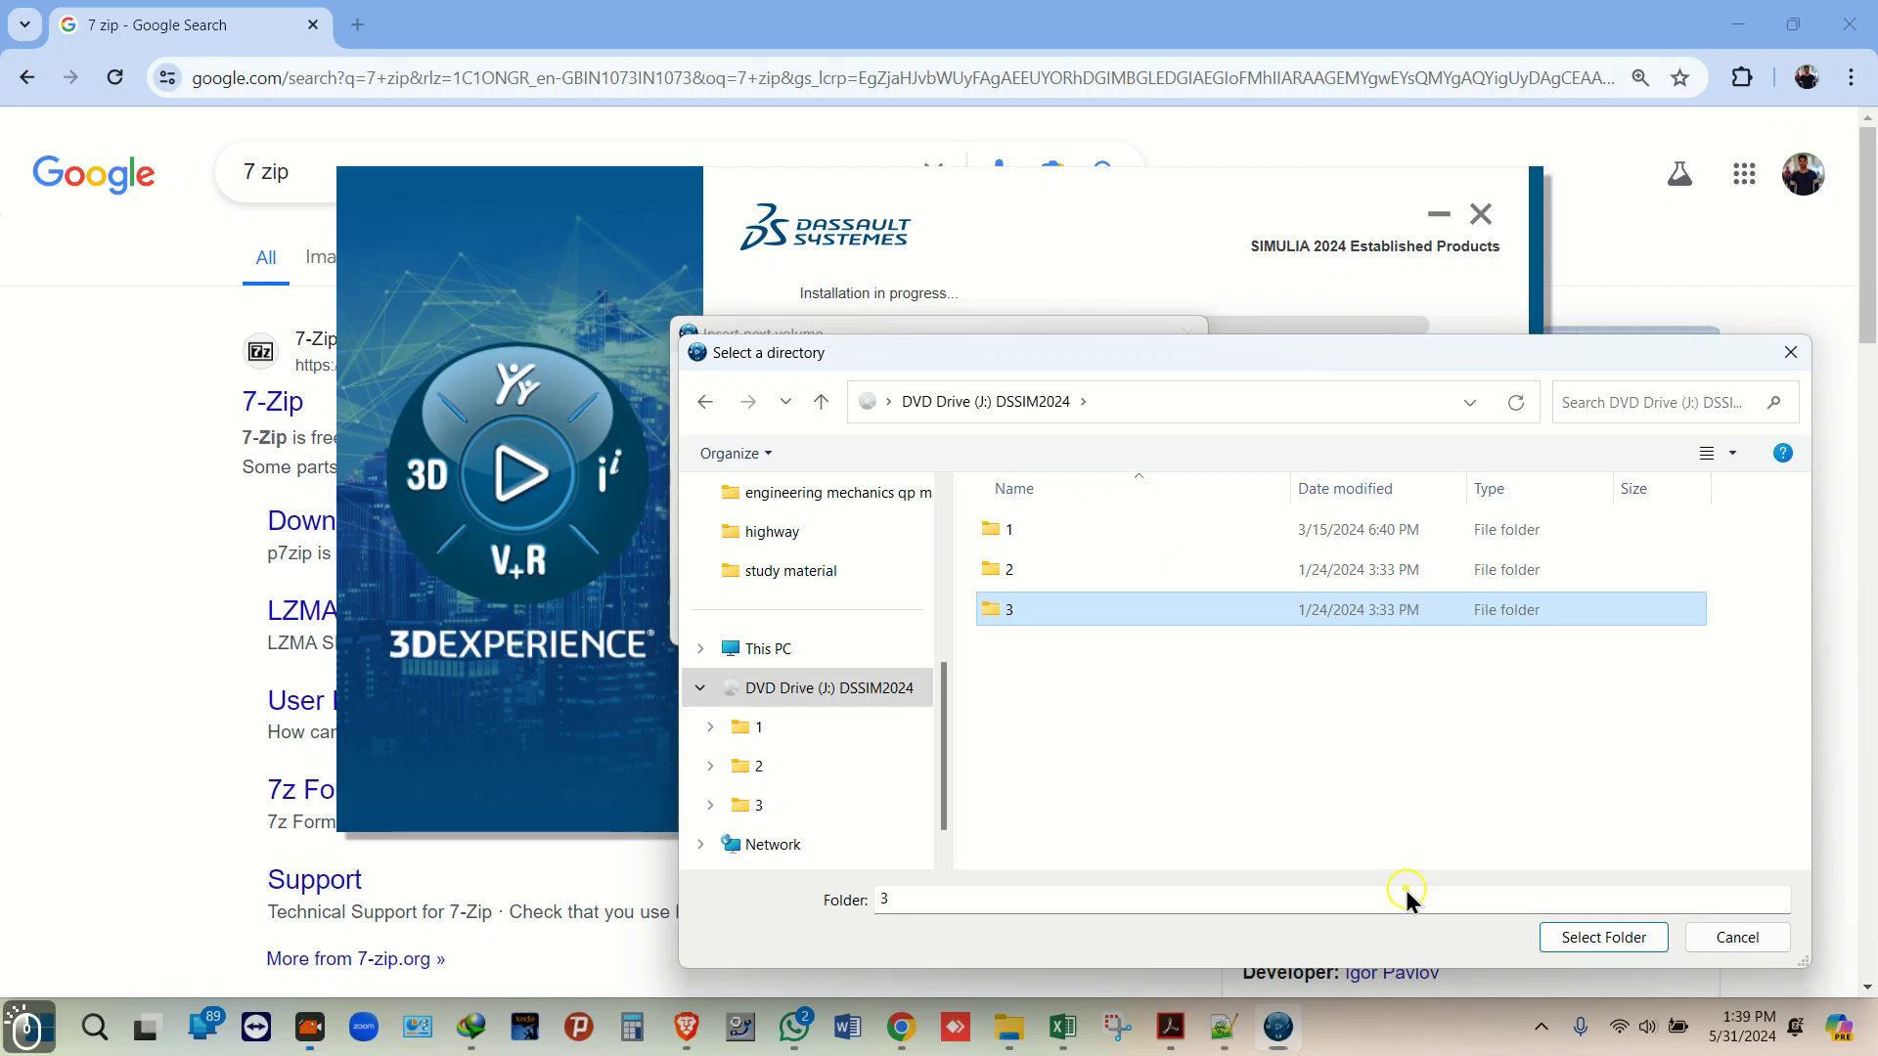
{"action": "left_click", "coordinate": [1618, 947]}
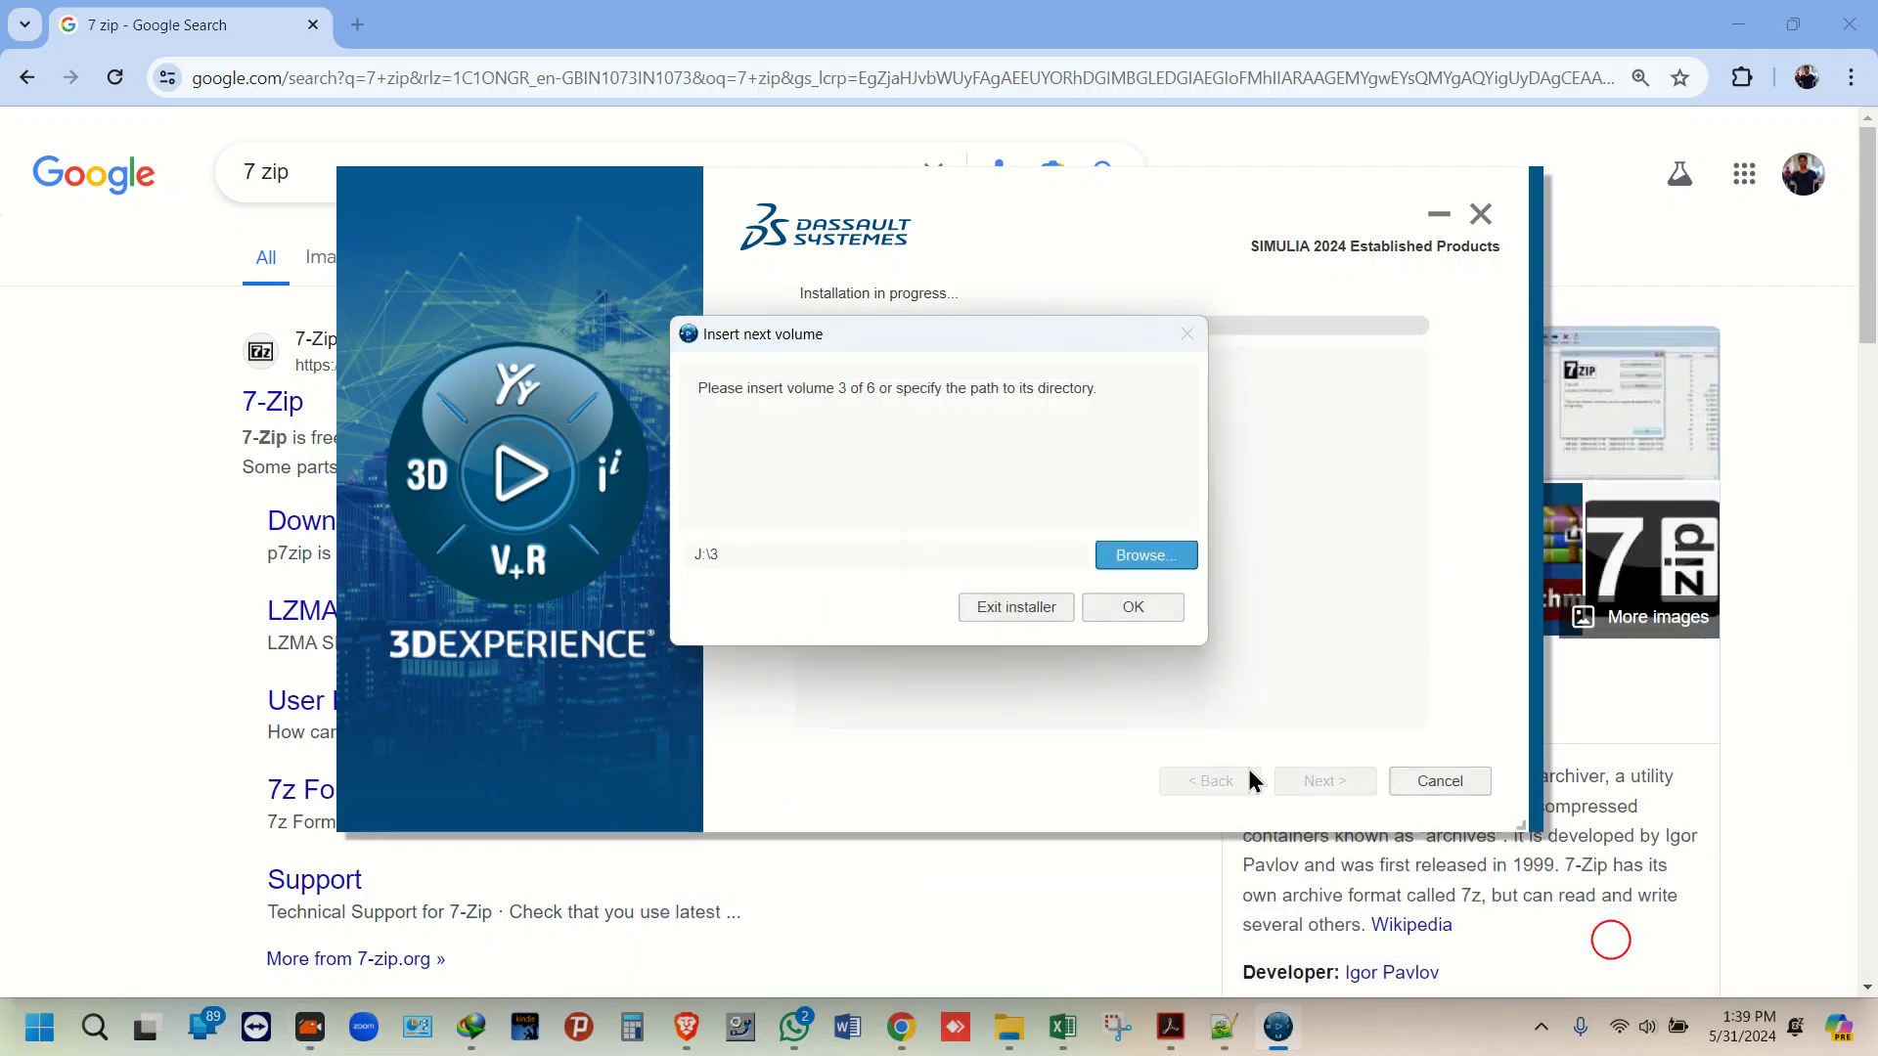
{"action": "left_click", "coordinate": [1134, 607]}
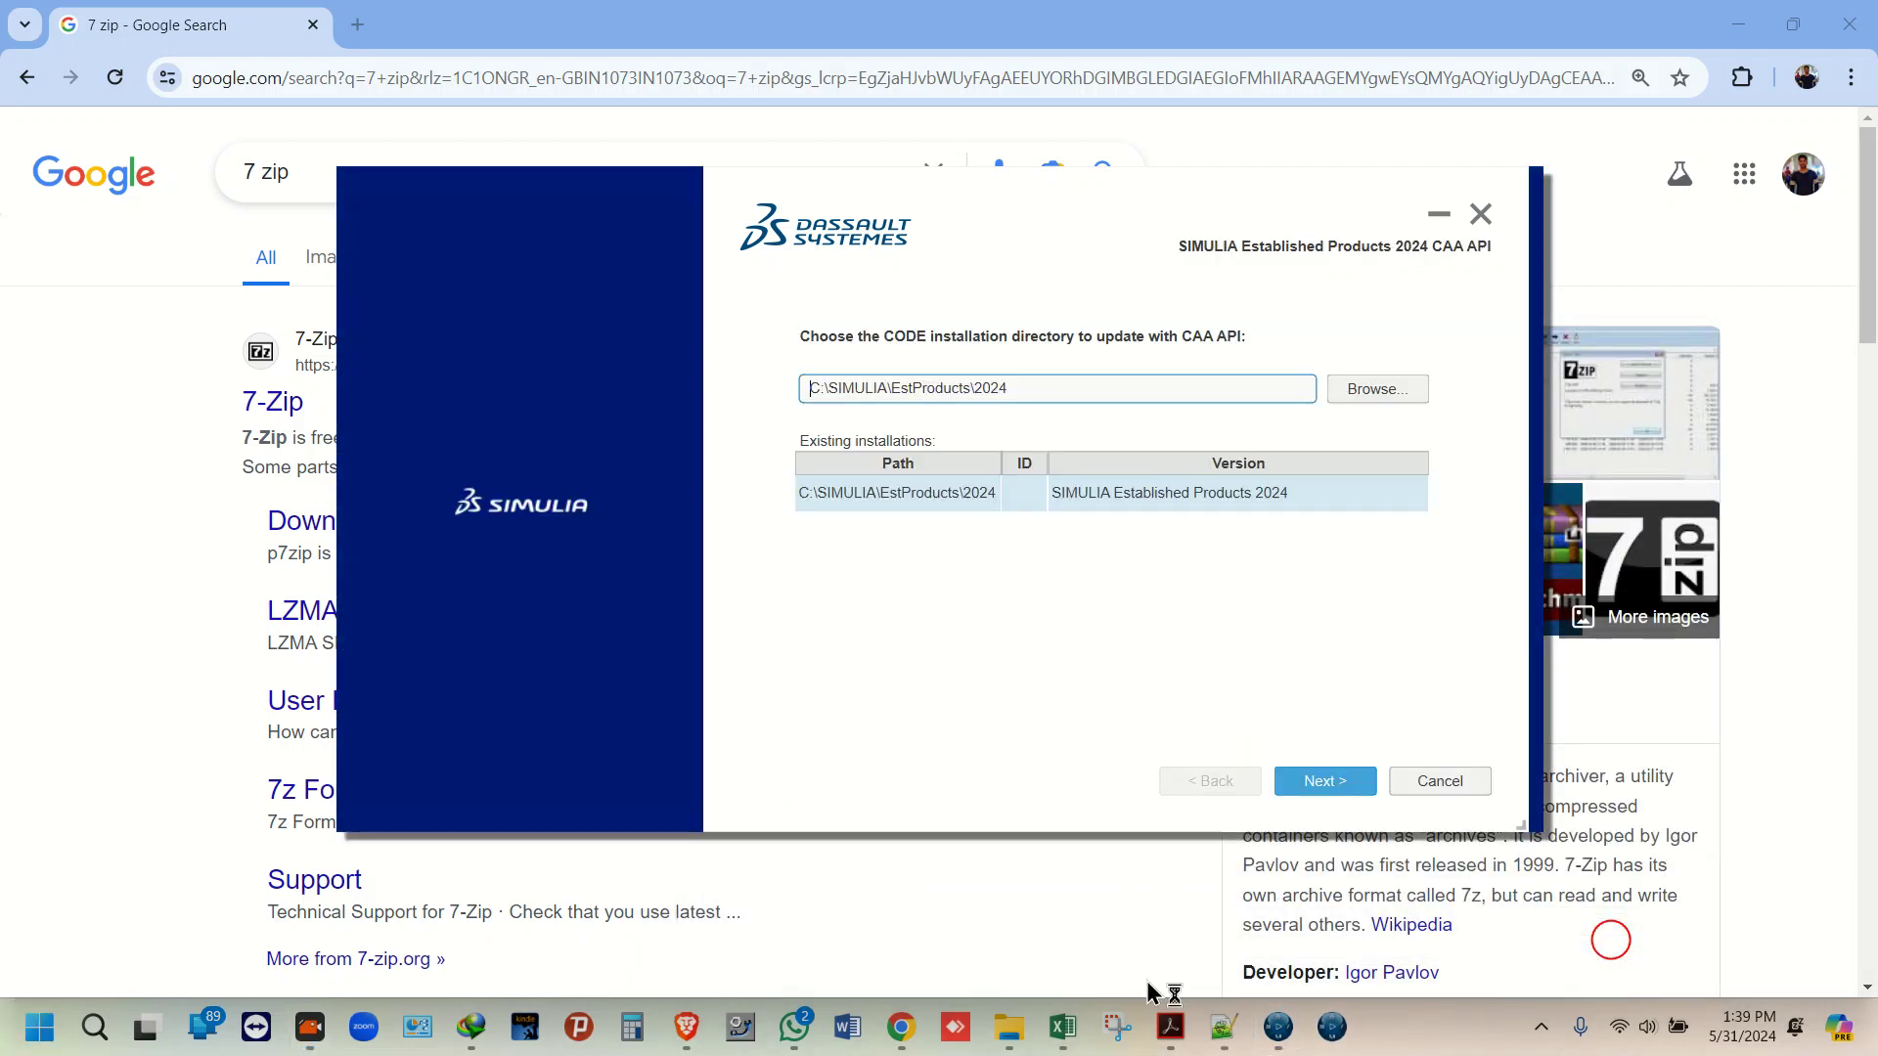
Step: Install the CAA API with all components into C:\SIMULIA\EstProducts\2024 and close it
{"action": "left_click", "coordinate": [1325, 782]}
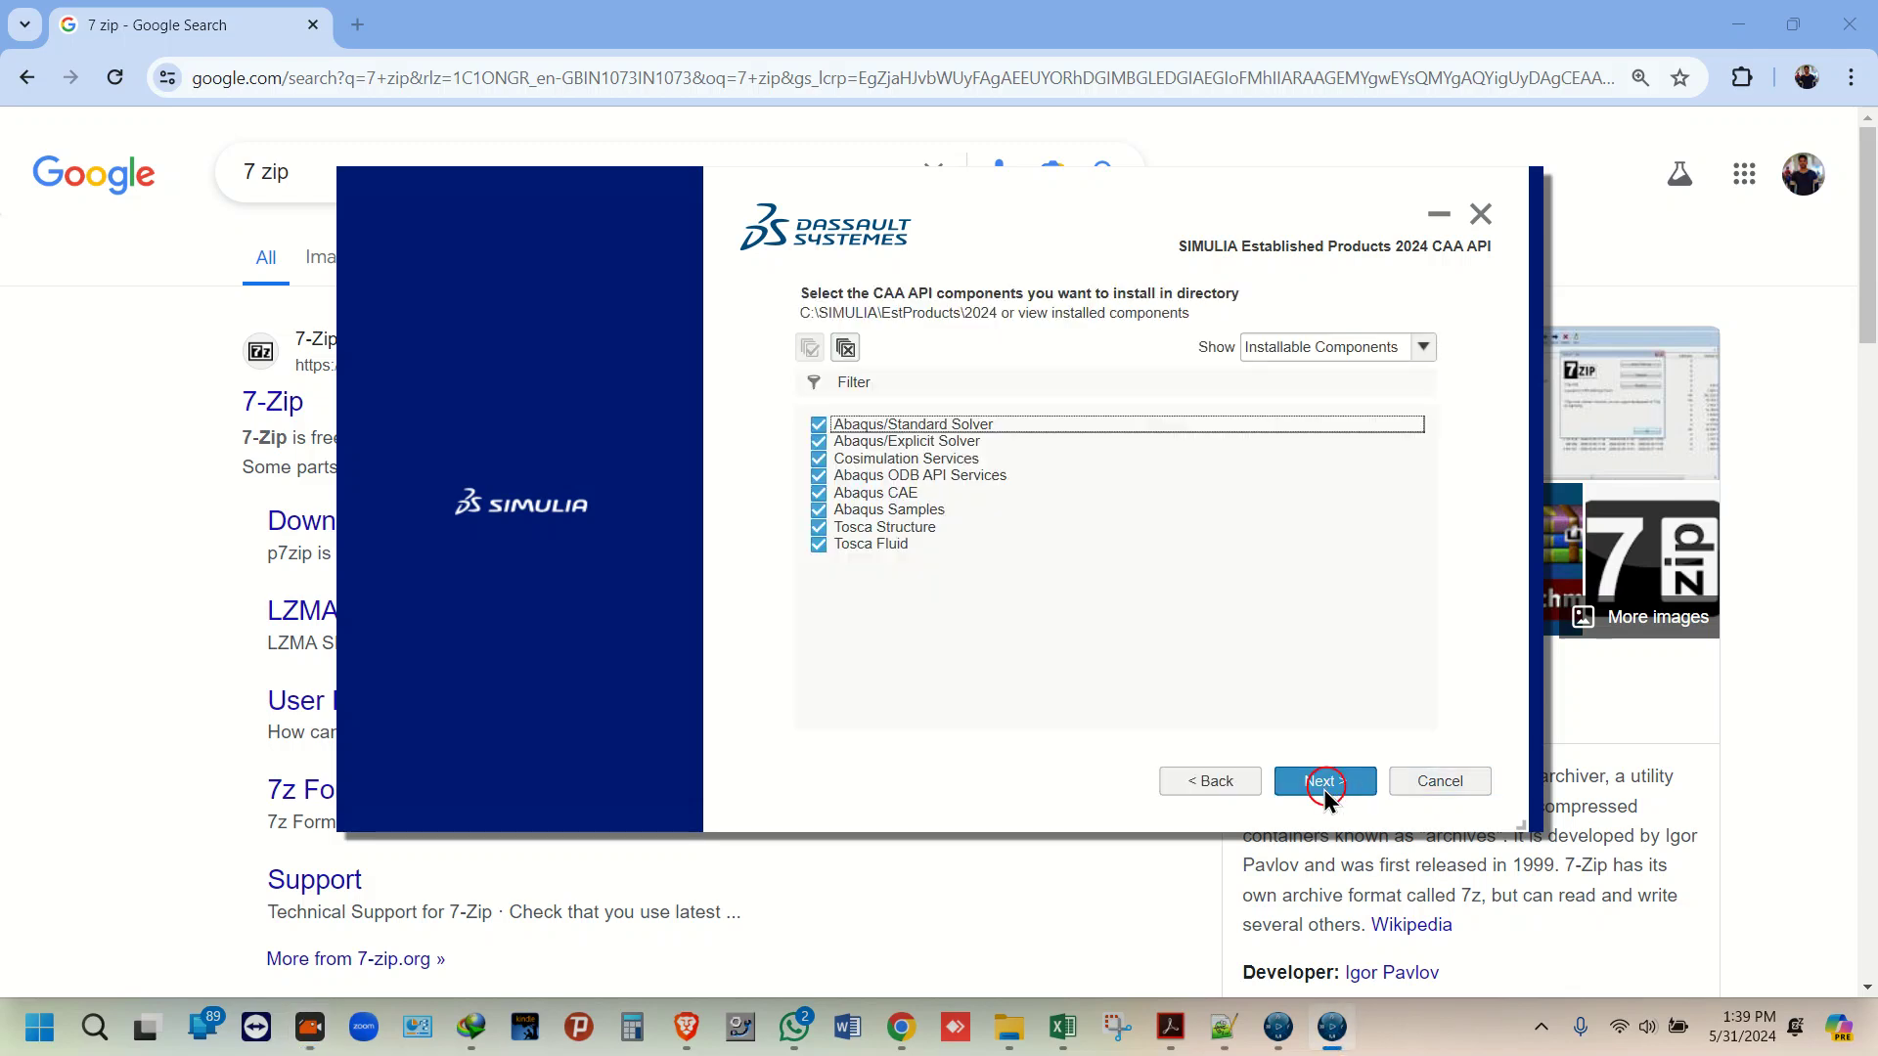
{"action": "left_click", "coordinate": [1323, 782]}
{"action": "left_click", "coordinate": [1324, 782]}
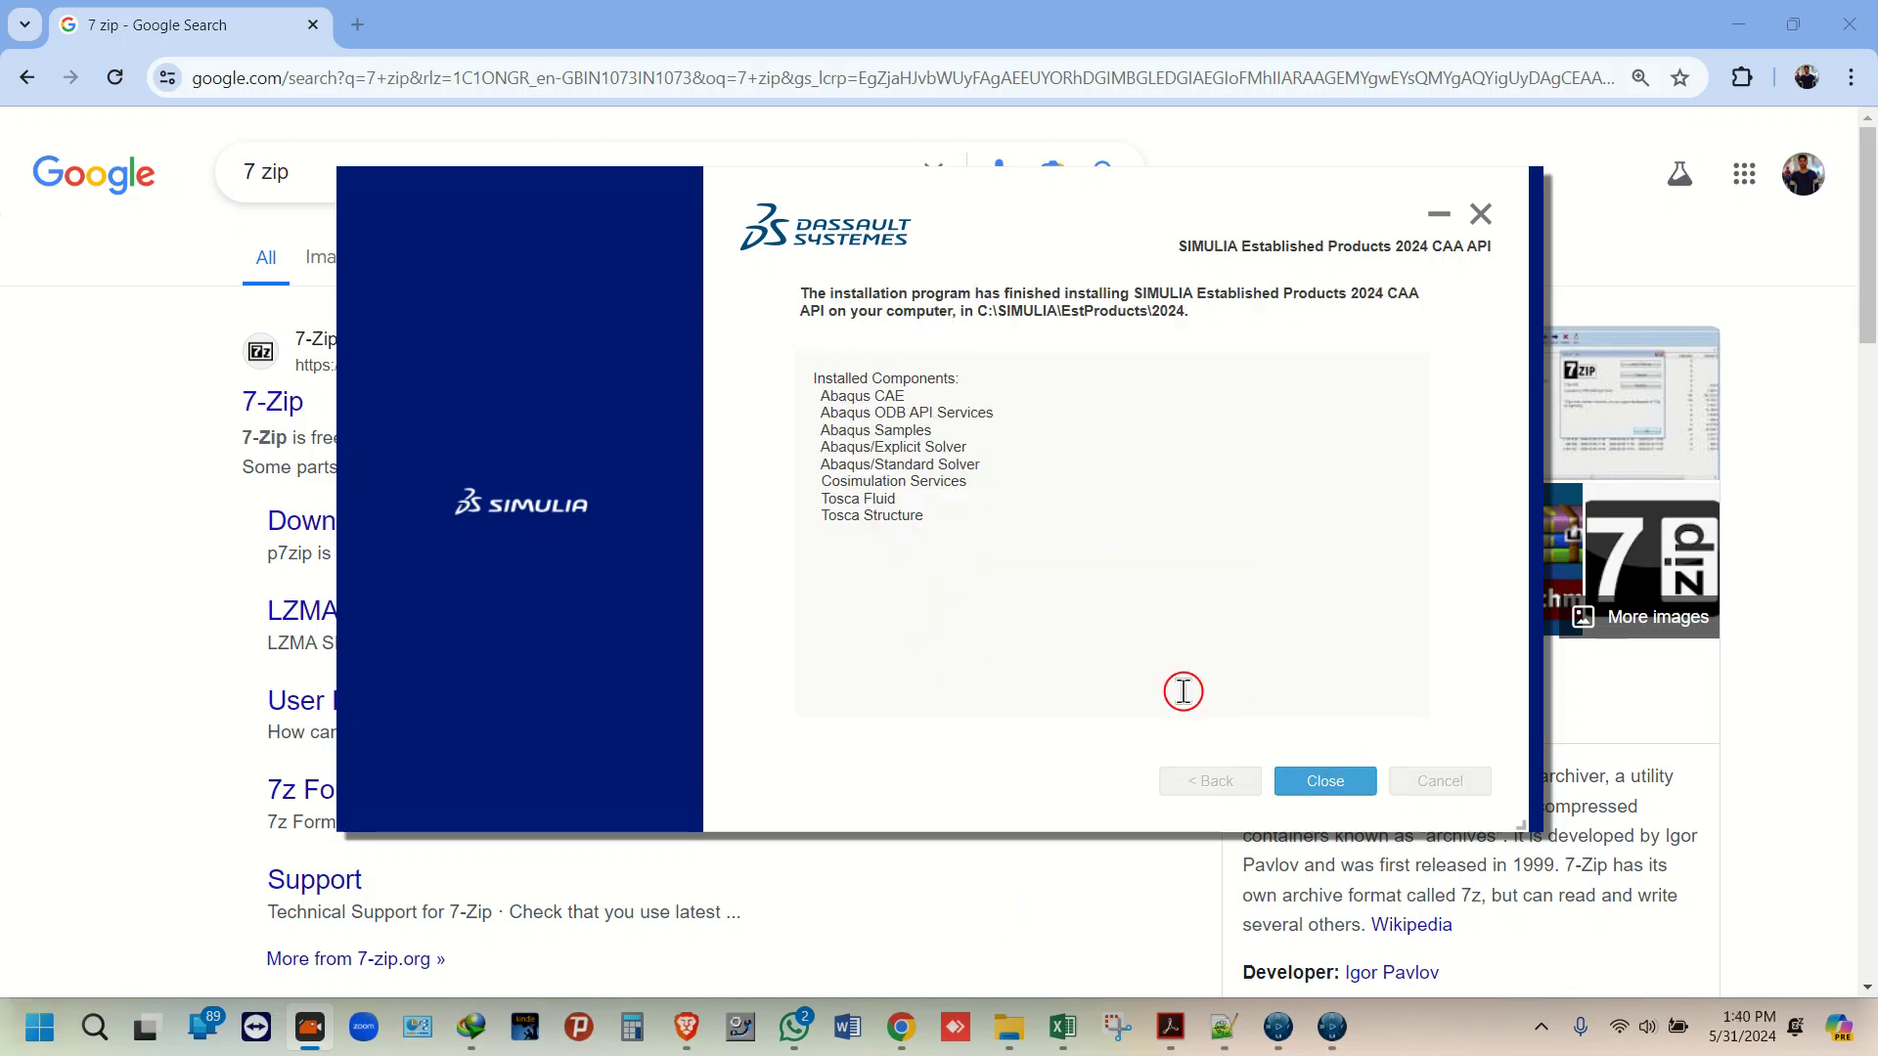
{"action": "left_click", "coordinate": [1330, 780]}
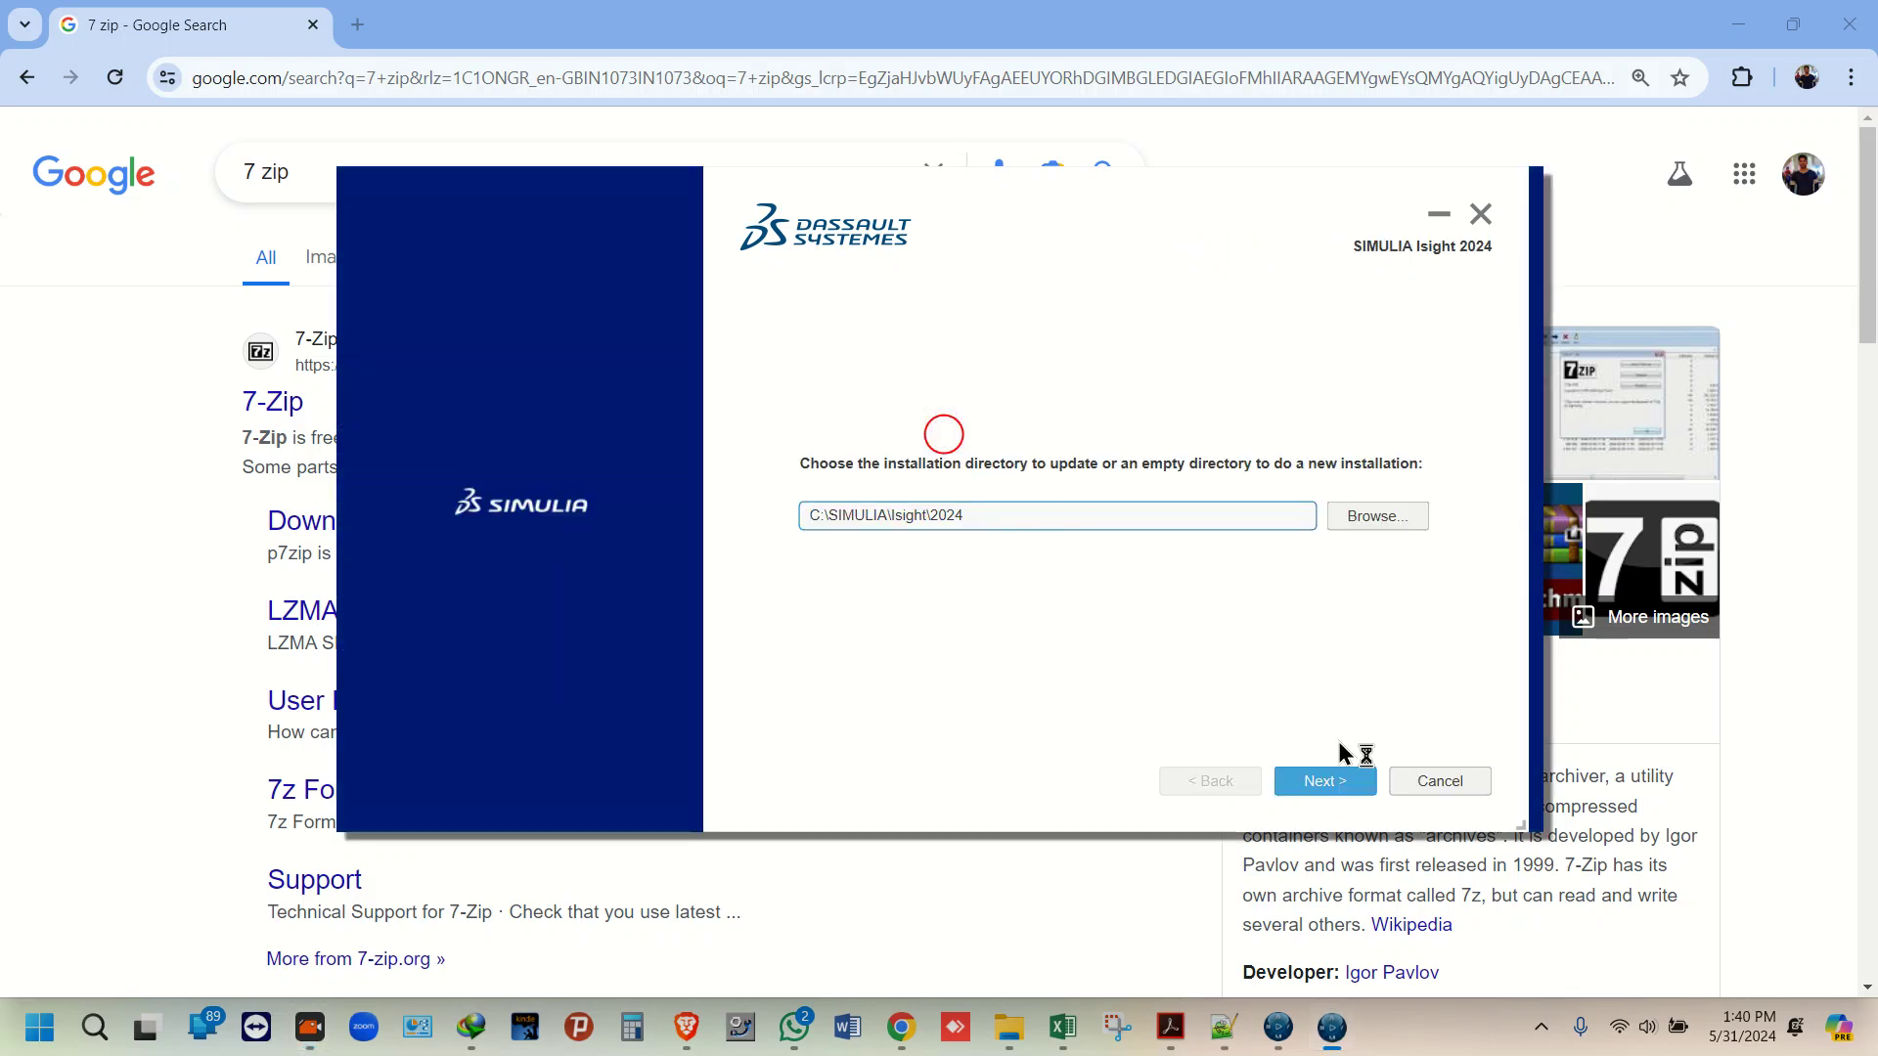
Step: Keep C:\SIMULIA\Isight\2024, select Isight Desktop, and skip SEE and documentation setup
{"action": "left_click", "coordinate": [1326, 780]}
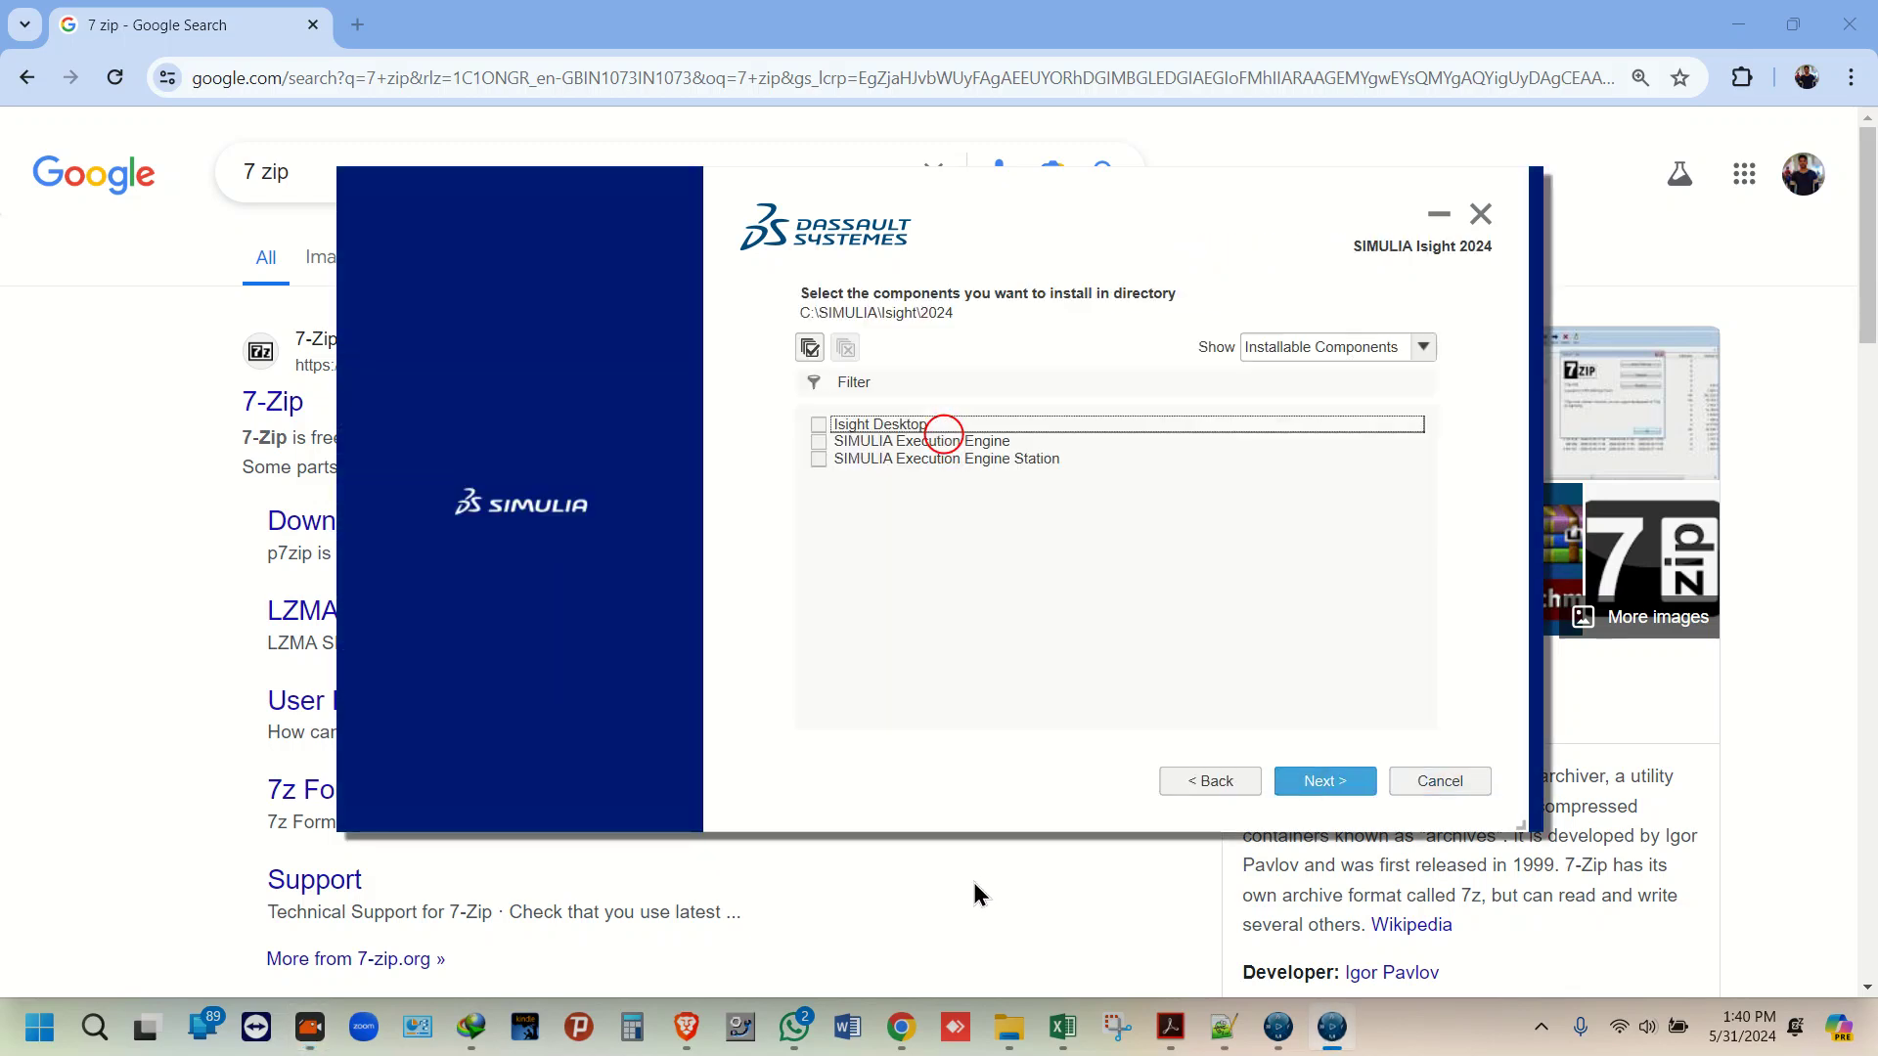
{"action": "left_click", "coordinate": [819, 424]}
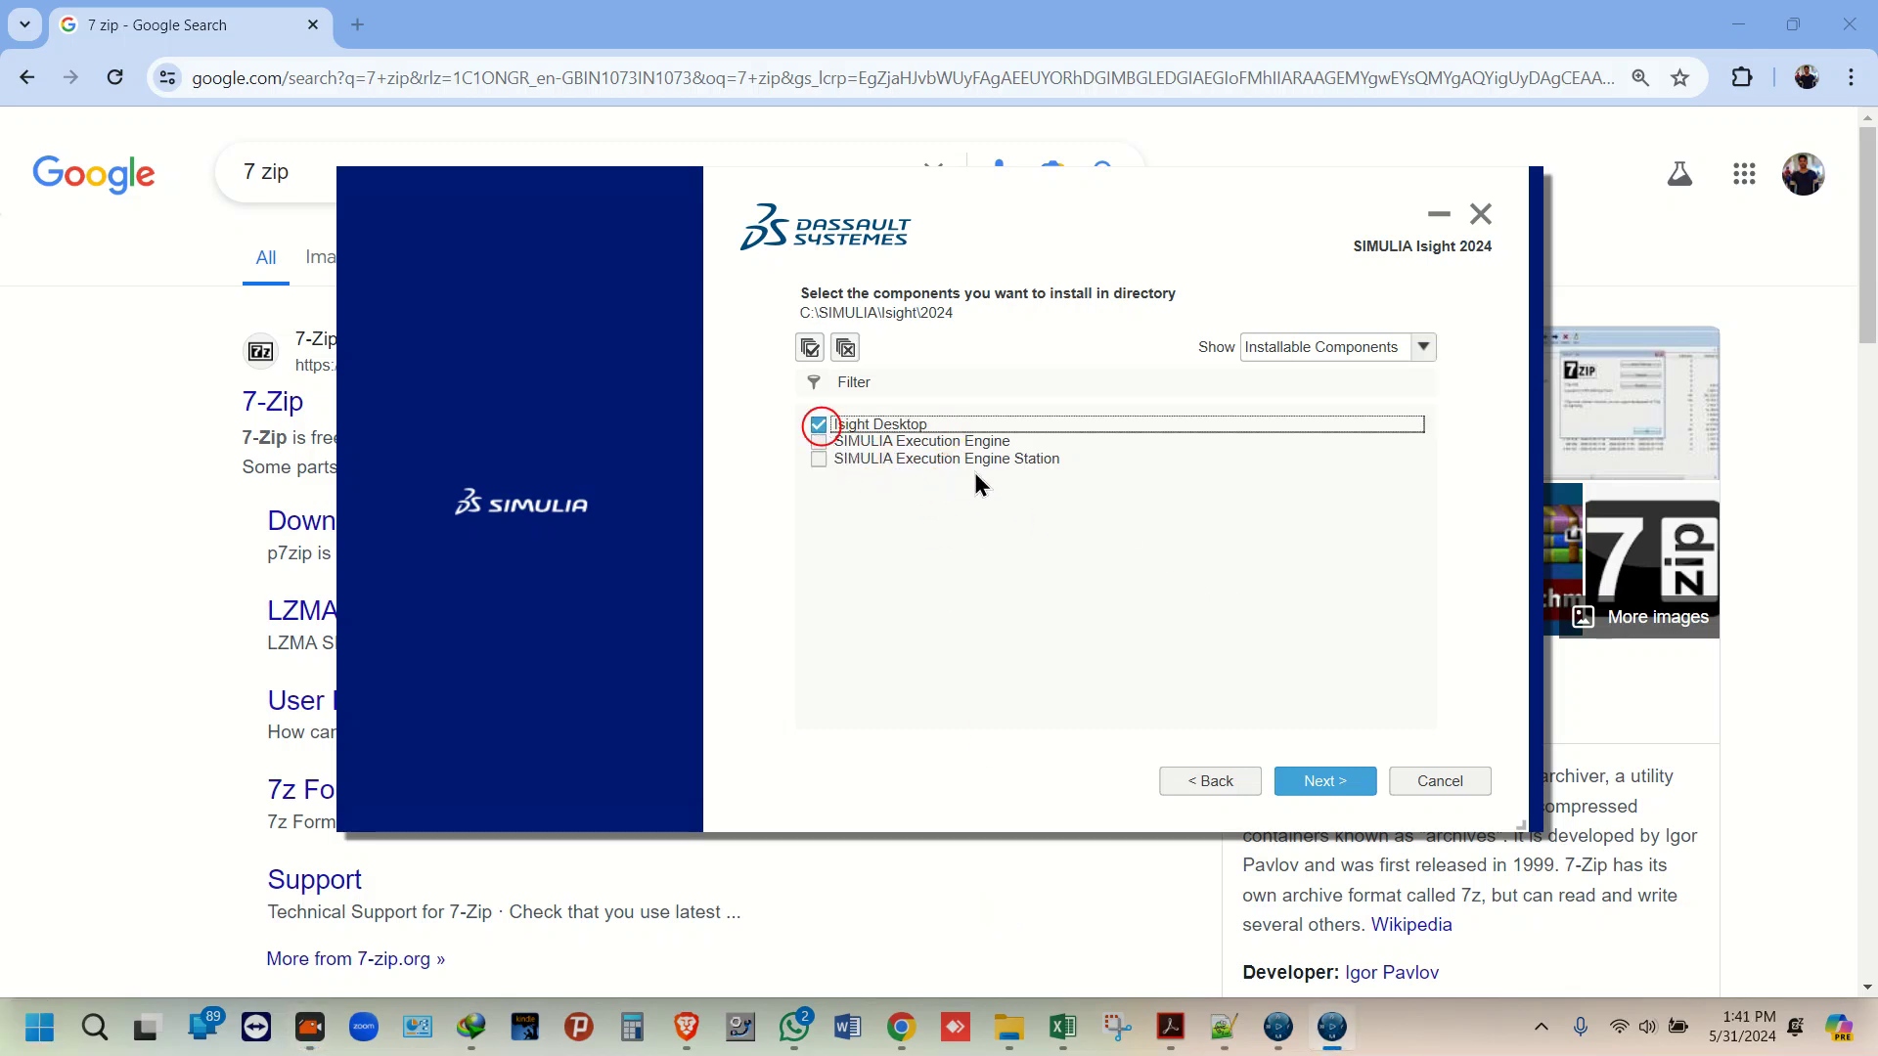
{"action": "left_click", "coordinate": [1349, 782]}
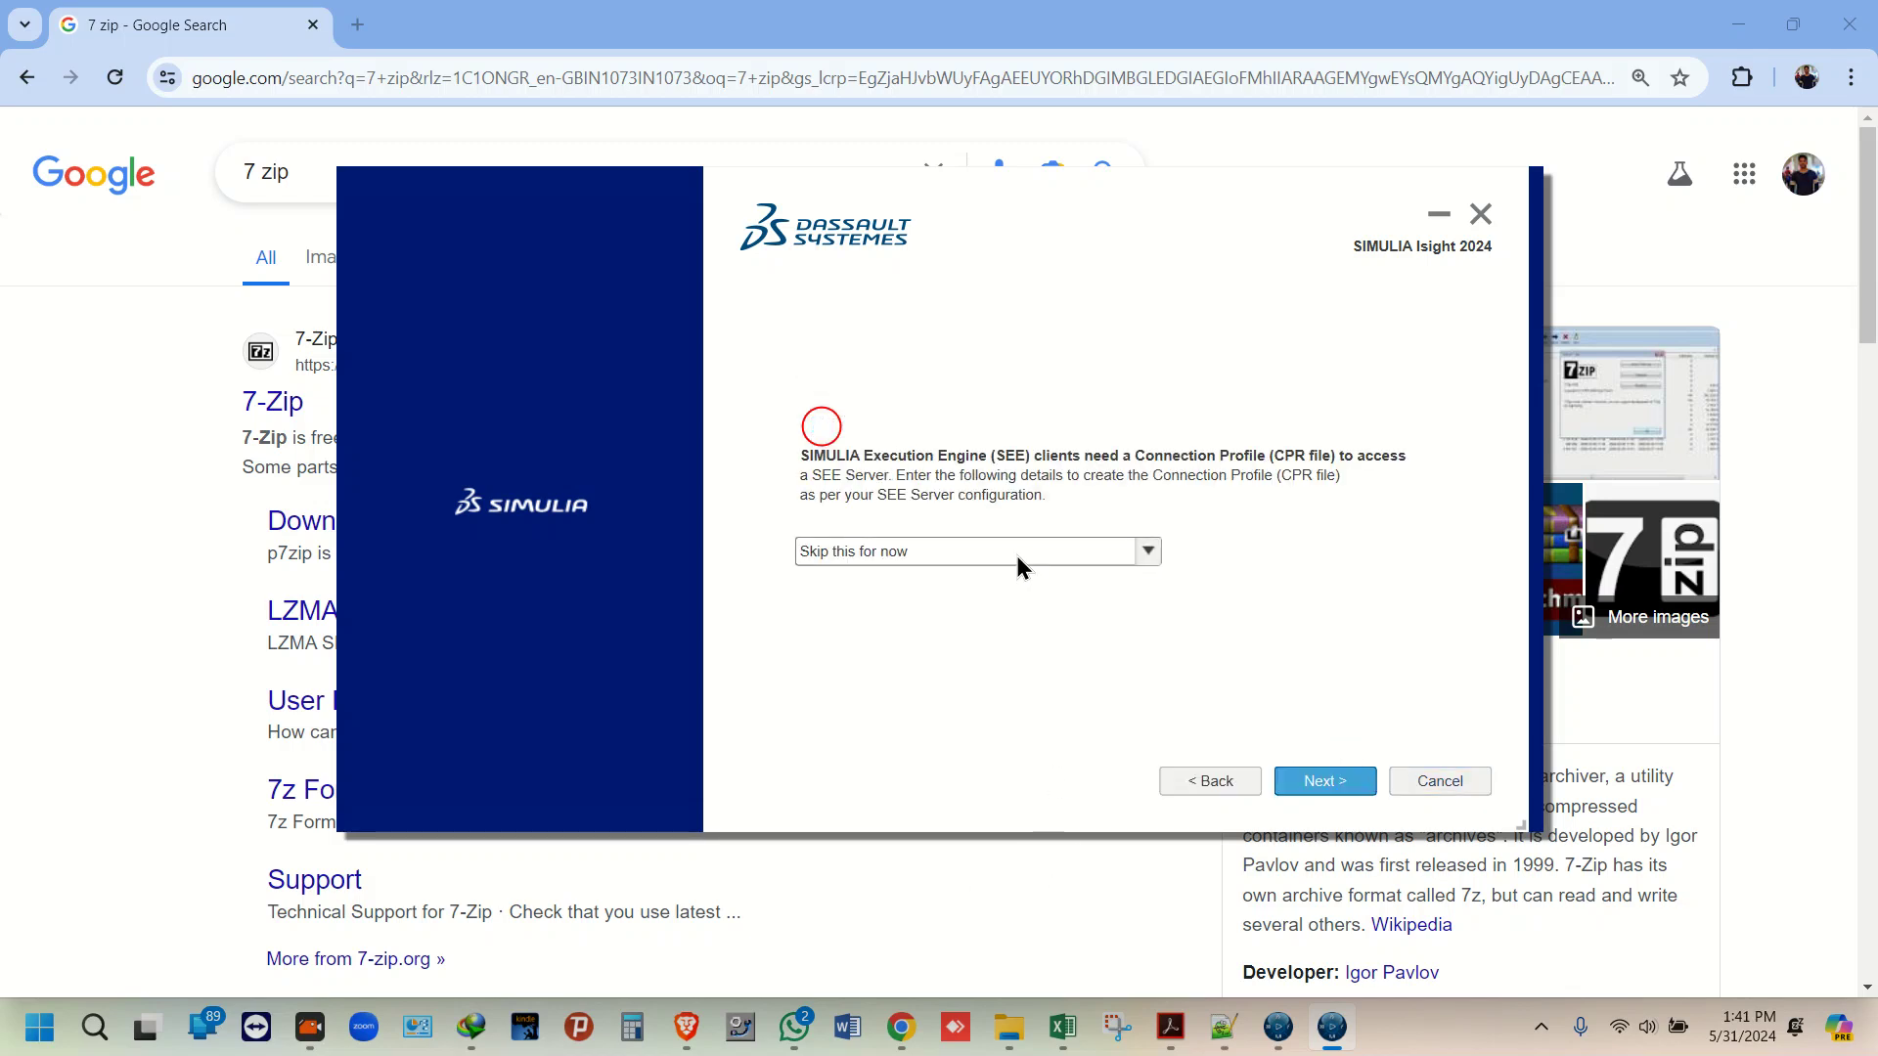
{"action": "left_click", "coordinate": [1342, 782]}
{"action": "left_click", "coordinate": [1345, 783]}
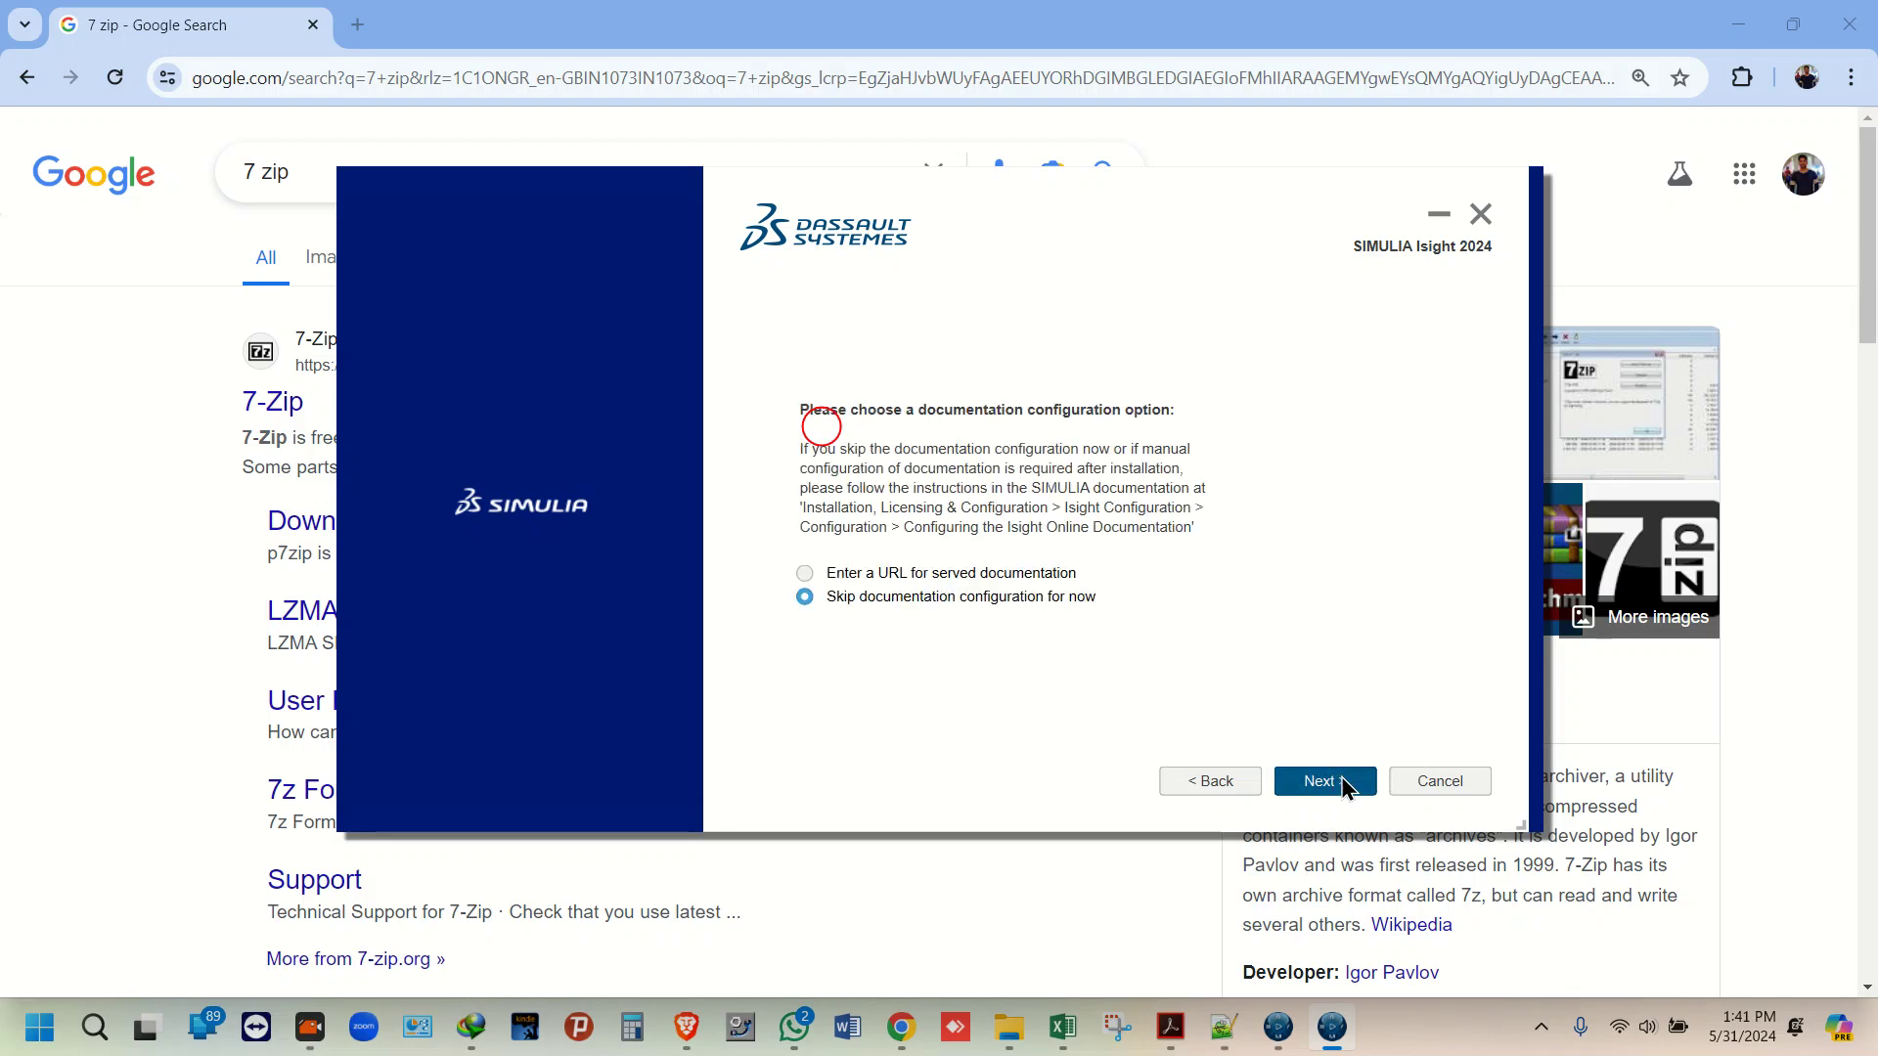
Step: Install Isight 2024, then finish and close the SIMULIA installer
{"action": "left_click", "coordinate": [1340, 777]}
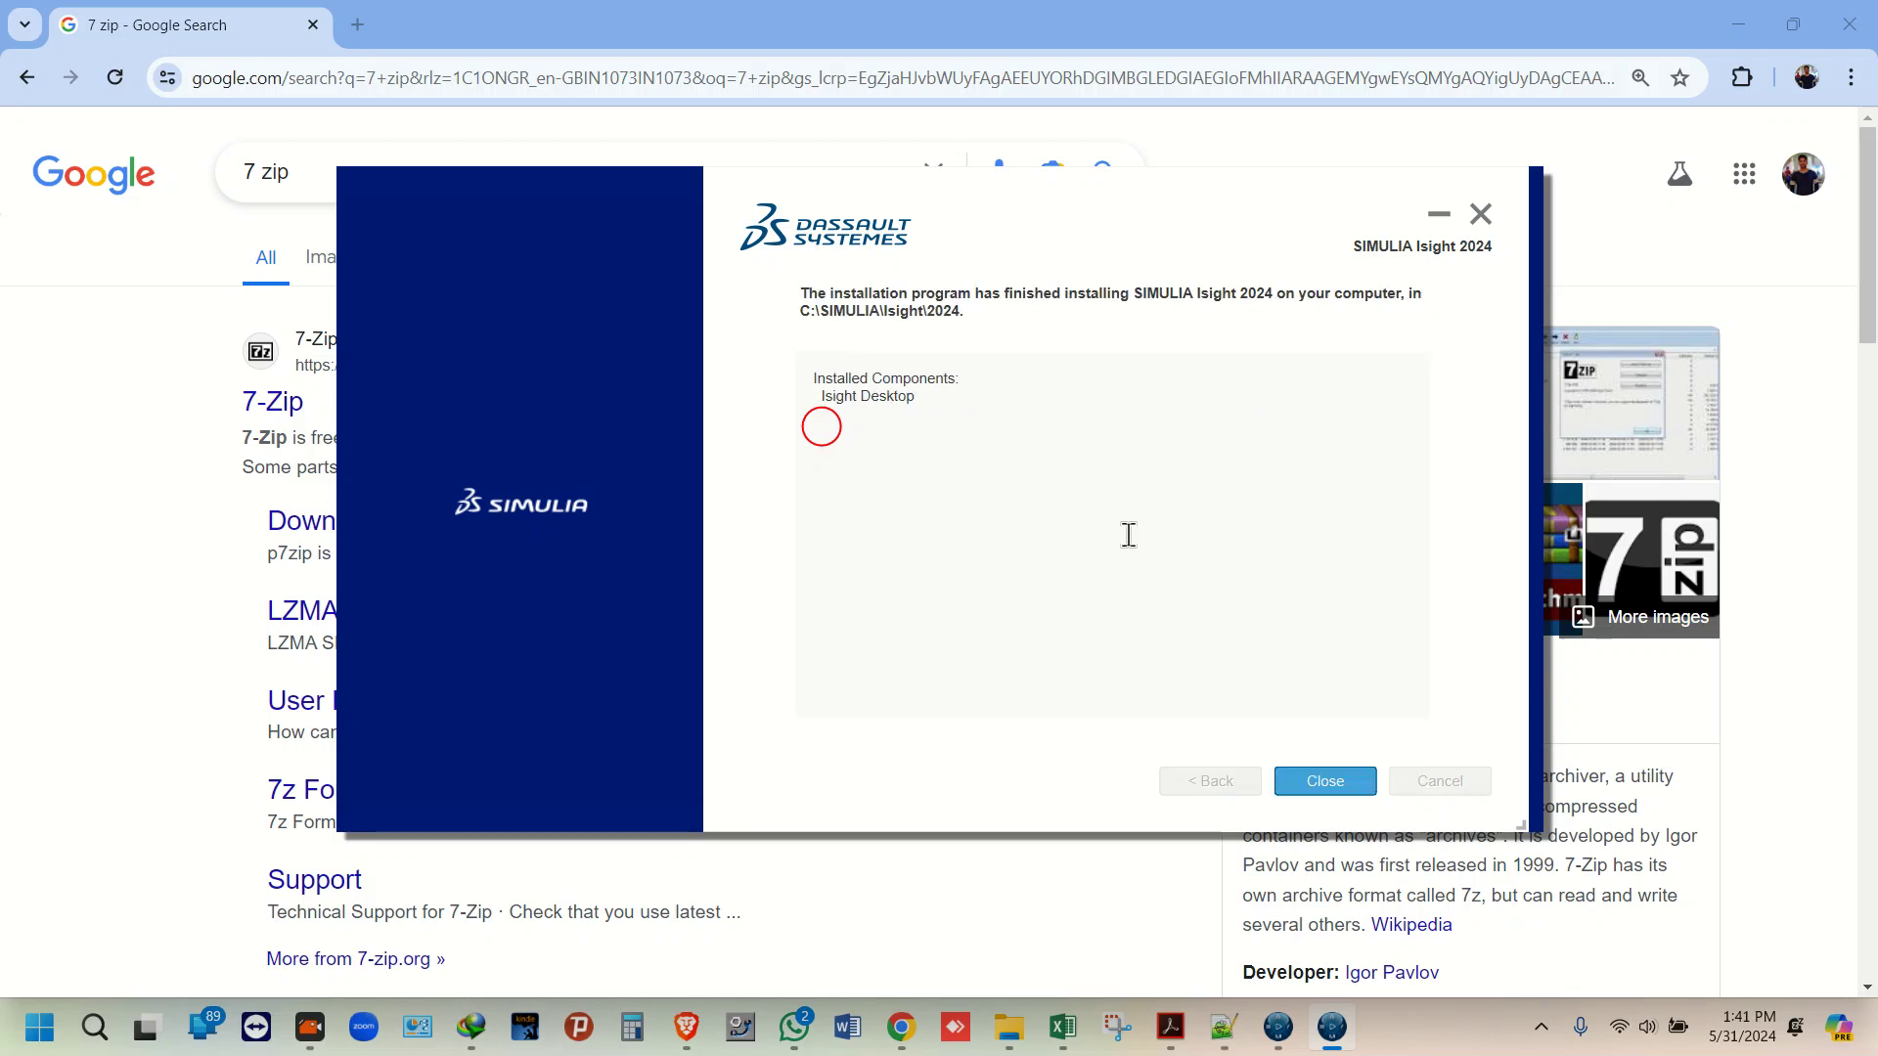
{"action": "left_click", "coordinate": [1317, 783]}
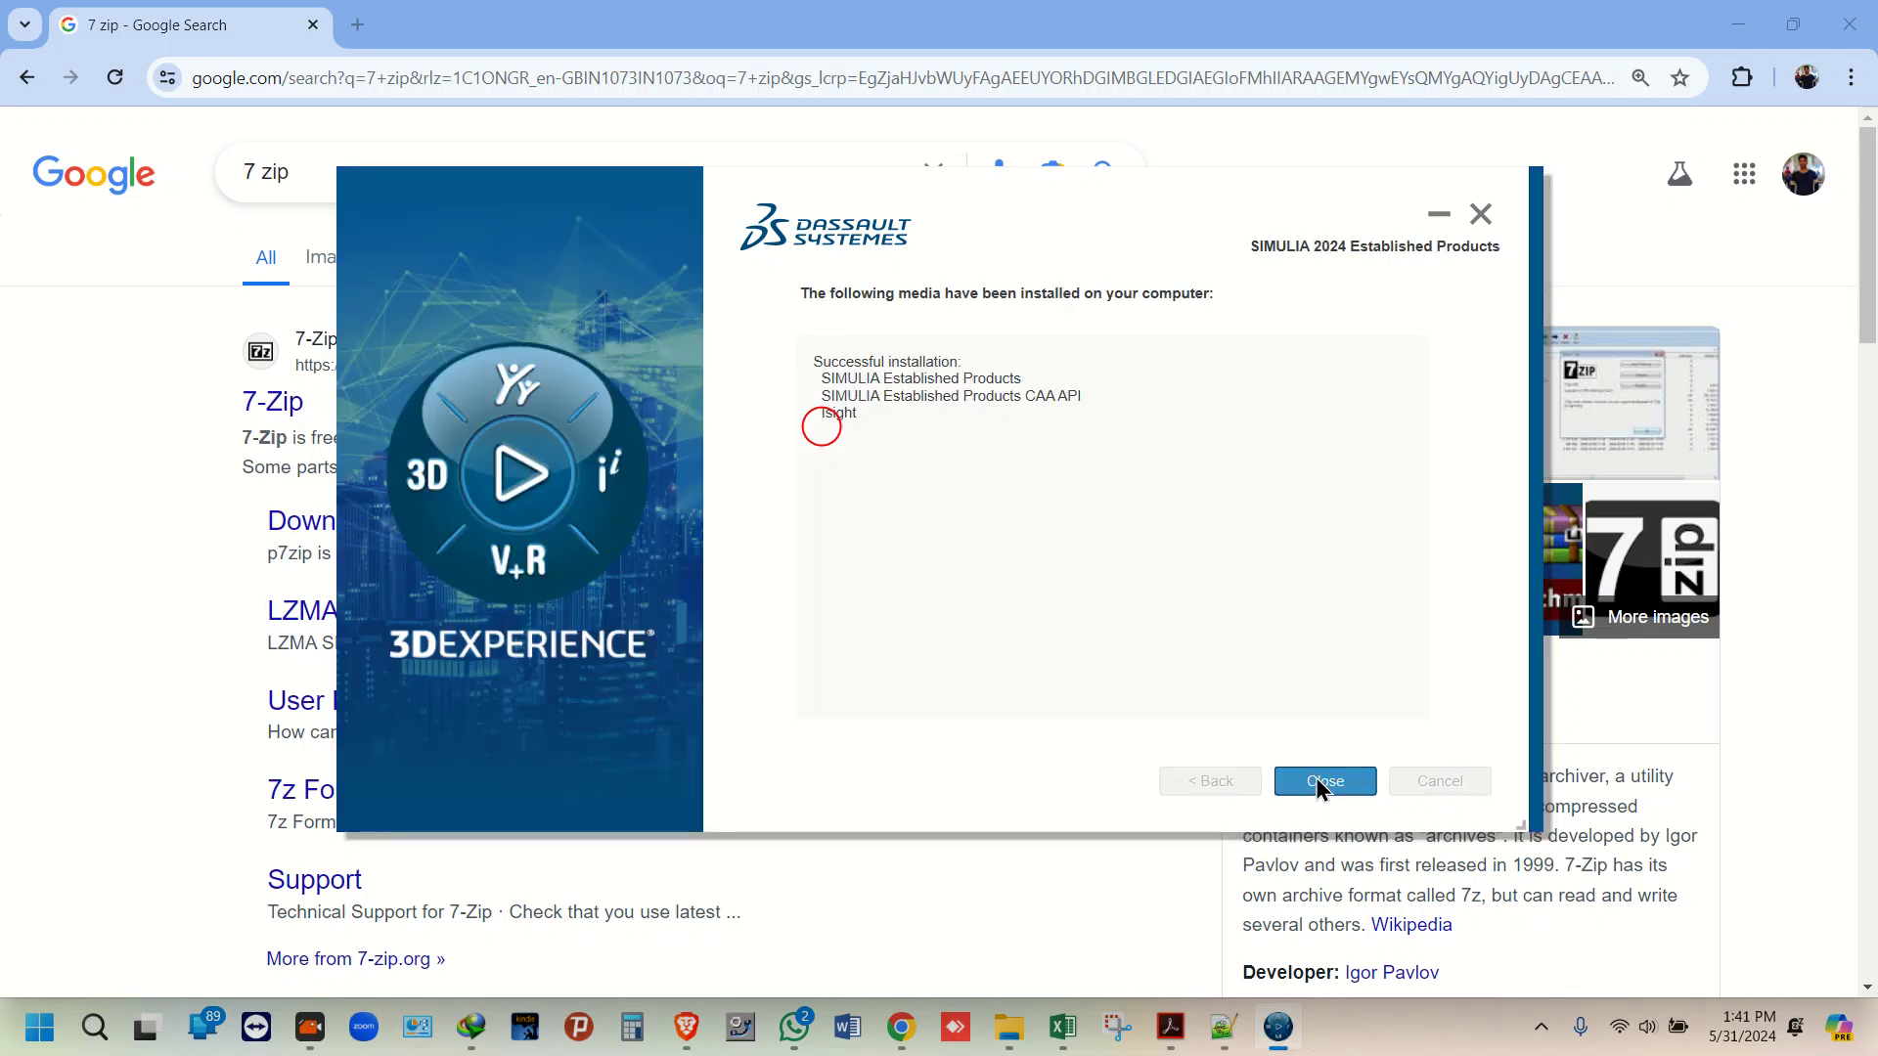
{"action": "left_click", "coordinate": [1322, 782]}
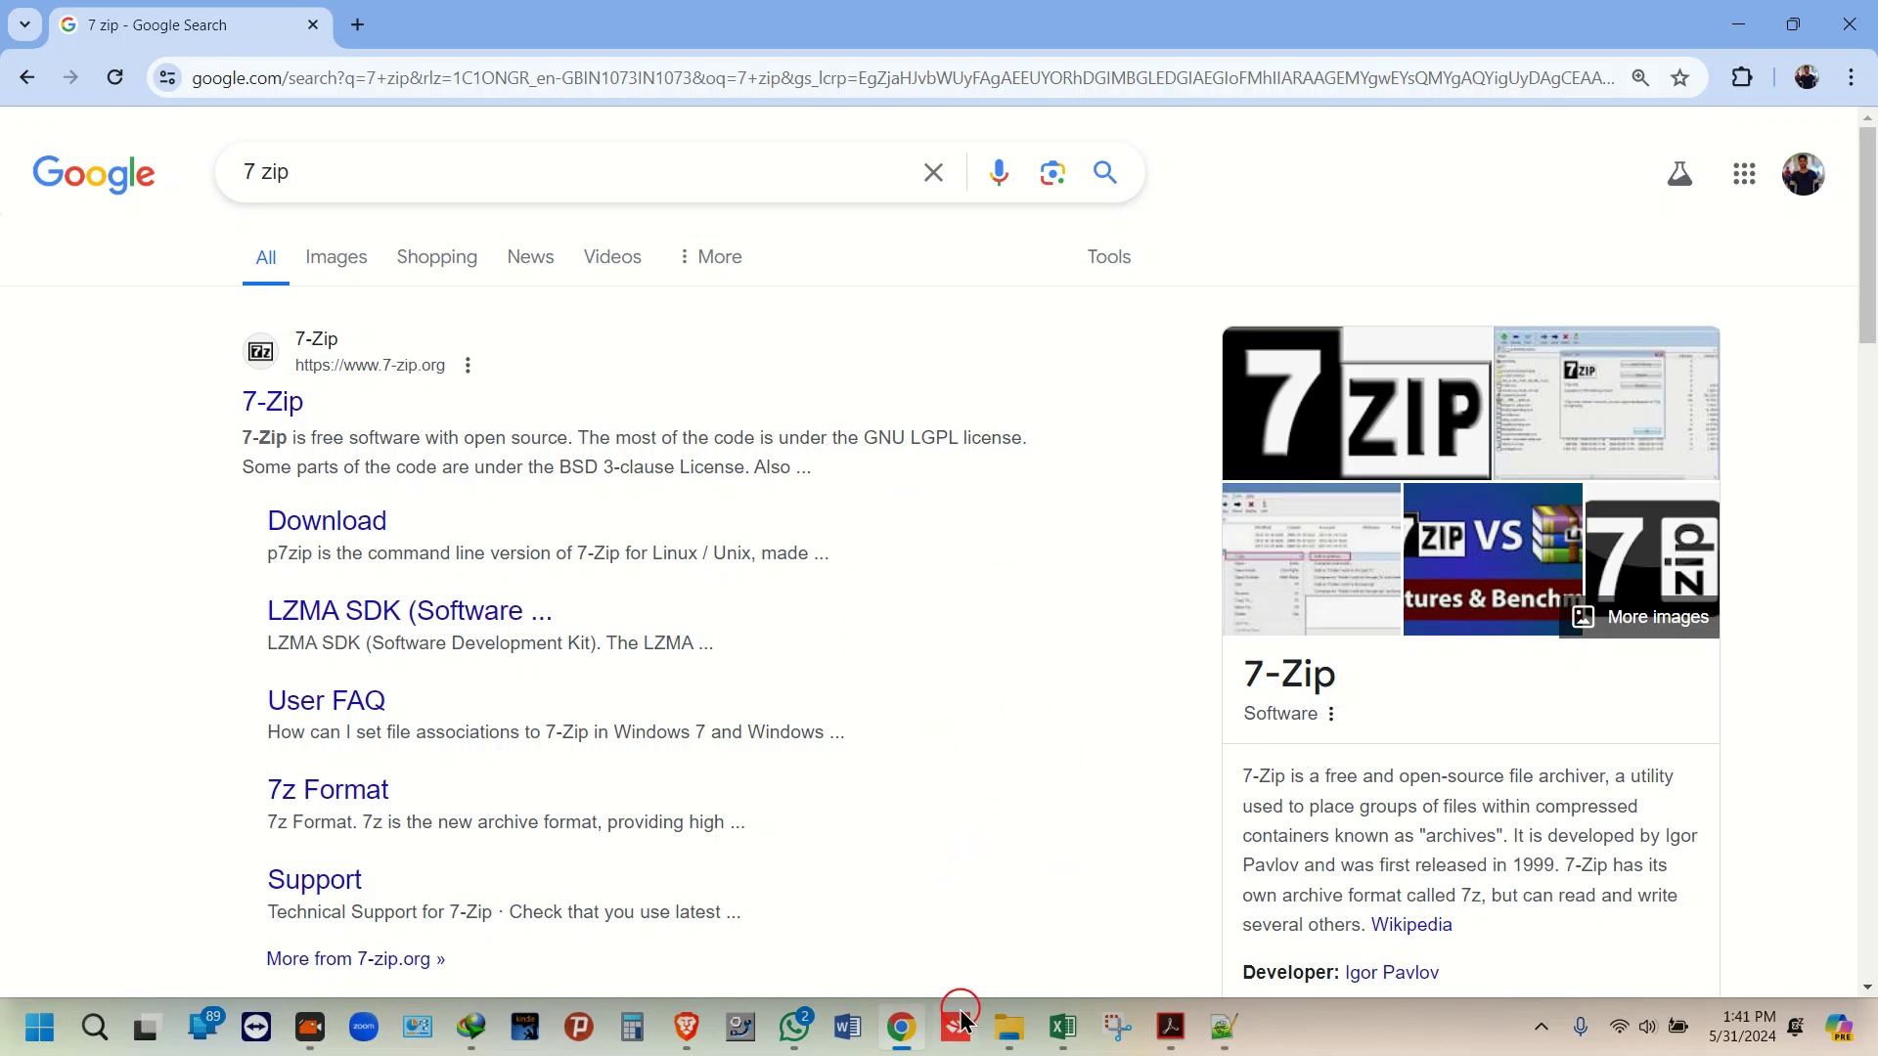
Step: Search Windows for 'abaq' and open the Abaqus CAE shortcut's file location
{"action": "left_click", "coordinate": [98, 1032]}
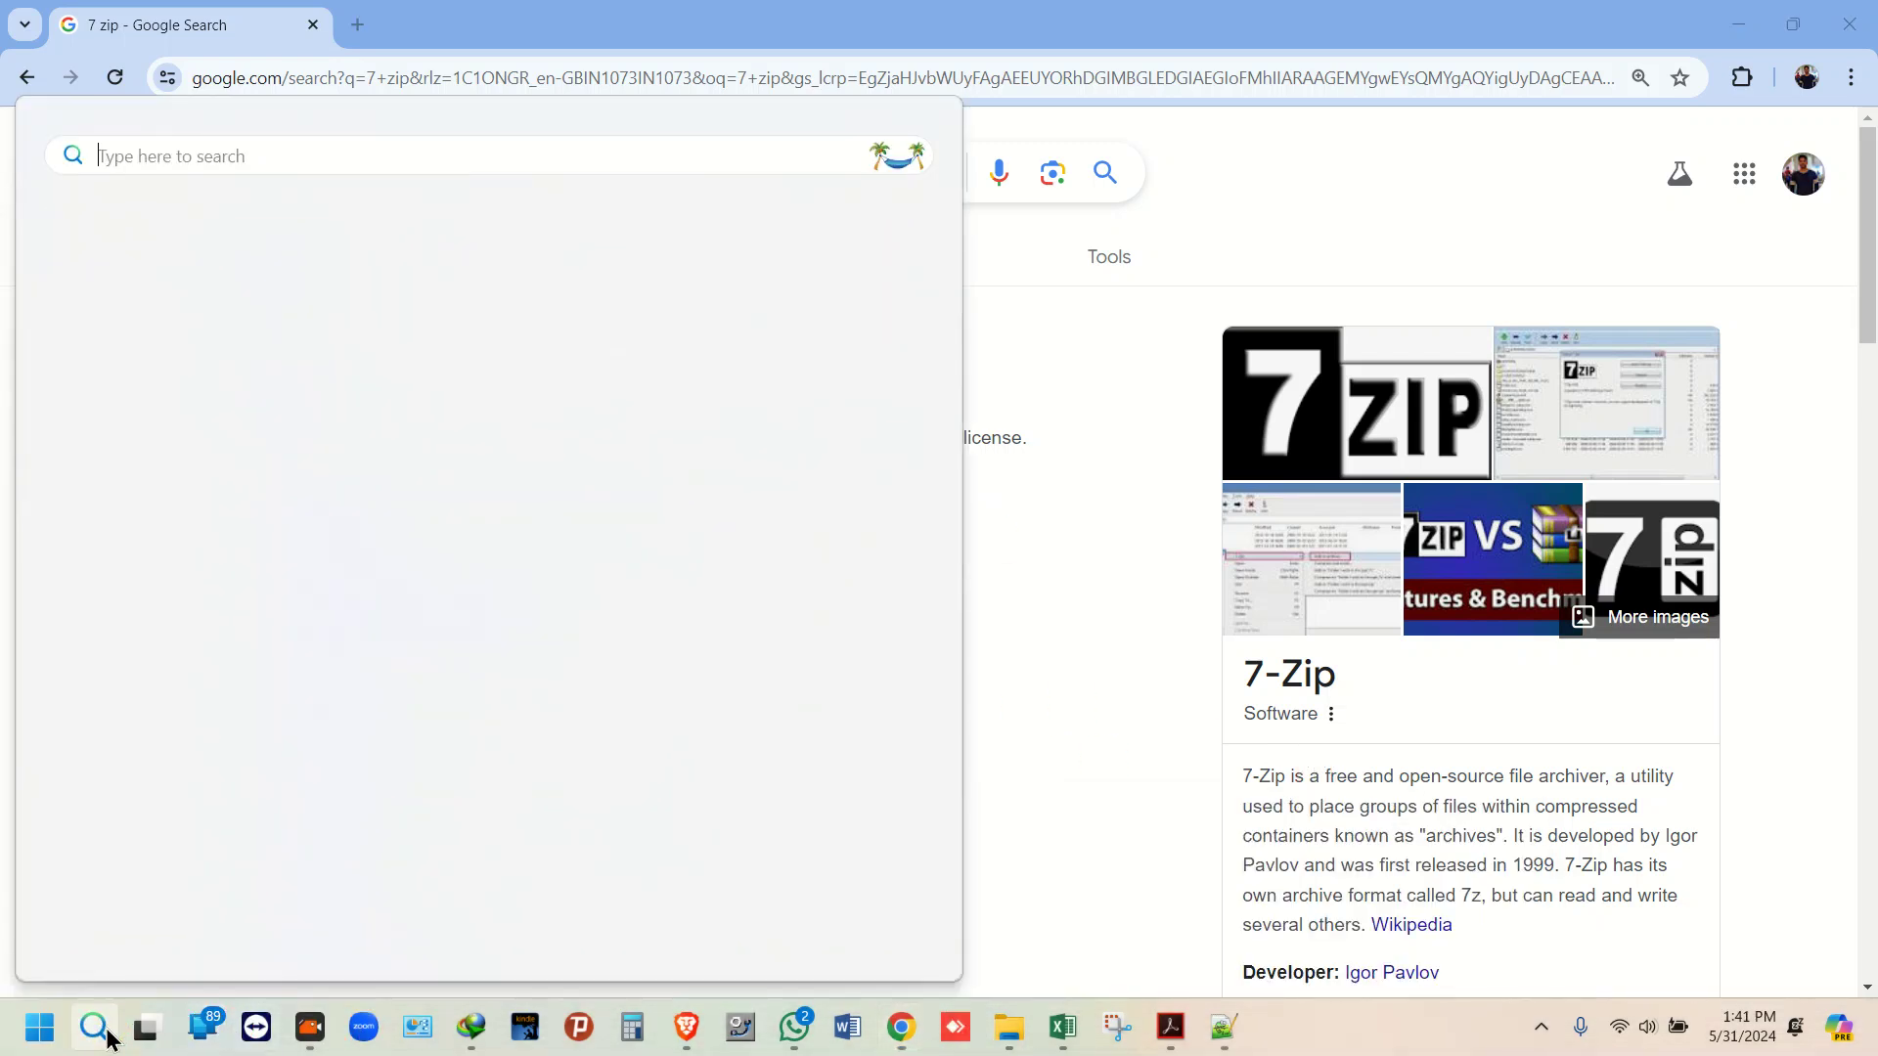
{"action": "type", "text": "abaq"}
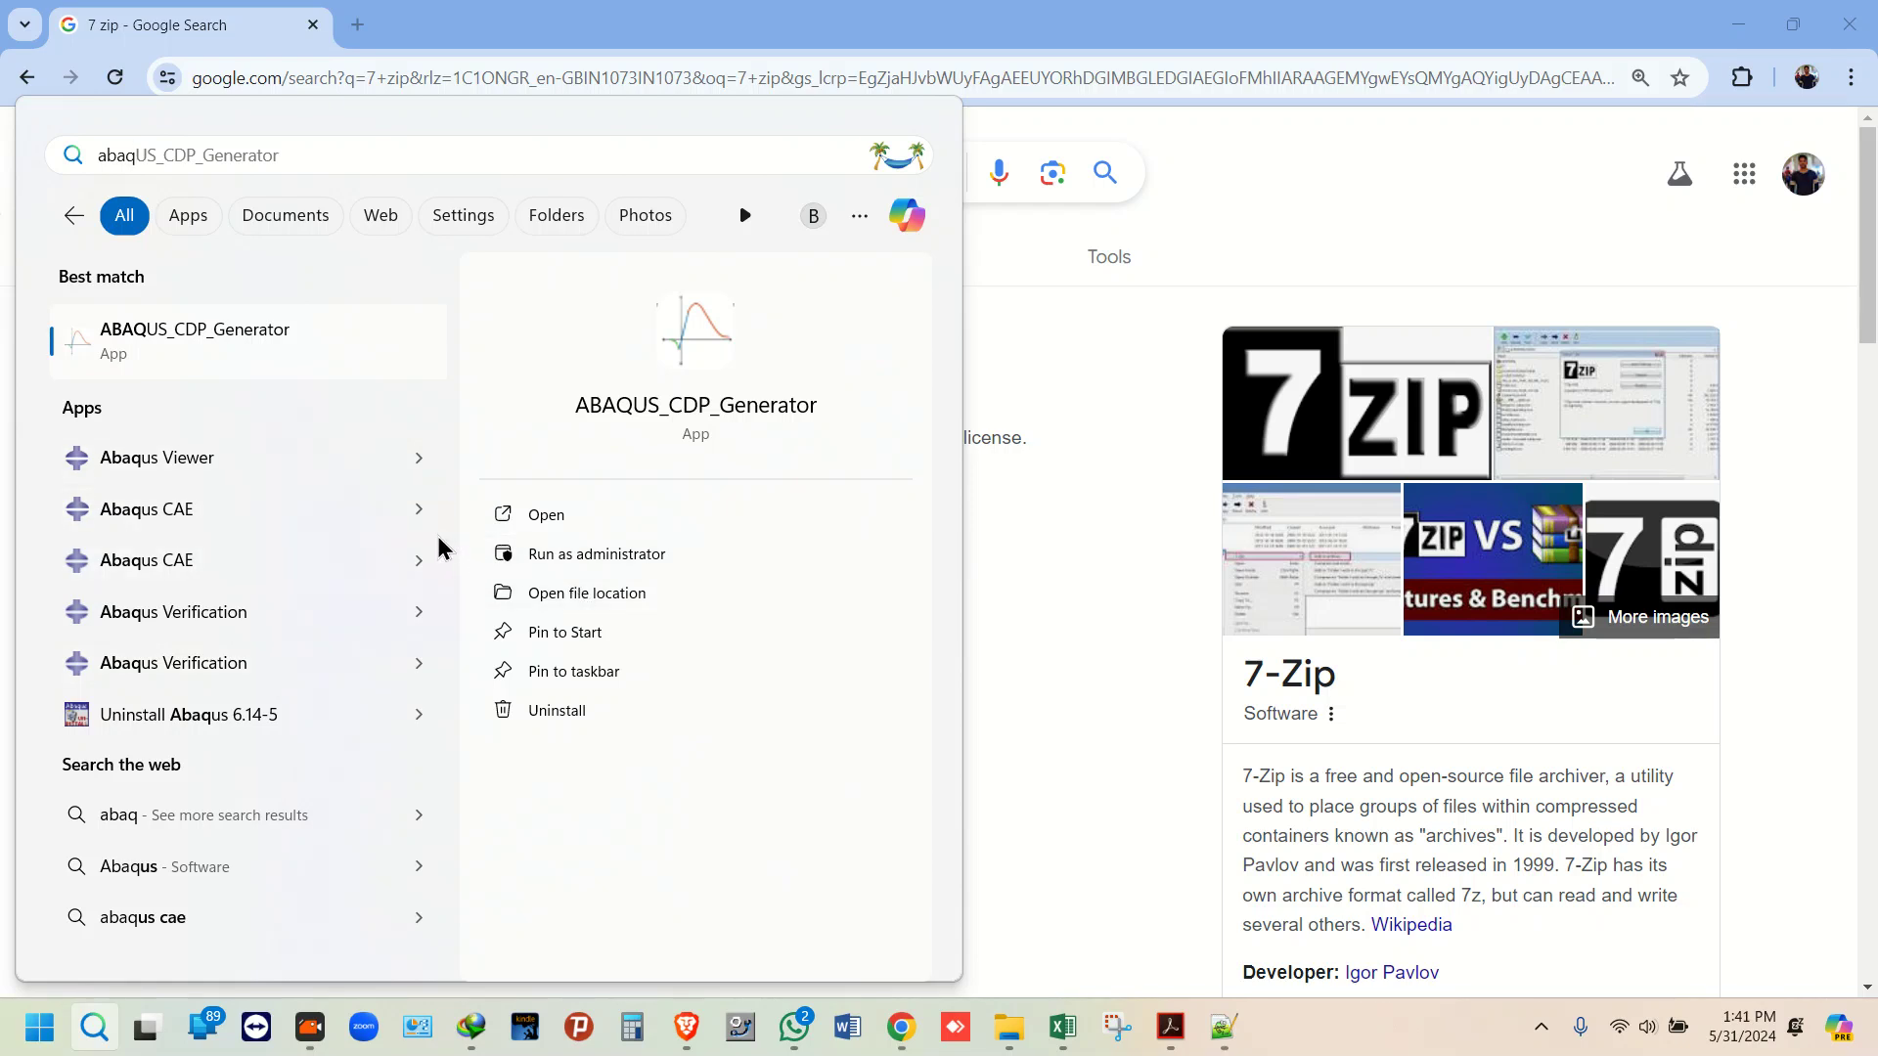
{"action": "left_click", "coordinate": [432, 564]}
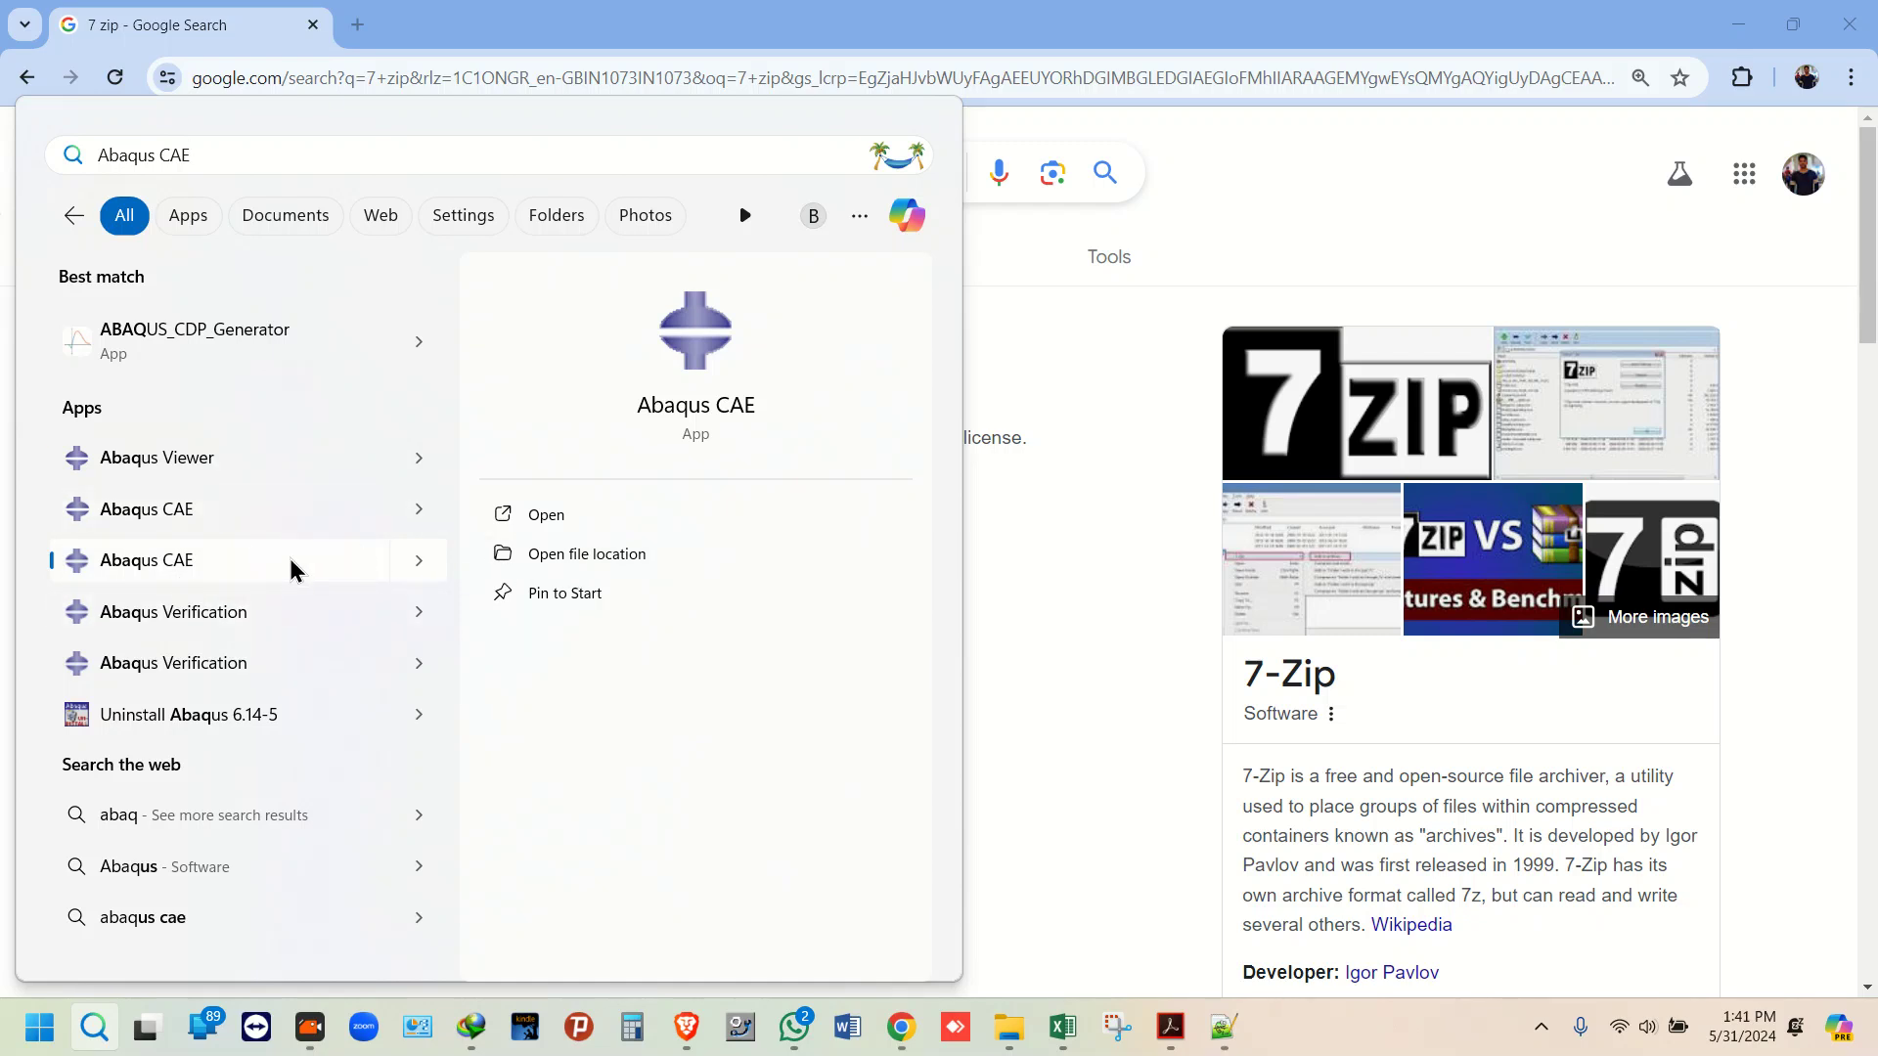
{"action": "left_click", "coordinate": [618, 557]}
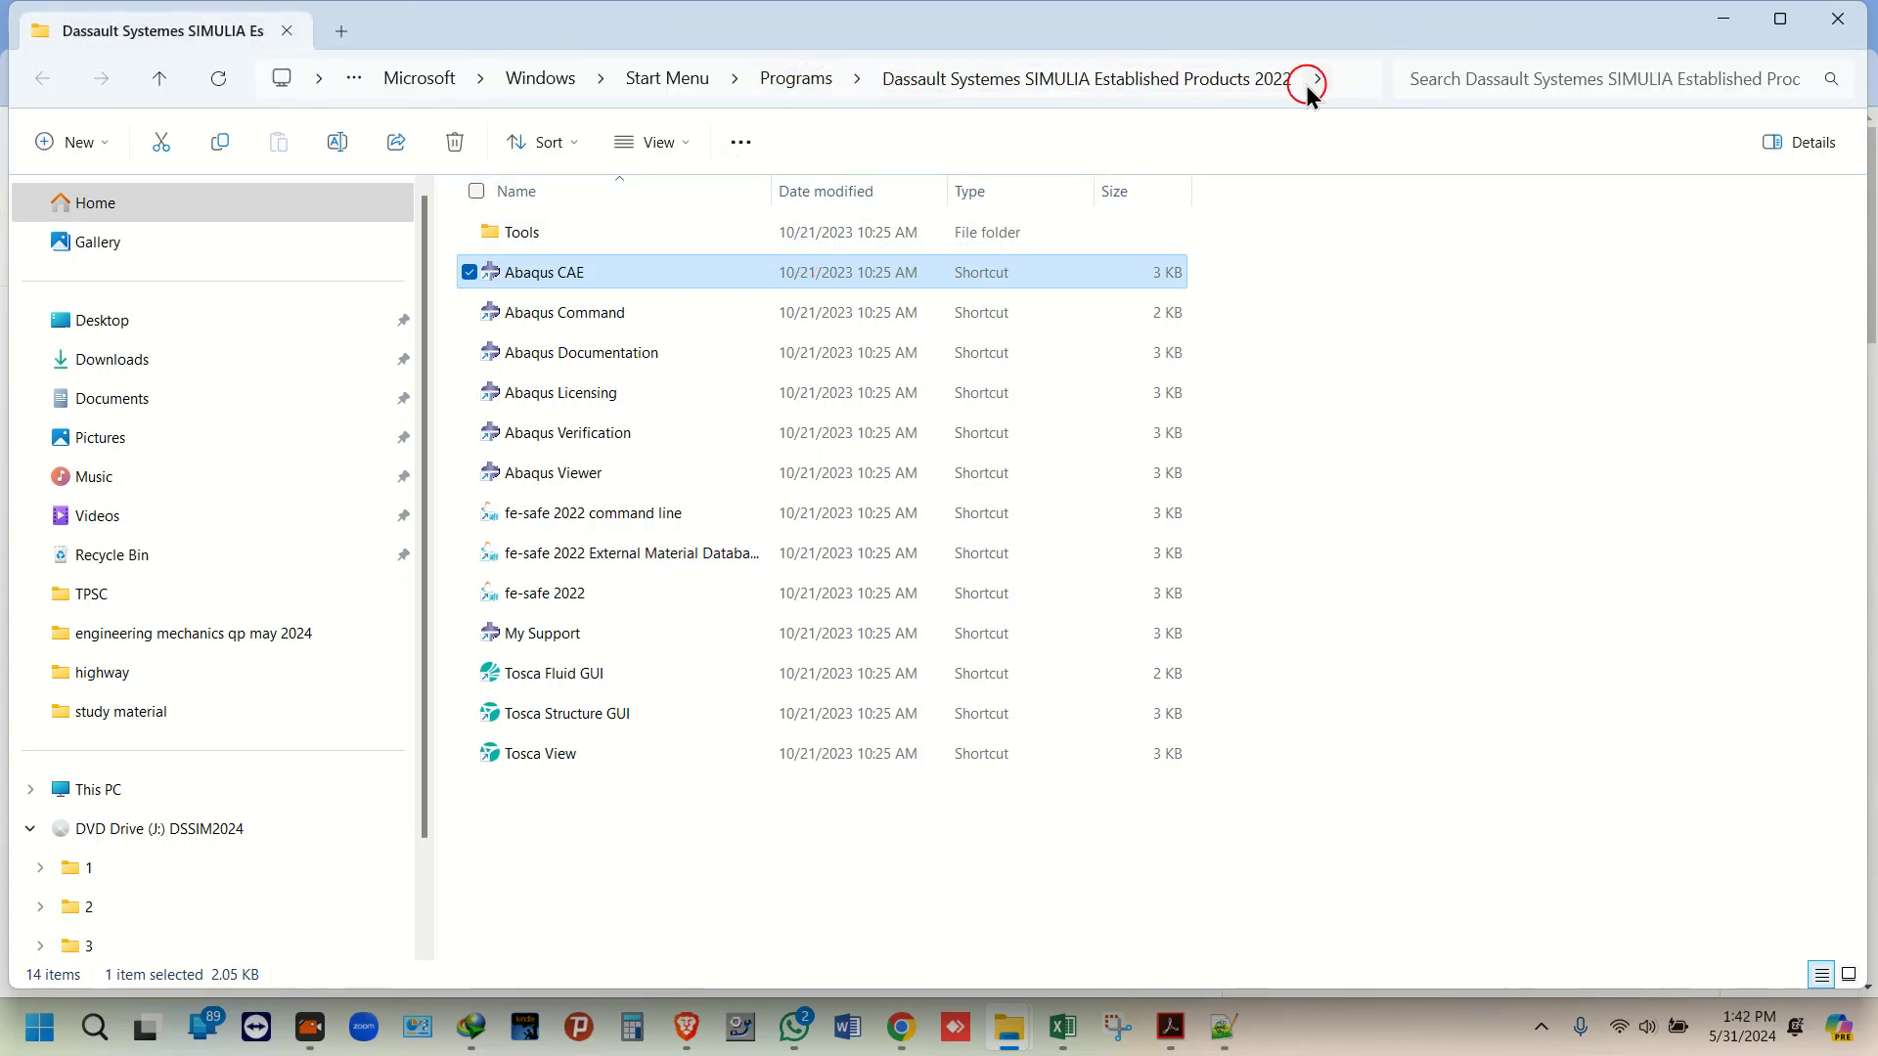
Step: Move up to Programs and open the SIMULIA Established Products 2024 folder
{"action": "left_click", "coordinate": [815, 80]}
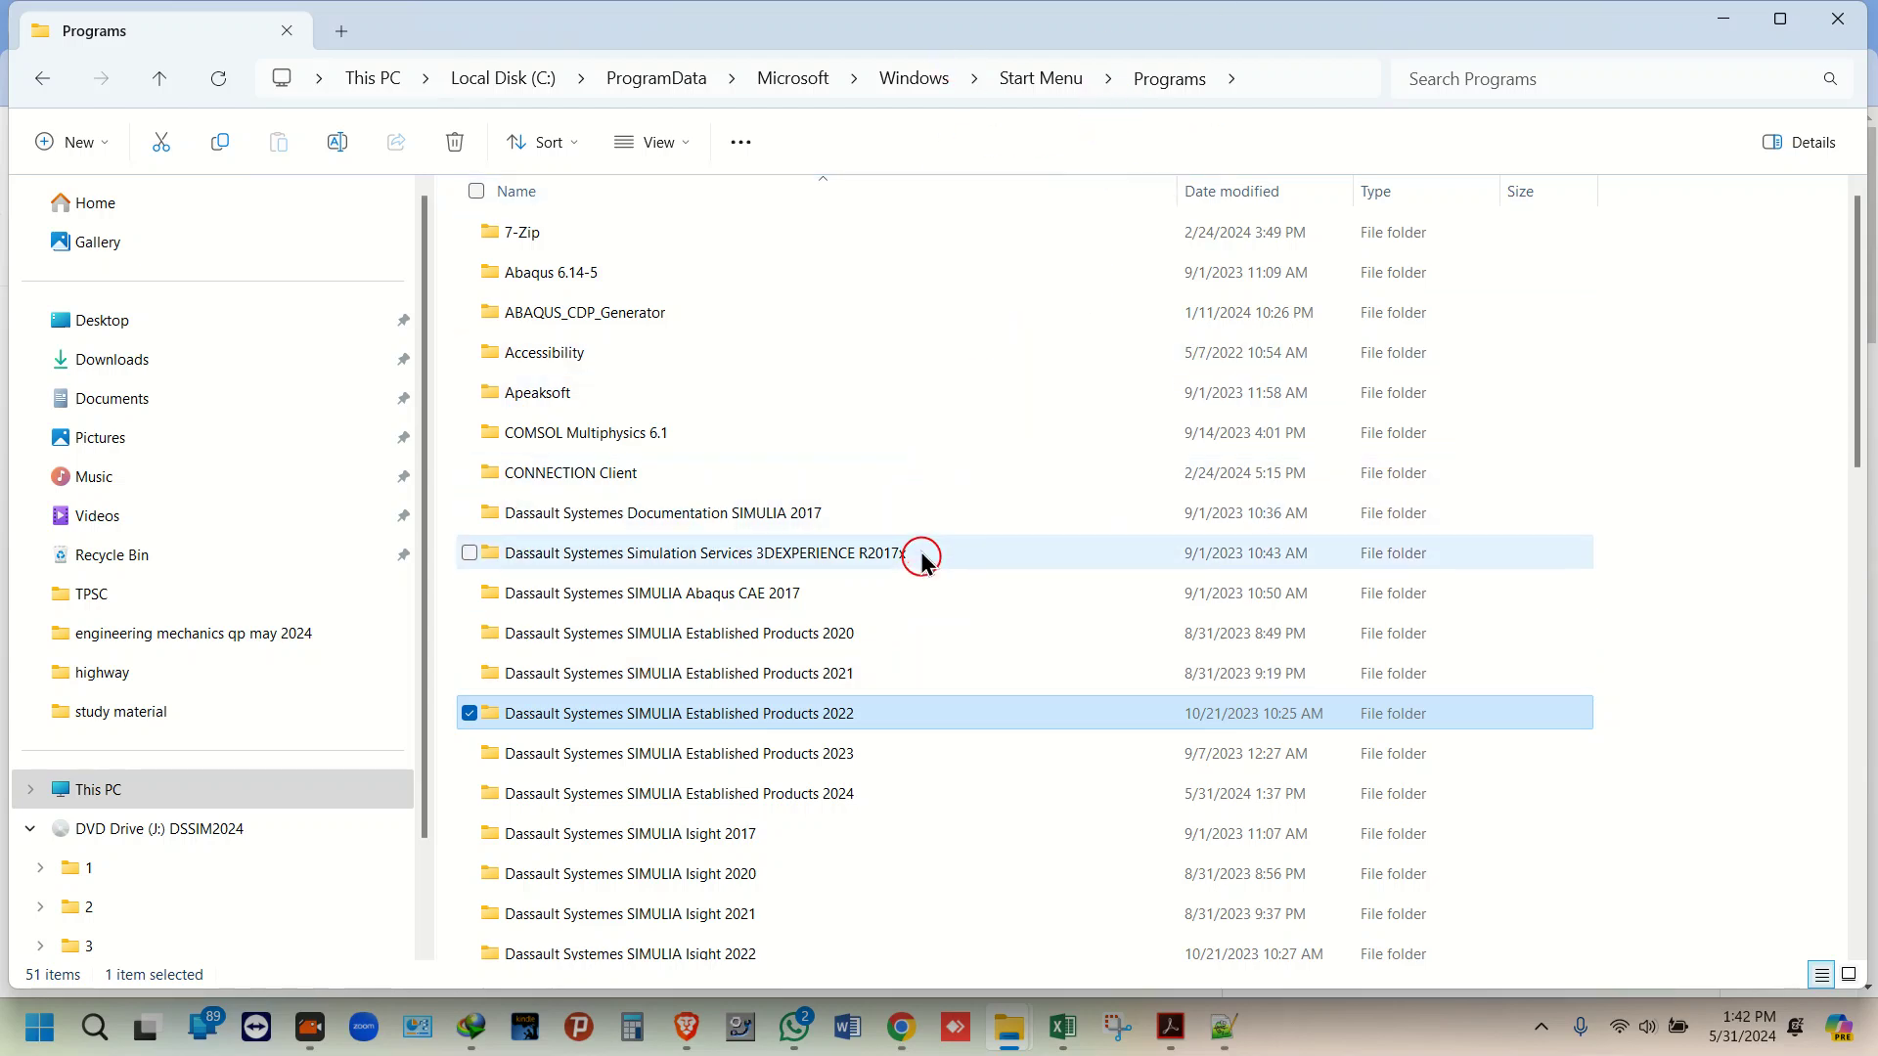
{"action": "double_click", "coordinate": [925, 789]}
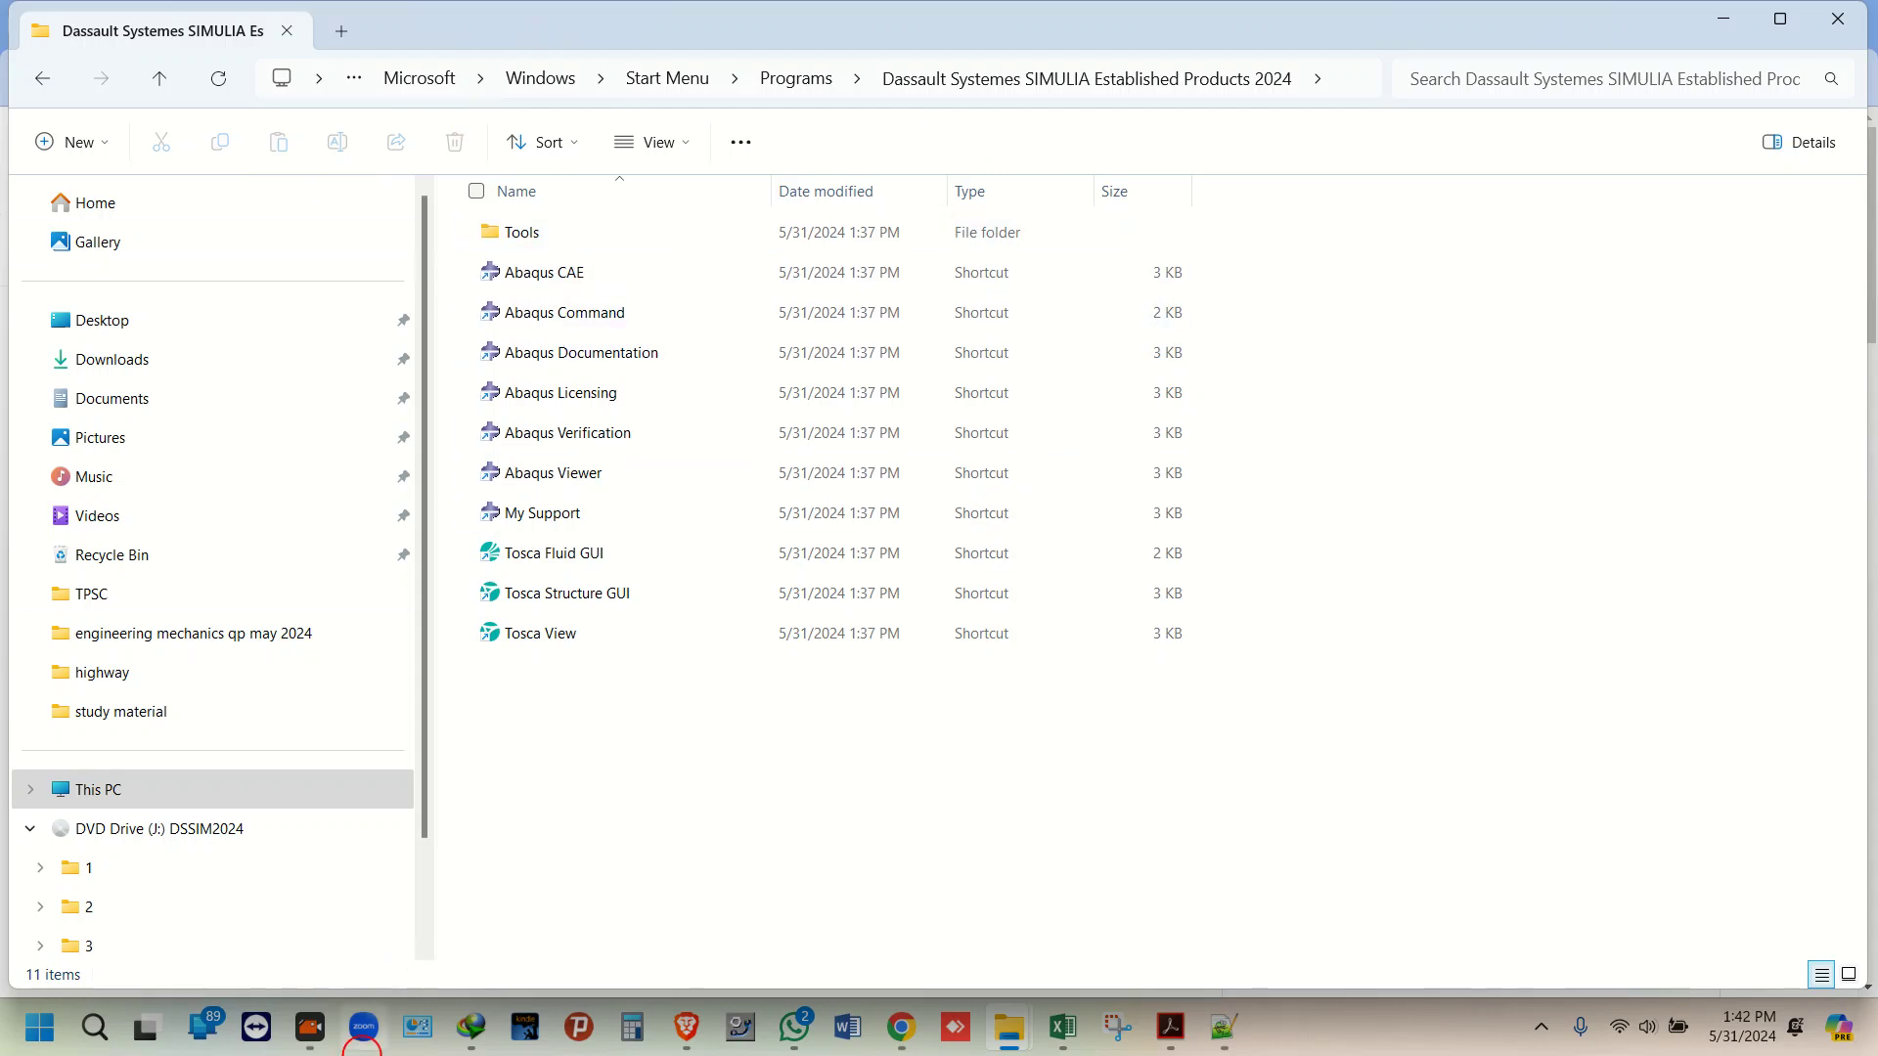
{"action": "left_click", "coordinate": [114, 1039]}
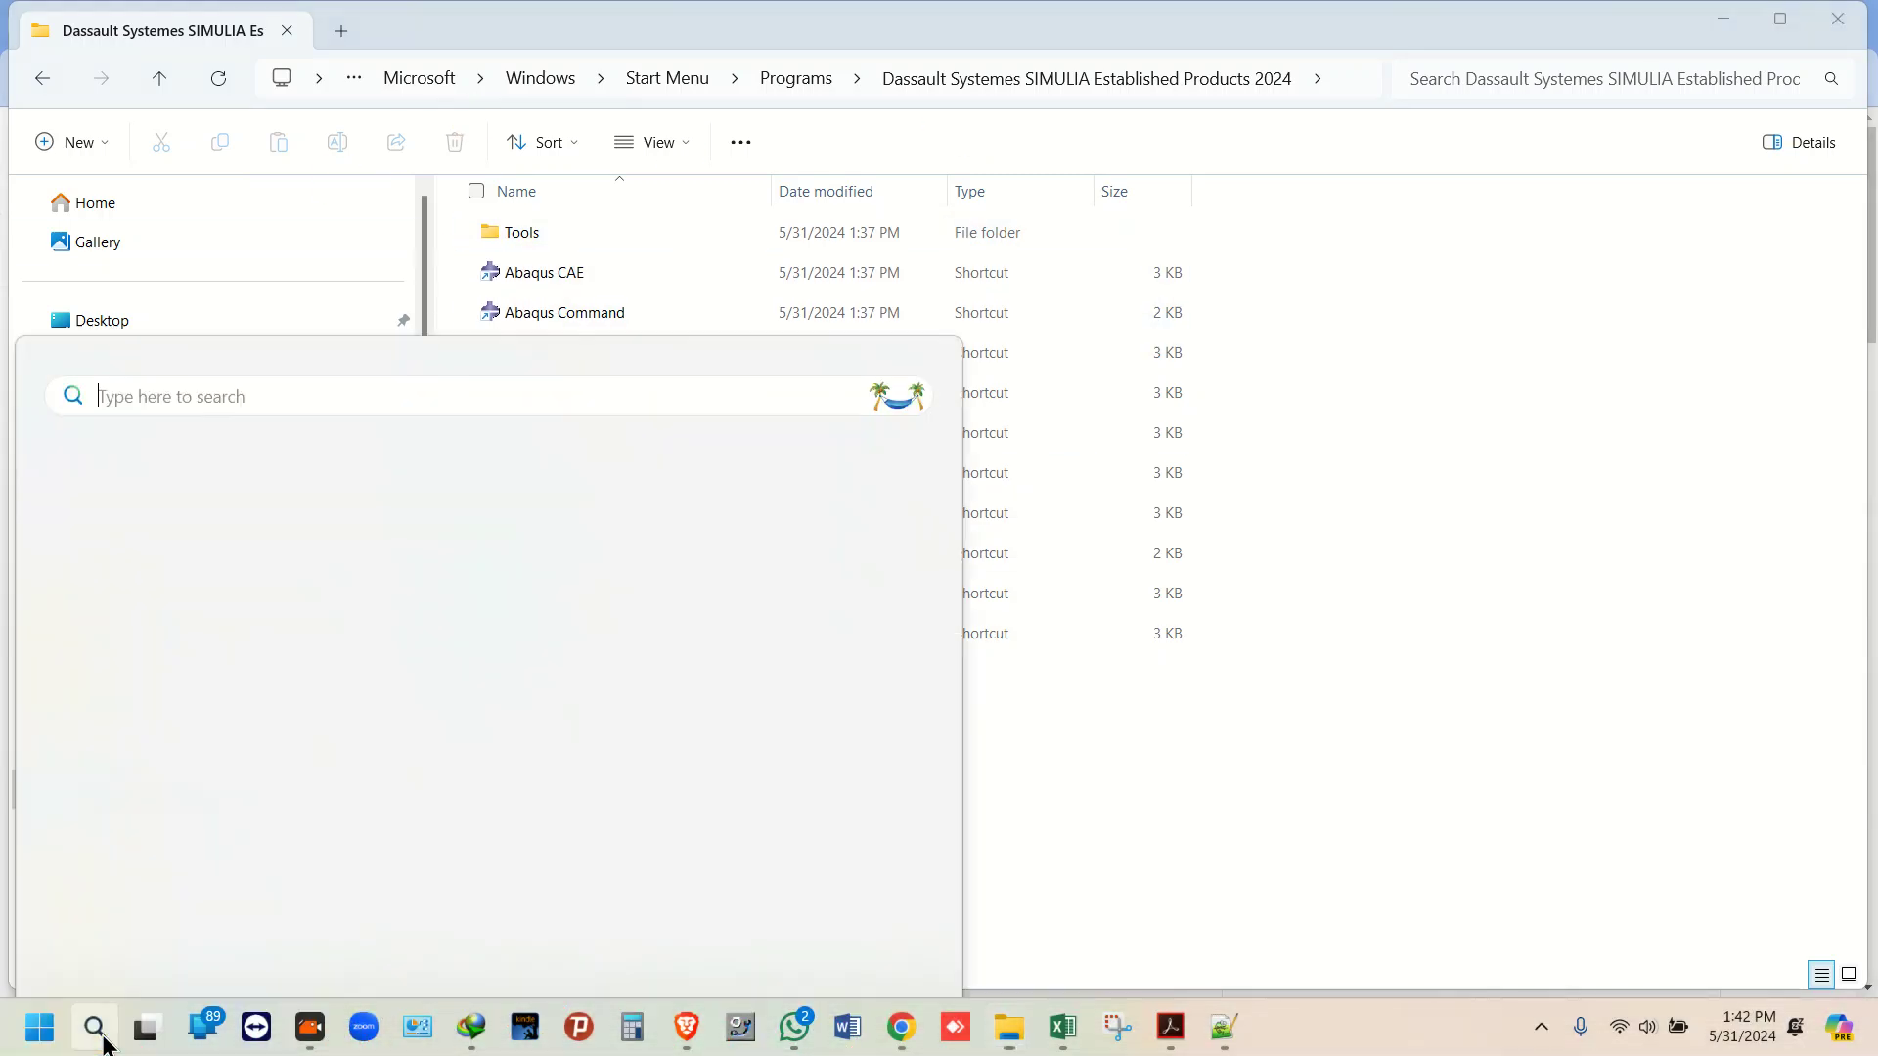
{"action": "right_click", "coordinate": [279, 259]}
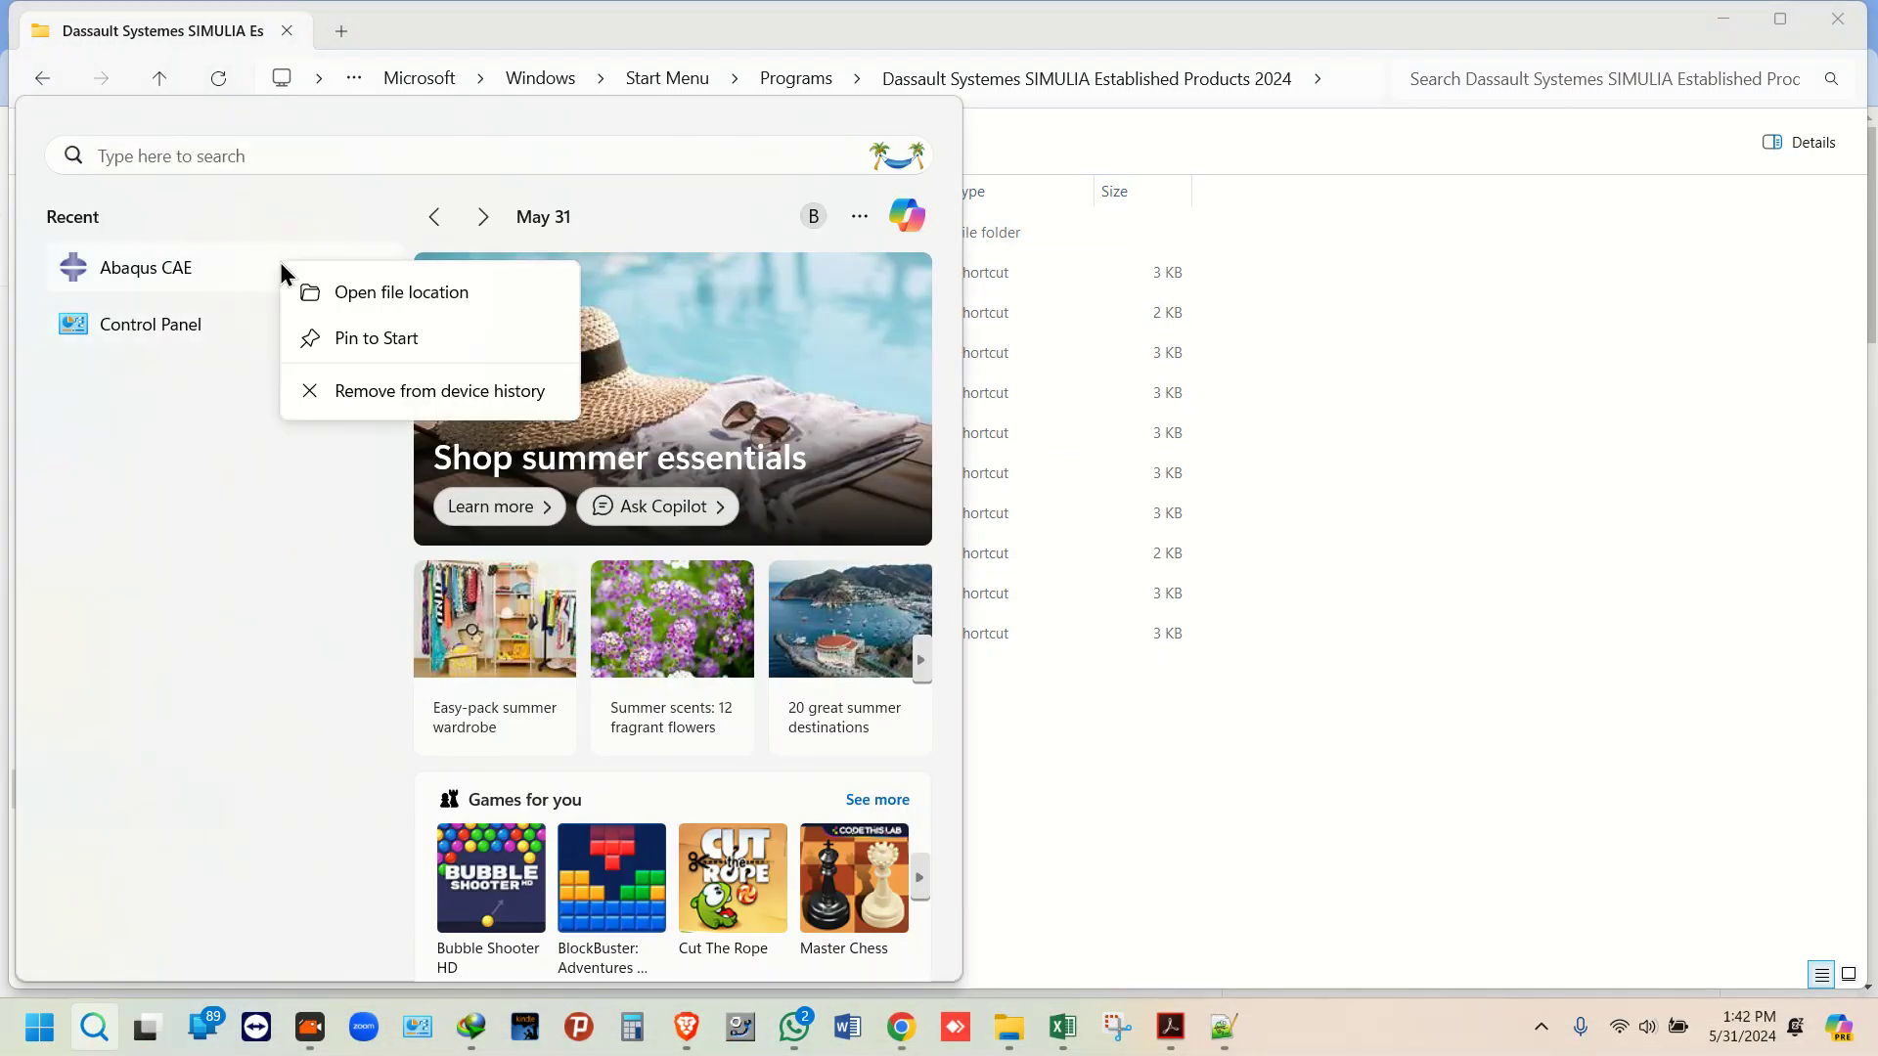
{"action": "left_click", "coordinate": [1542, 281]}
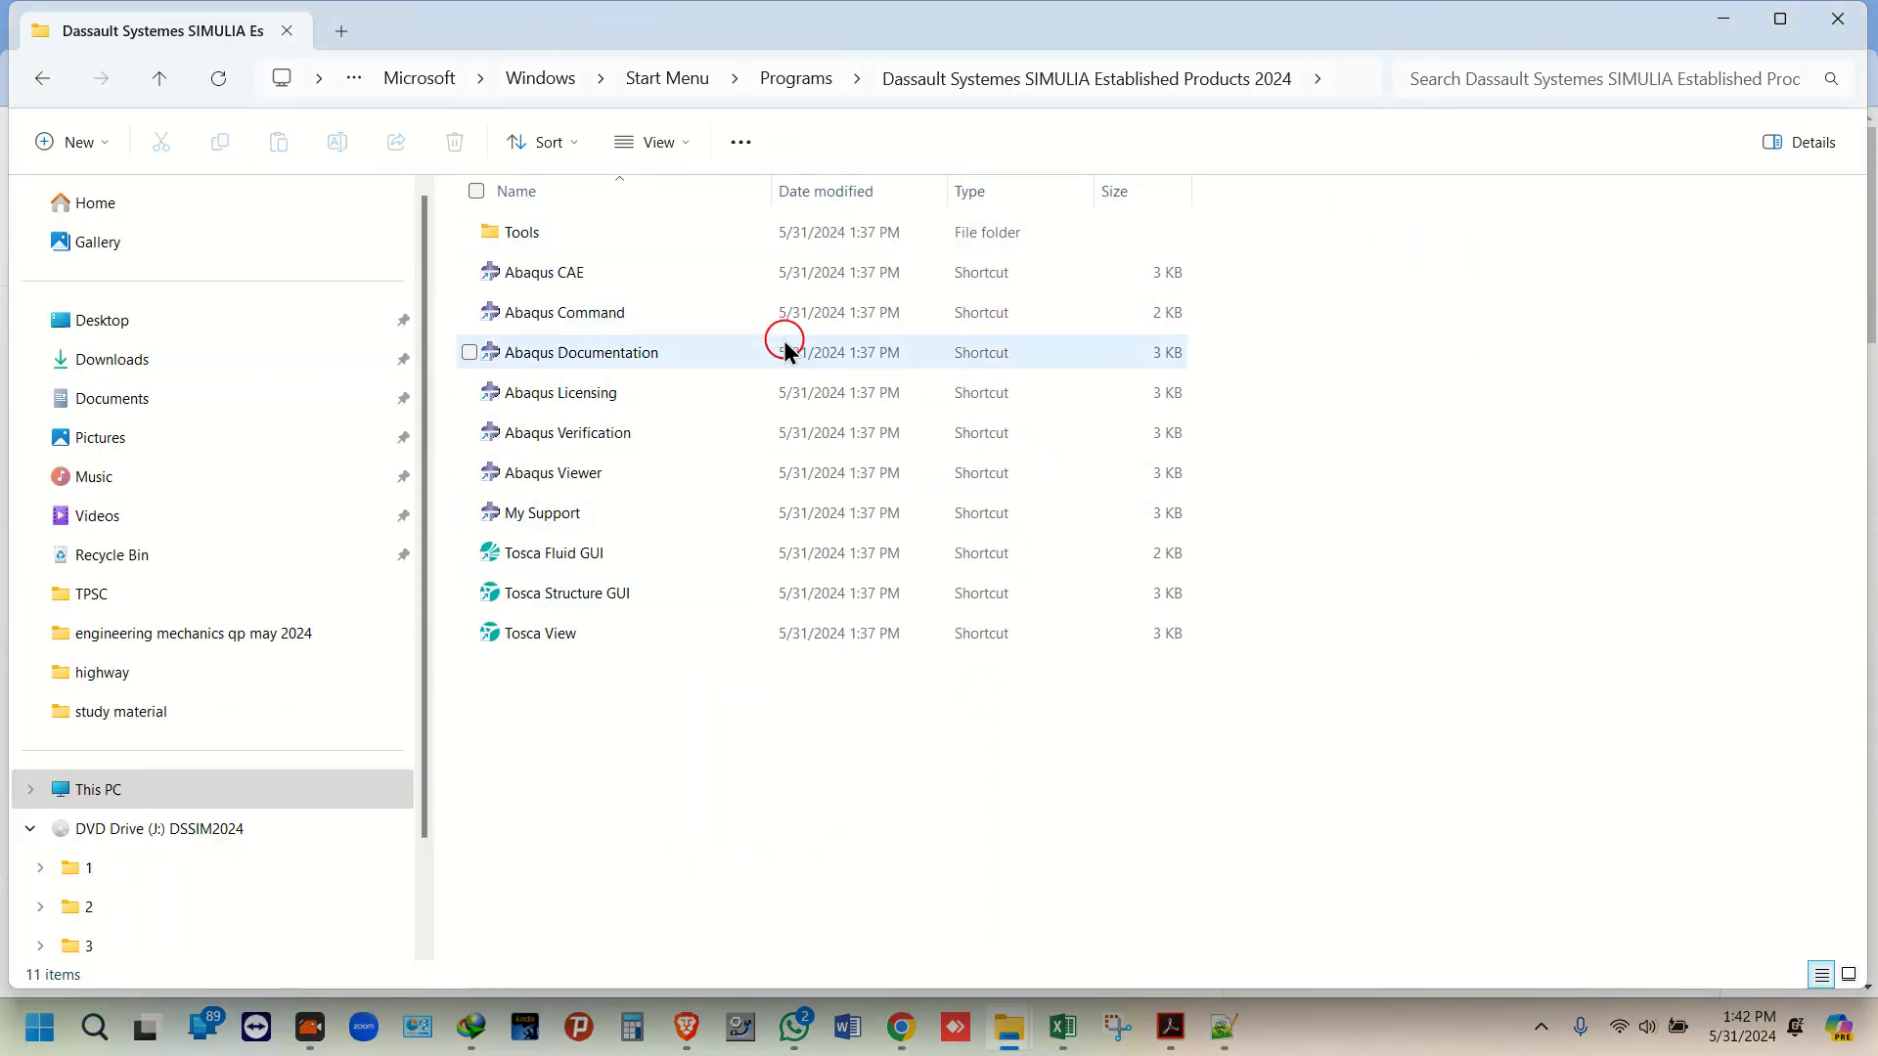
Step: Run the Abaqus CAE 2024 shortcut as administrator
{"action": "left_click", "coordinate": [645, 284]}
{"action": "right_click", "coordinate": [645, 284]}
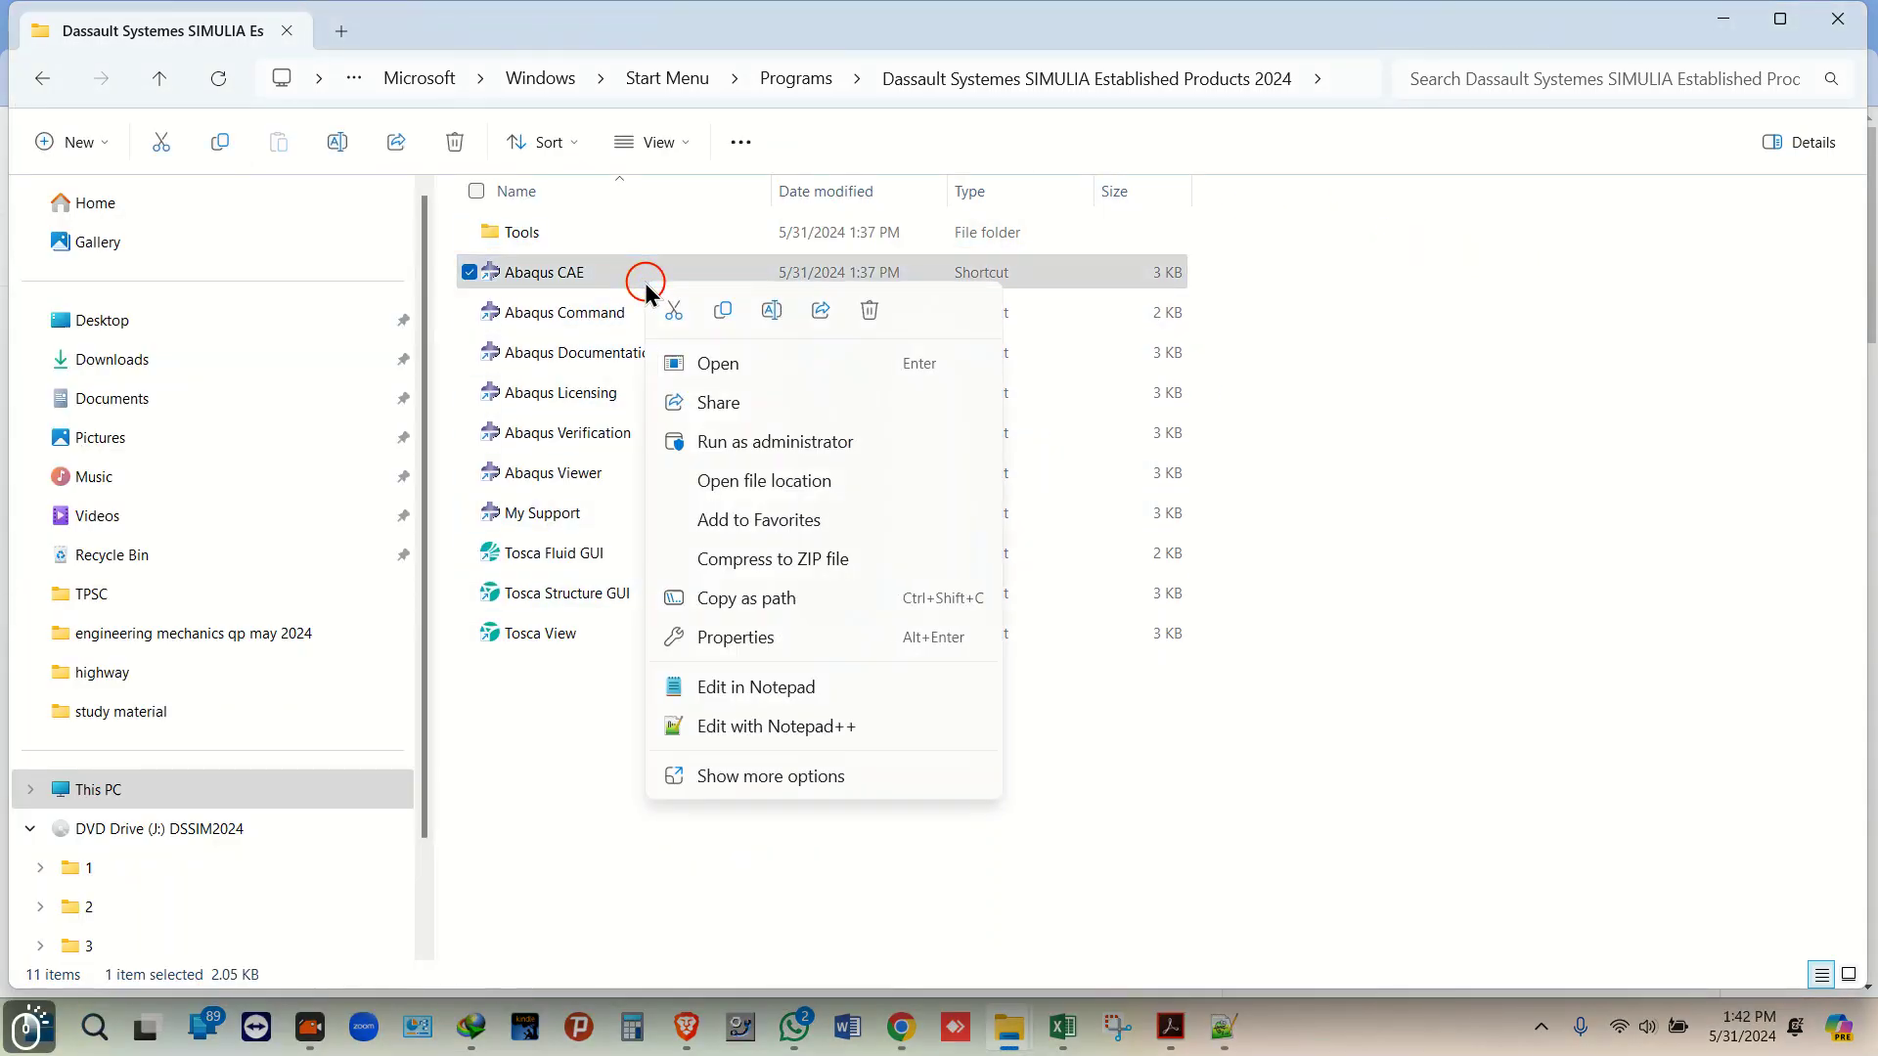
{"action": "left_click", "coordinate": [789, 446]}
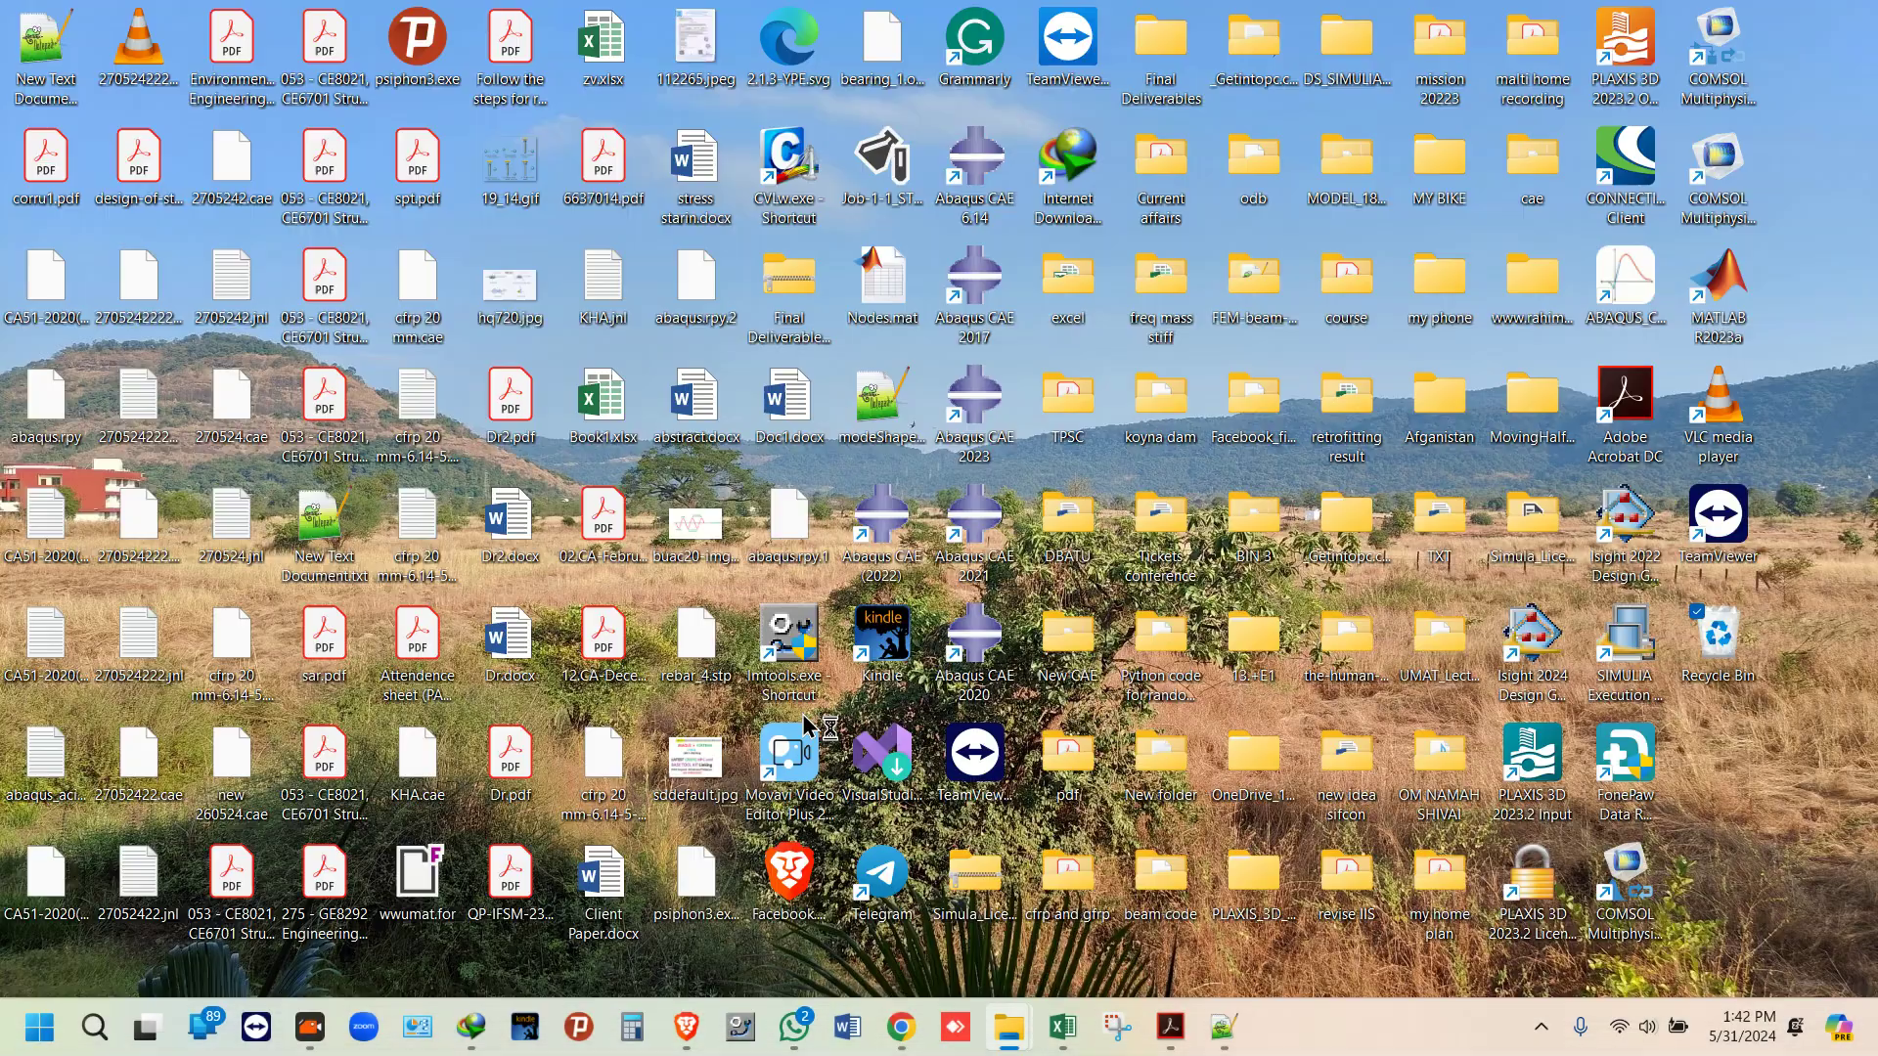
{"action": "left_click", "coordinate": [804, 714]}
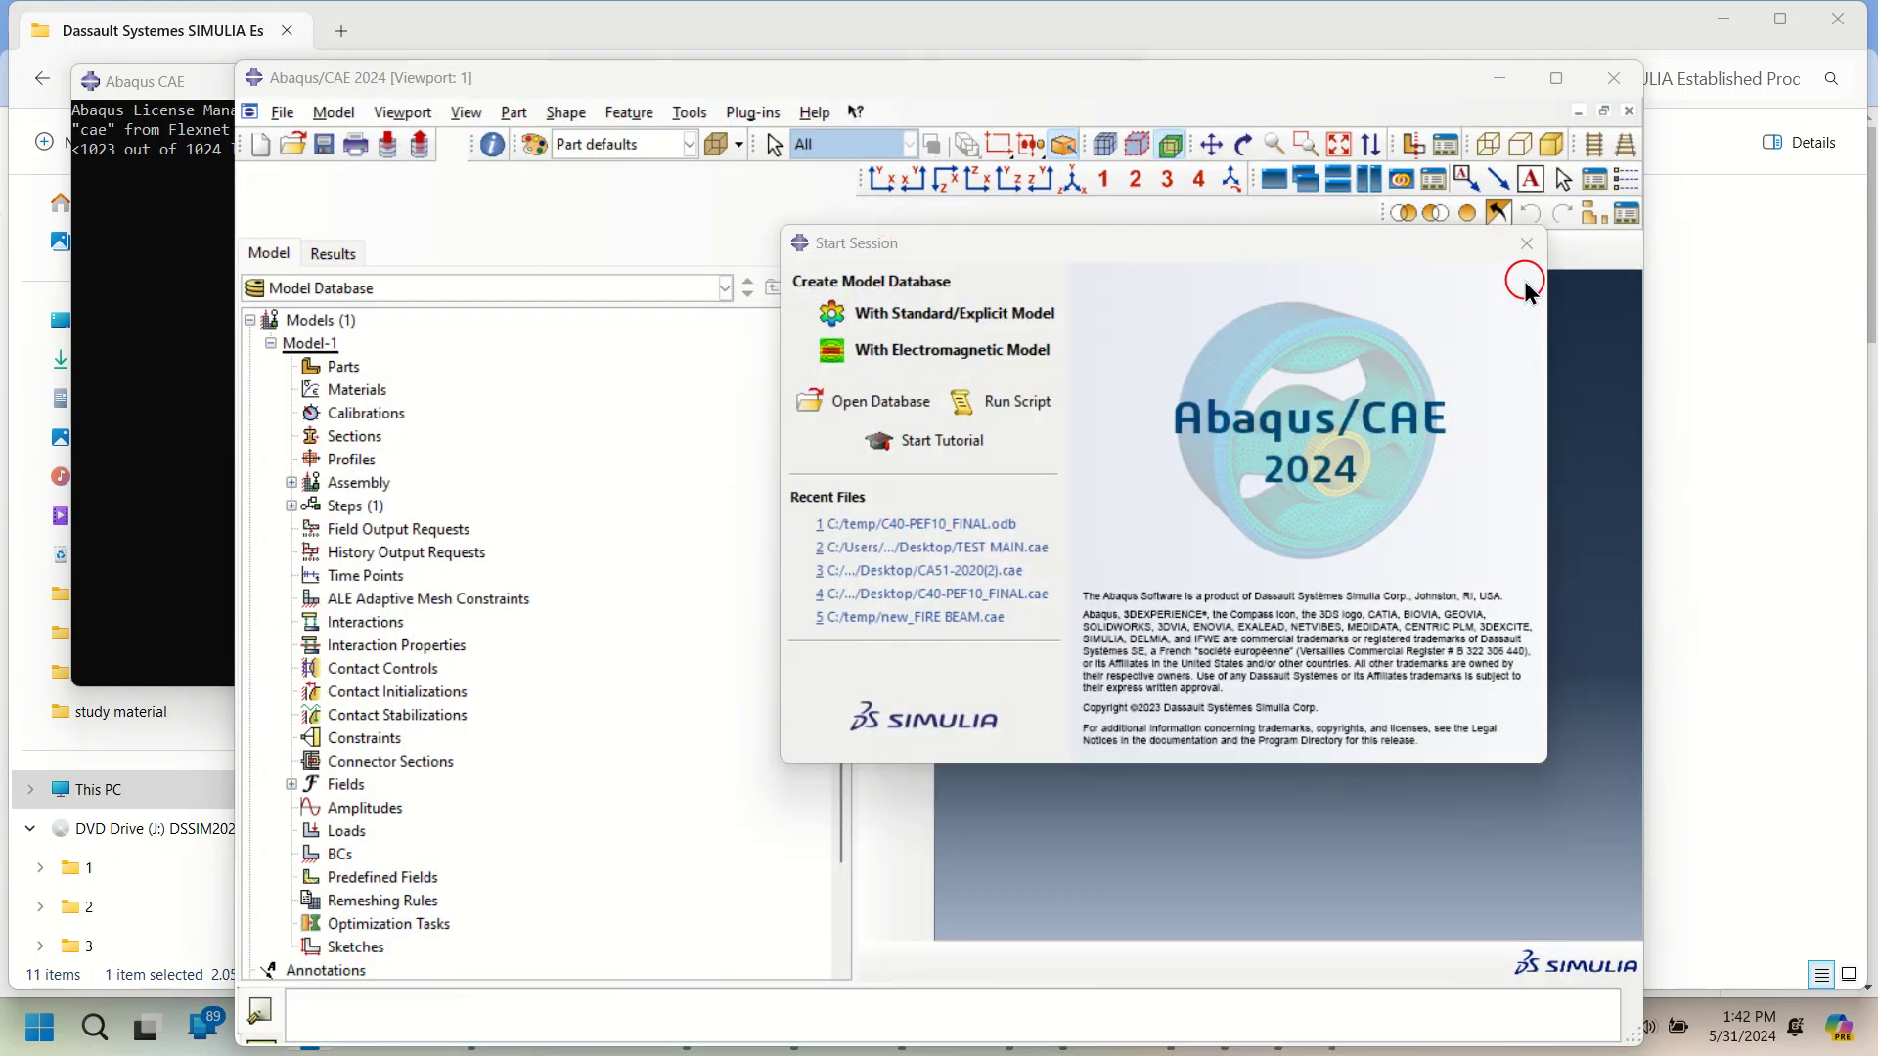
{"action": "left_click", "coordinate": [1527, 244]}
{"action": "left_click", "coordinate": [1557, 79]}
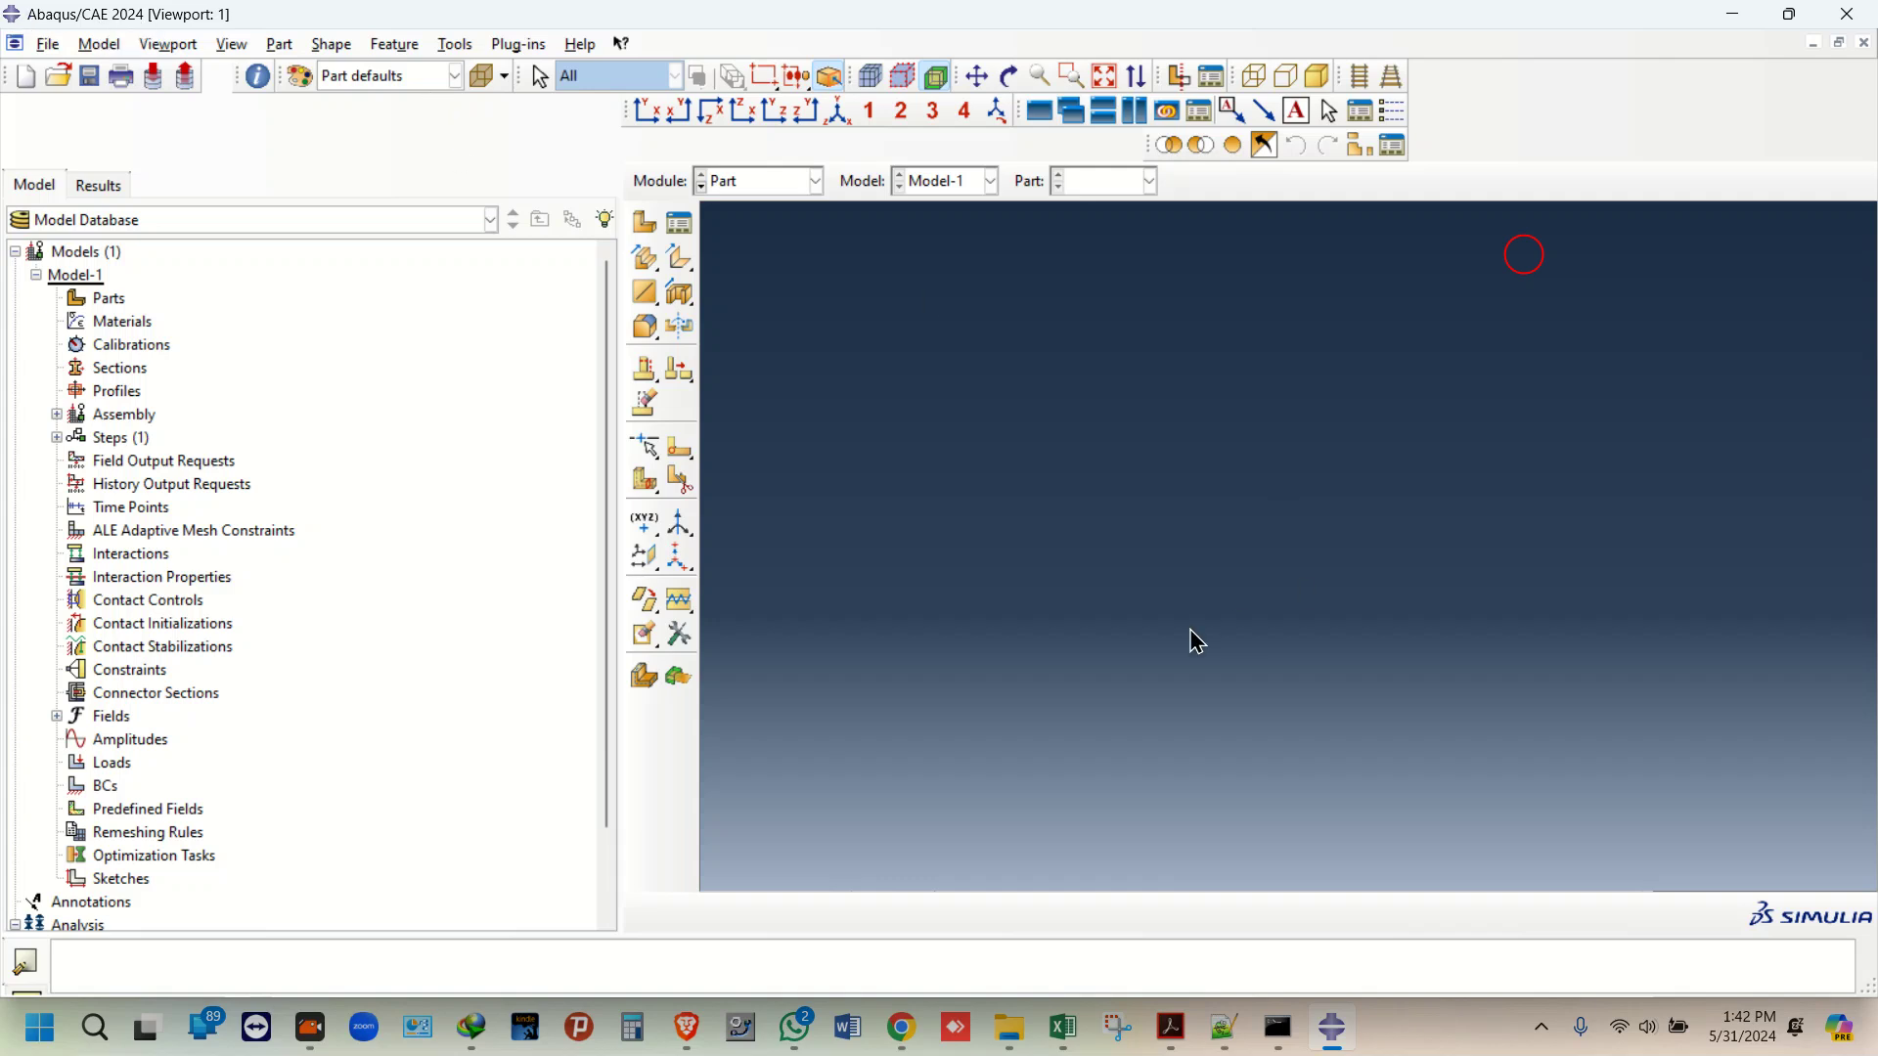
{"action": "left_click", "coordinate": [1855, 33]}
{"action": "left_click", "coordinate": [1077, 282]}
Step: Send the Abaqus CAE shortcut to the desktop, then minimize File Explorer
{"action": "left_click", "coordinate": [689, 266]}
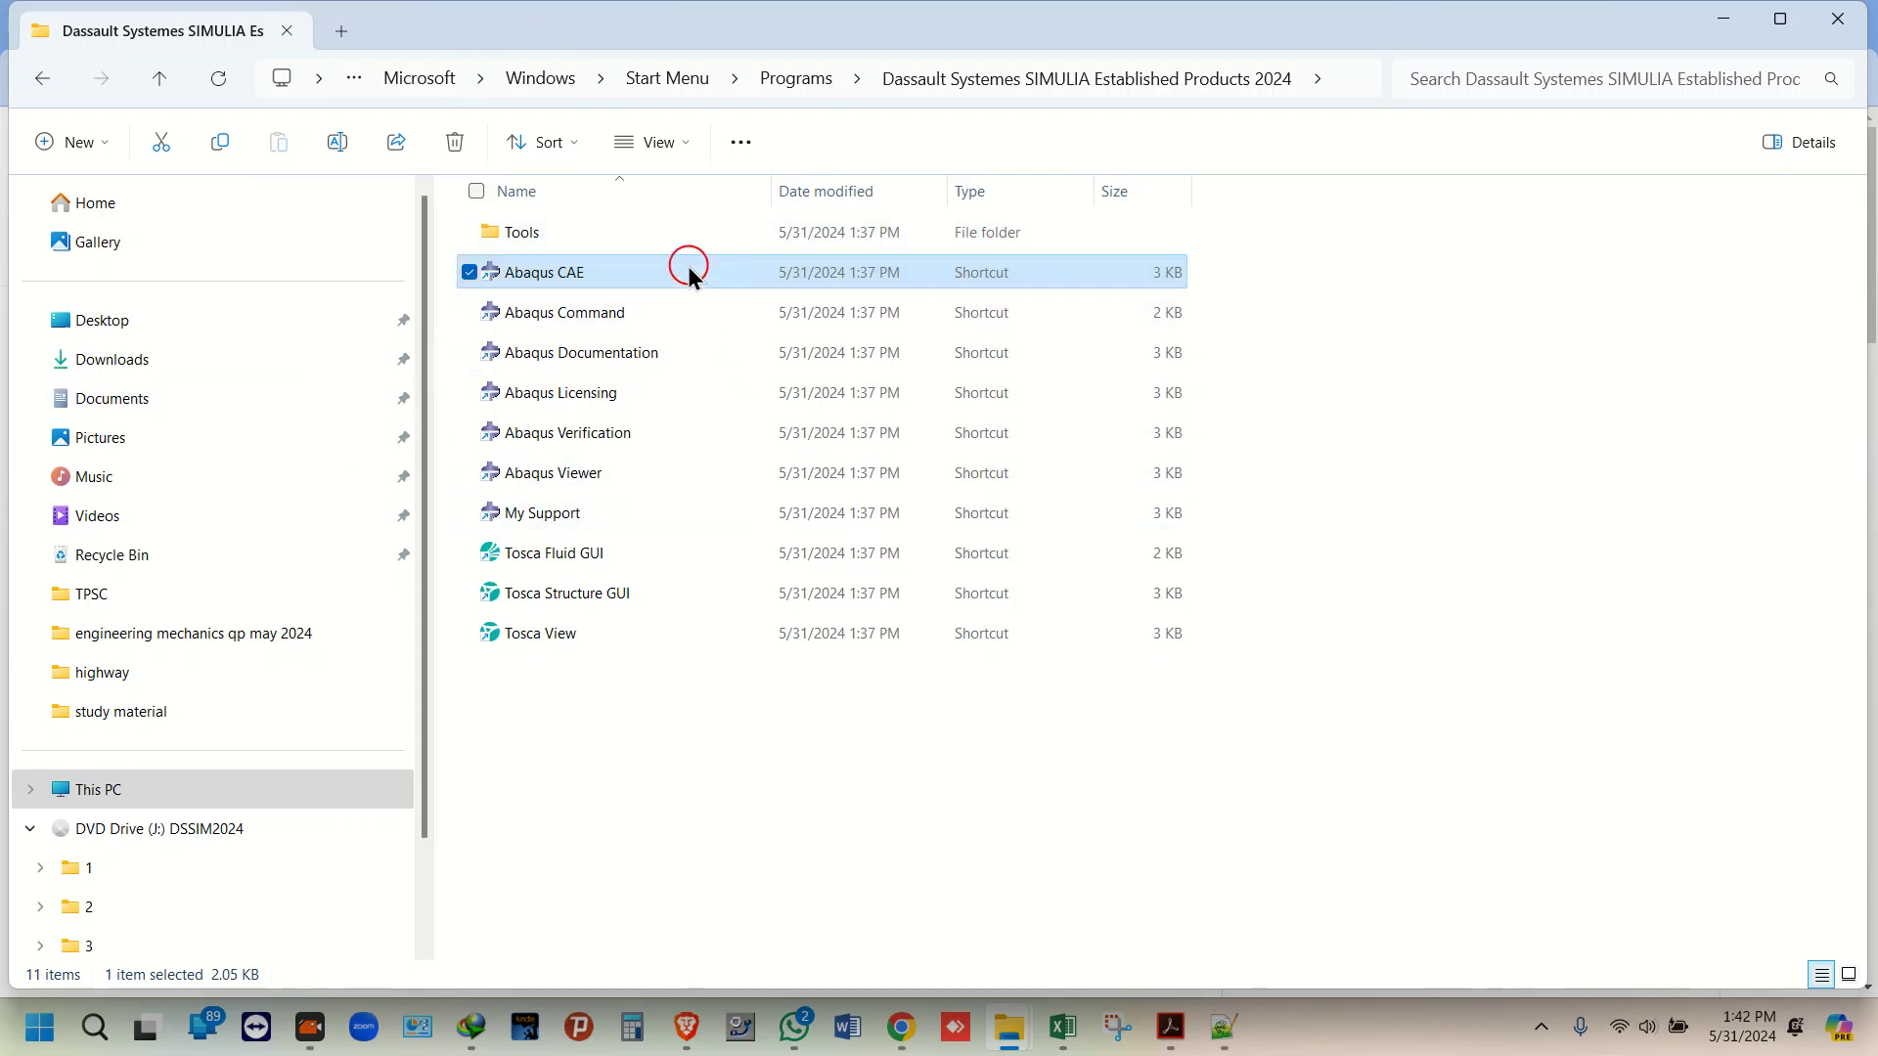
{"action": "right_click", "coordinate": [631, 276]}
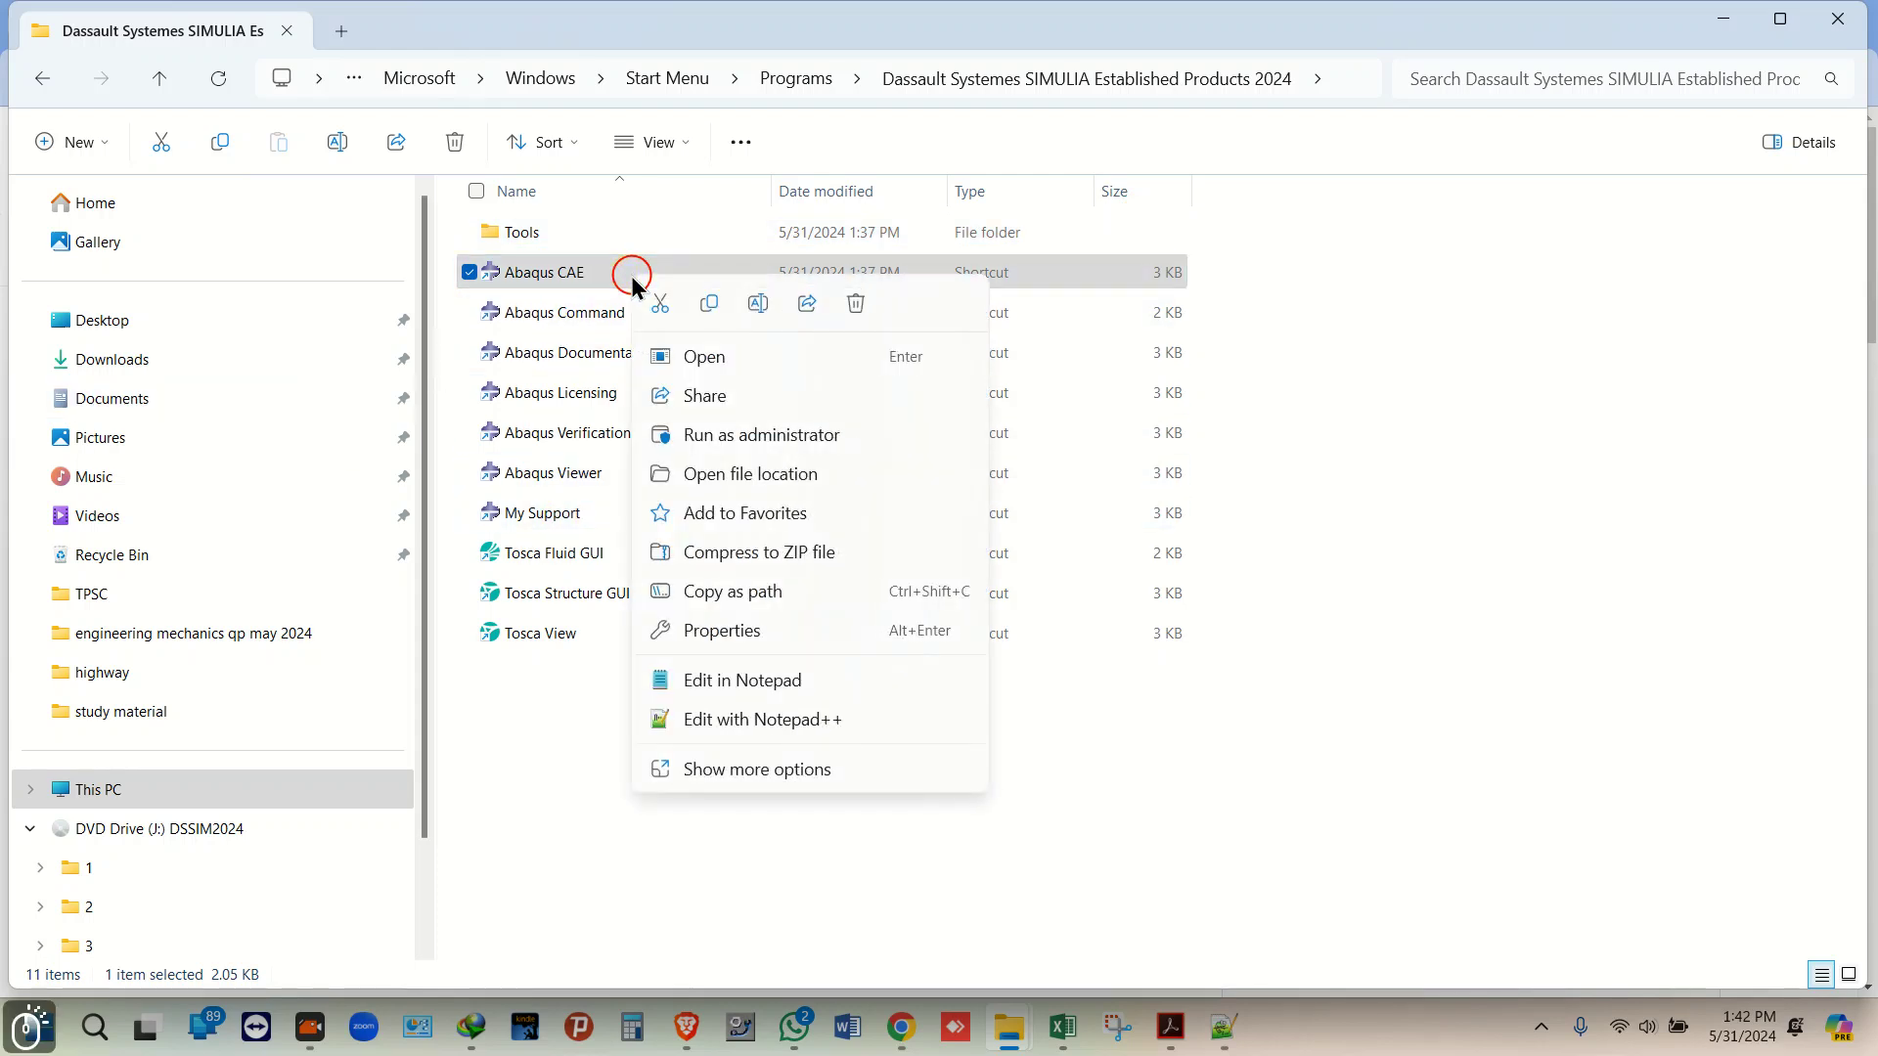
{"action": "left_click", "coordinate": [773, 778]}
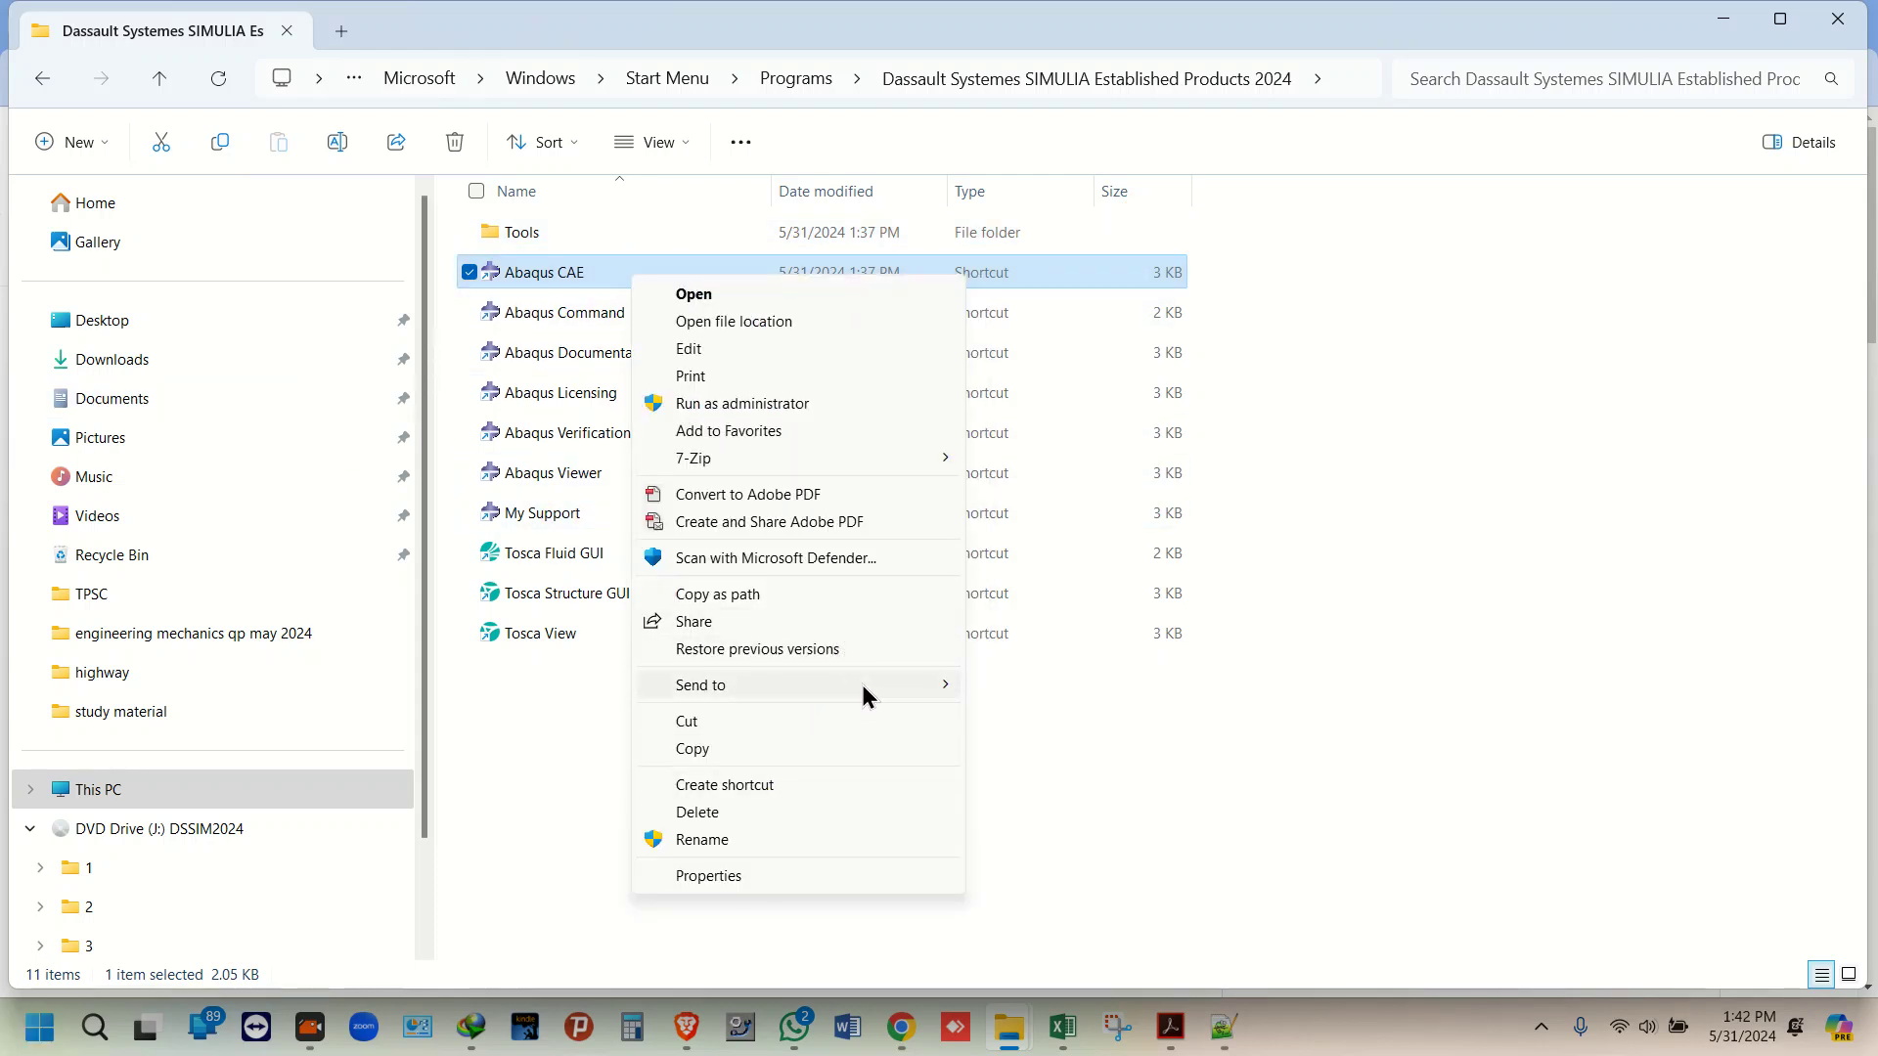
{"action": "mouse_move", "coordinate": [860, 684]}
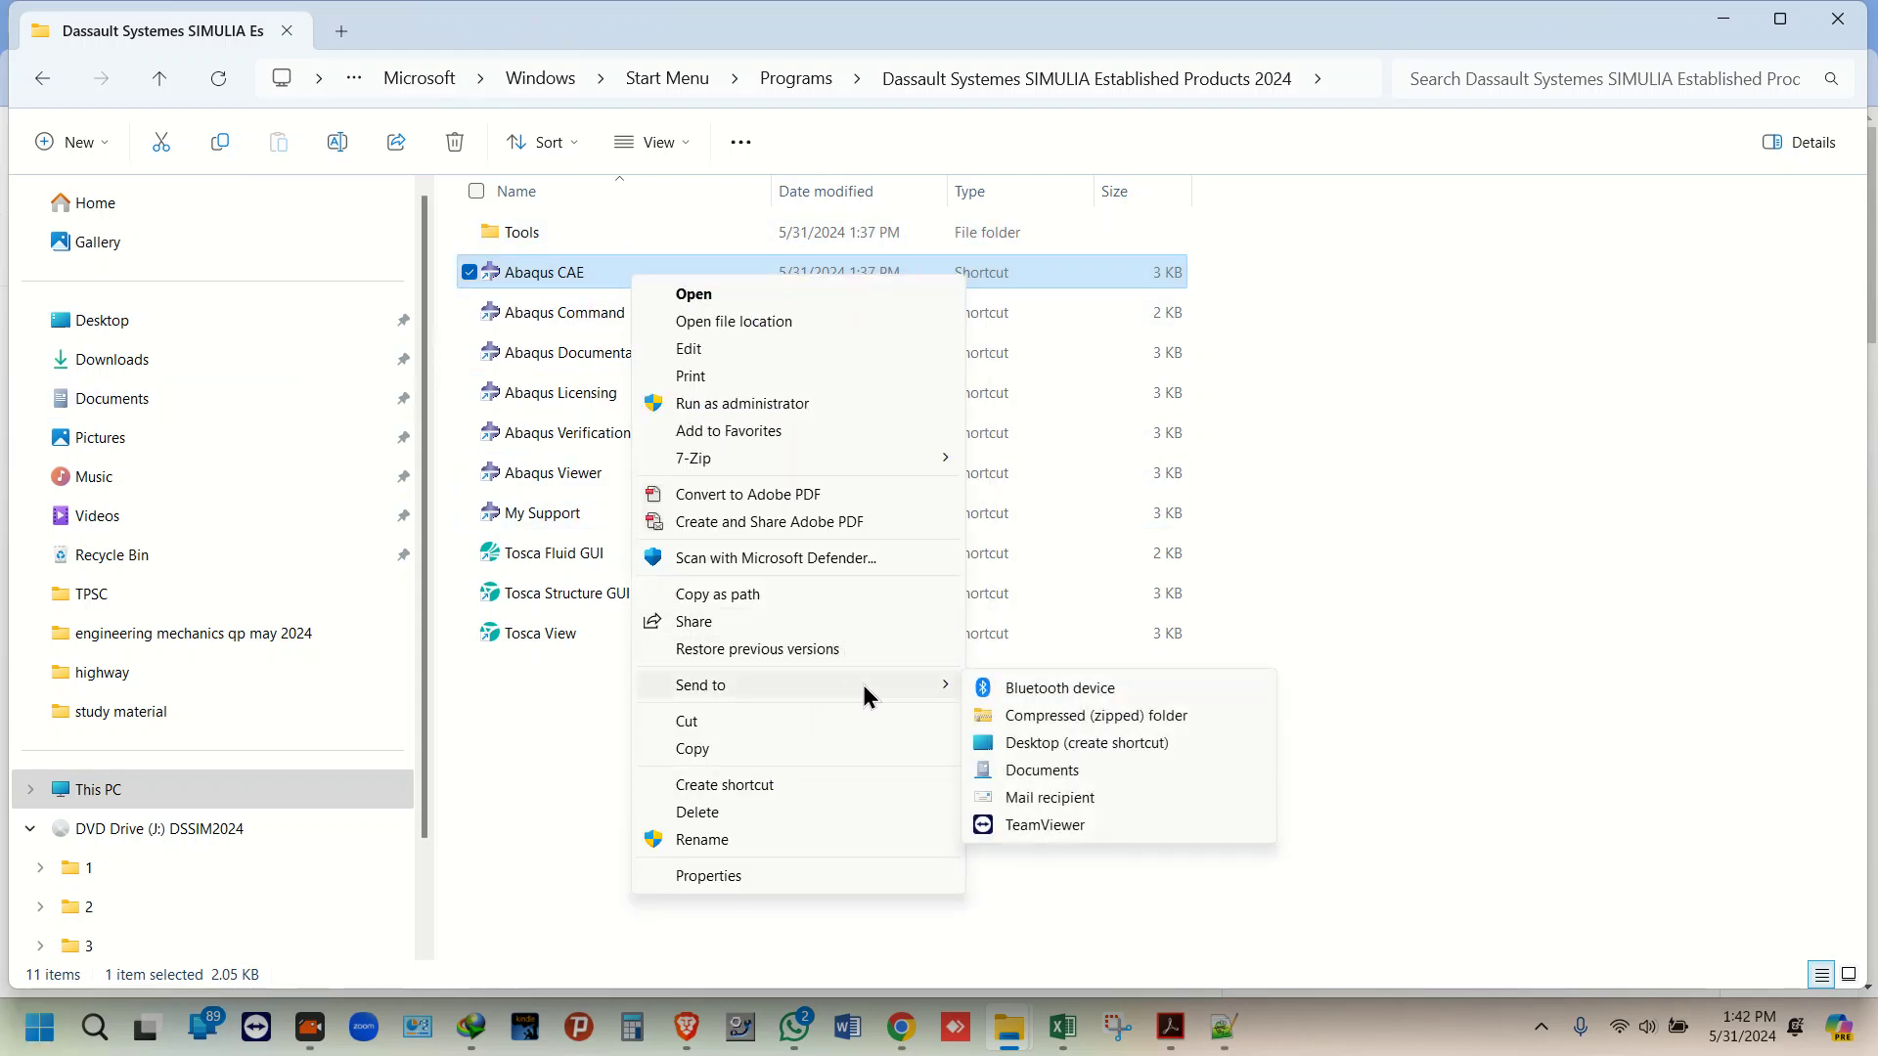
{"action": "left_click", "coordinate": [1109, 743]}
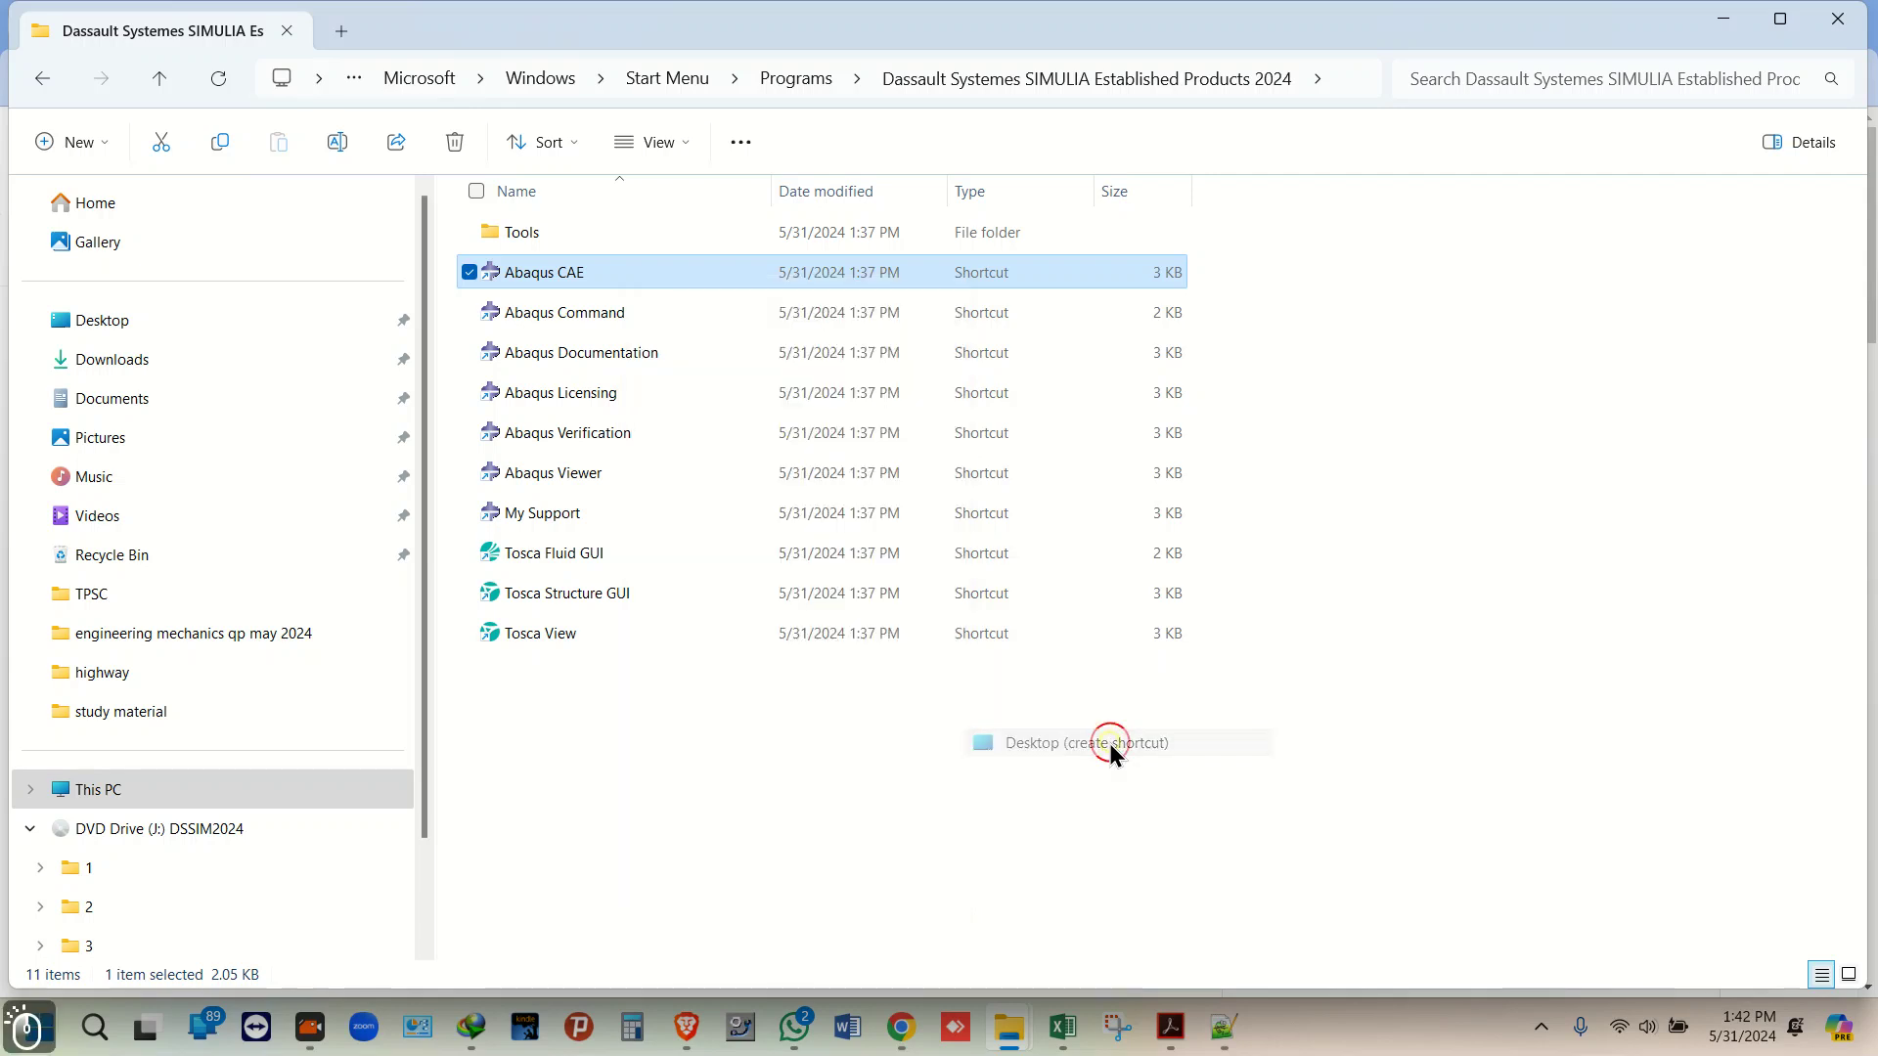
{"action": "left_click", "coordinate": [1719, 18]}
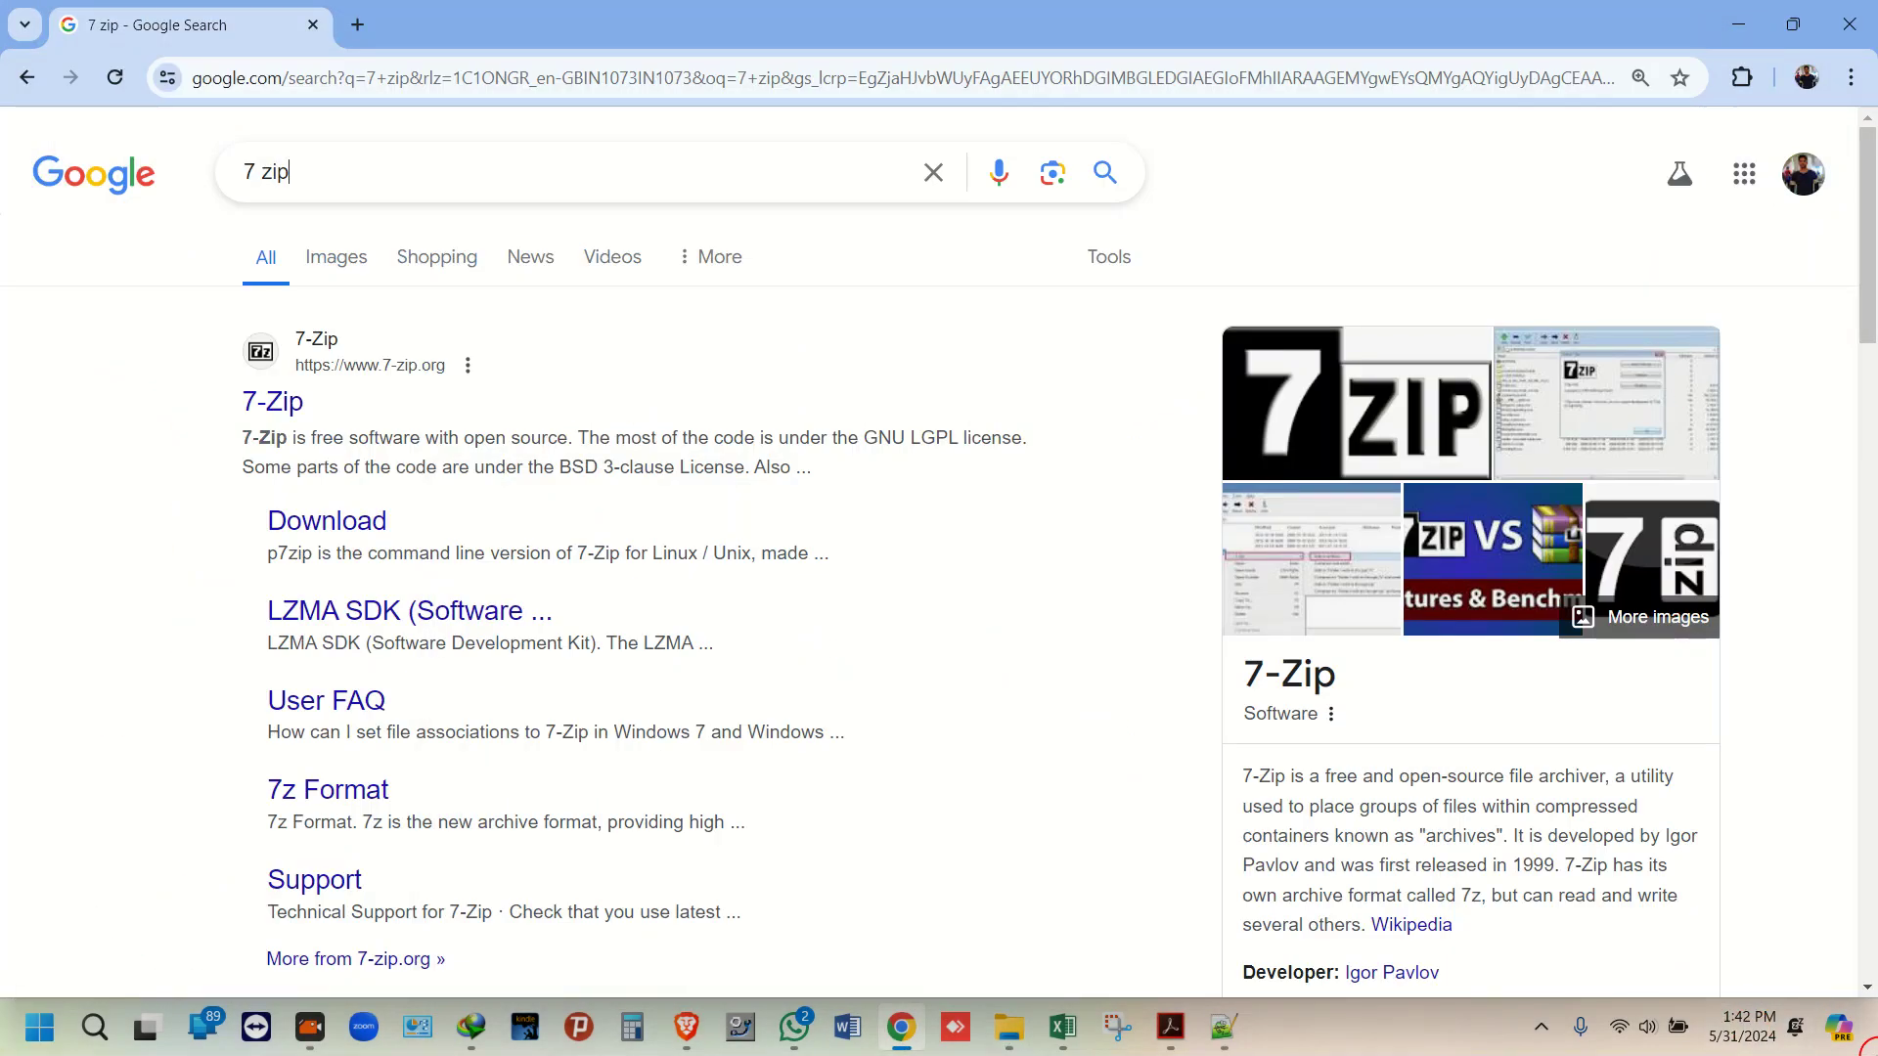